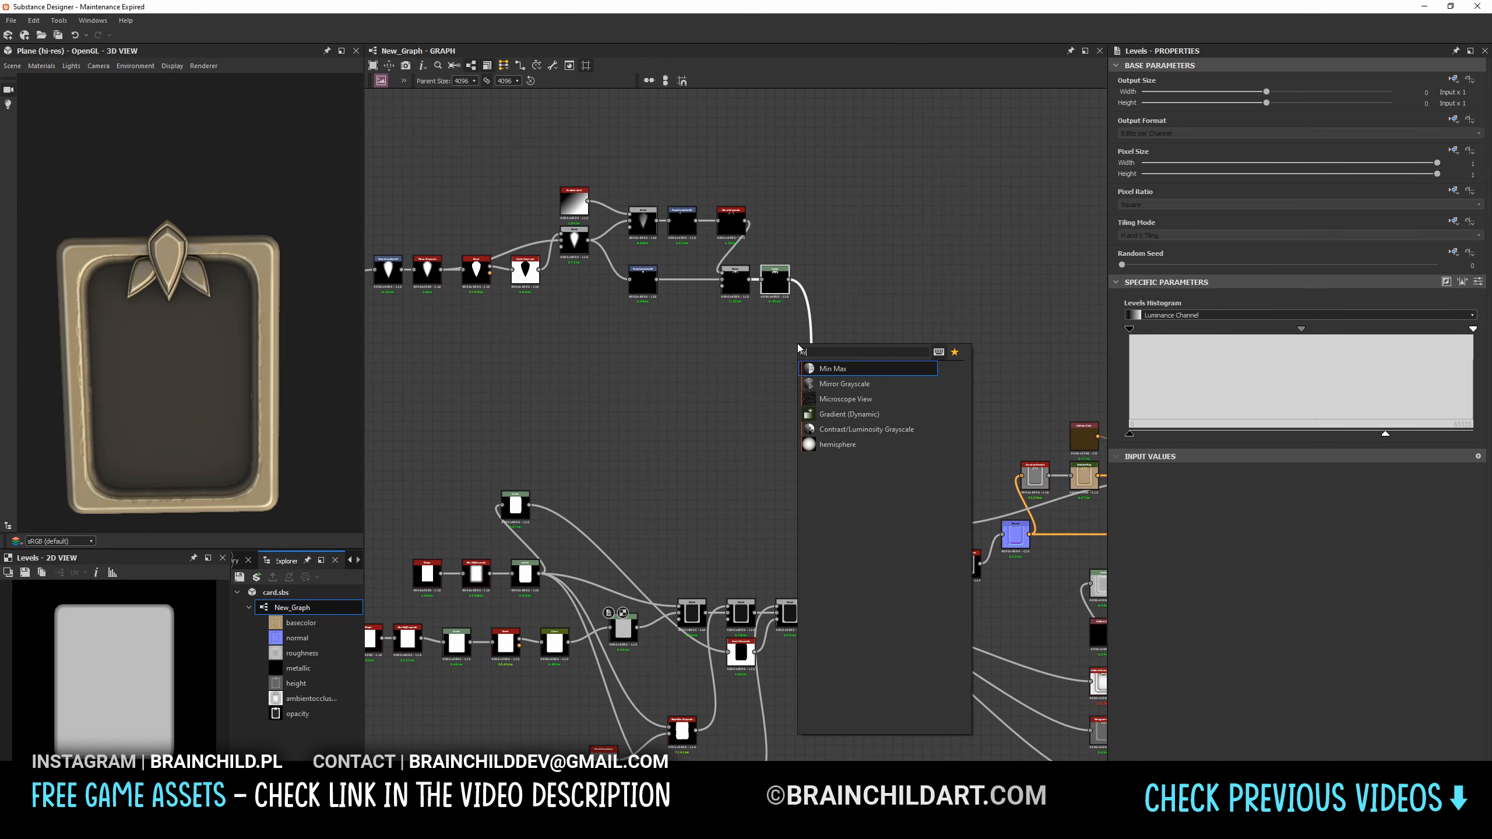
Add a Mirror Grayscale node that mirrors the ornament vertically, and offset the ornament in Y with a Transformation 2D node before it
key("Return")
left_click(1298, 567)
left_click(1292, 580)
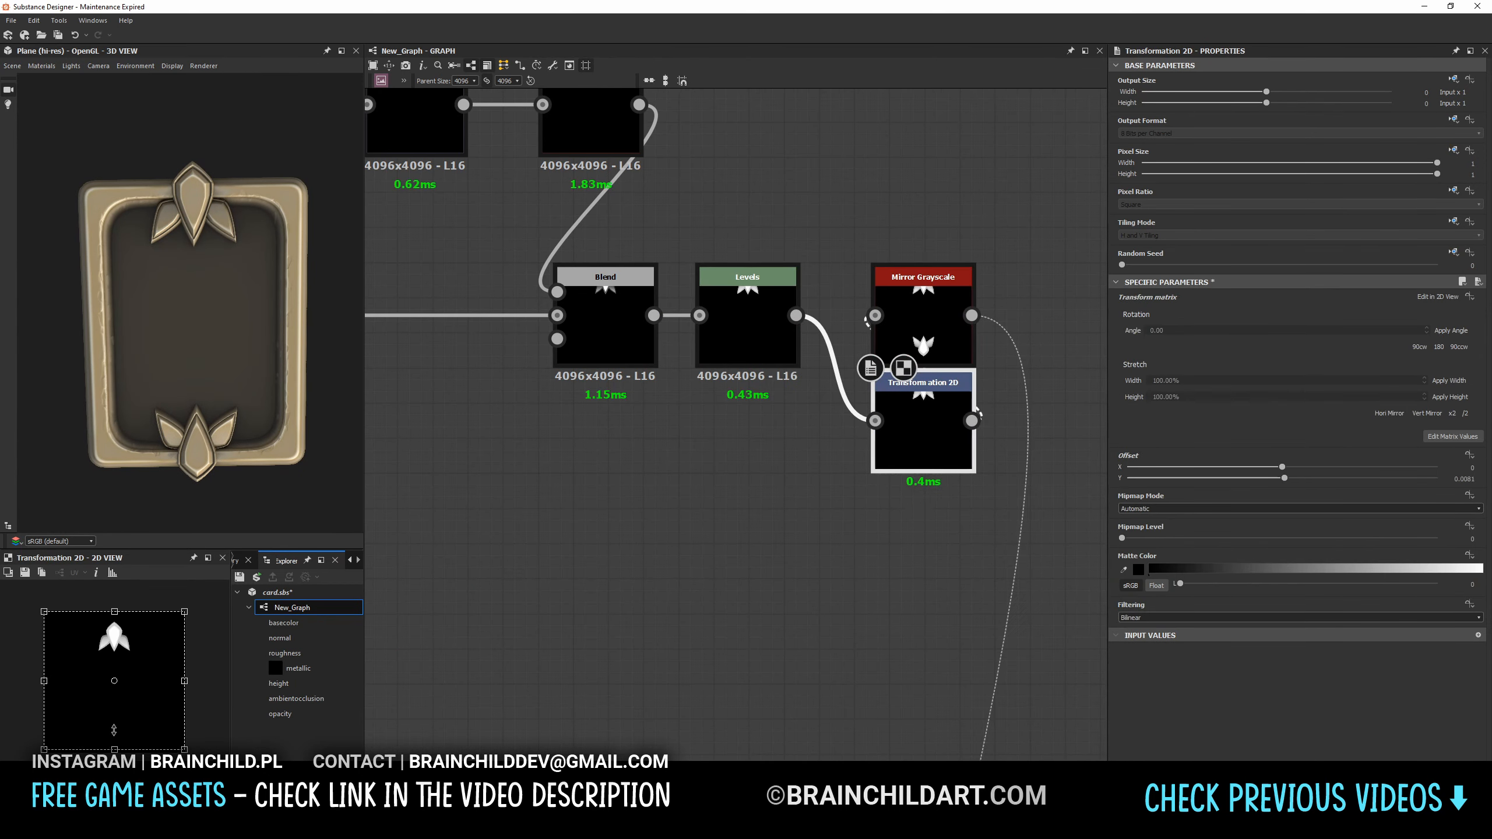
left_click_drag(115, 730, 131, 684)
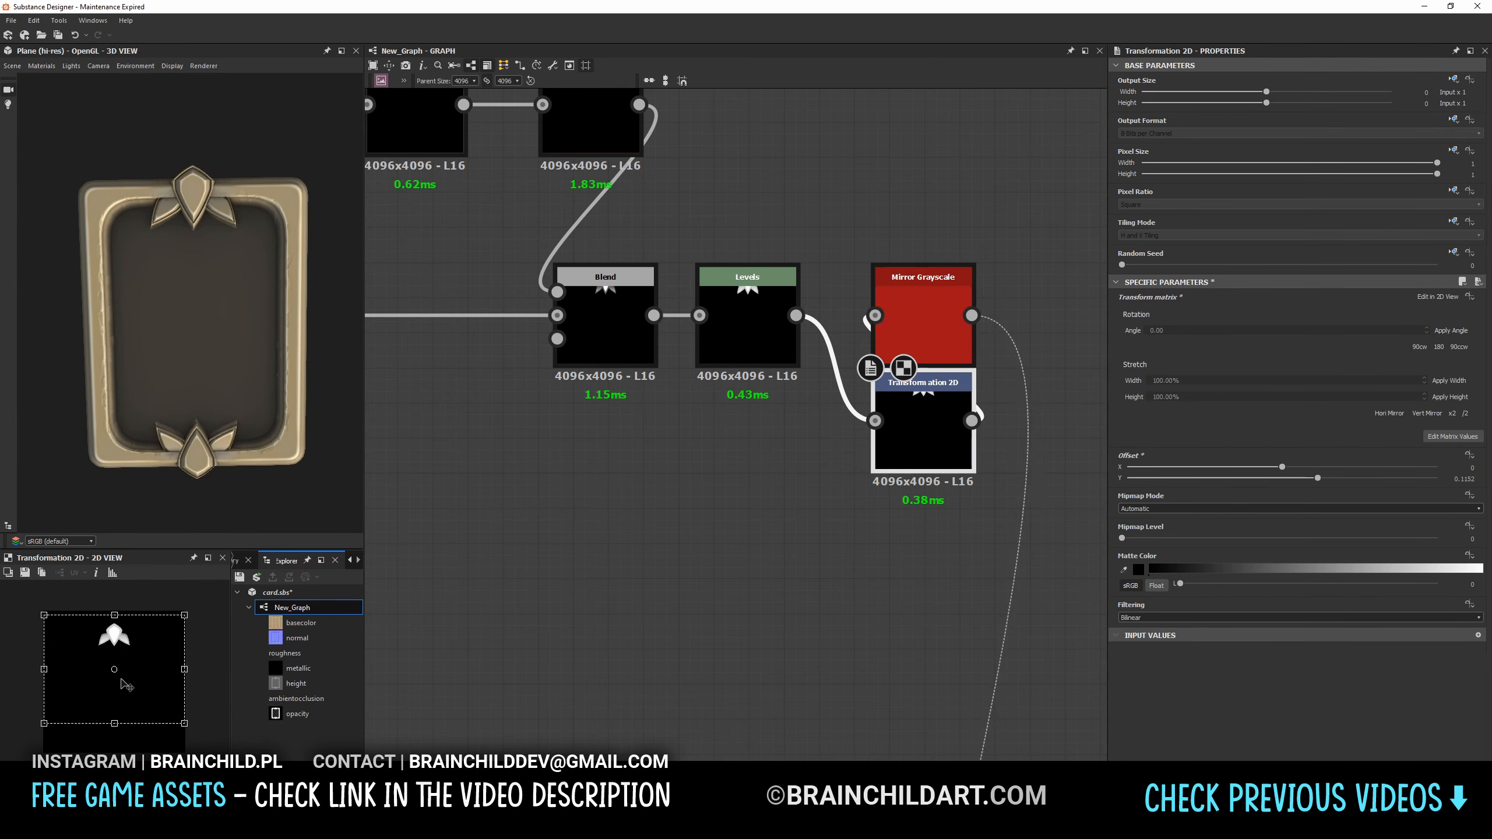
left_click_drag(230, 233, 266, 277)
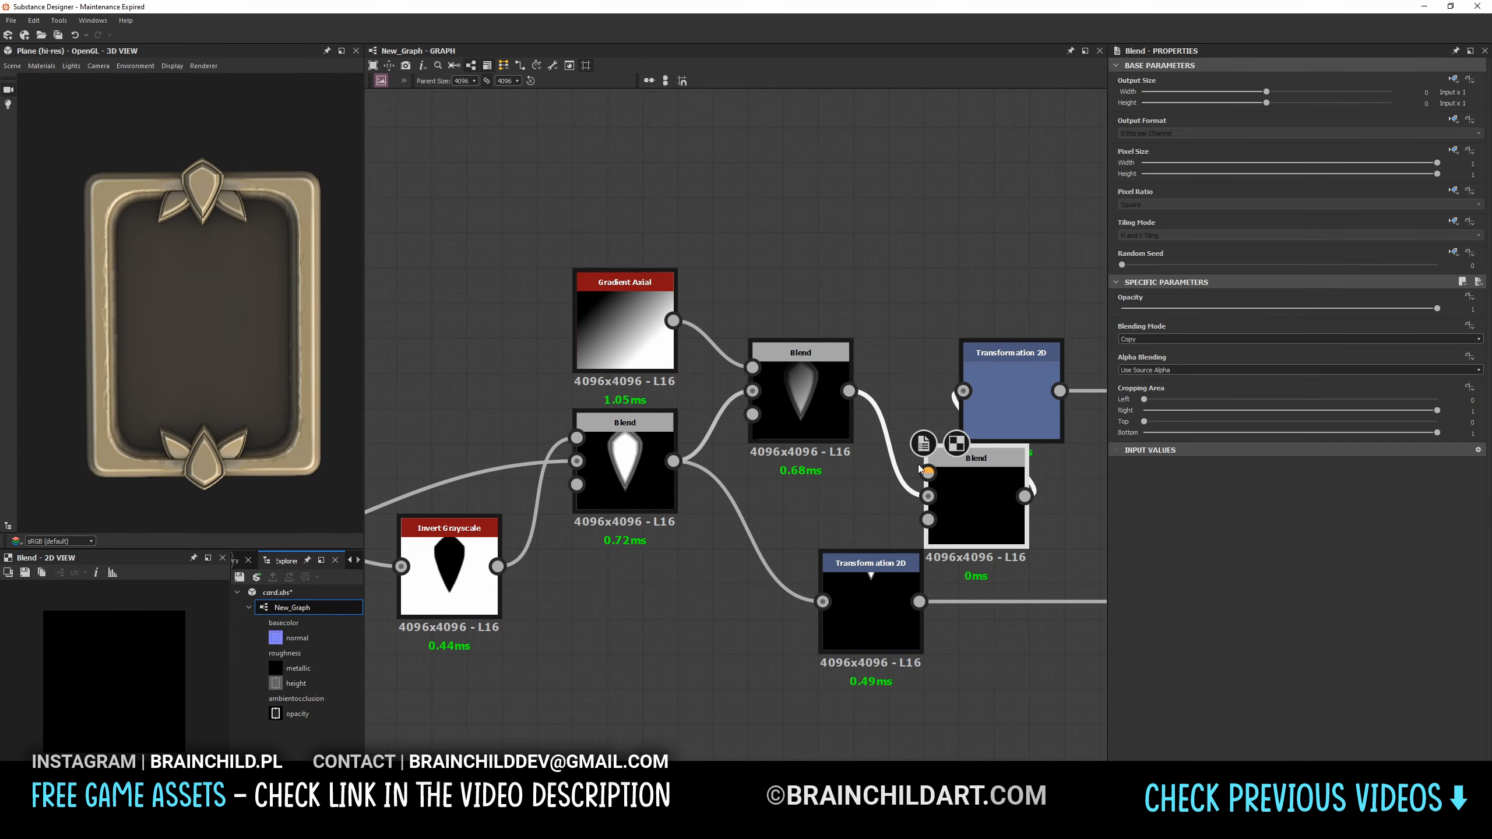
Insert a Multiply Blend before the upper Transformation 2D with Gradient Axial as foreground, tidy the ornament nodes, and save the package
left_click_drag(927, 473, 673, 321)
left_click_drag(974, 502, 903, 397)
left_click(1153, 339)
left_click(1153, 360)
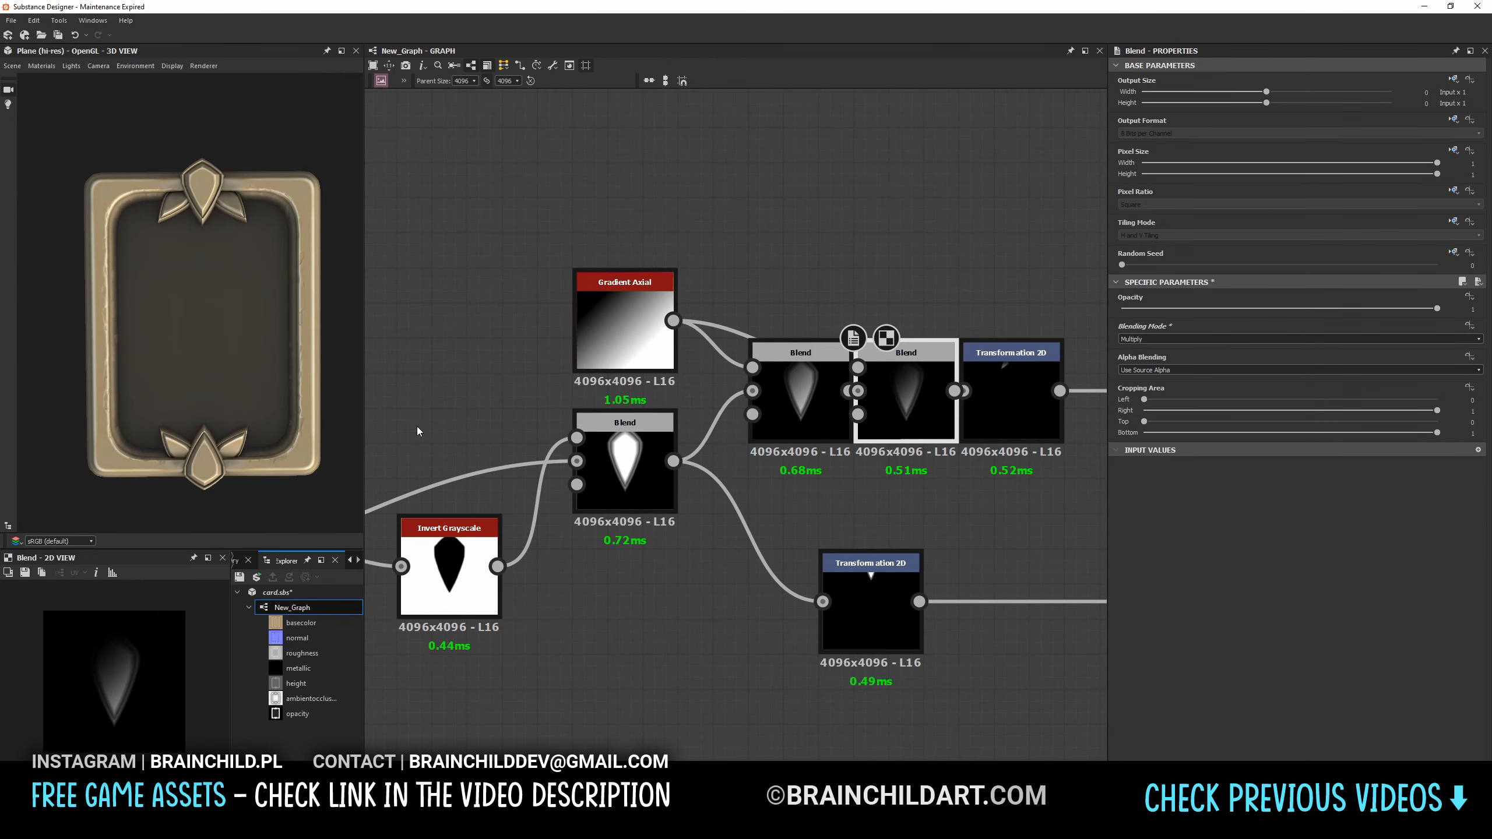
key("ctrl+s")
scroll(662, 324, "down", 5)
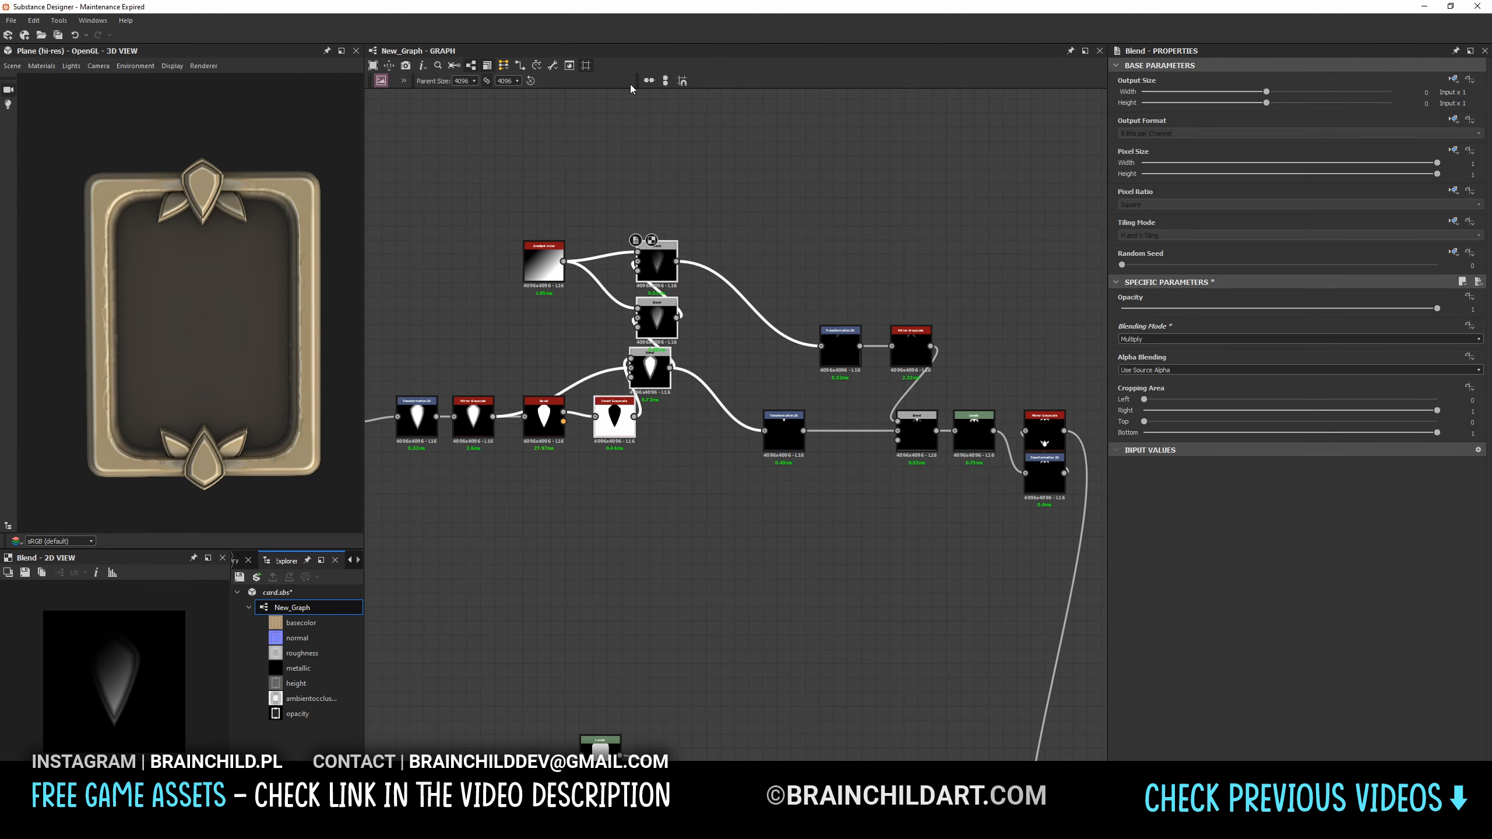
scroll(612, 457, "down", 1)
middle_click_drag(1070, 594, 670, 362)
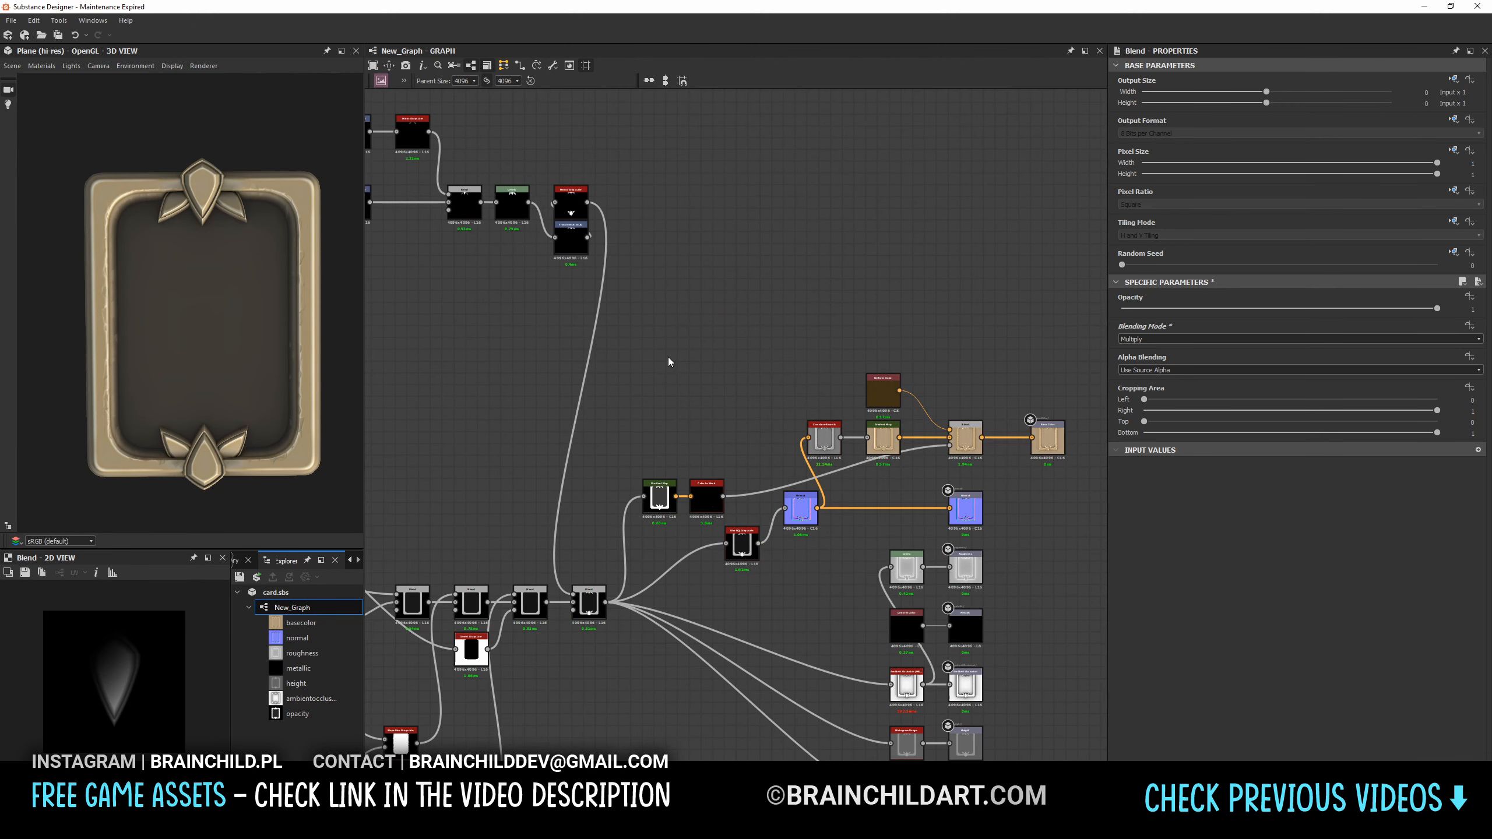
key("ctrl+s")
Insert an HSL node after the base color Gradient Map, reduce its saturation and set its lightness to 0.43
middle_click_drag(668, 426, 775, 328)
scroll(801, 327, "up", 5)
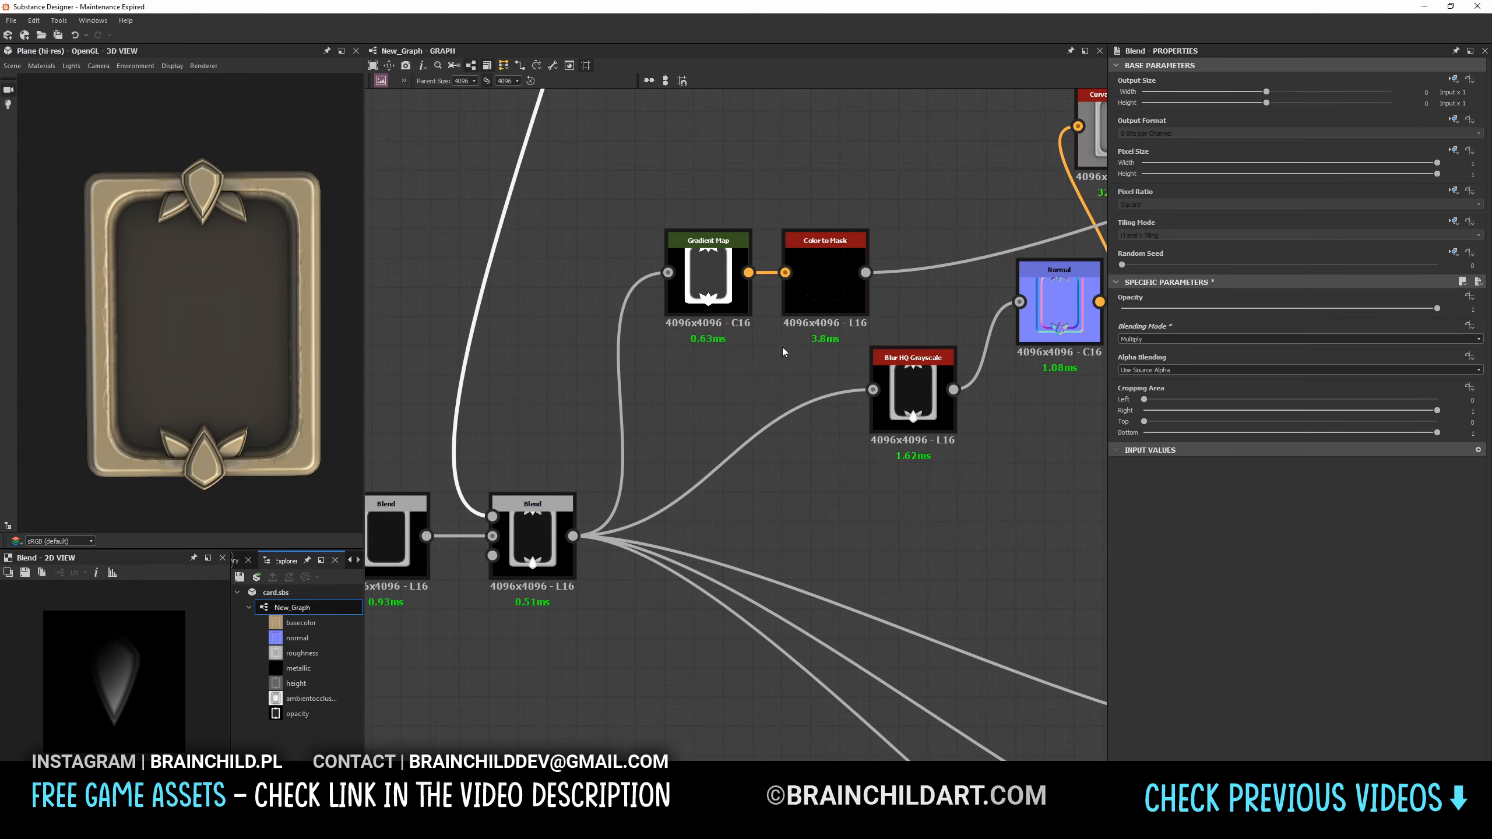
scroll(844, 261, "down", 5)
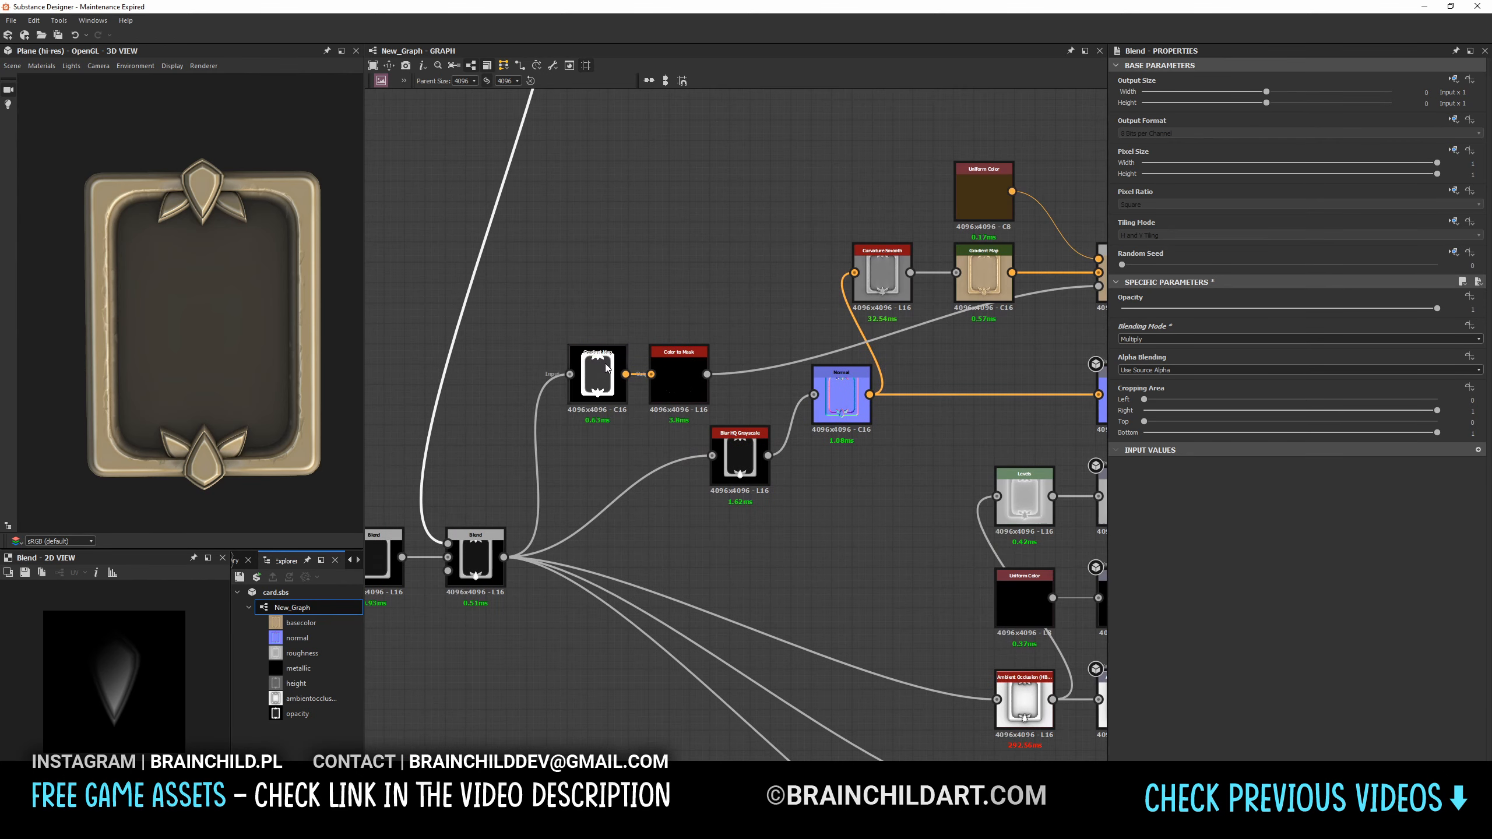
middle_click_drag(699, 392, 741, 419)
middle_click_drag(586, 549, 688, 384)
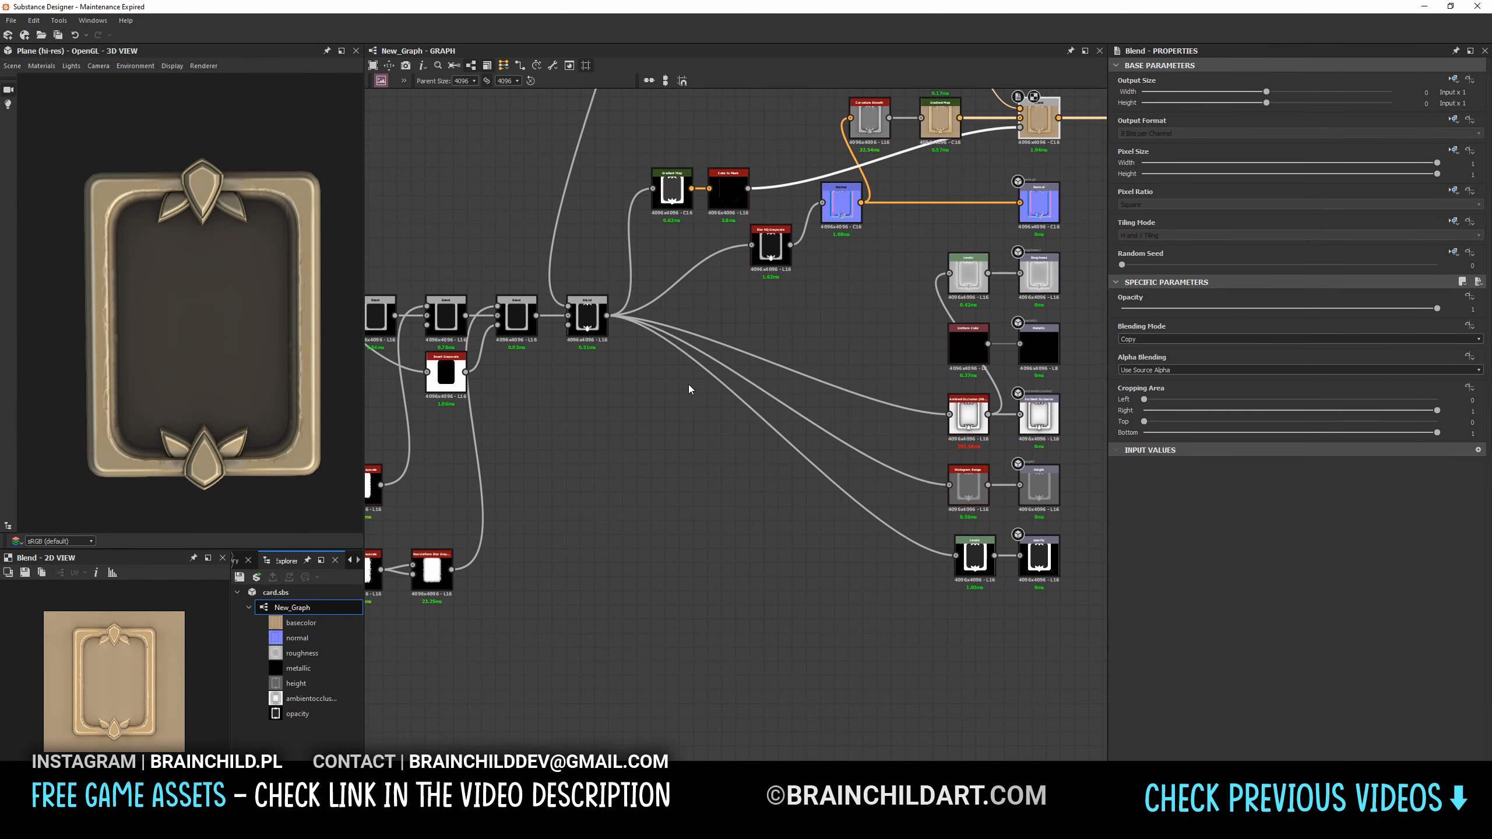
middle_click_drag(916, 158, 566, 353)
left_click(586, 317)
key("space")
type("hsl")
key("Return")
left_click_drag(656, 233, 628, 316)
left_click_drag(1279, 367, 1204, 364)
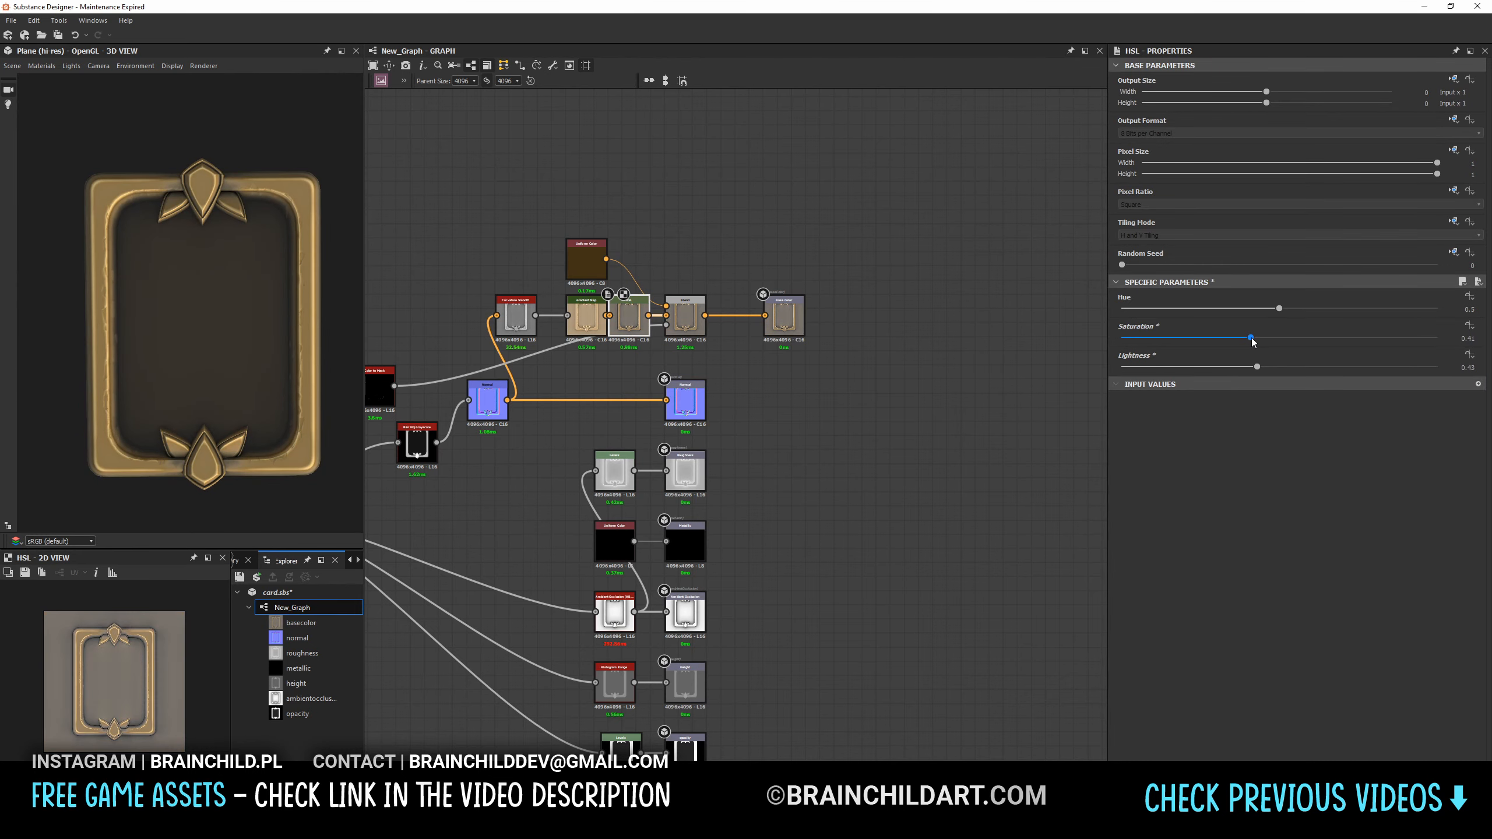
left_click_drag(1273, 309, 1281, 309)
Space out the Curvature Smooth, Gradient Map and HSL nodes in the base color chain
middle_click_drag(529, 352, 783, 441)
left_click_drag(770, 405, 713, 405)
left_click_drag(831, 409, 775, 410)
left_click_drag(883, 405, 854, 405)
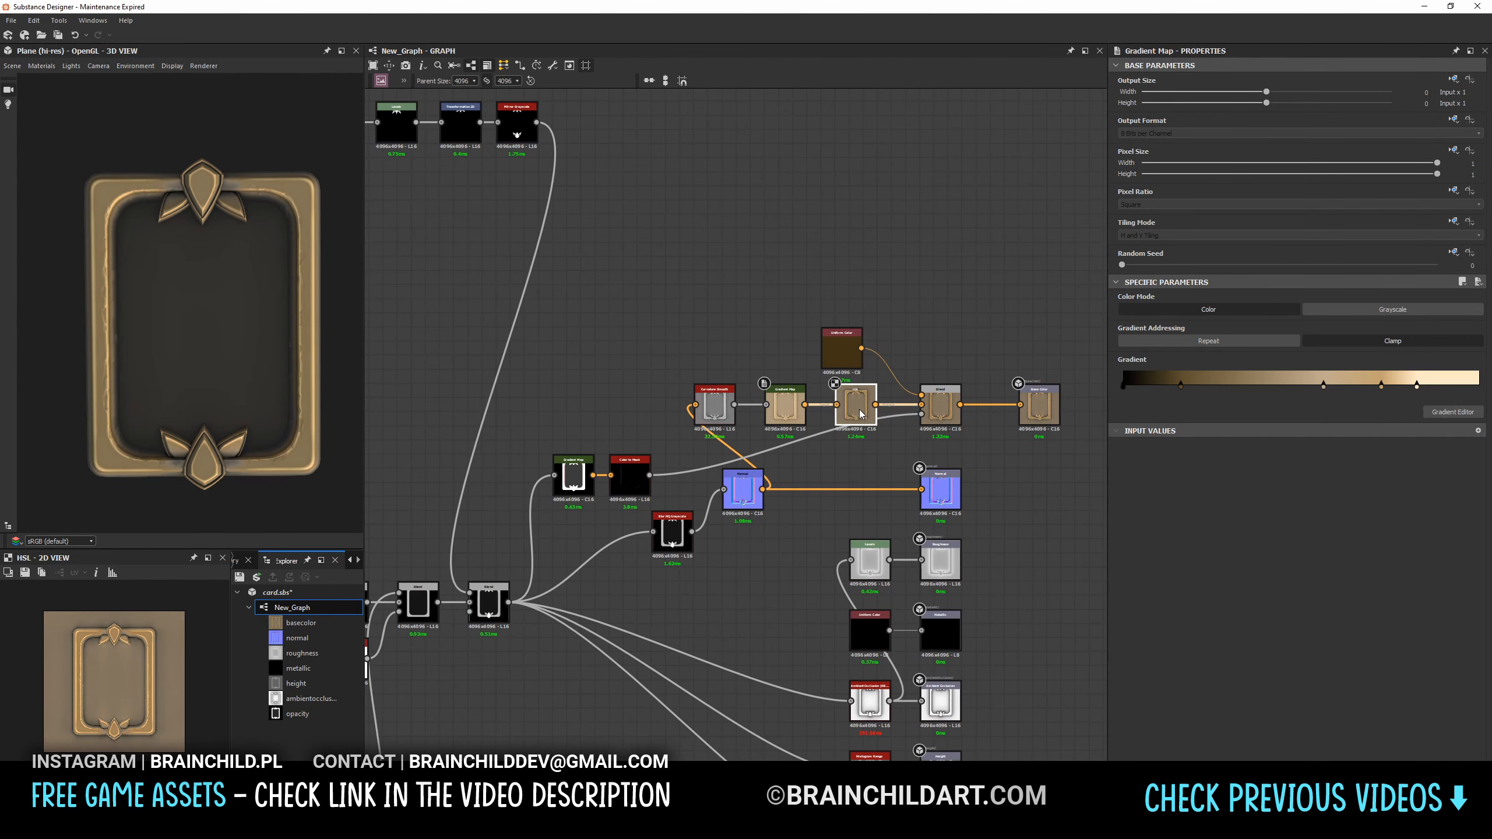
Shift the red key toward the dark end of the Gradient Map feeding Color to Mask, so the card interior is masked, and check the base color
scroll(795, 435, "up", 3)
double_click(556, 493)
middle_click_drag(464, 509, 731, 404)
double_click(734, 407)
scroll(863, 440, "up", 2)
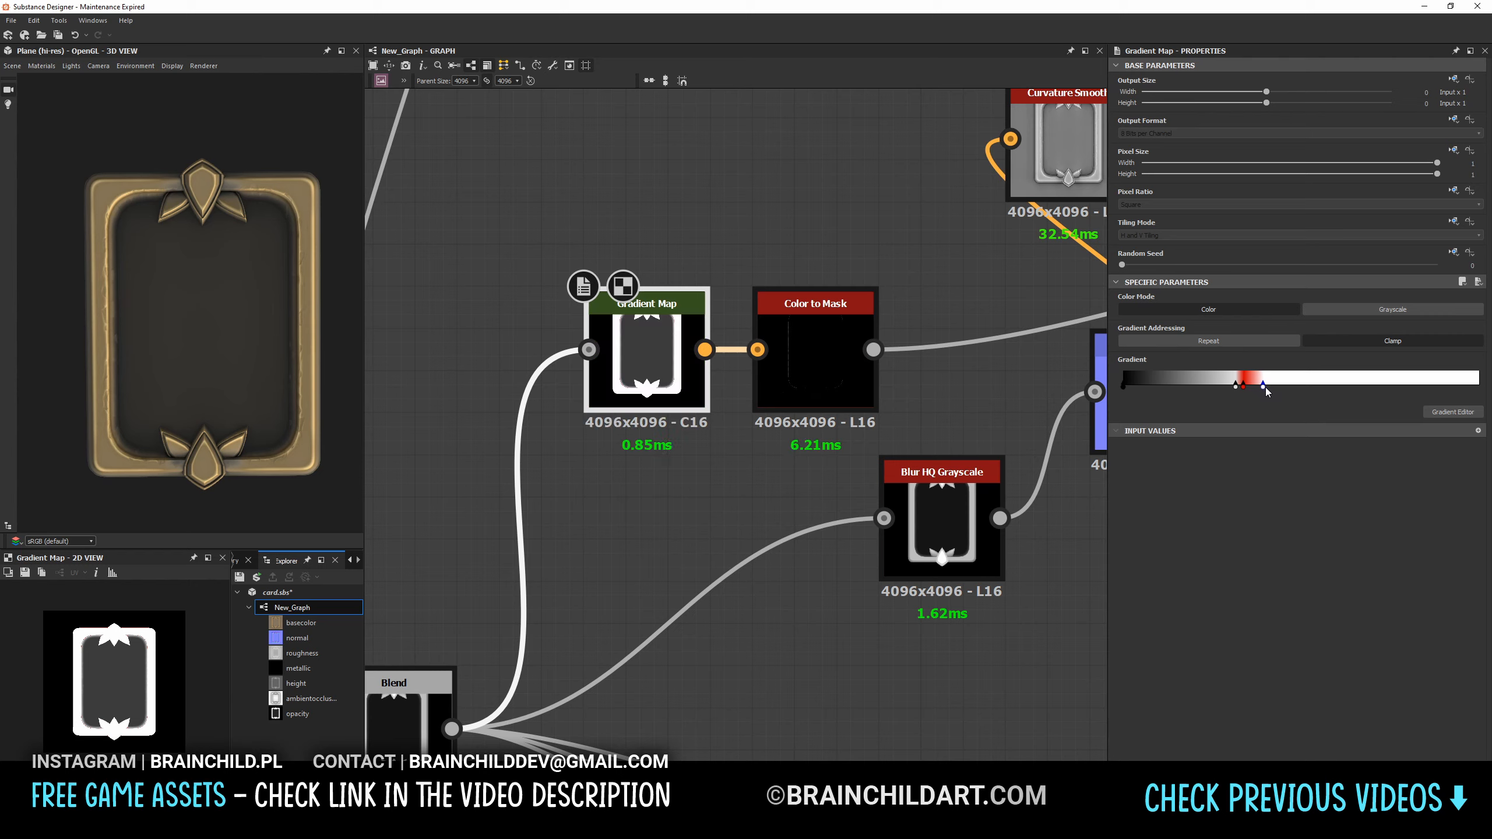
left_click_drag(1224, 390, 1144, 390)
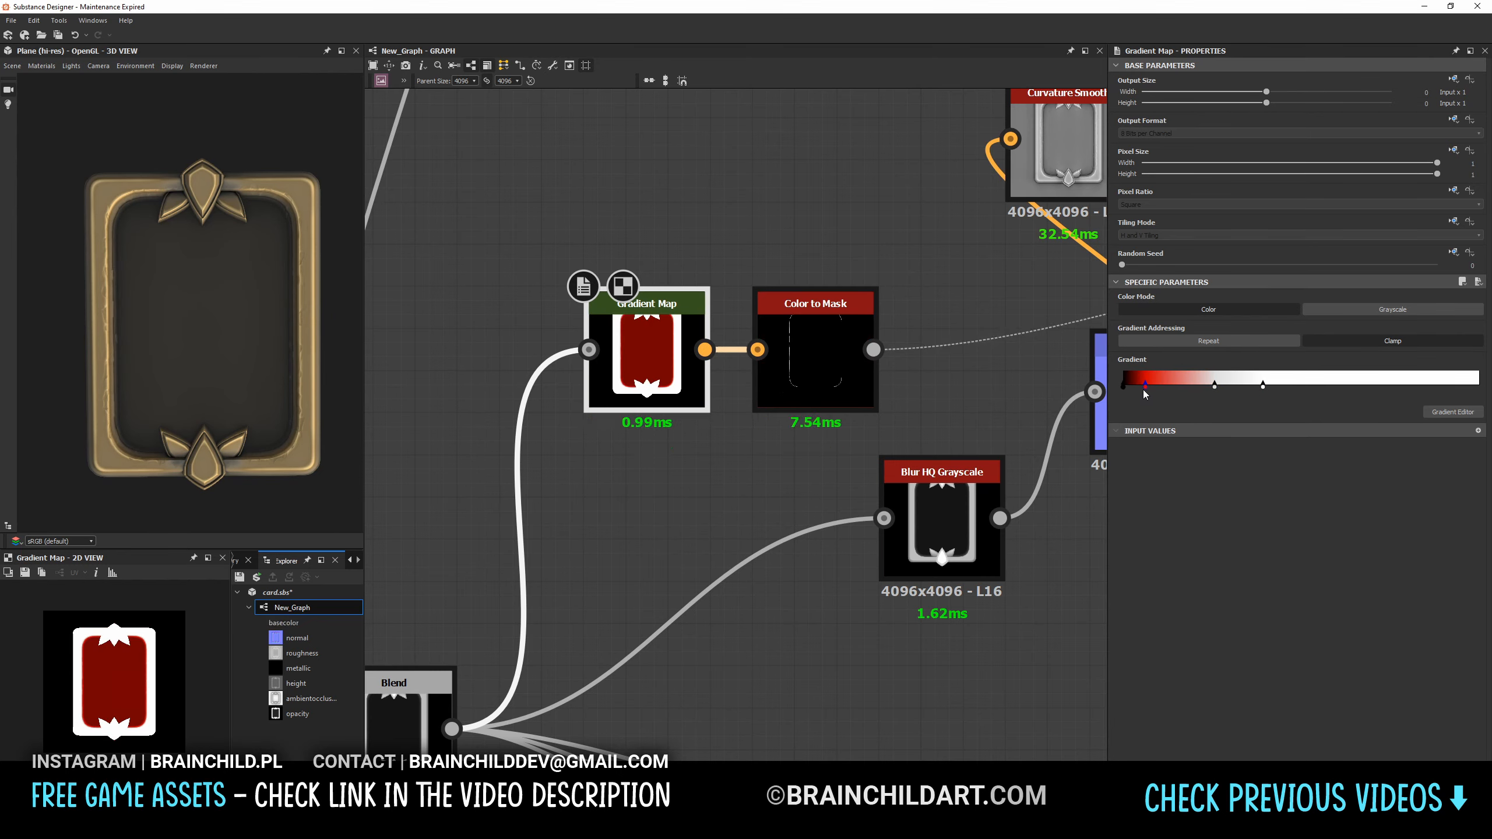
scroll(969, 411, "down", 3)
middle_click_drag(998, 376, 570, 412)
double_click(797, 302)
double_click(963, 302)
scroll(150, 667, "up", 6)
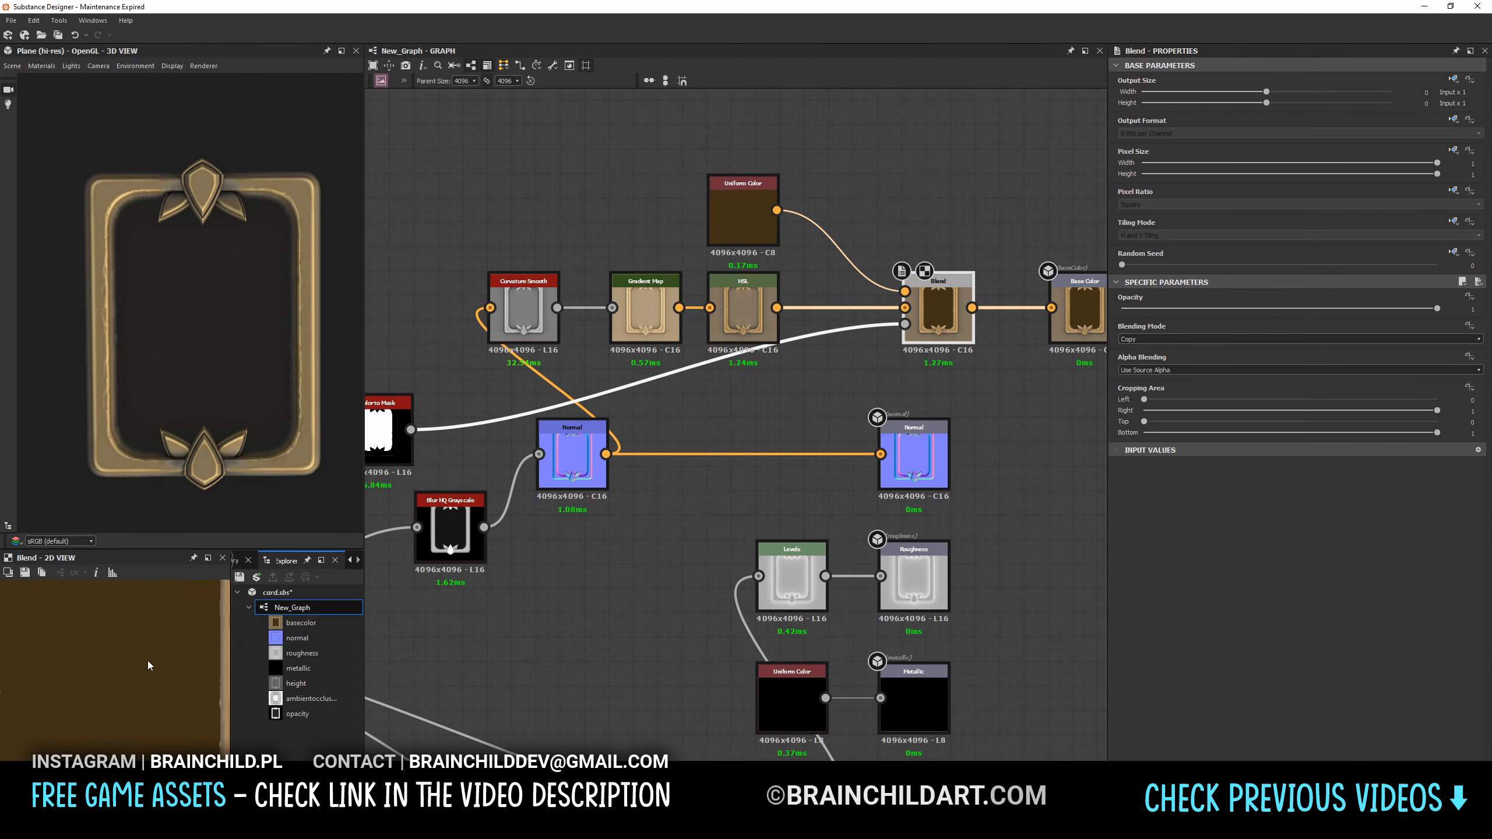
scroll(150, 666, "down", 4)
Insert a Multiply Blend before the Base Color output, with a Gradient Map of the ambient occlusion as its foreground
left_click_drag(1003, 341, 1093, 334)
scroll(999, 347, "down", 3)
mouse_move(875, 332)
left_mouse_down()
mouse_move(849, 208)
mouse_move(898, 316)
left_mouse_up()
left_click(876, 237)
key("space")
left_click_drag(860, 207, 825, 272)
double_click(914, 327)
left_click(1146, 337)
scroll(1145, 338, "down", 3)
scroll(963, 297, "up", 4)
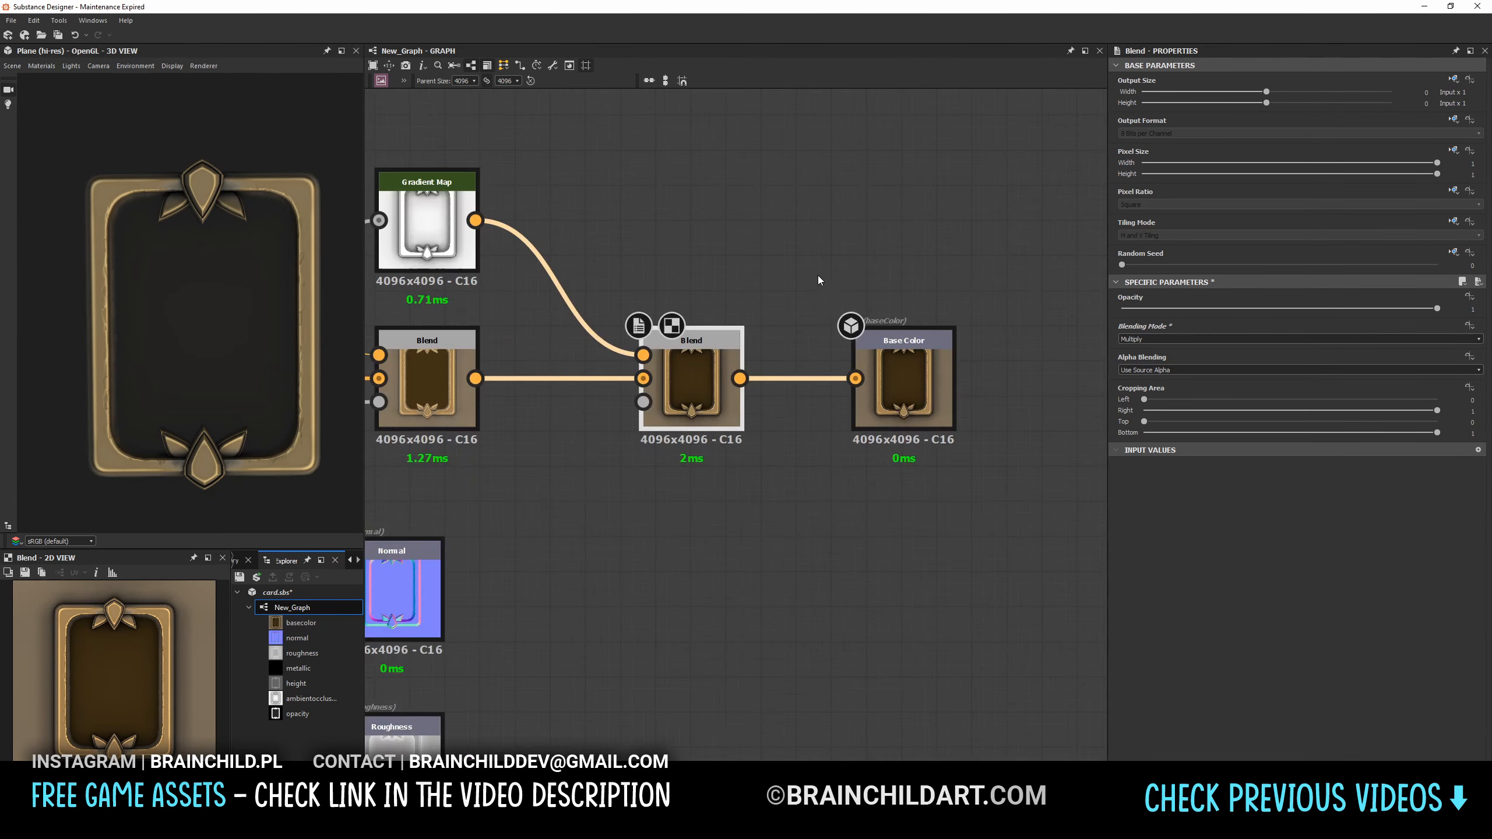
Insert another Blend before Base Color and drive its opacity from the ambient occlusion through a Levels node
scroll(658, 533, "down", 3)
middle_click_drag(658, 533, 676, 509)
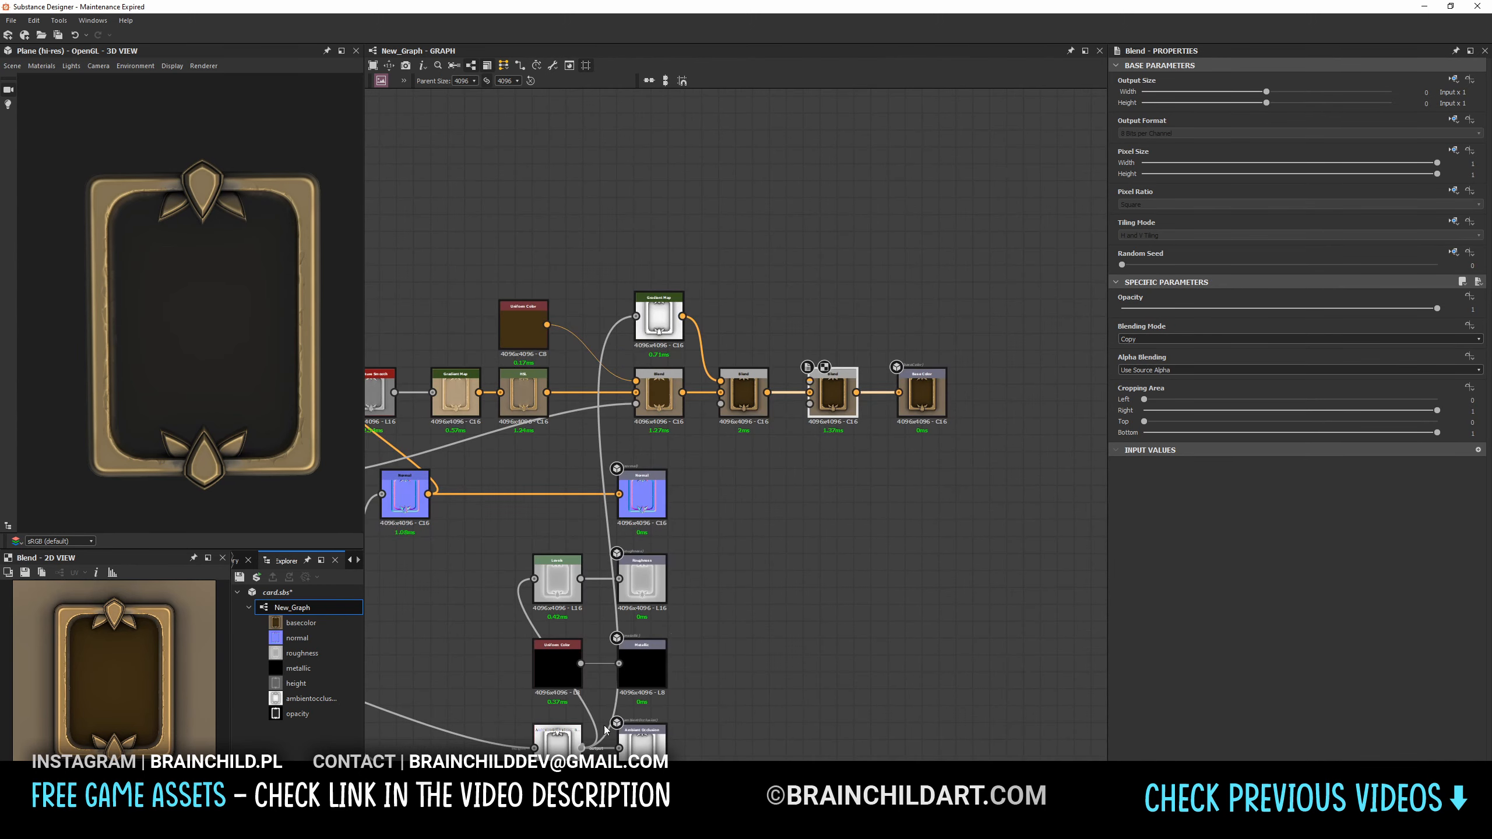
left_click_drag(582, 748, 809, 406)
left_click(799, 564)
scroll(812, 438, "up", 1)
middle_click_drag(812, 439, 797, 492)
Add an orange Uniform Color node and connect it to the foreground of the last Blend before Base Color
key("space")
left_click(764, 664)
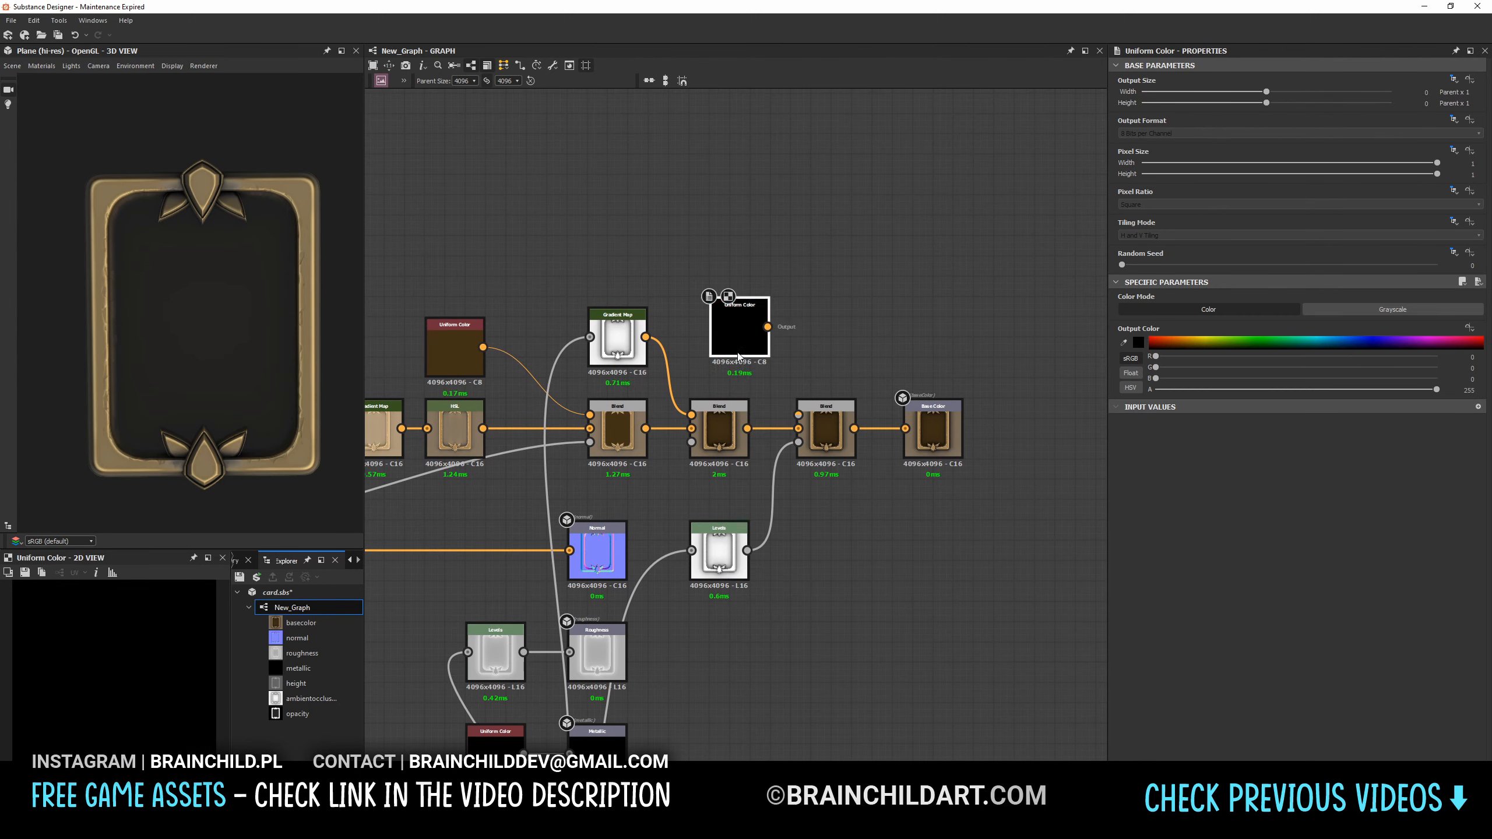
left_click_drag(740, 324, 719, 345)
left_click_drag(747, 348, 799, 415)
left_click_drag(1216, 340, 1178, 341)
Preview the tinted Blend, then invert and tighten the Levels mask driving its opacity
double_click(826, 432)
left_click(707, 540)
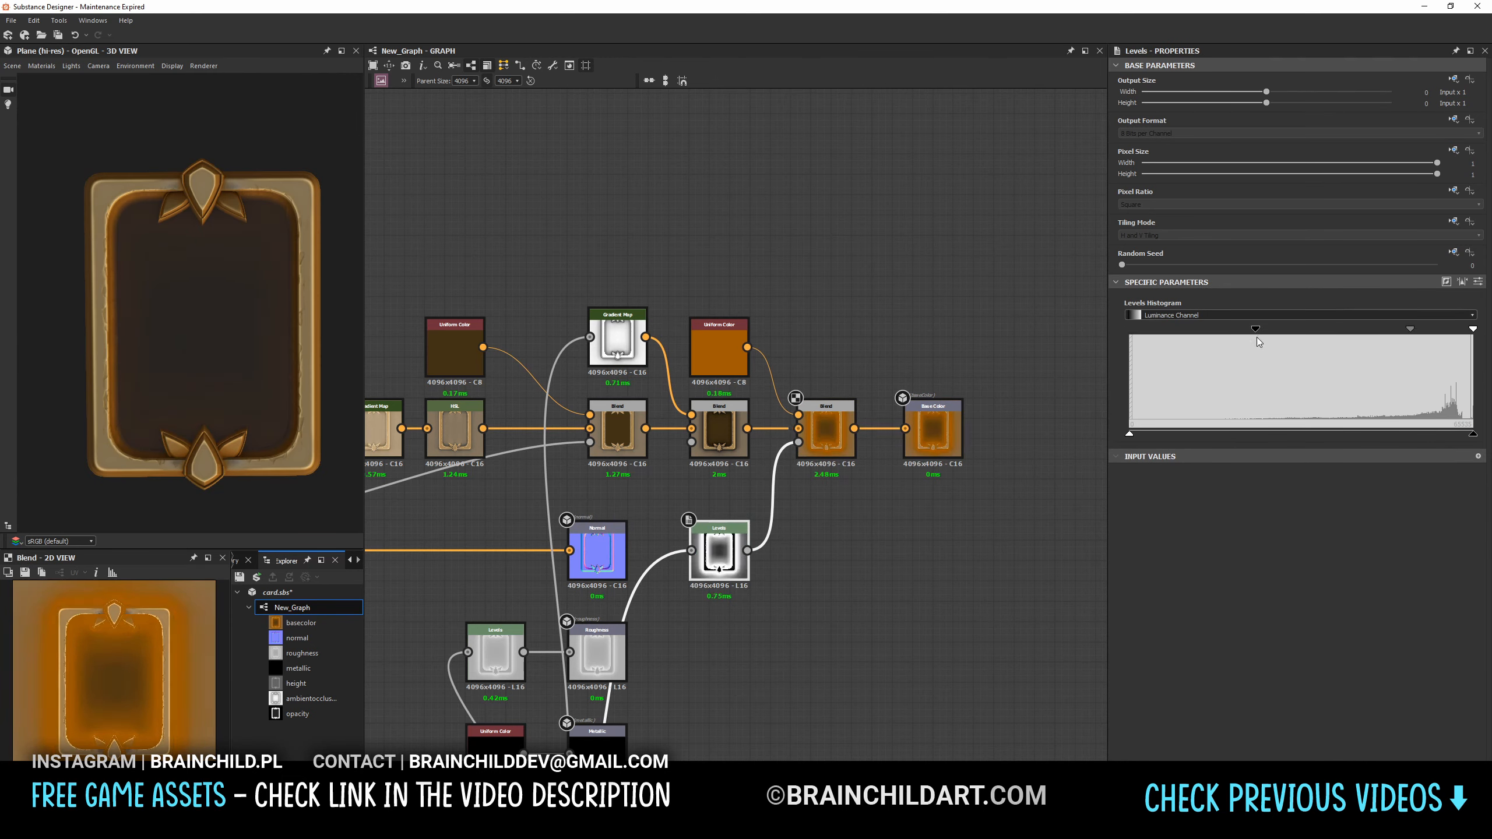
left_click_drag(1359, 334, 1319, 338)
Recolor the orange Uniform Color to brown, fine-tune the Levels mask's midtones, and save the package
left_click(719, 348)
left_click(1139, 343)
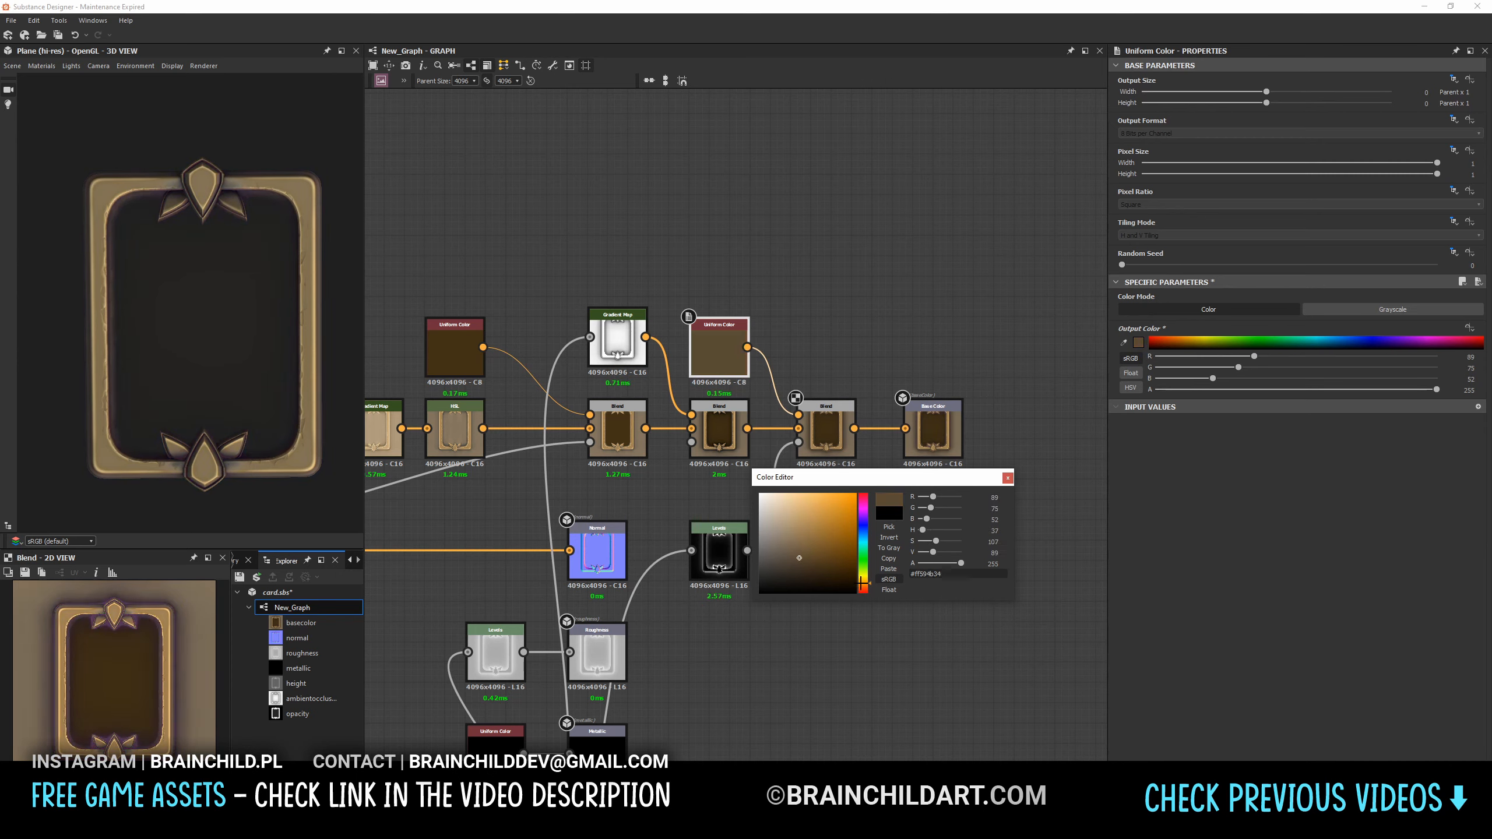
left_click(1008, 478)
left_click(719, 550)
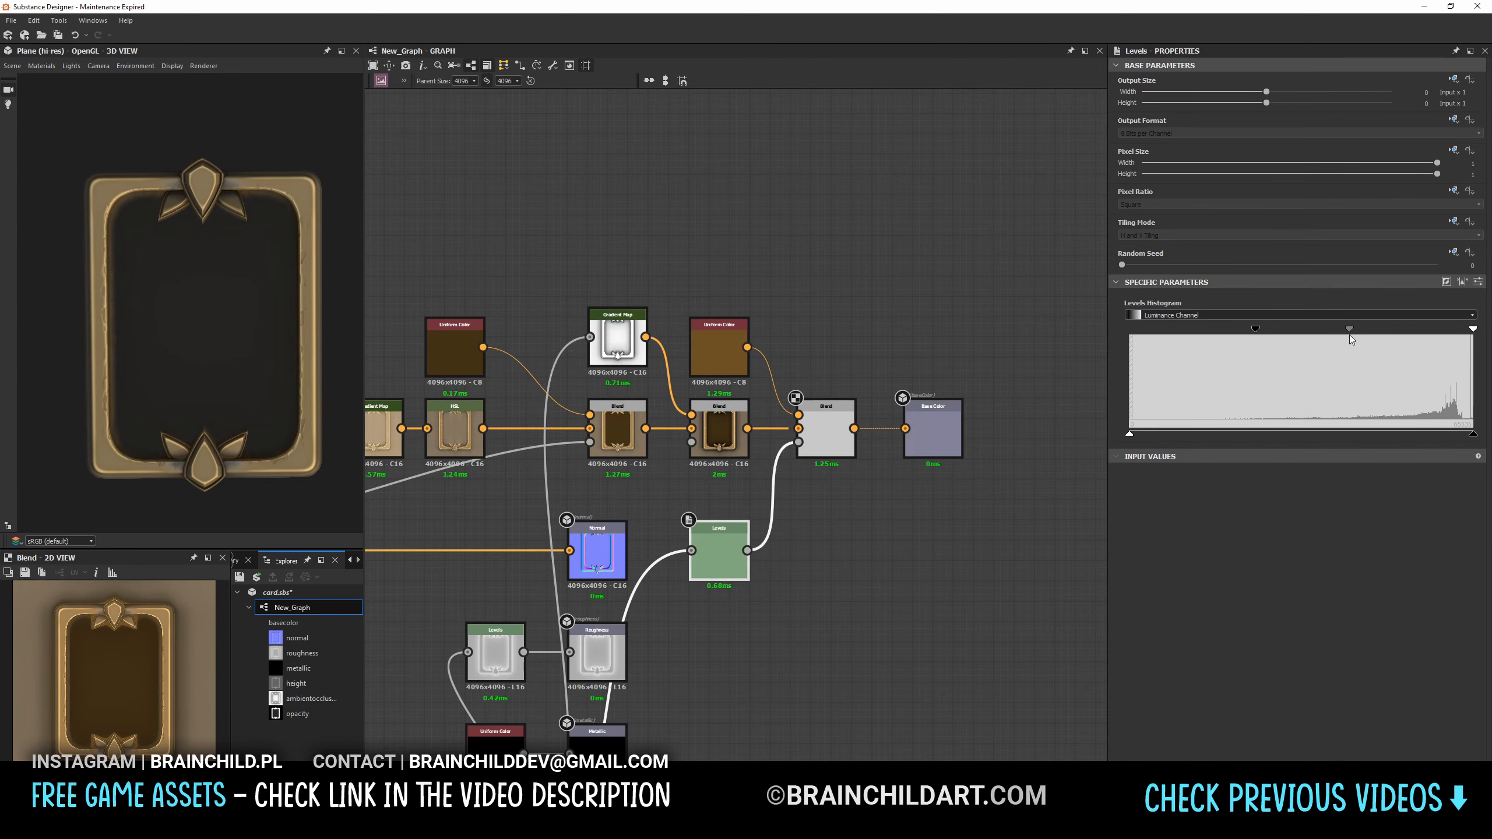
left_click_drag(1345, 346, 1371, 334)
key("ctrl+s")
Compare the base color Blend outputs before and after the brown tint up close in the 2D view
middle_click_drag(618, 436, 795, 392)
scroll(795, 392, "up", 6)
double_click(795, 392)
scroll(178, 670, "up", 4)
middle_click_drag(1087, 391, 701, 389)
double_click(714, 378)
scroll(402, 370, "down", 5)
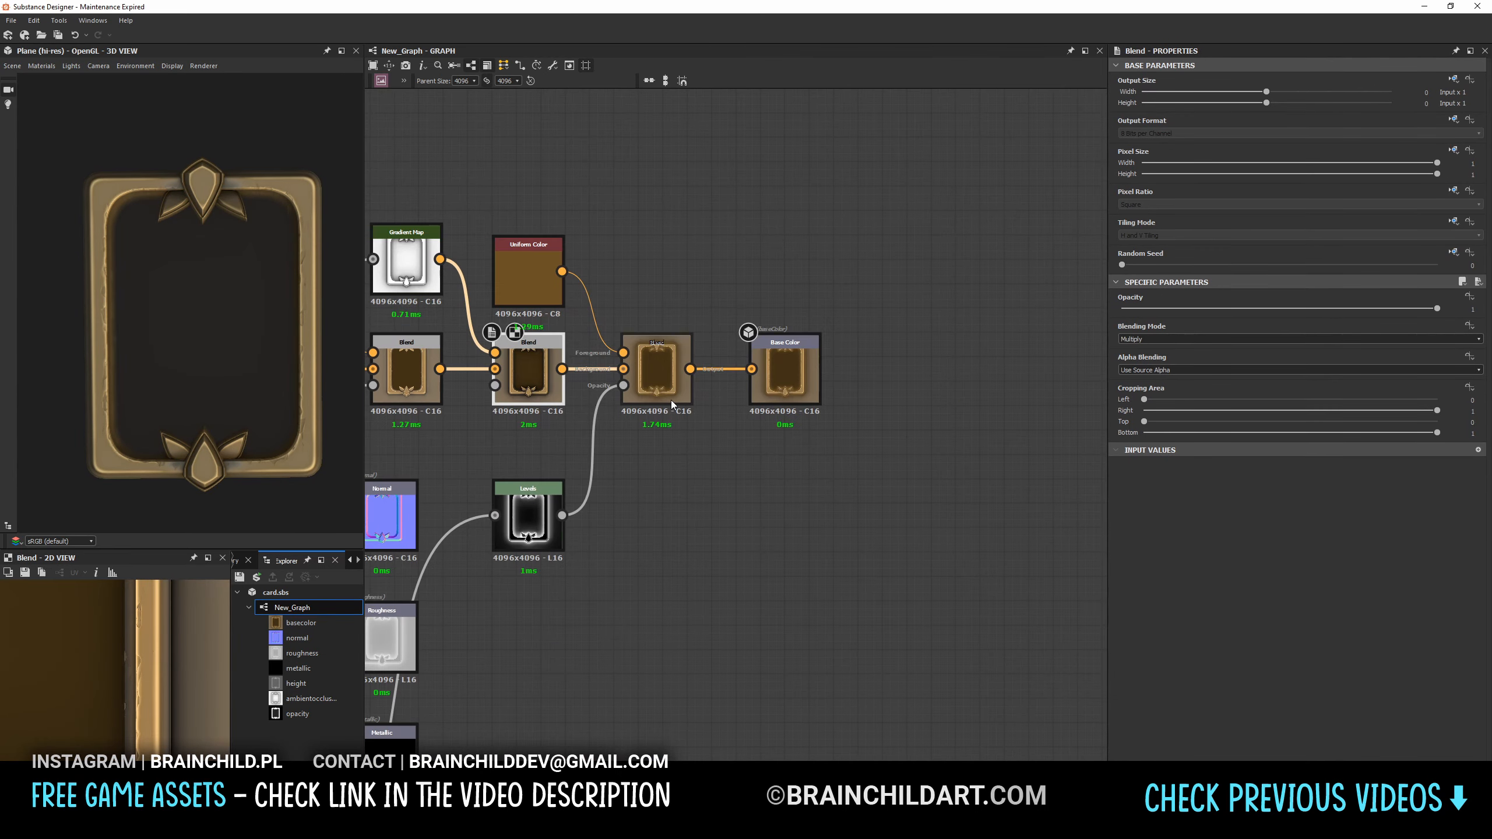
double_click(676, 398)
Insert a Blend before Base Color, masked by Color to Mask, with a copy of the dark brown Uniform Color as foreground
middle_click_drag(744, 437, 825, 443)
scroll(825, 443, "down", 3)
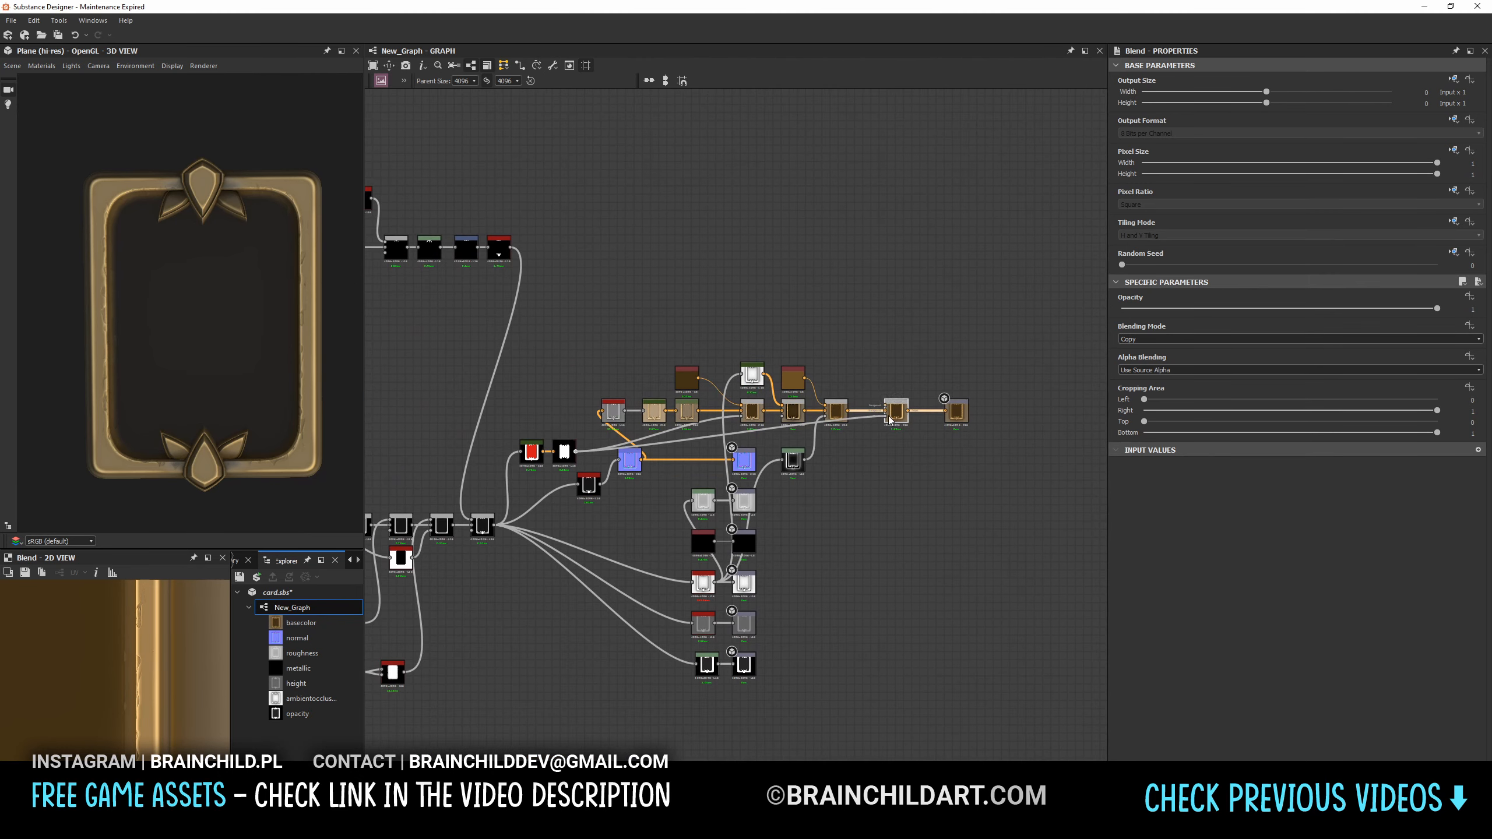
double_click(621, 382)
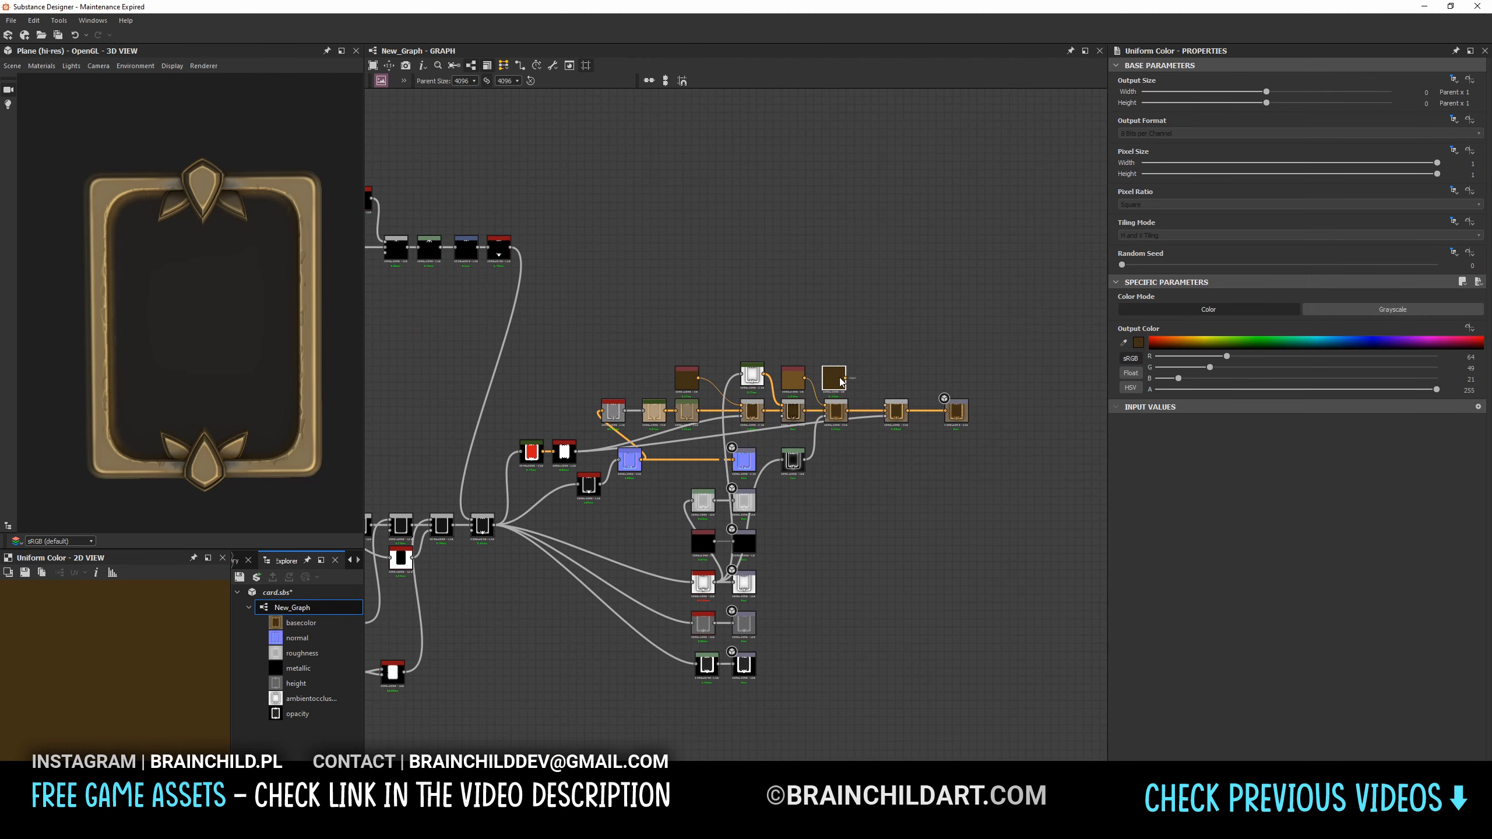
scroll(689, 411, "up", 4)
scroll(687, 407, "up", 2)
middle_click_drag(688, 485, 696, 409)
left_click_drag(761, 406, 774, 406)
double_click(774, 405)
Set the last Blend's blending mode to Subtract with an opacity of 0.35, and save the package
left_click(1161, 339)
left_click(1163, 341)
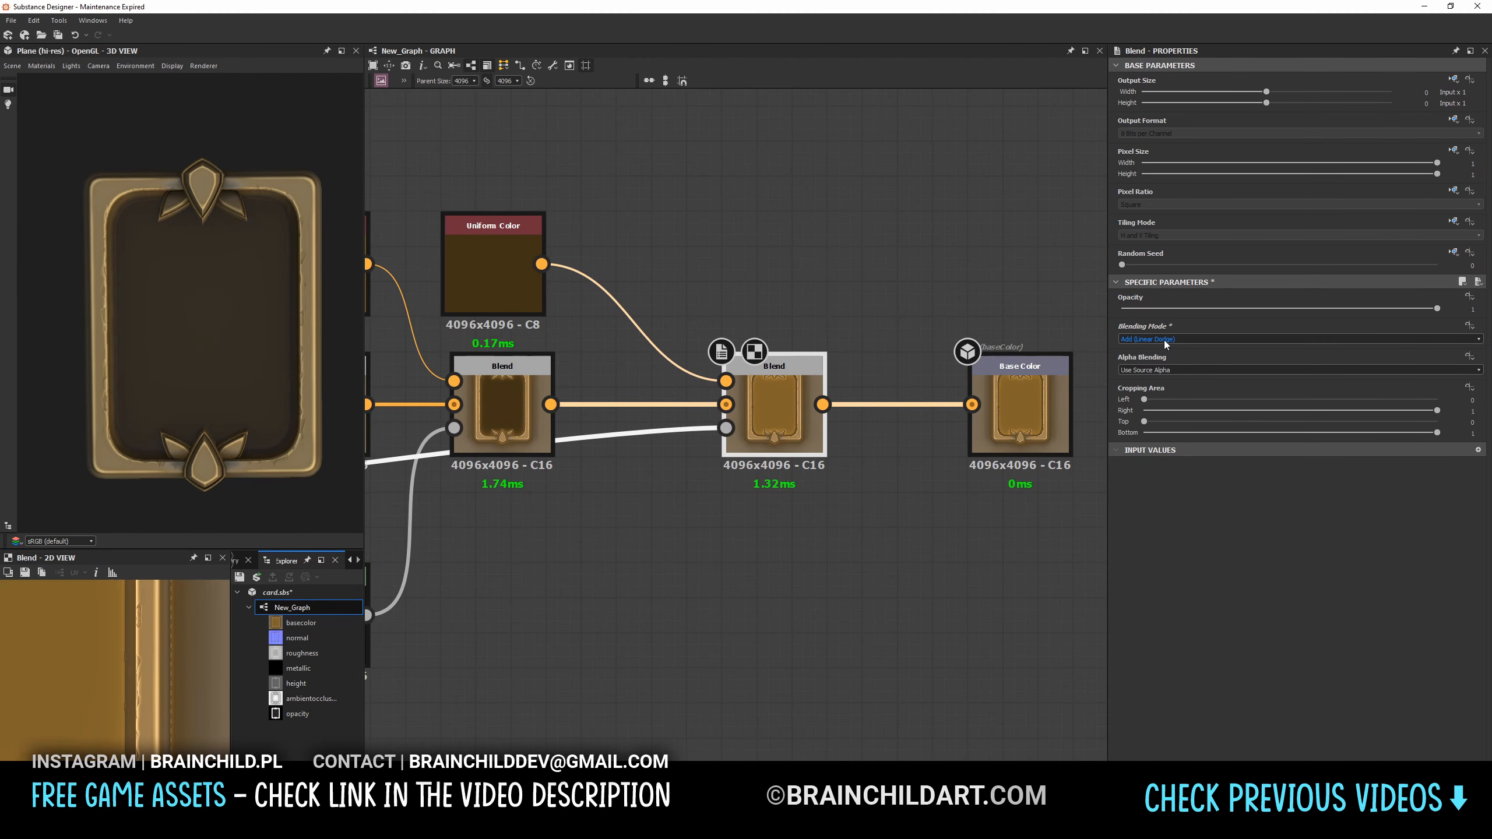
scroll(1164, 340, "down", 1)
left_click_drag(1166, 309, 1232, 308)
scroll(235, 441, "down", 2)
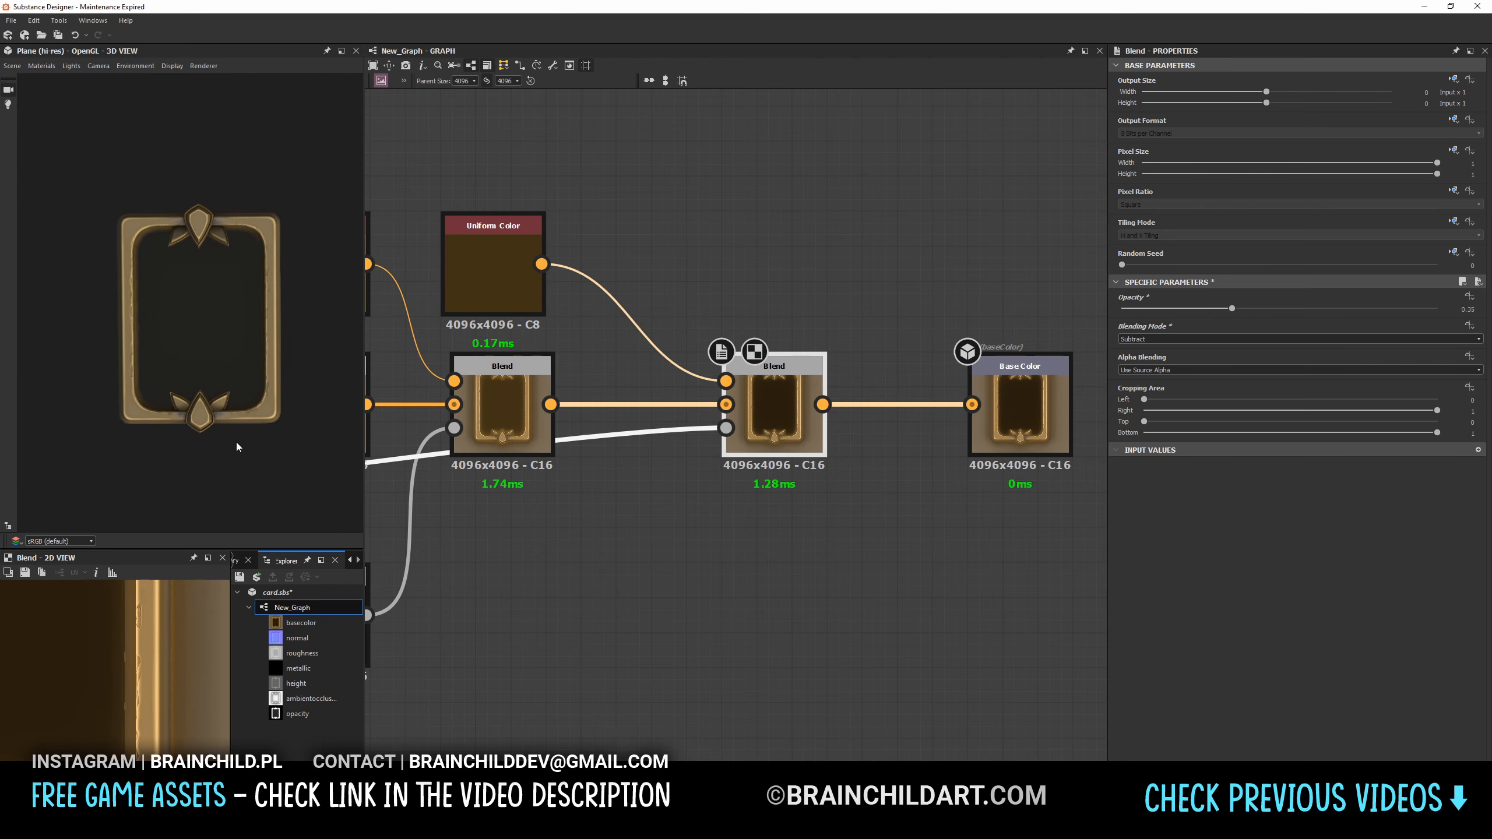
scroll(519, 486, "down", 3)
middle_click_drag(576, 506, 863, 443)
scroll(863, 443, "down", 2)
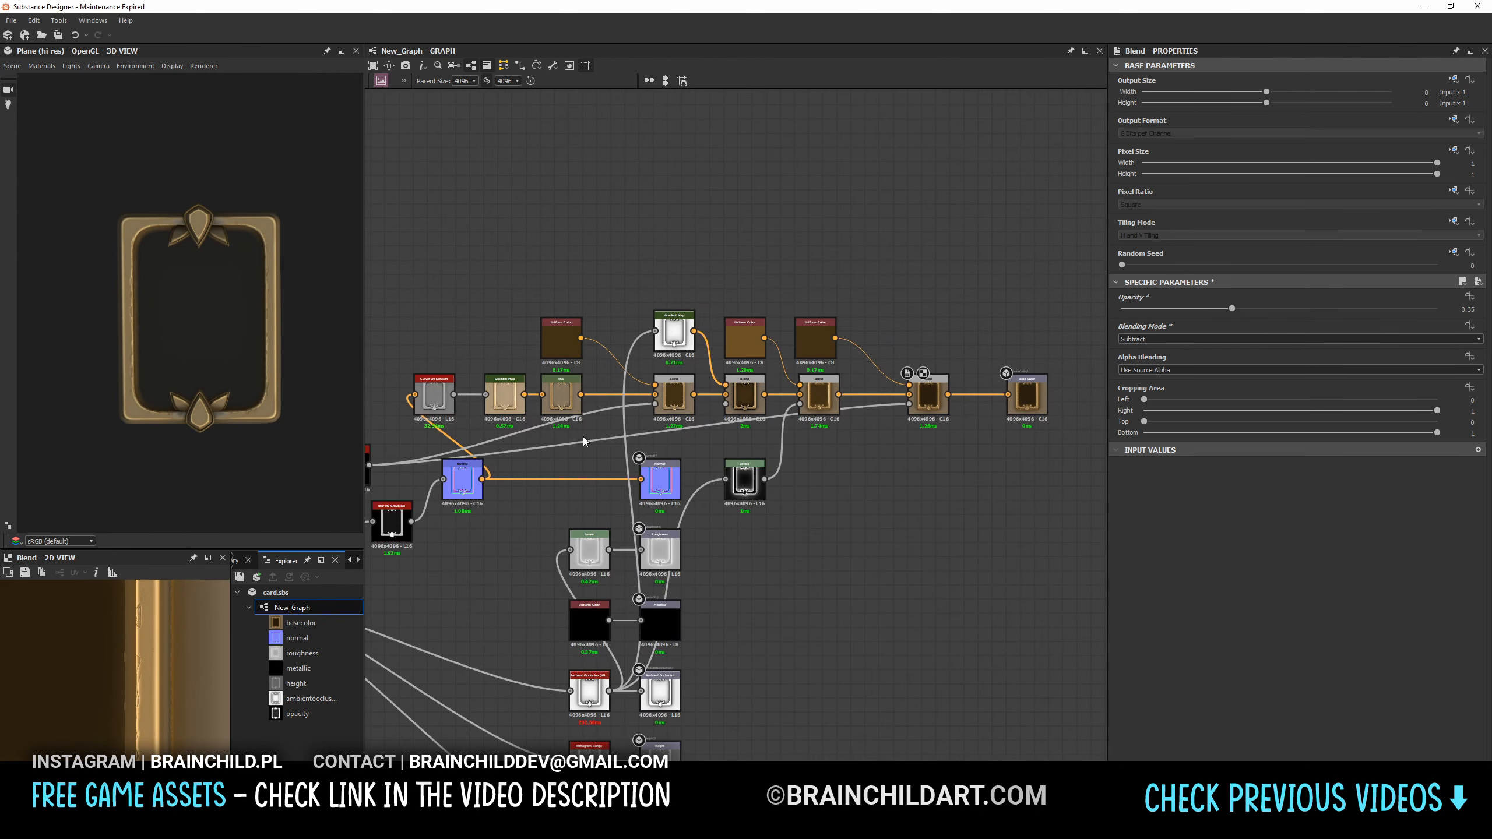
key("ctrl+s")
Lower the white input point of the Levels node feeding the opacity output, so the card interior becomes opaque
middle_click_drag(642, 402, 760, 206)
scroll(759, 206, "up", 1)
middle_click_drag(434, 661, 629, 435)
left_click(901, 500)
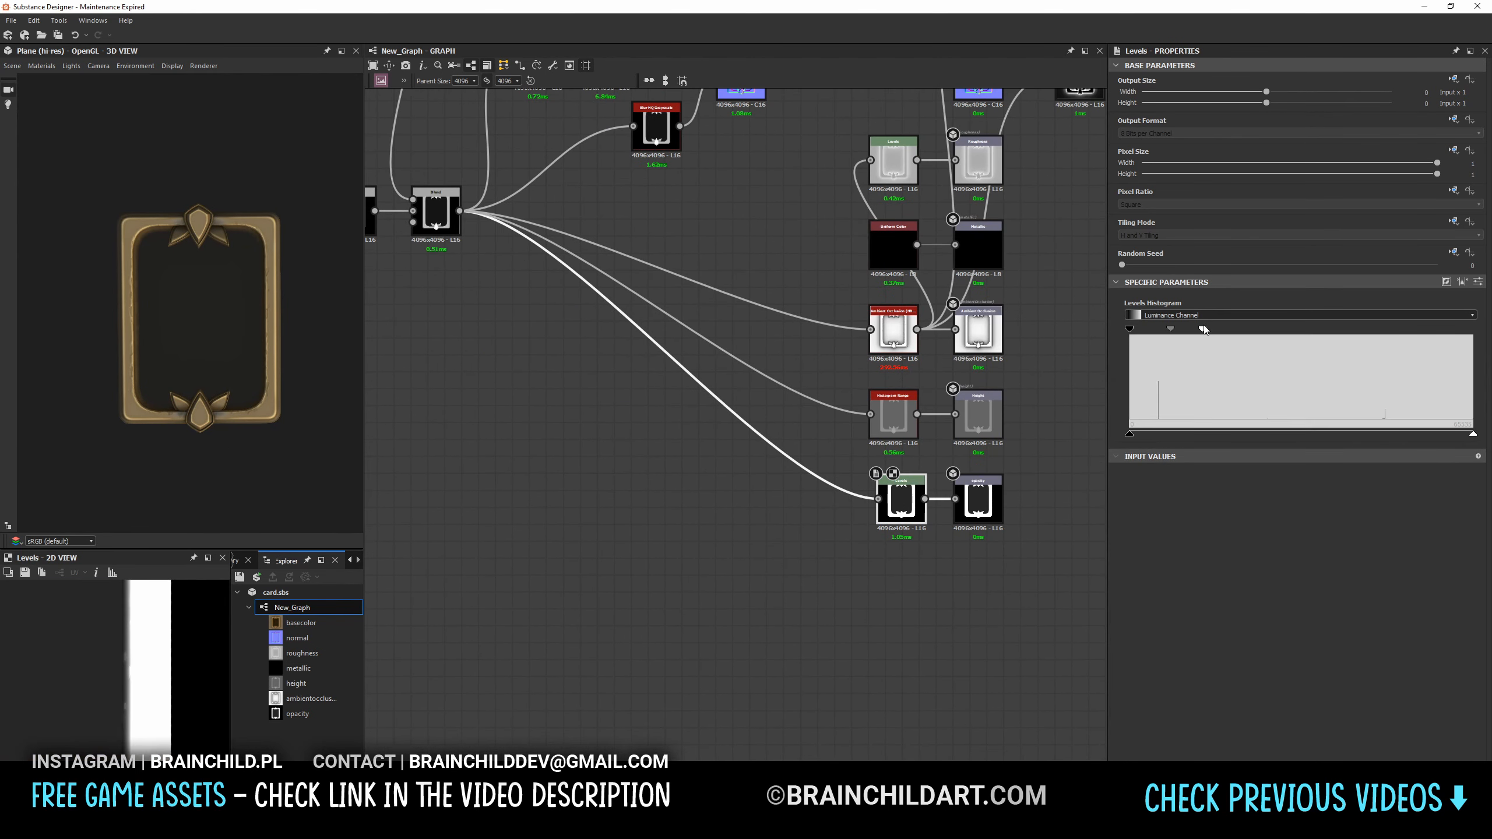
left_click_drag(1232, 336, 1190, 344)
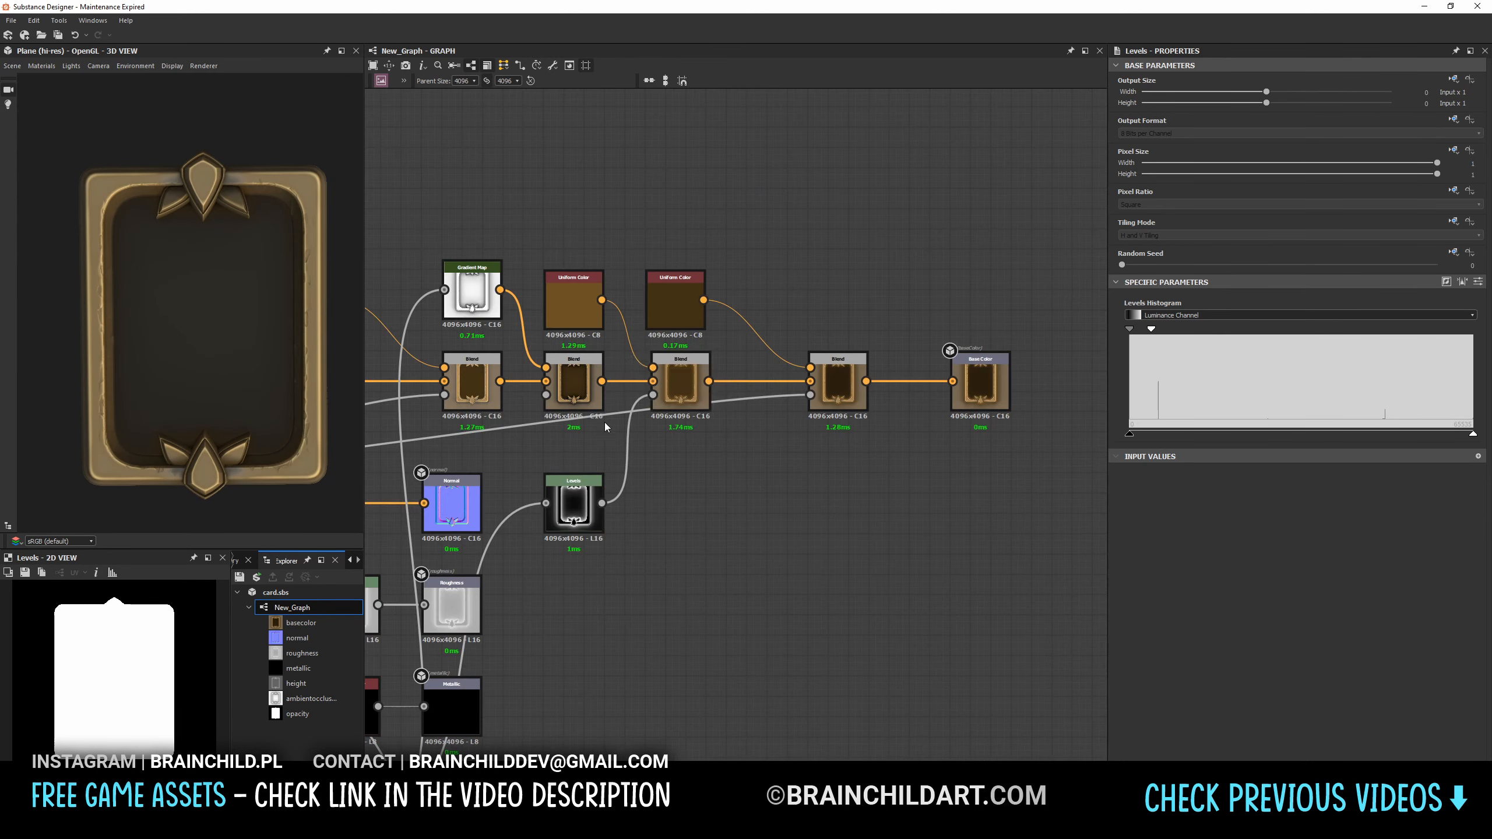
Raise the opacity of the Subtract Blend before Base Color to 1
left_click(833, 383)
scroll(780, 445, "up", 4)
scroll(780, 445, "down", 2)
middle_click_drag(780, 445, 598, 466)
left_click_drag(1232, 308, 1439, 309)
Change the Uniform Color feeding the Subtract Blend to orange, giving a dark blue card interior, and save the package
double_click(476, 247)
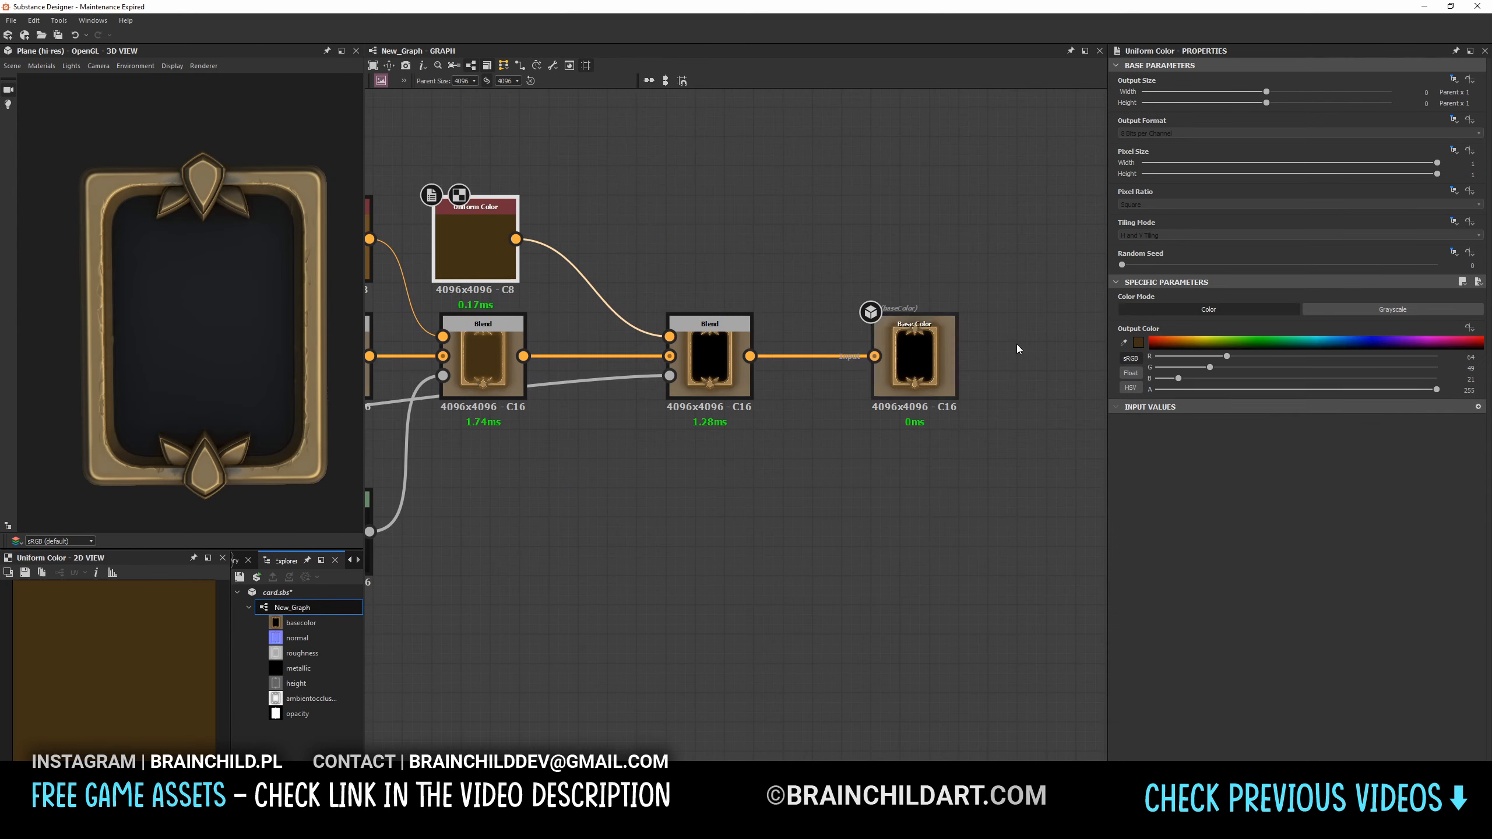
left_click(1174, 343)
double_click(728, 385)
middle_click_drag(639, 436, 679, 435)
key("ctrl+s")
scroll(177, 427, "down", 1)
middle_click_drag(170, 376, 140, 373)
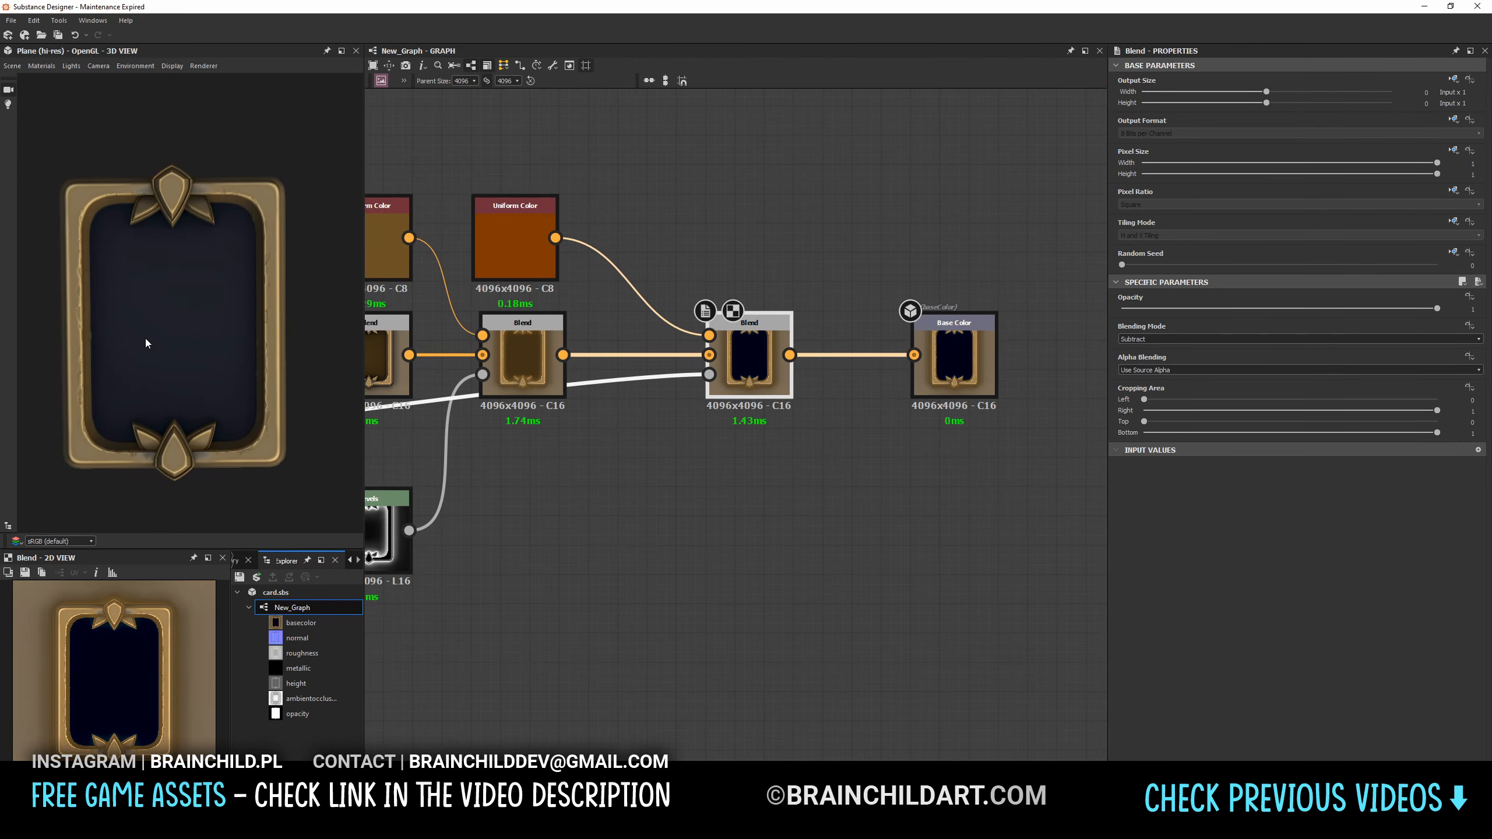
Examine the nodes that assemble the mirrored ornament, including the Blend that combines the center and side leaves
middle_click_drag(424, 353, 832, 373)
scroll(832, 373, "down", 6)
middle_click_drag(446, 147, 652, 357)
scroll(705, 482, "up", 3)
middle_click_drag(705, 483, 602, 323)
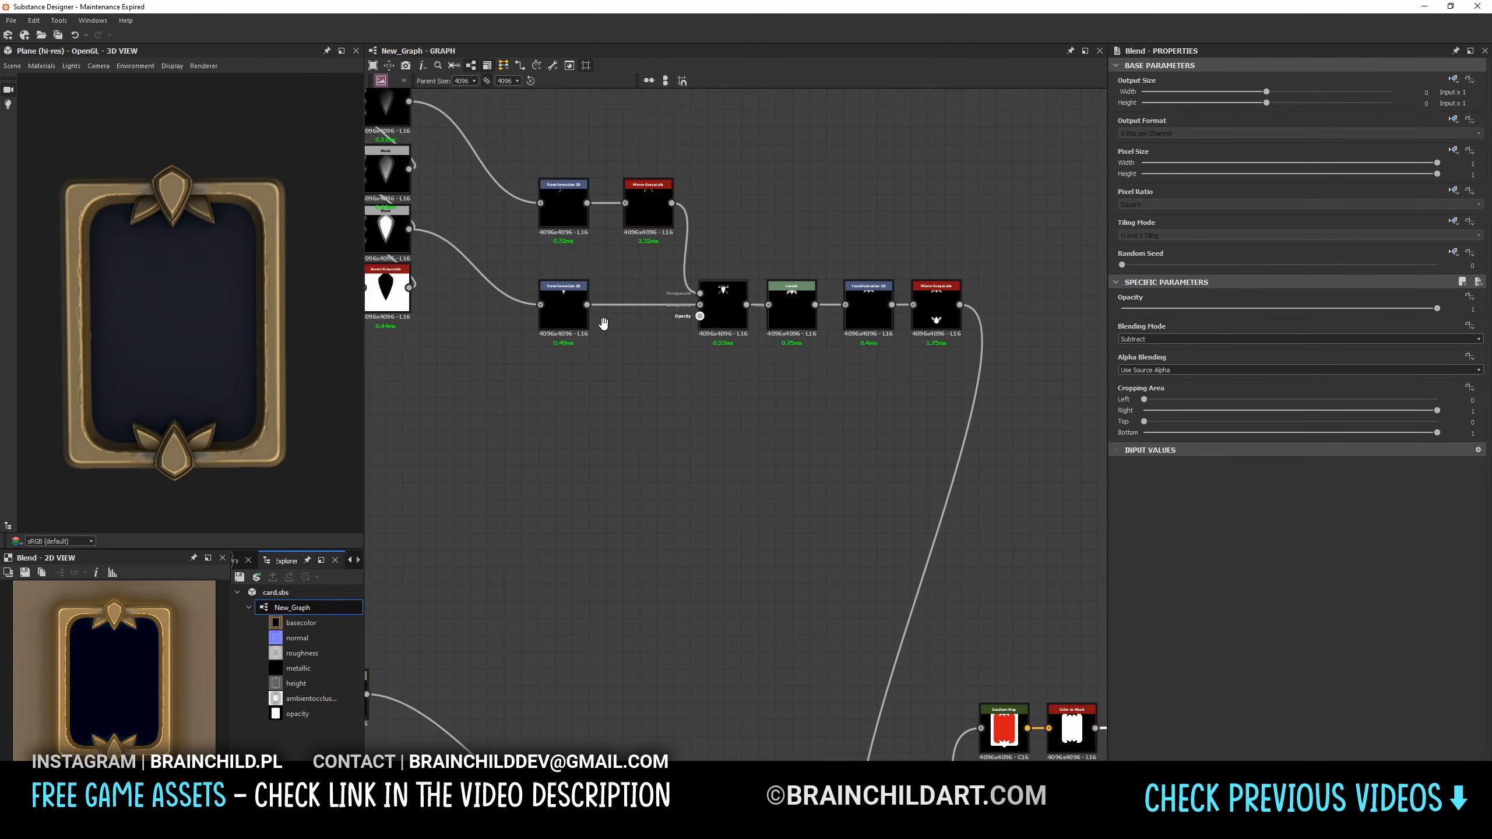
scroll(471, 329, "up", 2)
middle_click_drag(471, 329, 651, 370)
double_click(783, 346)
middle_click_drag(587, 309, 521, 309)
double_click(949, 347)
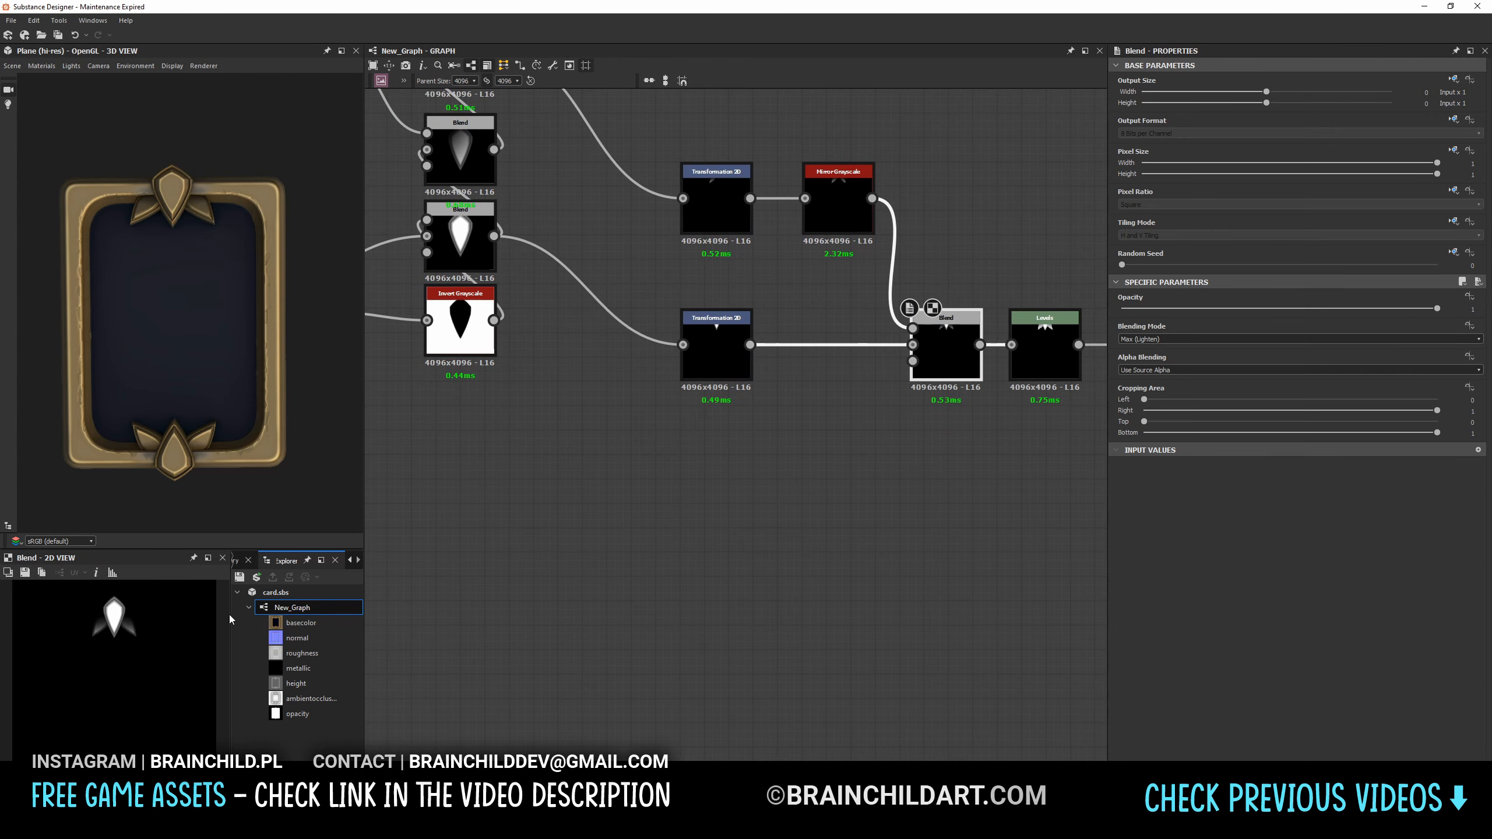
scroll(212, 616, "up", 1)
Move the center leaf's Transformation 2D aside to make room, connect a Bevel node to its output and adjust the bevel distance
double_click(716, 353)
middle_click_drag(705, 381, 849, 422)
middle_click_drag(737, 411, 713, 496)
left_click_drag(836, 482, 740, 482)
left_click_drag(773, 474, 814, 544)
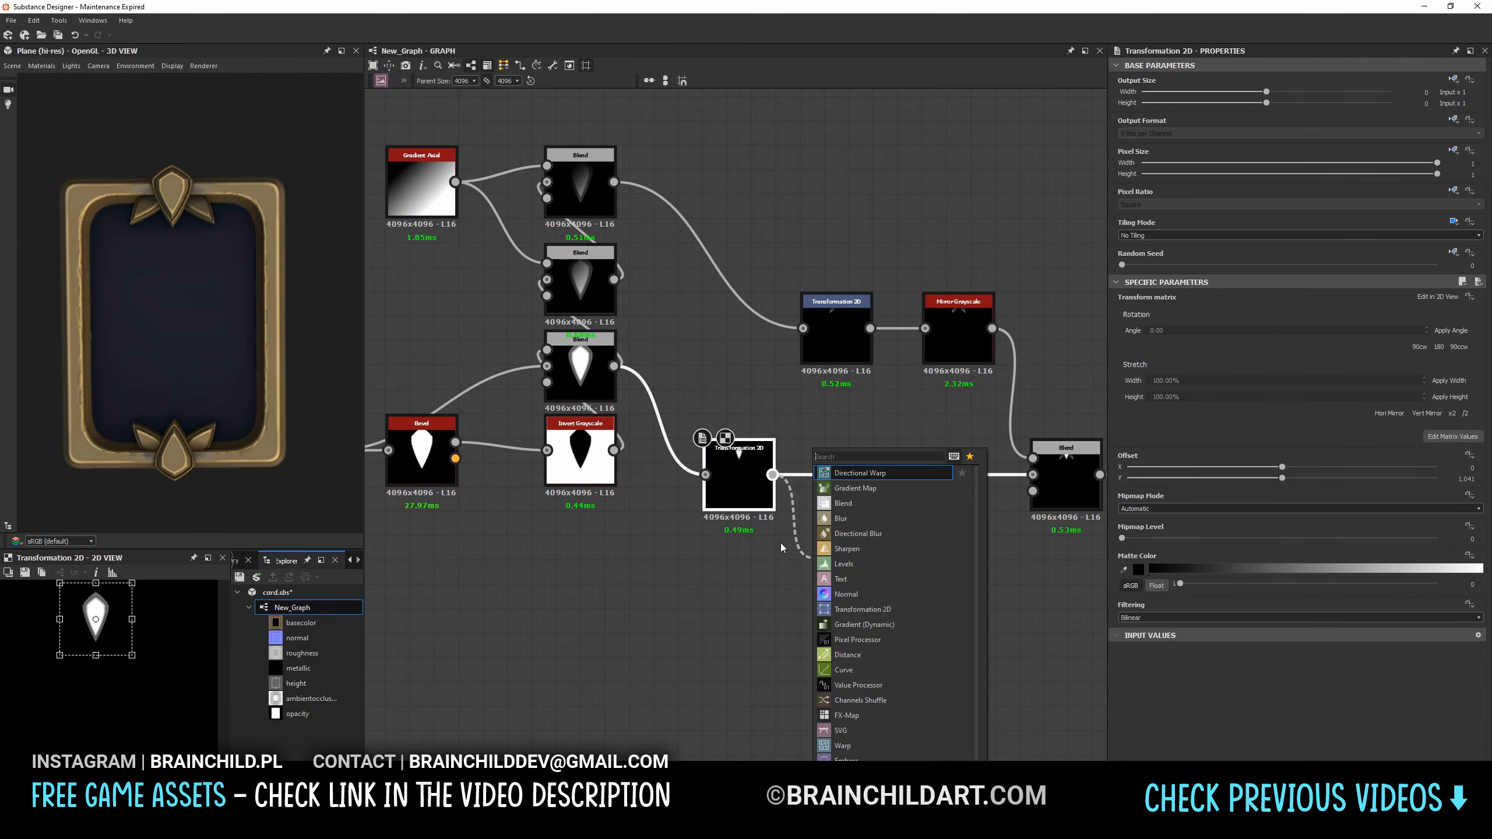
key("b")
scroll(846, 629, "up", 3)
left_click_drag(718, 356, 815, 304)
type("bevel")
key("Return")
left_click_drag(1357, 567, 1272, 567)
Place the Blend of the Transformation 2D and Bevel outputs below the Bevel node and preview it
middle_click_drag(970, 459, 735, 368)
left_click_drag(636, 392, 637, 476)
double_click(637, 476)
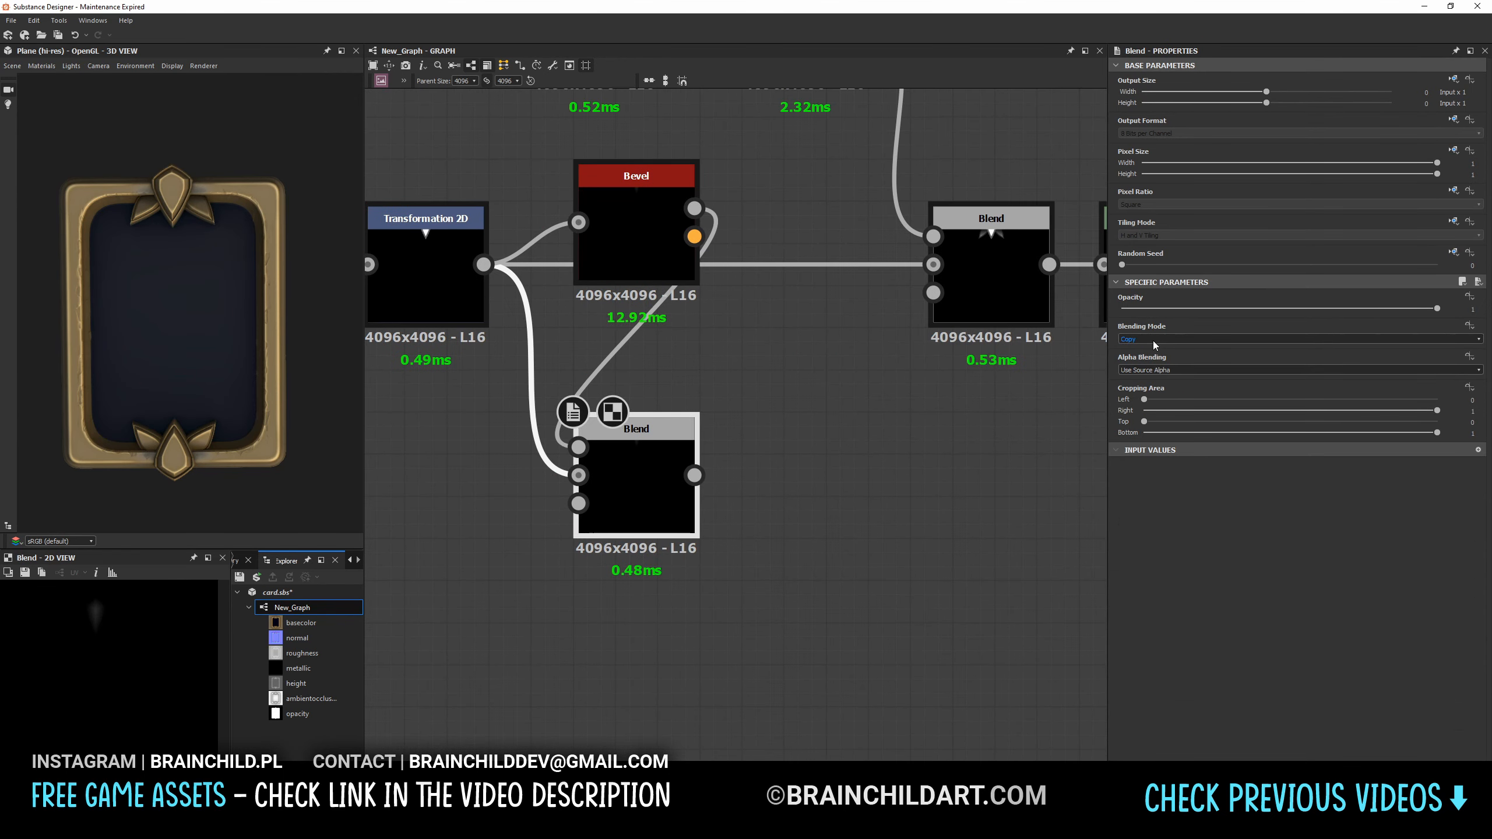
Set the leaf Blend's mode to Max (Lighten) and remove the extra Blend added to the Transformation 2D output
left_click_drag(484, 265, 869, 449)
type("blend")
key("Return")
left_click_drag(694, 475, 882, 489)
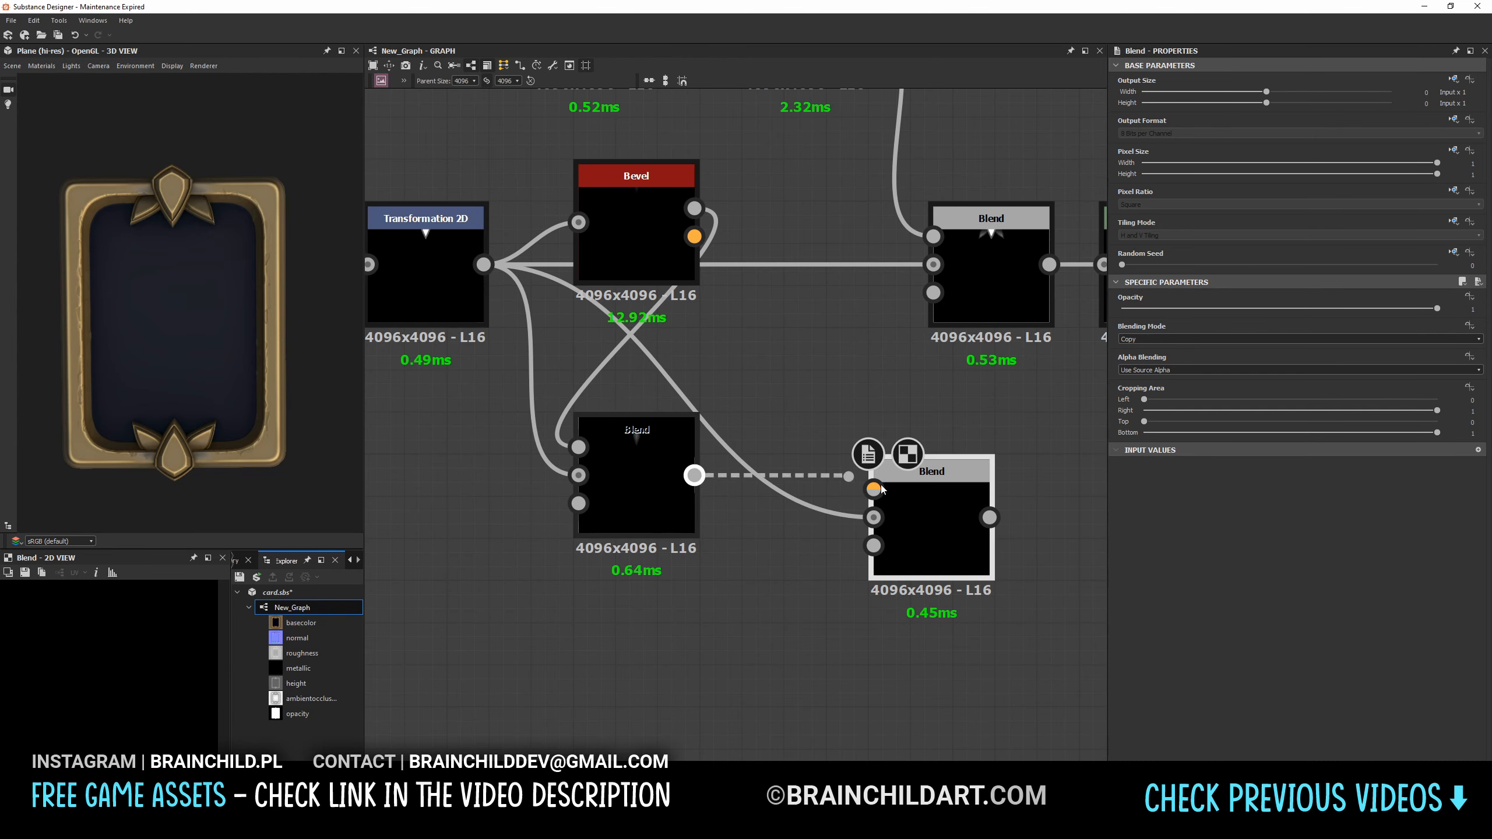
key("Down")
key("Down")
key("Down")
key("Down")
key("Down")
key("Down")
key("Down")
left_click(931, 517)
key("Delete")
Try a different Bevel distance while previewing the leaf Blend and open its alpha blending options
double_click(614, 447)
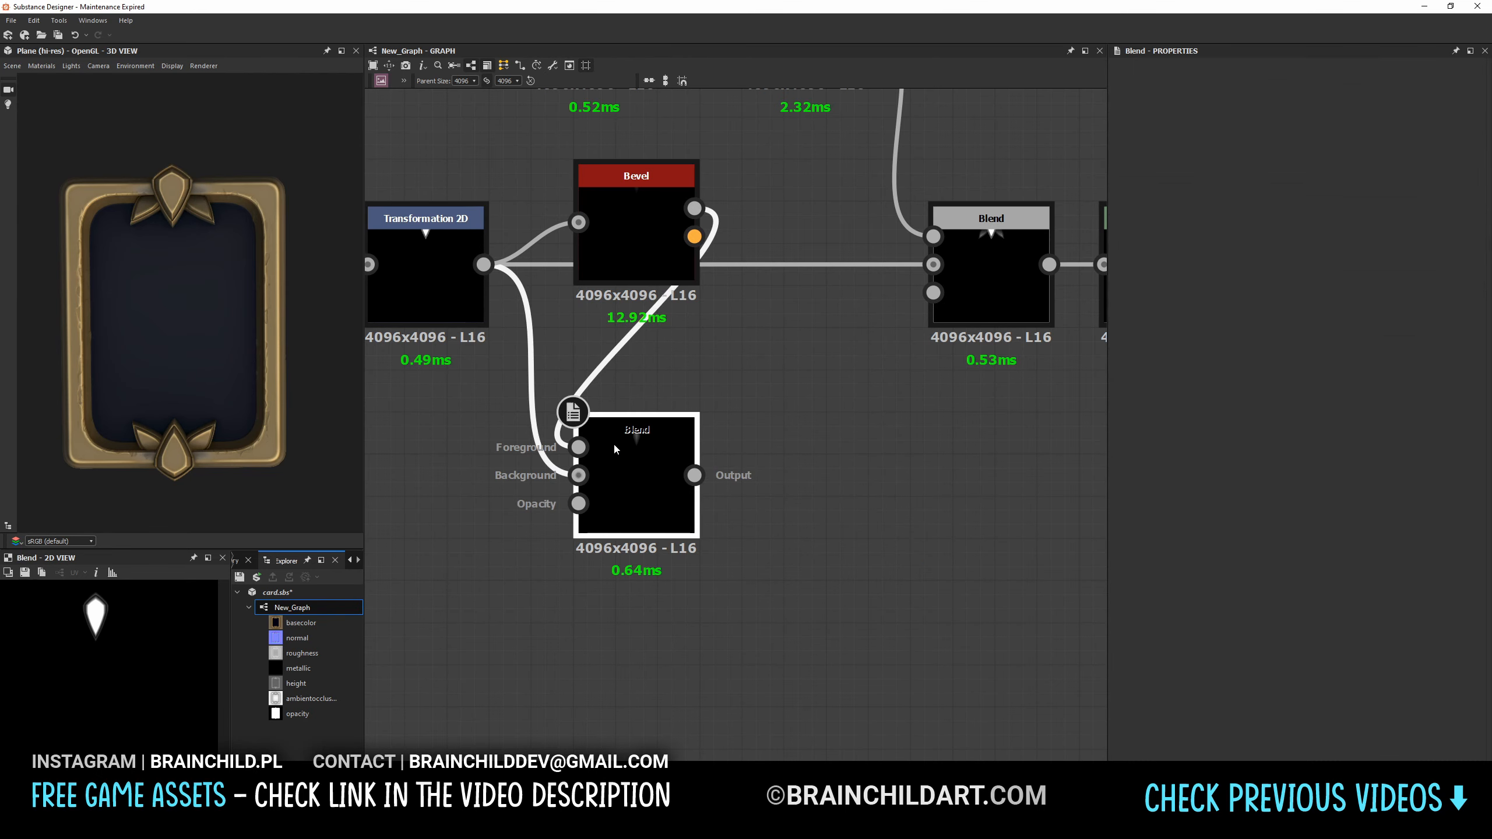
scroll(1178, 341, "down", 2)
left_click(624, 343)
key("space")
key("Escape")
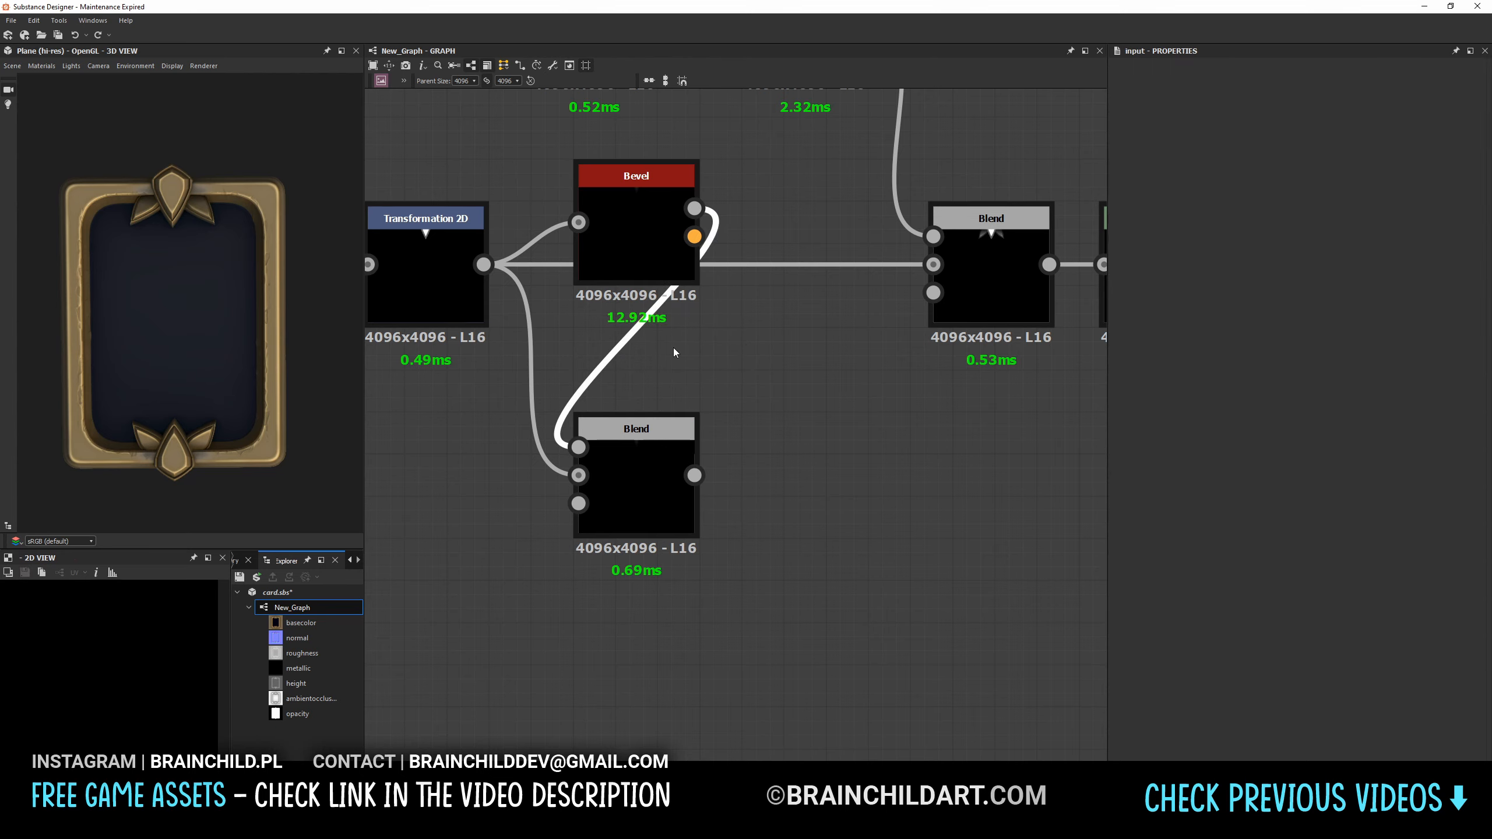
double_click(646, 241)
double_click(641, 480)
left_click_drag(1261, 568, 1309, 567)
double_click(641, 237)
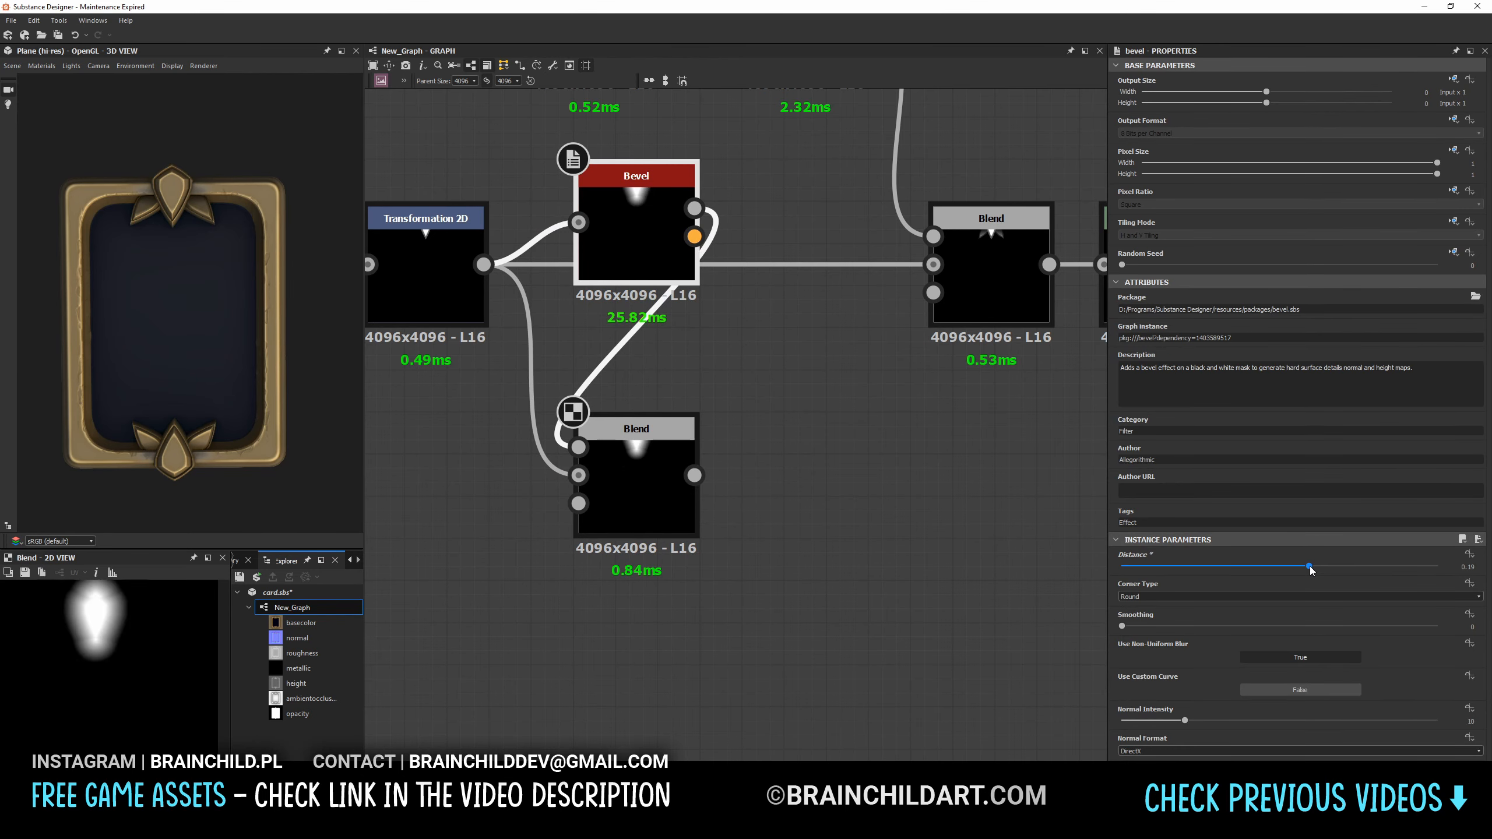
double_click(641, 479)
left_click(1188, 371)
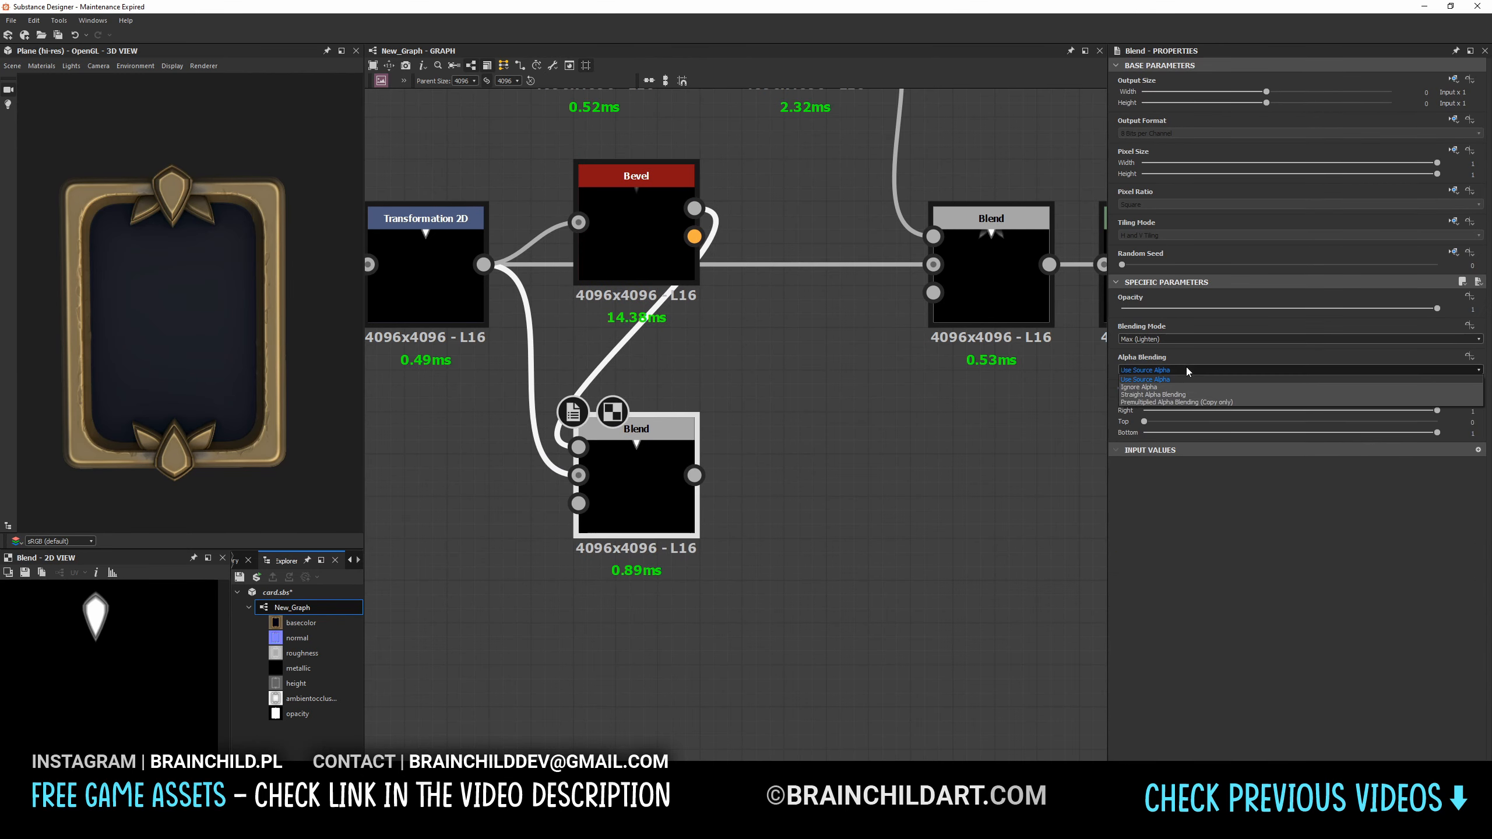
Insert a Levels node between the leaf's Transformation 2D and the Blend, lowering its output white level to darken the leaf
left_click(531, 365)
key("l")
left_click_drag(1474, 435, 1292, 435)
double_click(636, 493)
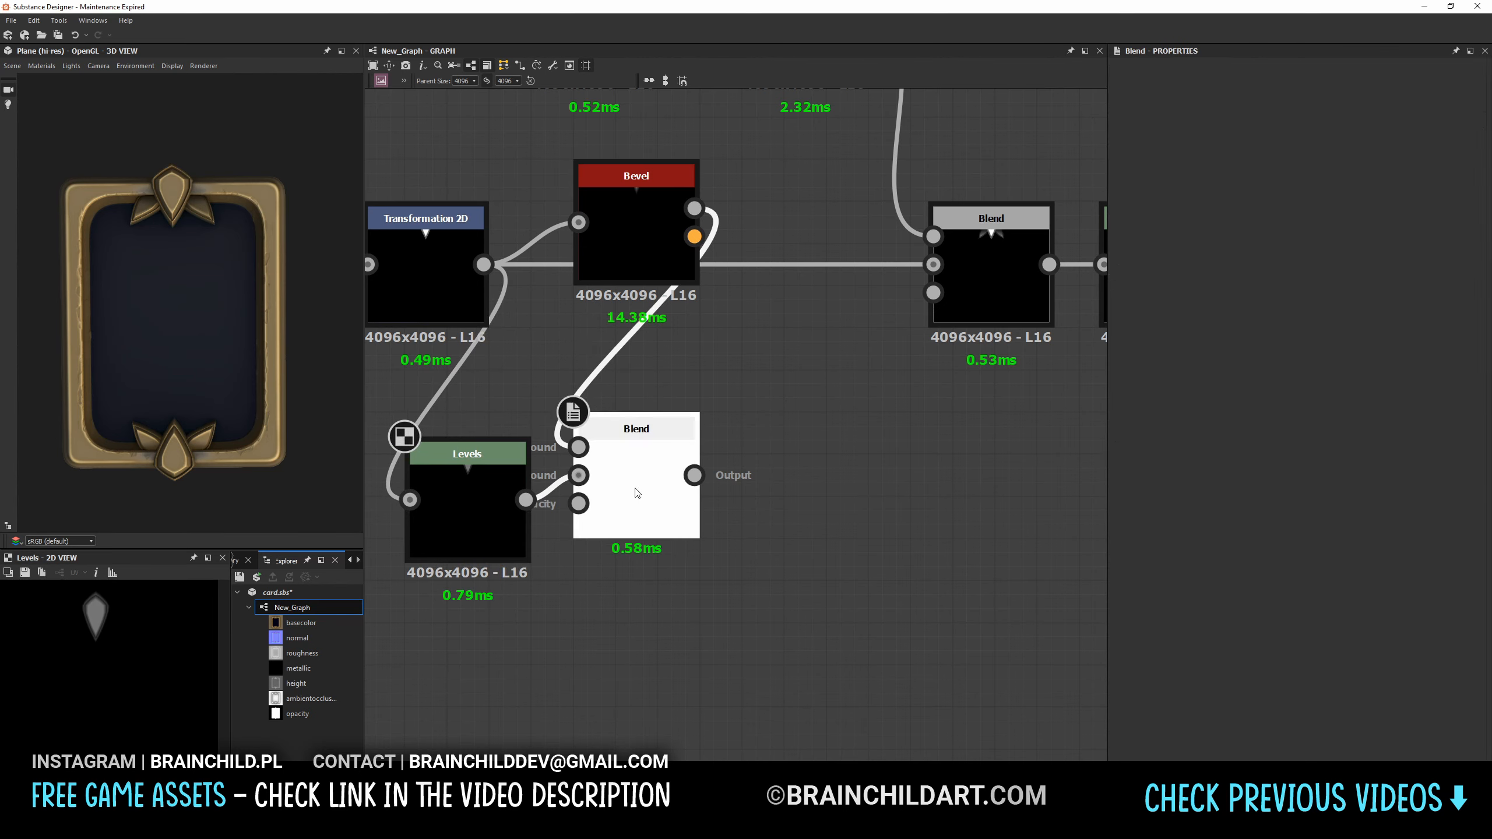
Set the Bevel distance slightly negative and connect the beveled leaf Blend to the background of the ornament Blend
left_click(646, 262)
left_click_drag(1309, 567, 1269, 566)
scroll(606, 429, "down", 3)
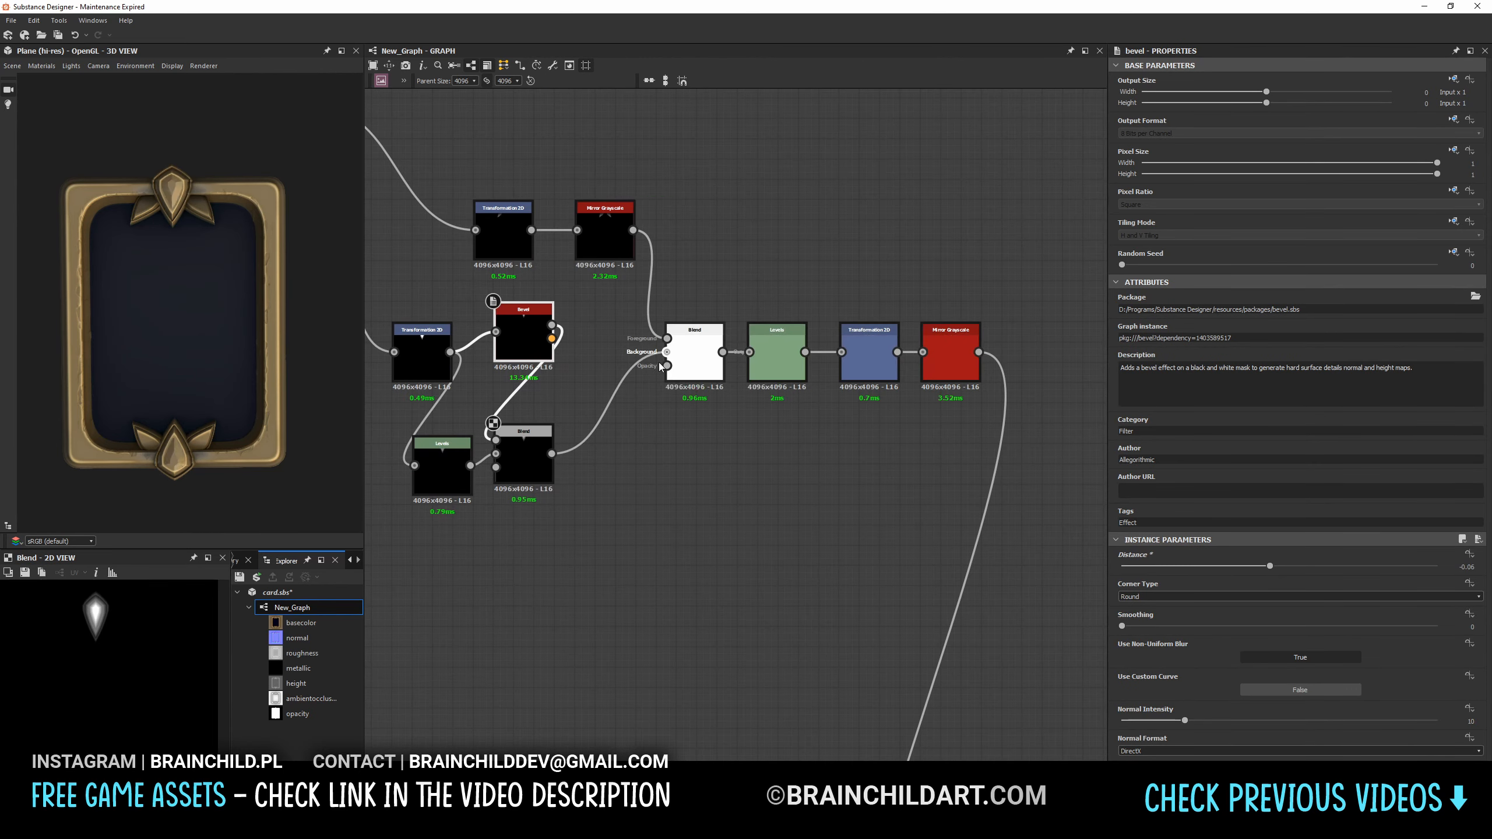
Insert a Levels node after the beveled leaf Blend, adjust its histogram to brighten the leaf, and save the package
scroll(531, 458, "up", 4)
left_click(697, 440)
key("space")
type("lev")
key("Return")
left_click_drag(1301, 329, 1178, 332)
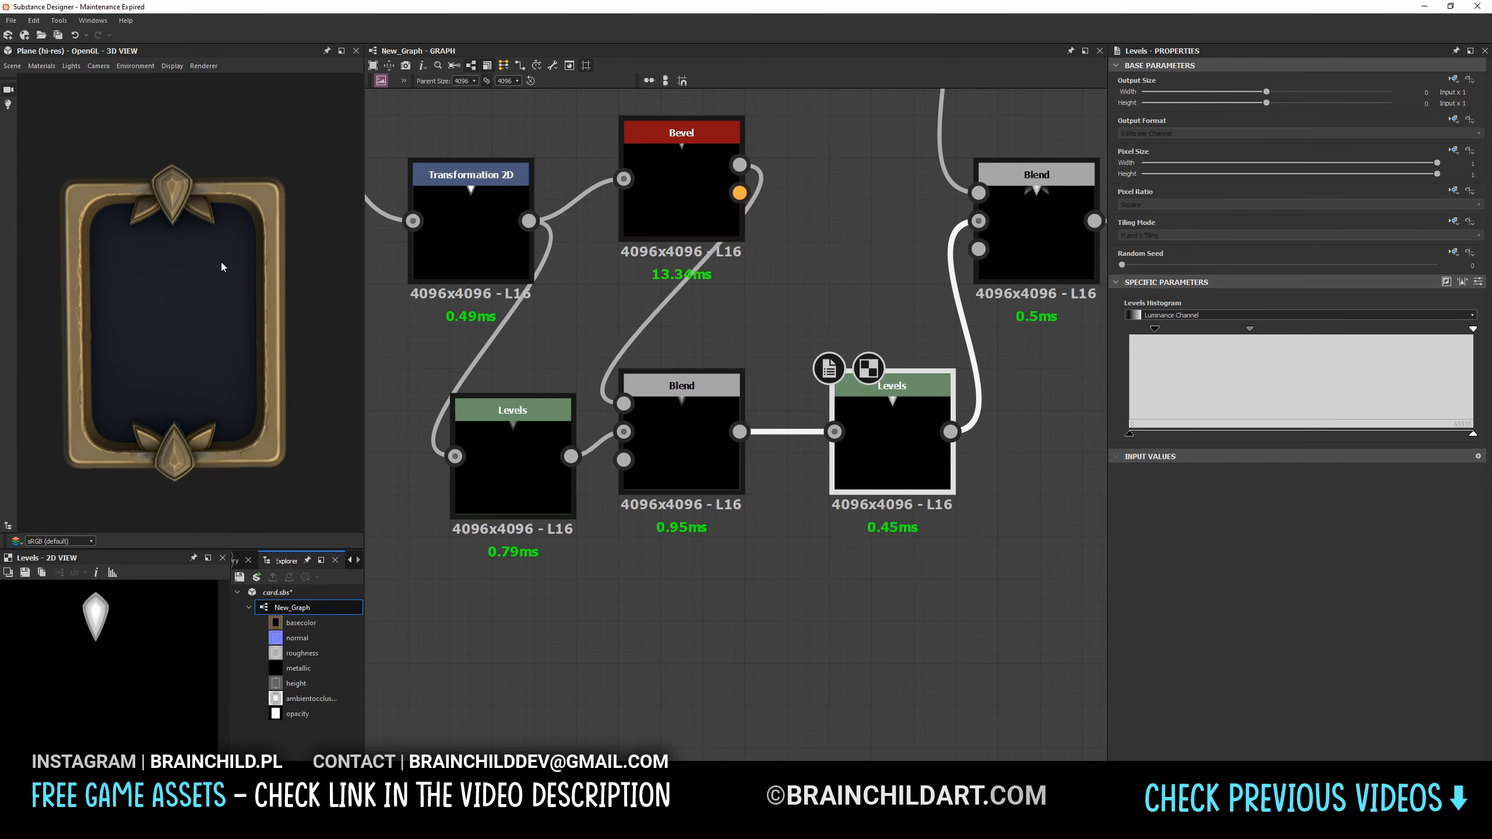
key("ctrl+s")
Add a Shape node in the empty area above the frame Blends with its pattern set to Paraboloid
scroll(826, 409, "down", 6)
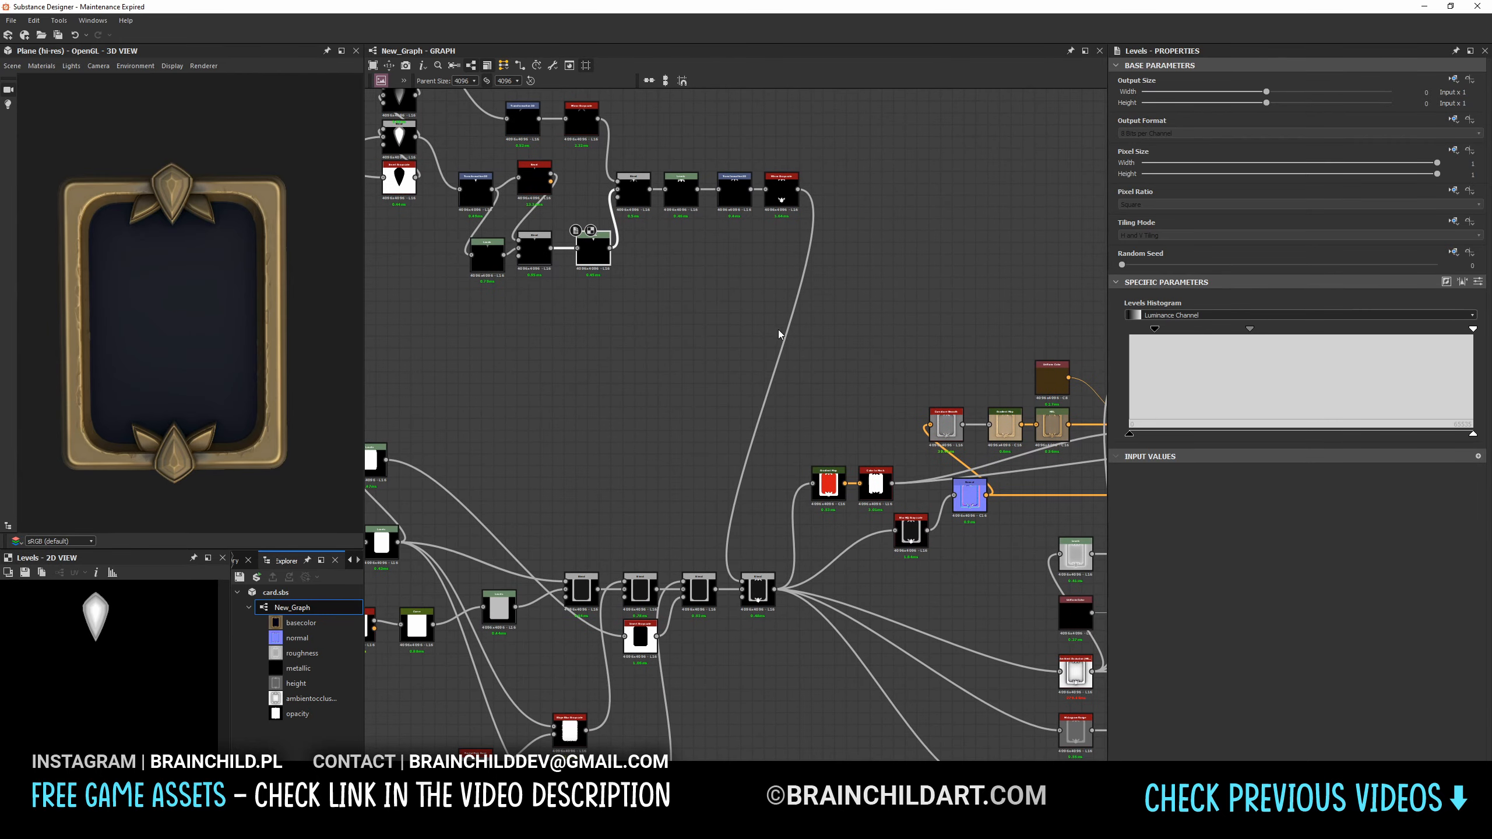
middle_click_drag(779, 331, 818, 300)
middle_click_drag(801, 432, 690, 341)
scroll(676, 336, "up", 1)
key("space")
type("shape")
key("Return")
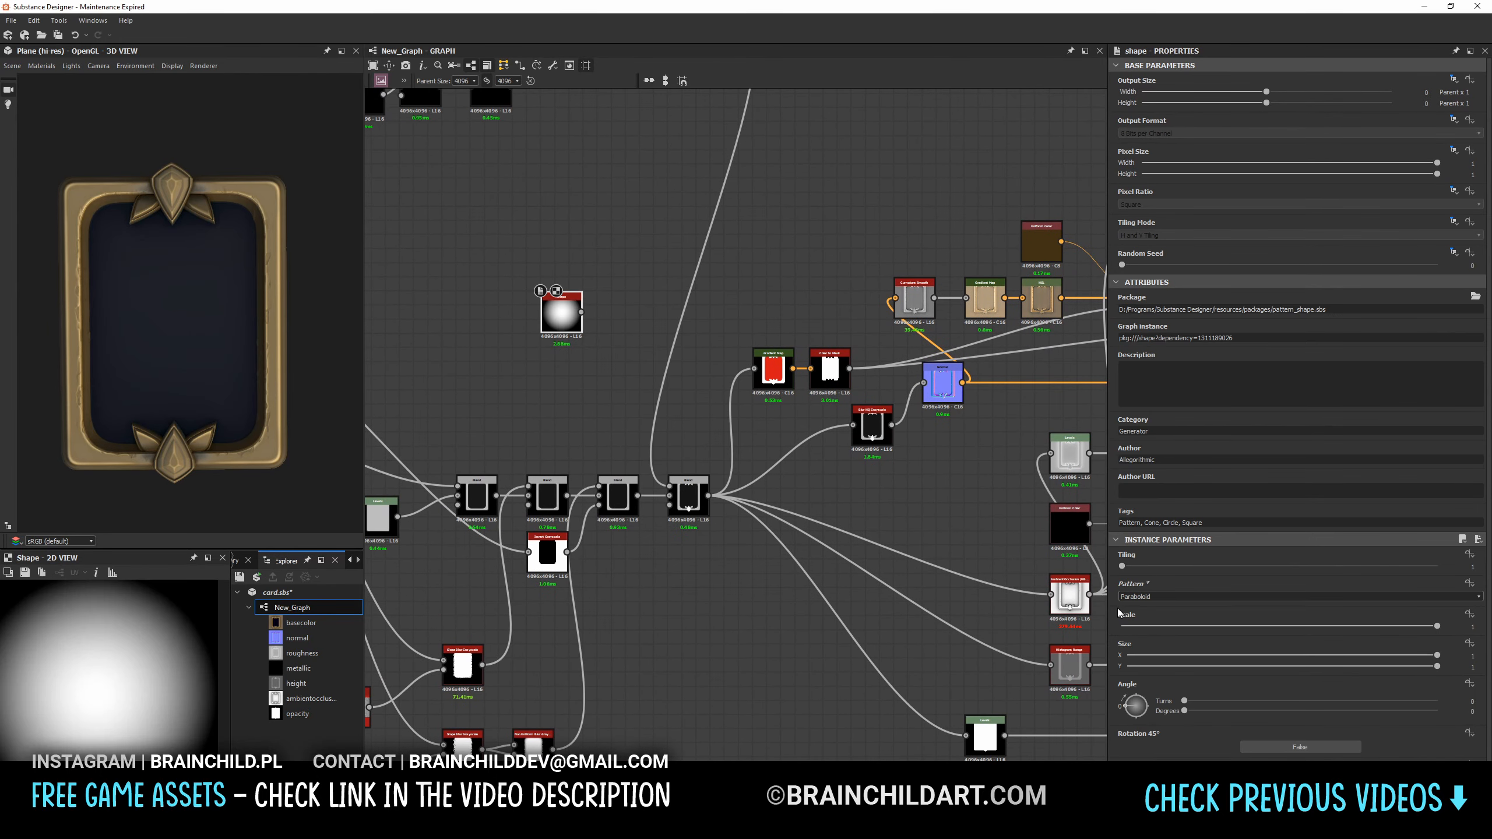
Connect a Transformation 2D with No Tiling to the Shape and shrink the dot toward the upper-left corner
middle_click_drag(564, 320, 644, 337)
key("space")
type("transformation")
key("Return")
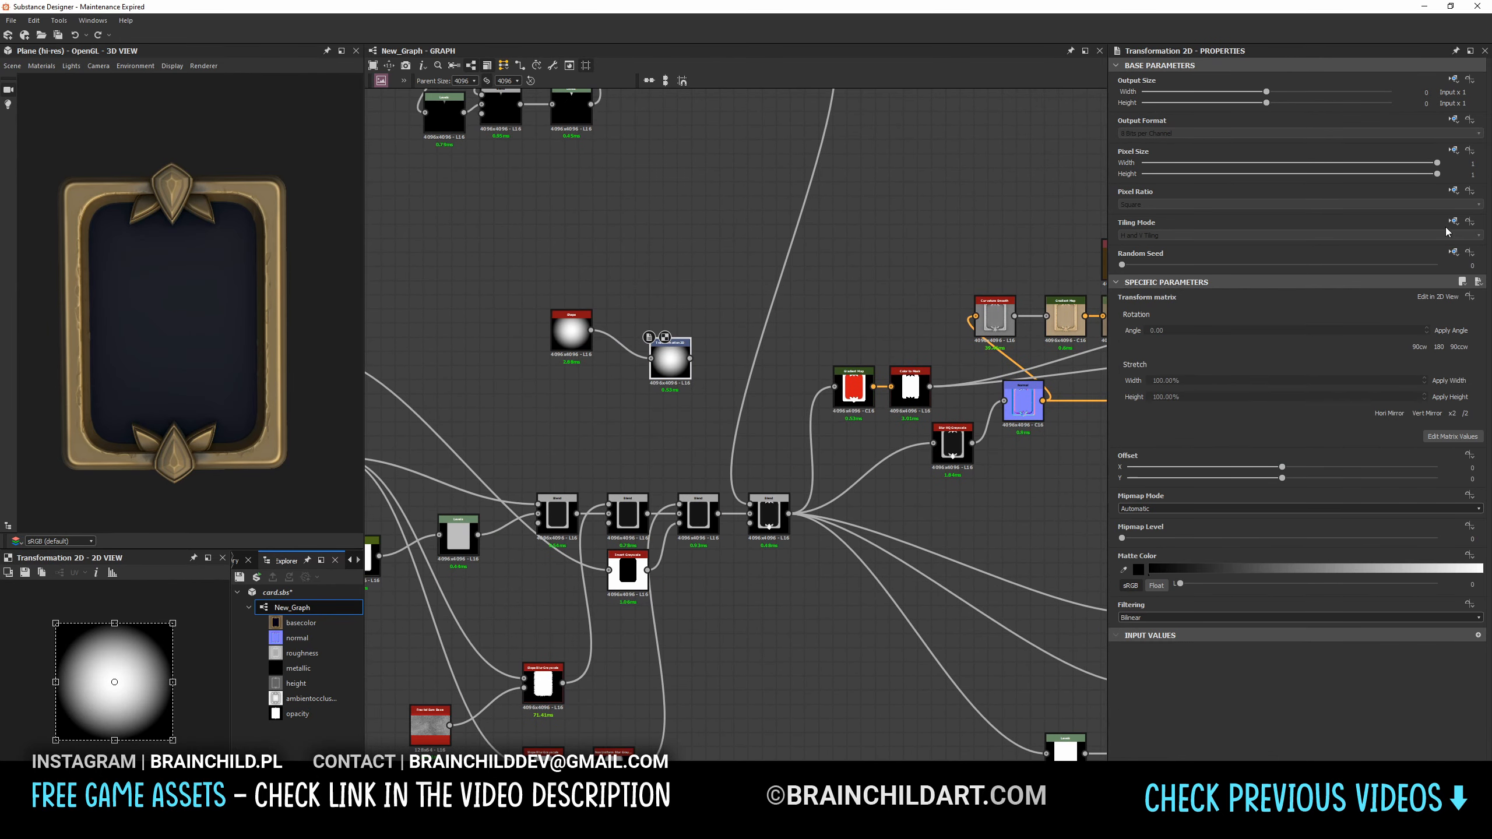
left_click_drag(173, 742, 144, 711)
key("ctrl+z")
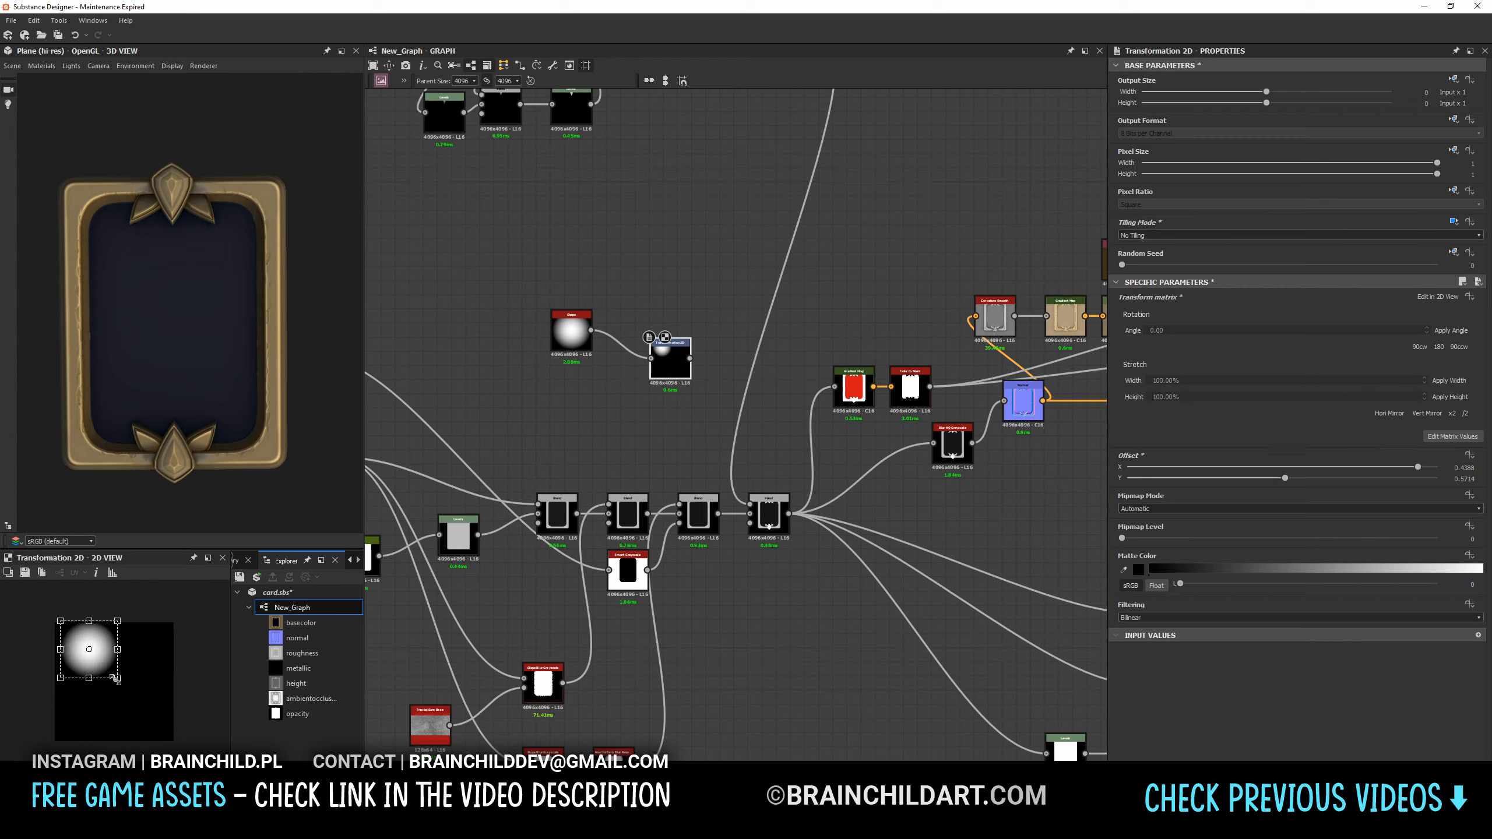
Chain two Mirror Grayscale nodes after the transform, the second using Mirror Axis Y, and line up the dot nodes
key("space")
type("mirror")
key("Return")
left_click(1139, 584)
left_click_drag(576, 335, 415, 265)
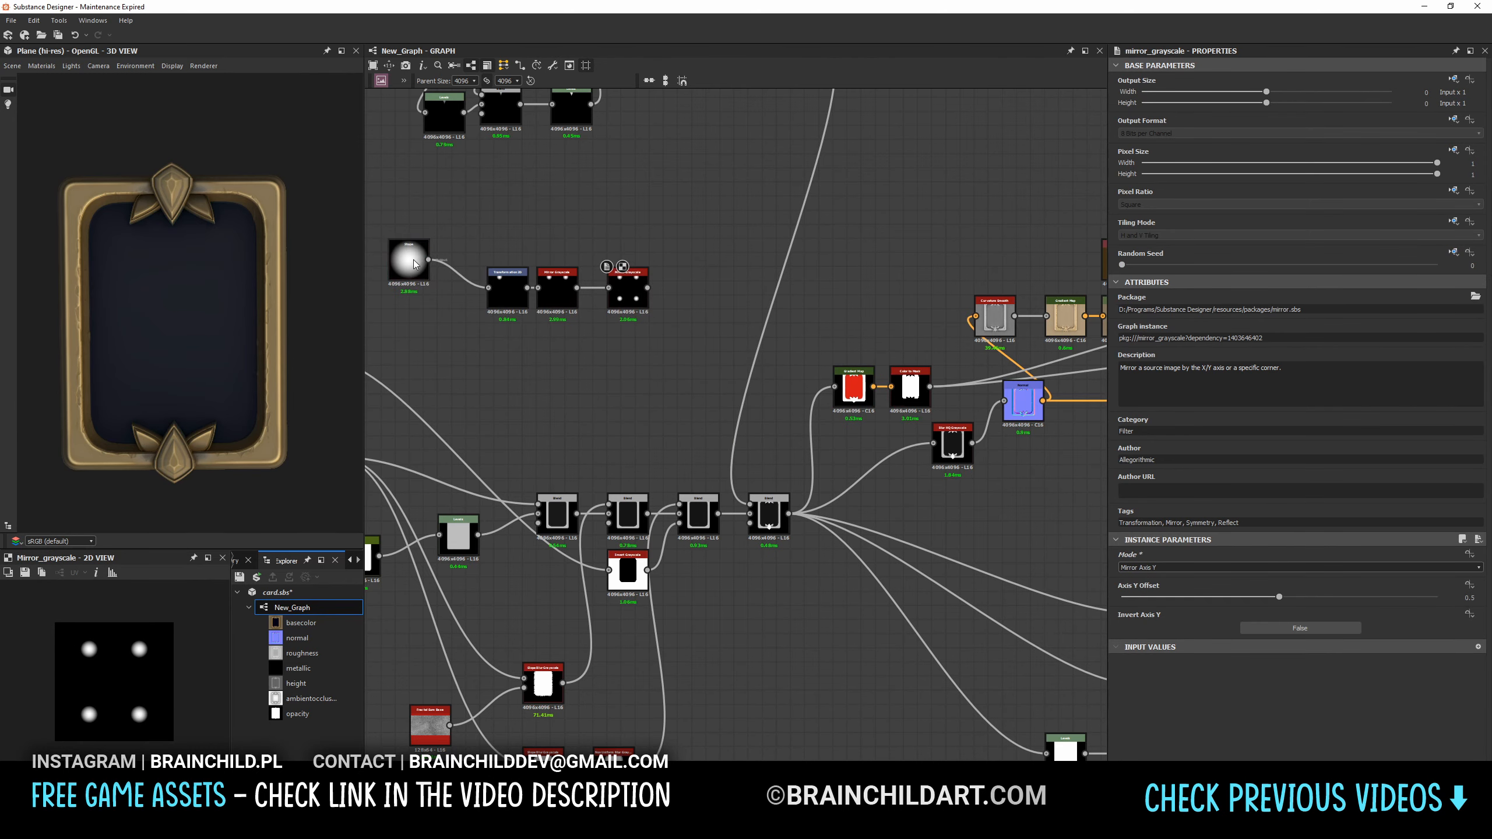
Insert a Blend after the last frame Blend, feed the mirrored dots into its foreground, and preview it
key("space")
type("blend")
key("Return")
left_click_drag(625, 288, 821, 505)
double_click(840, 517)
Scale down the dot in its Transformation 2D and move it onto the frame's corner
scroll(649, 316, "up", 1)
left_click(419, 286)
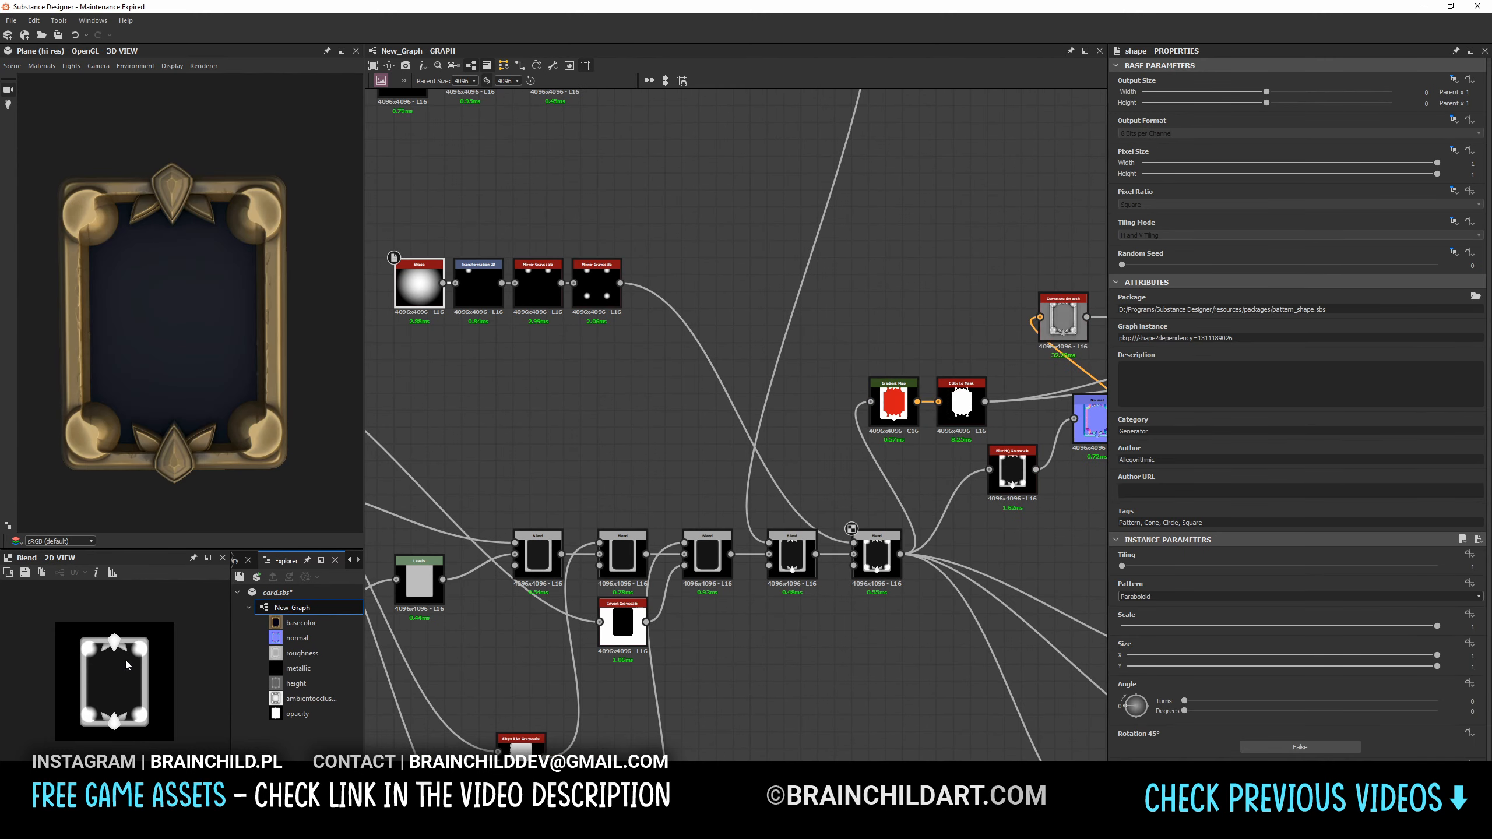
left_click(480, 288)
scroll(89, 649, "up", 6)
middle_click_drag(89, 650, 144, 655)
left_click_drag(184, 691, 172, 677, "shift")
mouse_move(151, 655)
left_mouse_down()
mouse_move(117, 617)
mouse_move(135, 633)
left_mouse_up()
scroll(154, 647, "up", 5)
Insert a Blend between the dot's Shape and its Transformation 2D, using the Shape as both foreground and background
middle_click_drag(487, 298, 767, 383)
scroll(768, 383, "up", 3)
left_click_drag(673, 364, 633, 318)
key("space")
double_click(650, 347)
Insert a Transformation 2D between the Shape and the new Blend's foreground, with its tiling mode set to No Tiling
key("space")
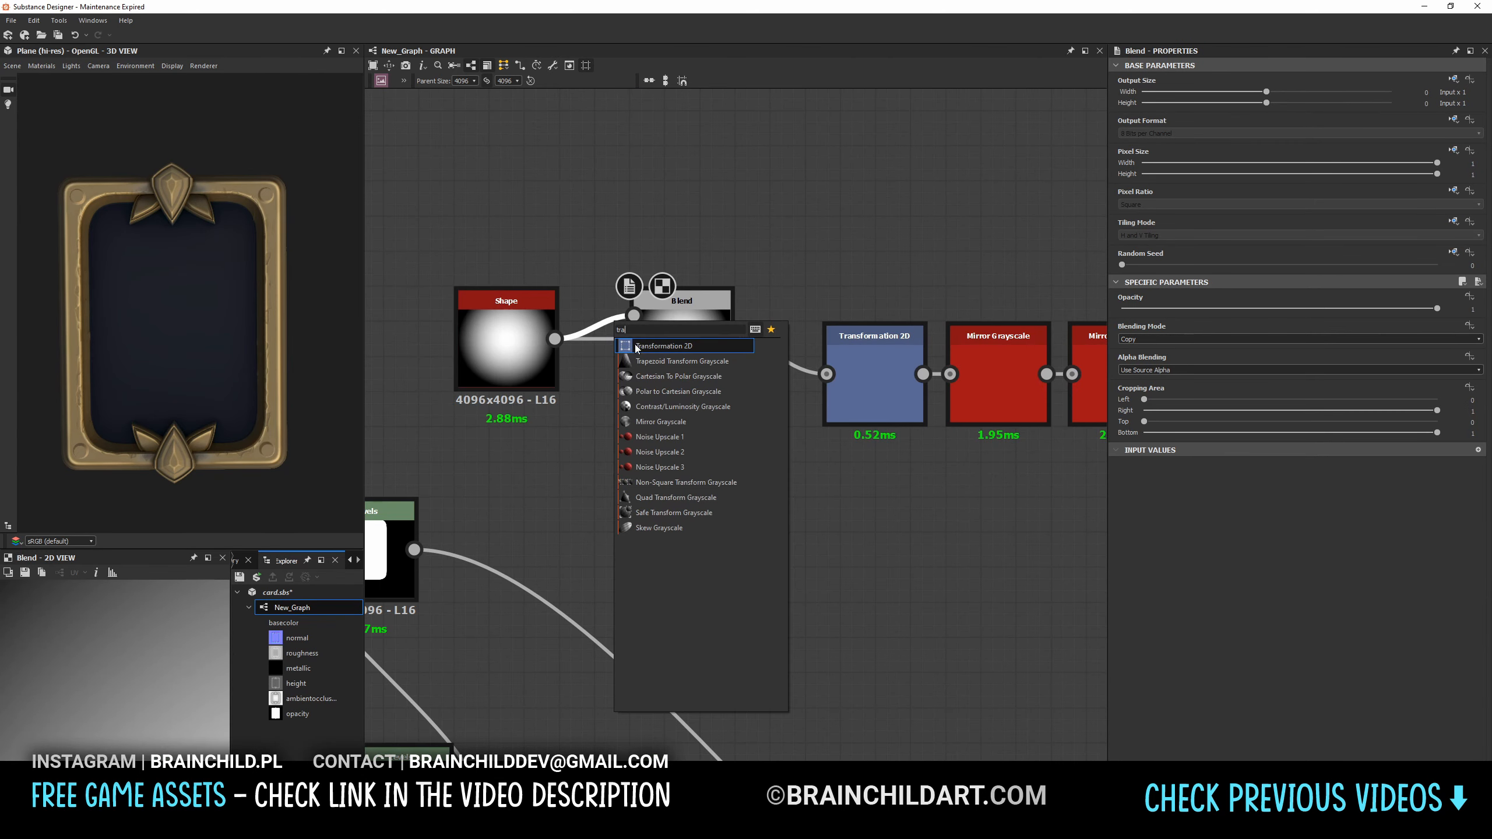
double_click(594, 353)
key("f")
left_click(1453, 222)
left_click(1446, 265)
left_click(1163, 236)
left_click(1155, 246)
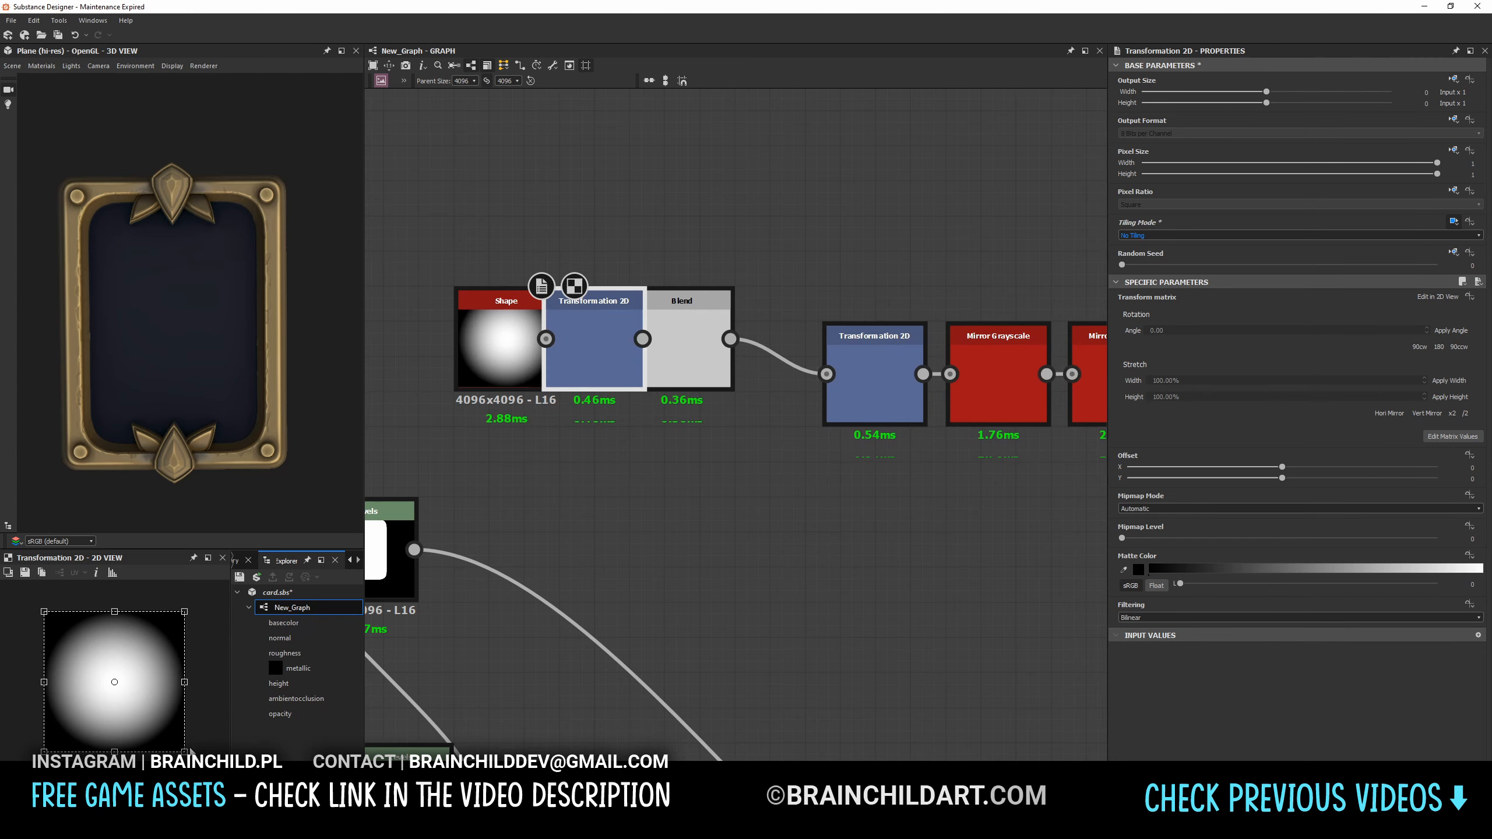
Set the dot Blend to Subtract to make a ring and move its Transformation 2D above the Shape
double_click(687, 350)
left_click(1158, 340)
left_click(1158, 363)
left_click_drag(594, 348, 507, 208)
left_click(684, 367)
Set the last frame Blend, which adds the corner rings, to Subtract with an opacity of 0.08
scroll(685, 367, "down", 4)
middle_click_drag(926, 429, 650, 370)
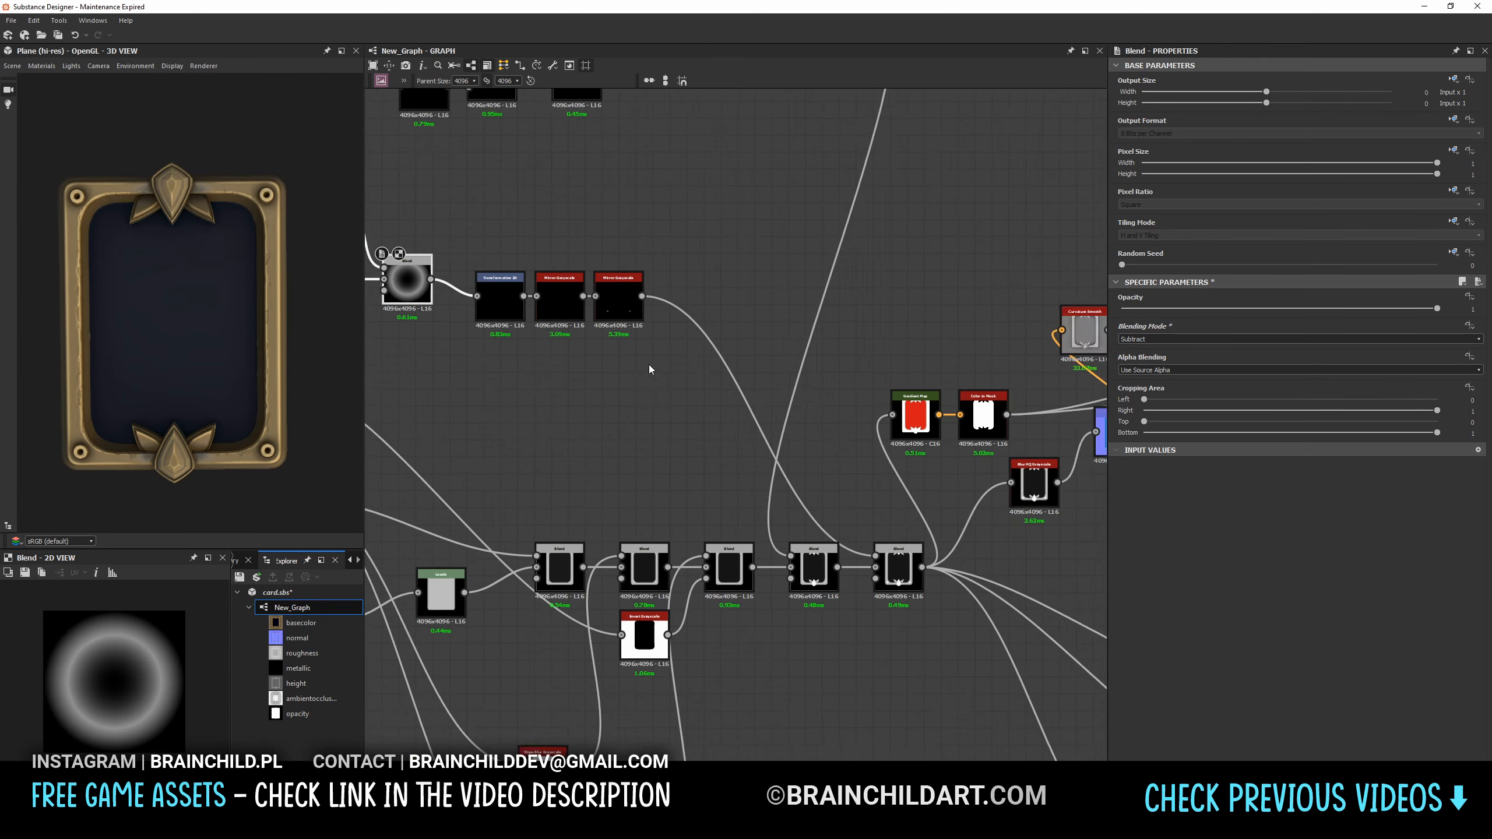
middle_click_drag(399, 318, 701, 312)
double_click(844, 282)
scroll(800, 347, "up", 2)
middle_click_drag(777, 259, 447, 118)
middle_click_drag(999, 617, 535, 394)
double_click(904, 491)
scroll(147, 649, "up", 6)
scroll(1176, 340, "down", 1)
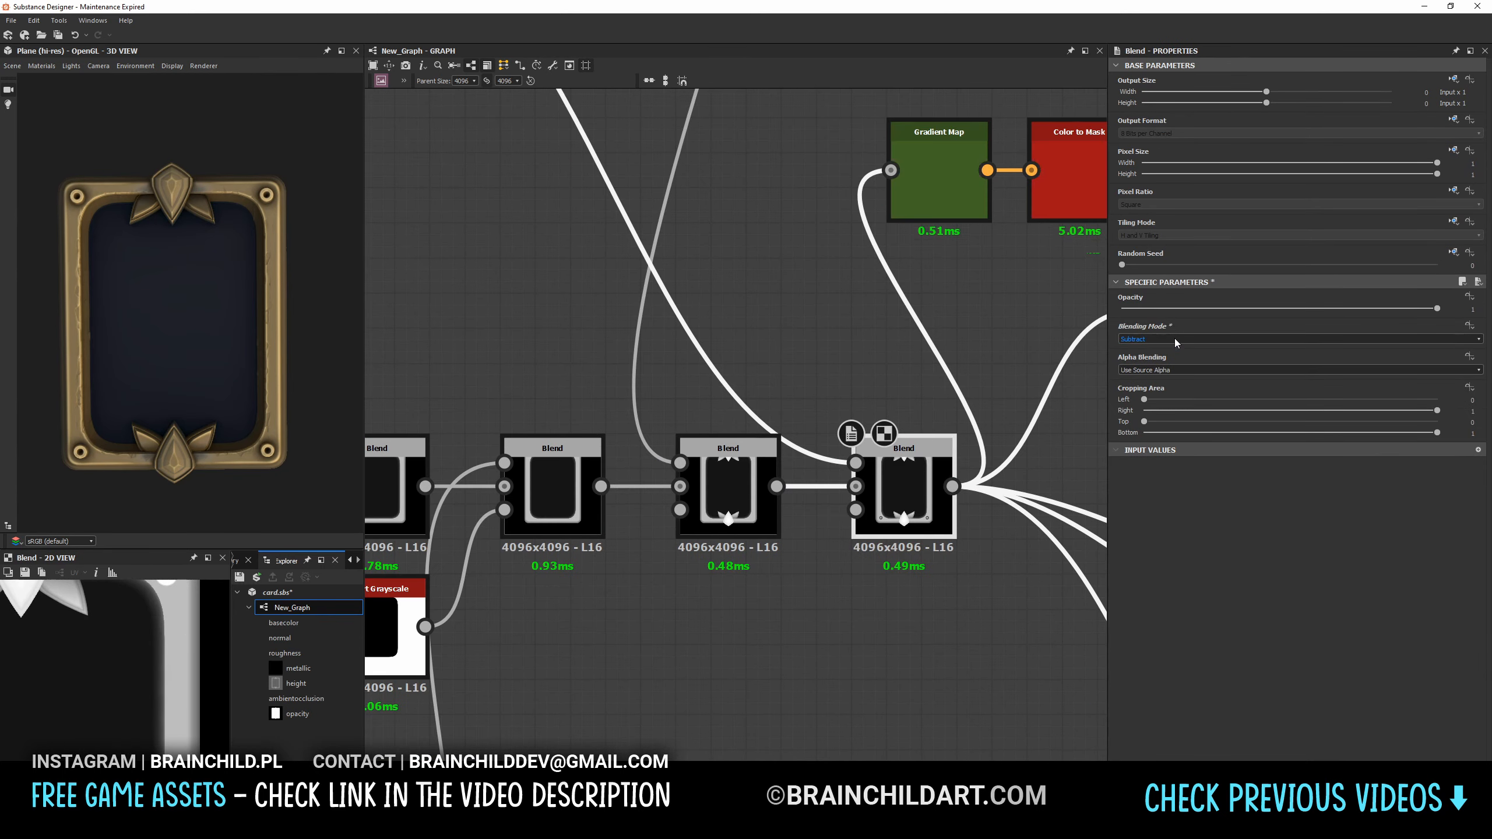
left_click(1194, 308)
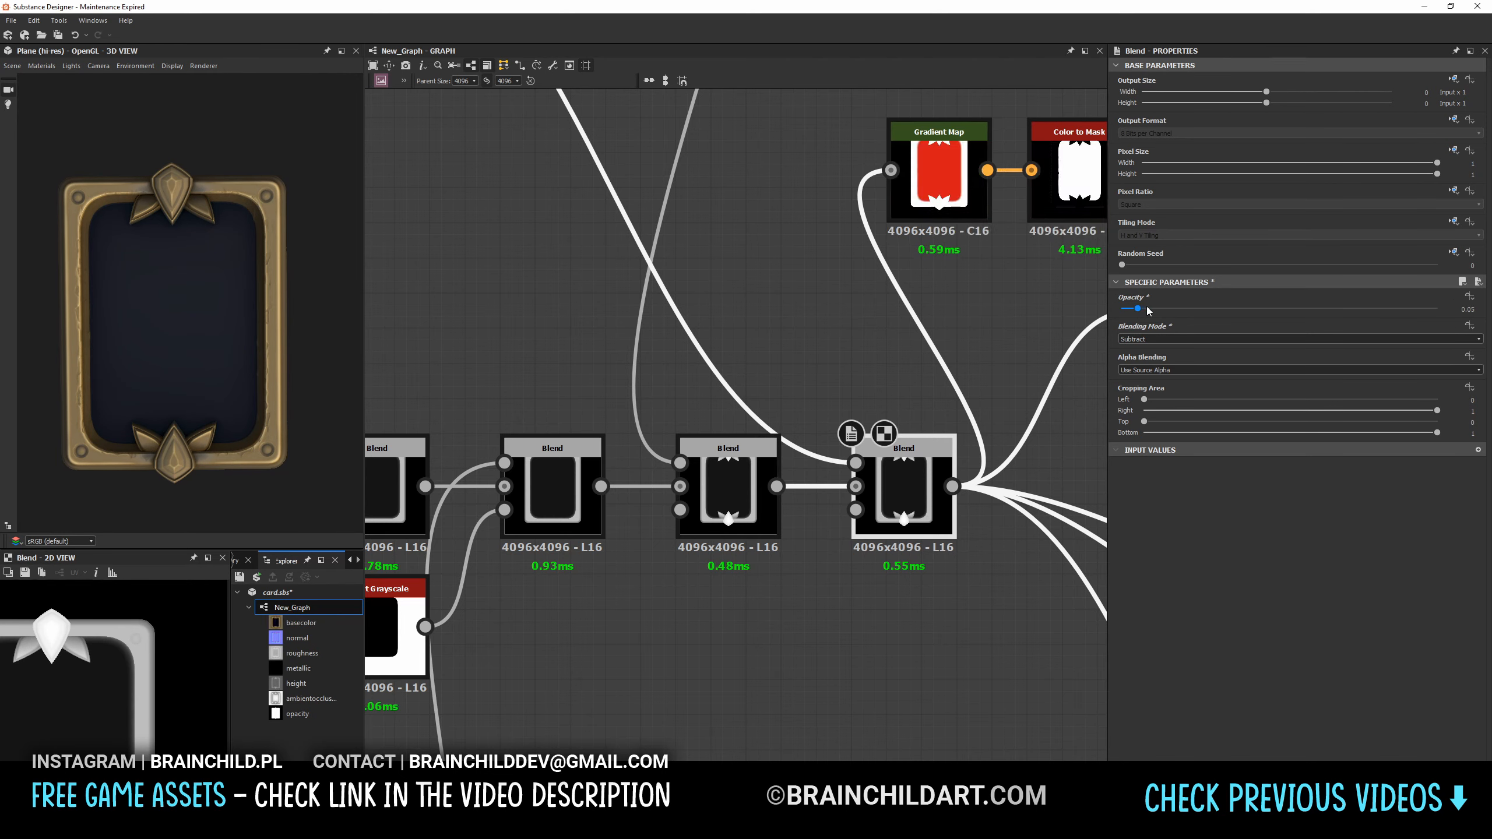
scroll(228, 384, "down", 1)
left_click_drag(262, 373, 117, 140)
Reposition nodes in the frame branch for a cleaner layout and save the package
scroll(434, 341, "down", 5)
left_click_drag(534, 532, 514, 522)
mouse_move(520, 363)
left_mouse_down()
mouse_move(738, 363)
mouse_move(524, 362)
left_mouse_up()
left_click(511, 306)
key("ctrl+s")
Spread out the frame shape and Levels nodes, placing the inner mask Levels below the first frame Blend
middle_click_drag(510, 301, 778, 280)
left_click(542, 316, "ctrl")
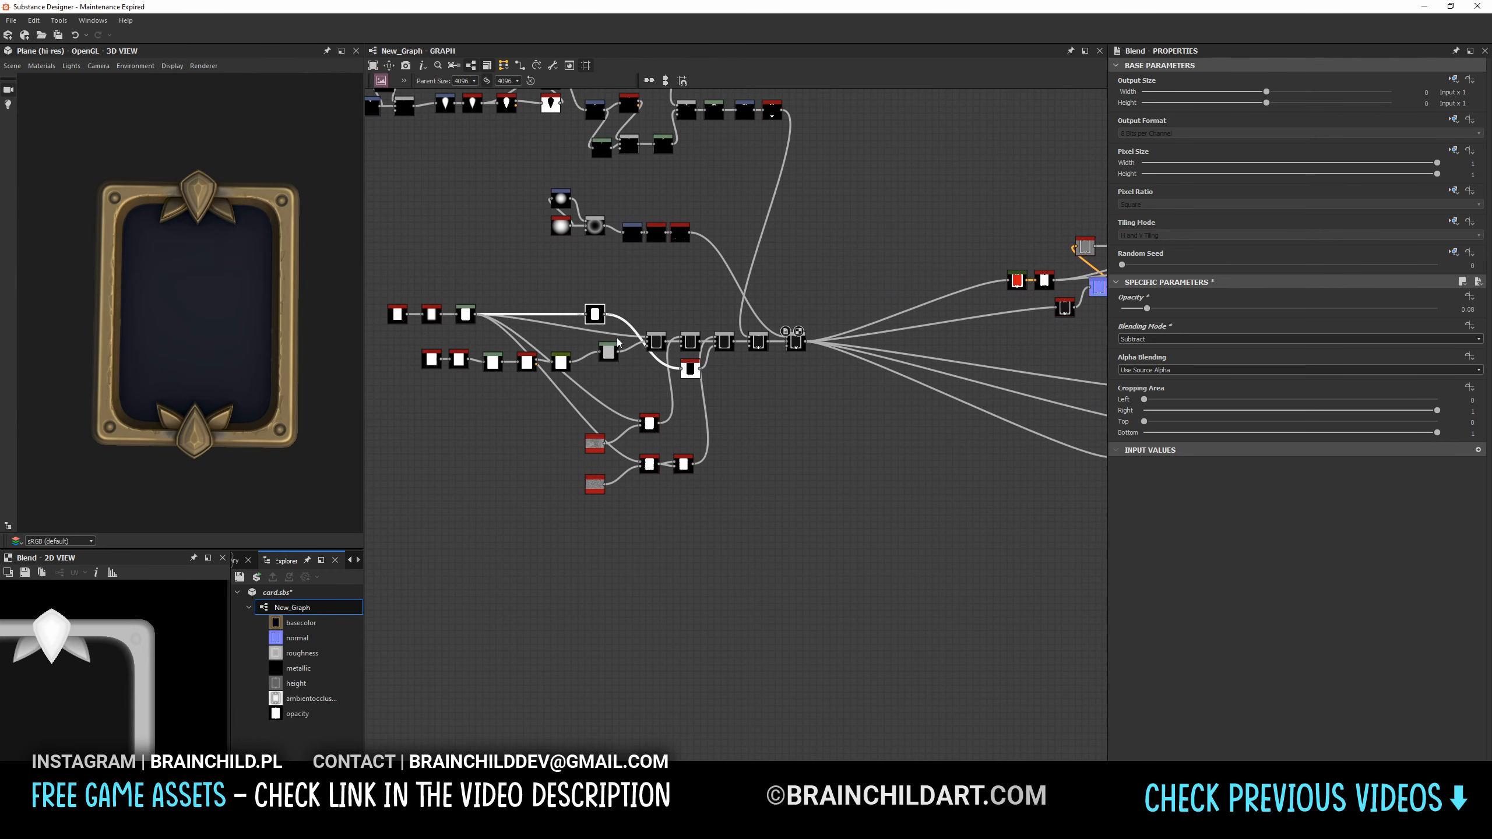
left_click_drag(611, 351, 464, 381)
middle_click_drag(459, 437, 597, 430)
left_click_drag(501, 286, 624, 322)
left_click_drag(603, 305, 596, 330)
middle_click_drag(806, 407, 705, 409)
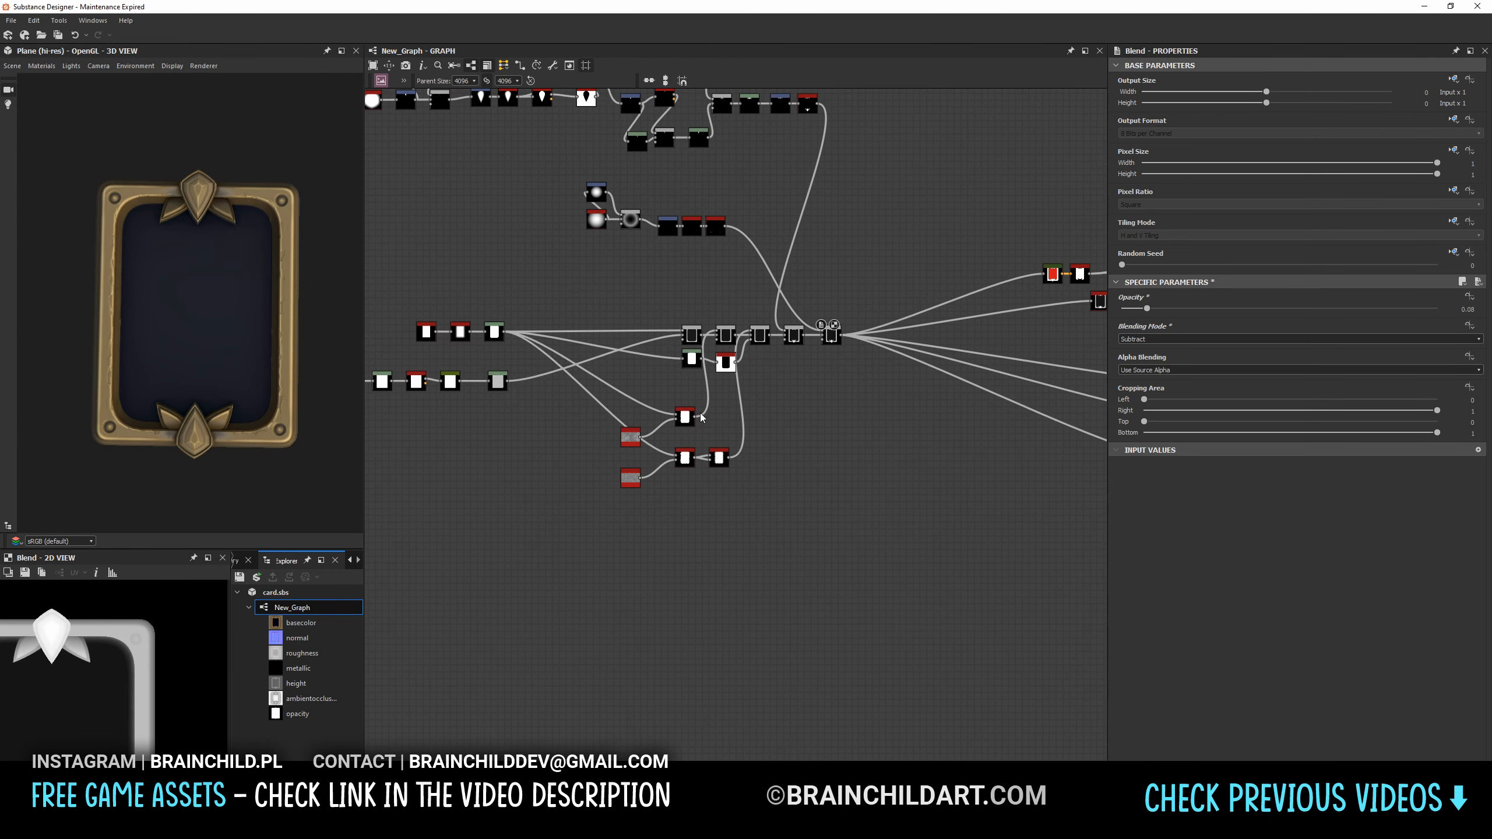
scroll(705, 409, "up", 1)
mouse_move(697, 345)
left_mouse_down()
mouse_move(742, 312)
mouse_move(706, 322)
left_mouse_up()
Move the corner dot's Shape away from its Blend to tidy that branch and save the package
left_click_drag(570, 232, 526, 233)
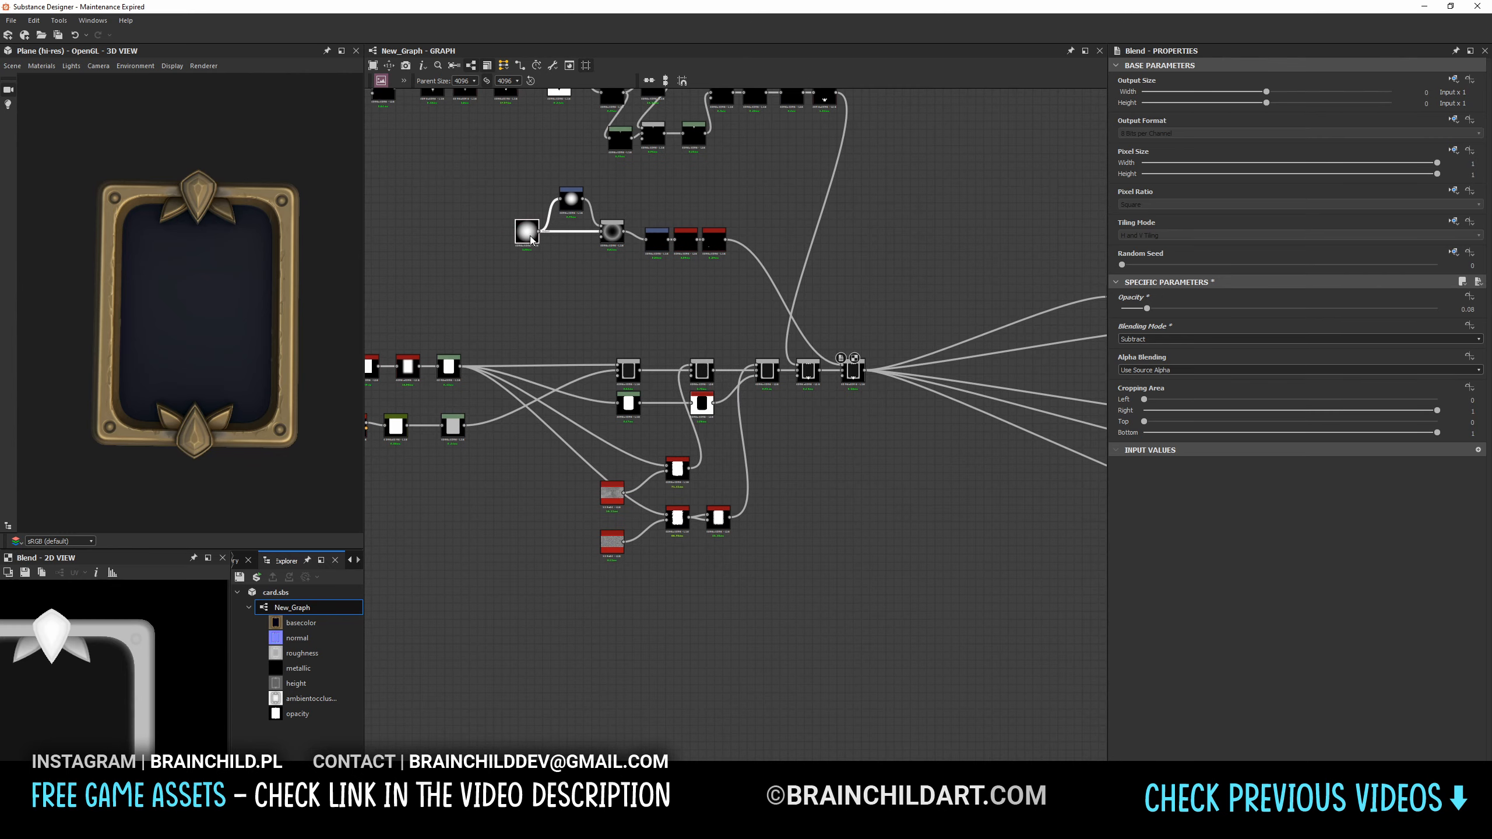
middle_click_drag(587, 259, 591, 325)
left_click_drag(523, 259, 623, 321)
key("ctrl+s")
Tidy the ornament branch by selecting its leaf nodes and moving them into a cleaner row
middle_click_drag(622, 235, 722, 317)
left_click_drag(813, 314, 714, 280)
left_click(651, 84)
scroll(615, 185, "down", 2)
left_click_drag(846, 236, 501, 241)
left_click(474, 192)
middle_click_drag(567, 197, 536, 192)
Spread out the base color chain and line up the material output nodes in a column
scroll(694, 267, "up", 2)
middle_click_drag(916, 300, 628, 238)
left_click_drag(599, 187, 972, 261)
left_click_drag(906, 244, 783, 114)
left_click(776, 274)
scroll(777, 274, "down", 2)
middle_click_drag(777, 273, 841, 340)
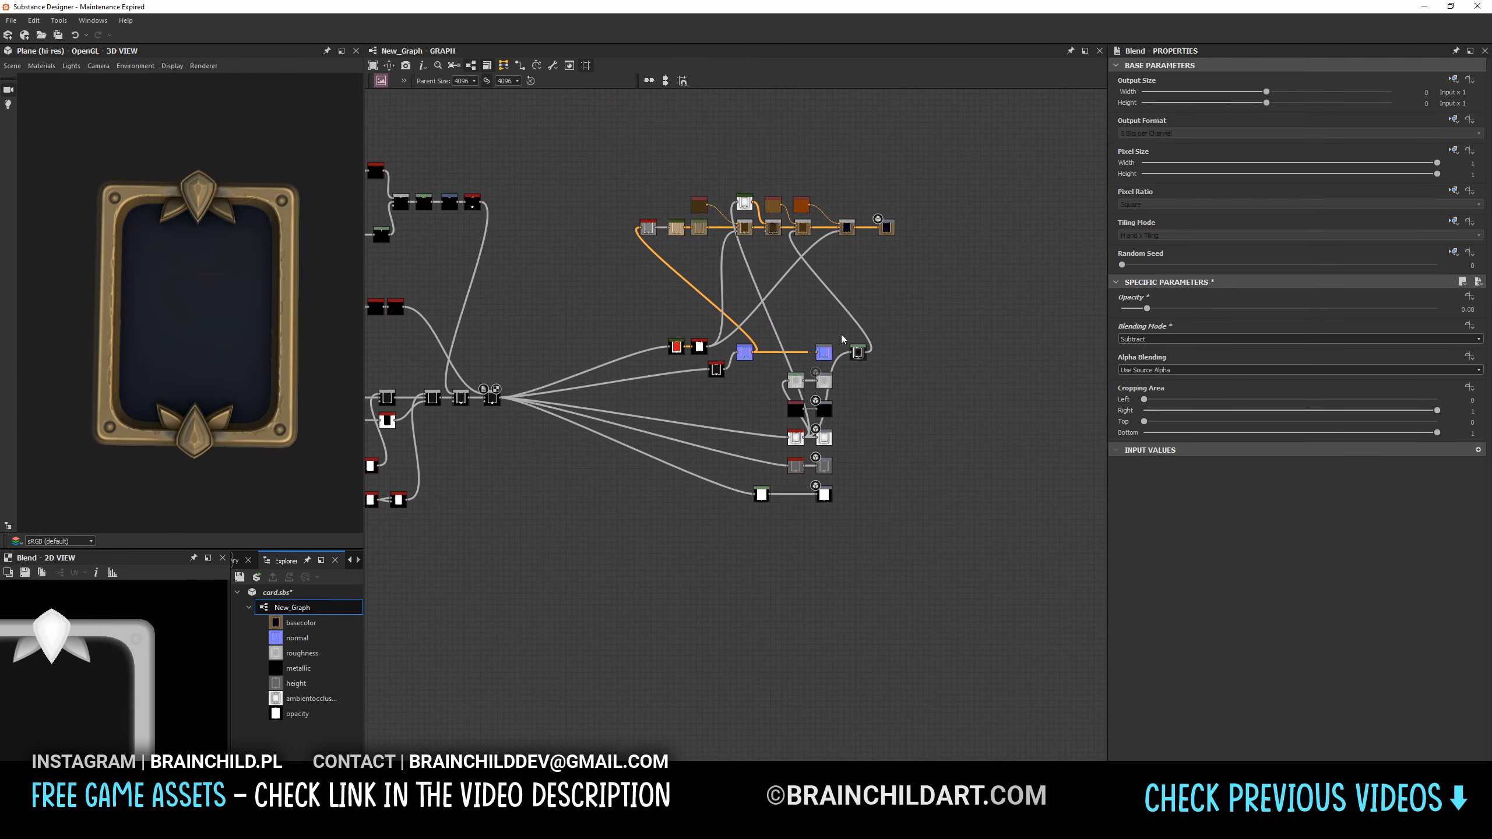
left_click(949, 352)
middle_click_drag(894, 232, 908, 220)
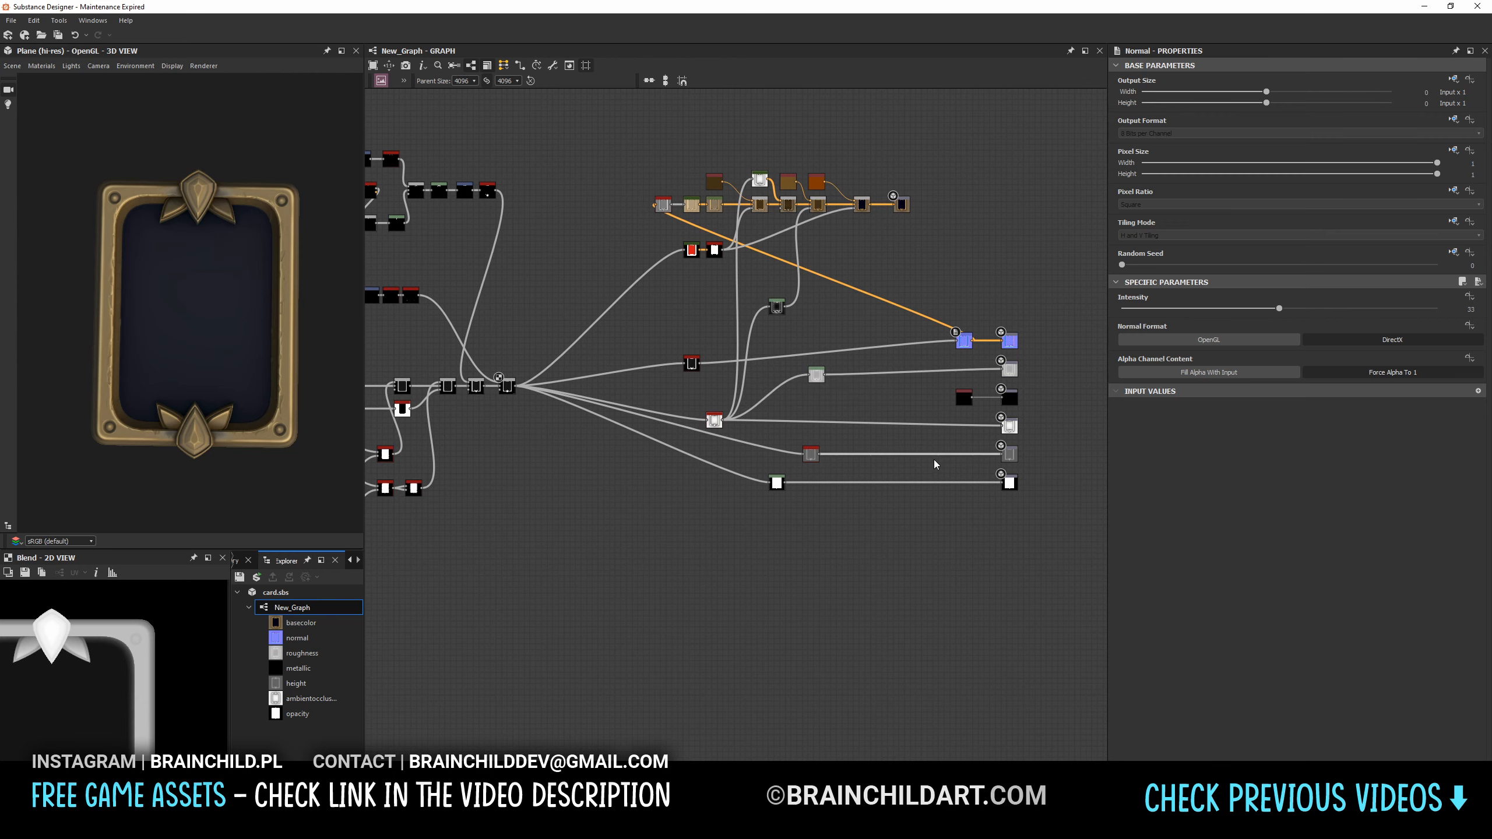
Reposition the base color nodes nearer the output column and undo the last layout change
middle_click_drag(757, 283, 683, 290)
left_click_drag(564, 159, 857, 233)
left_click_drag(828, 209, 1099, 239)
left_click(805, 270)
key("ctrl+z")
Examine the tidied graph from the ornament and corner ring branches through to the output nodes
middle_click_drag(805, 270, 1070, 247)
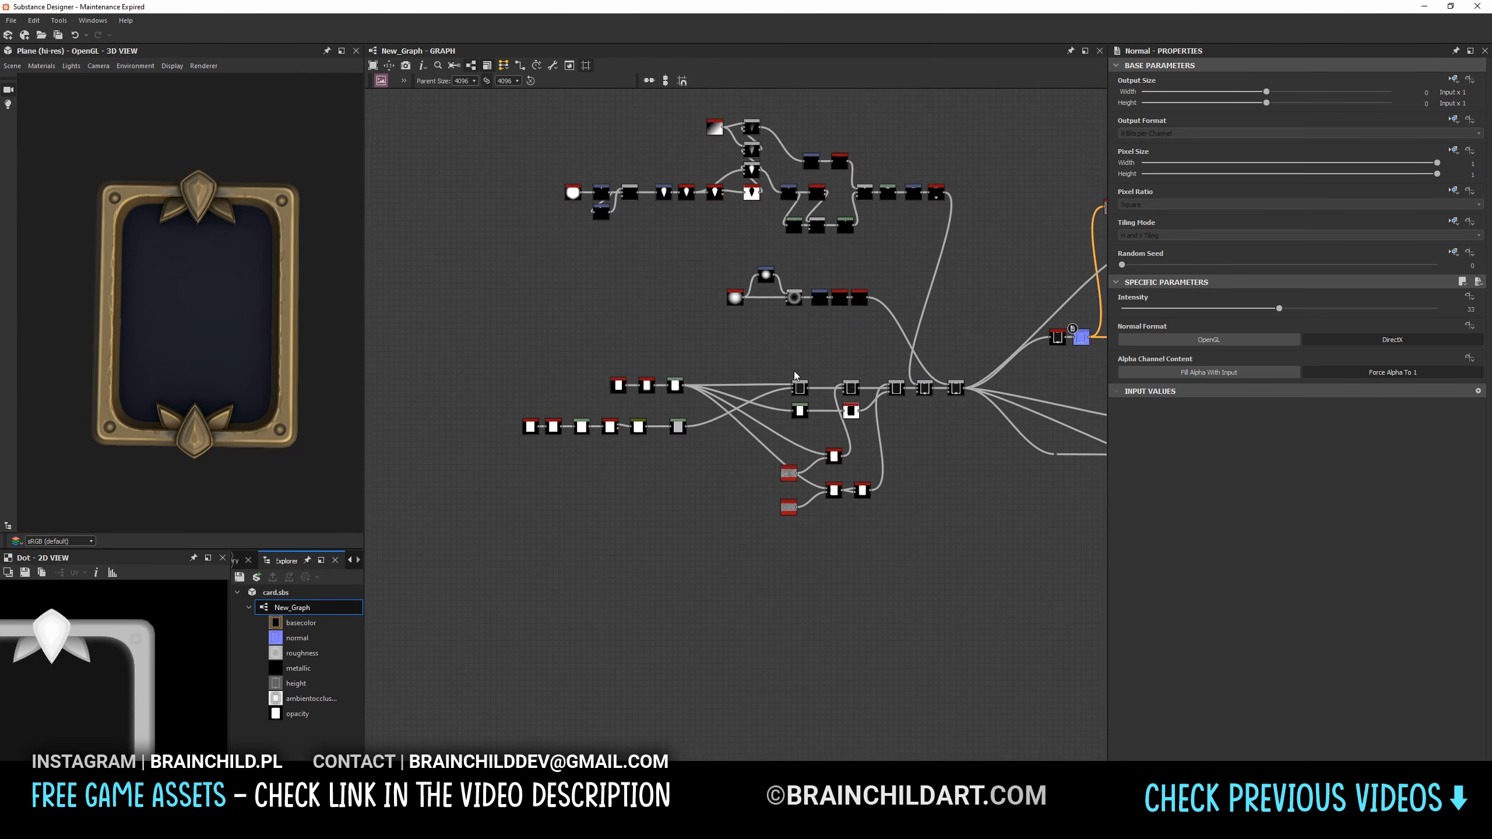
middle_click_drag(947, 328, 851, 302)
scroll(653, 291, "up", 2)
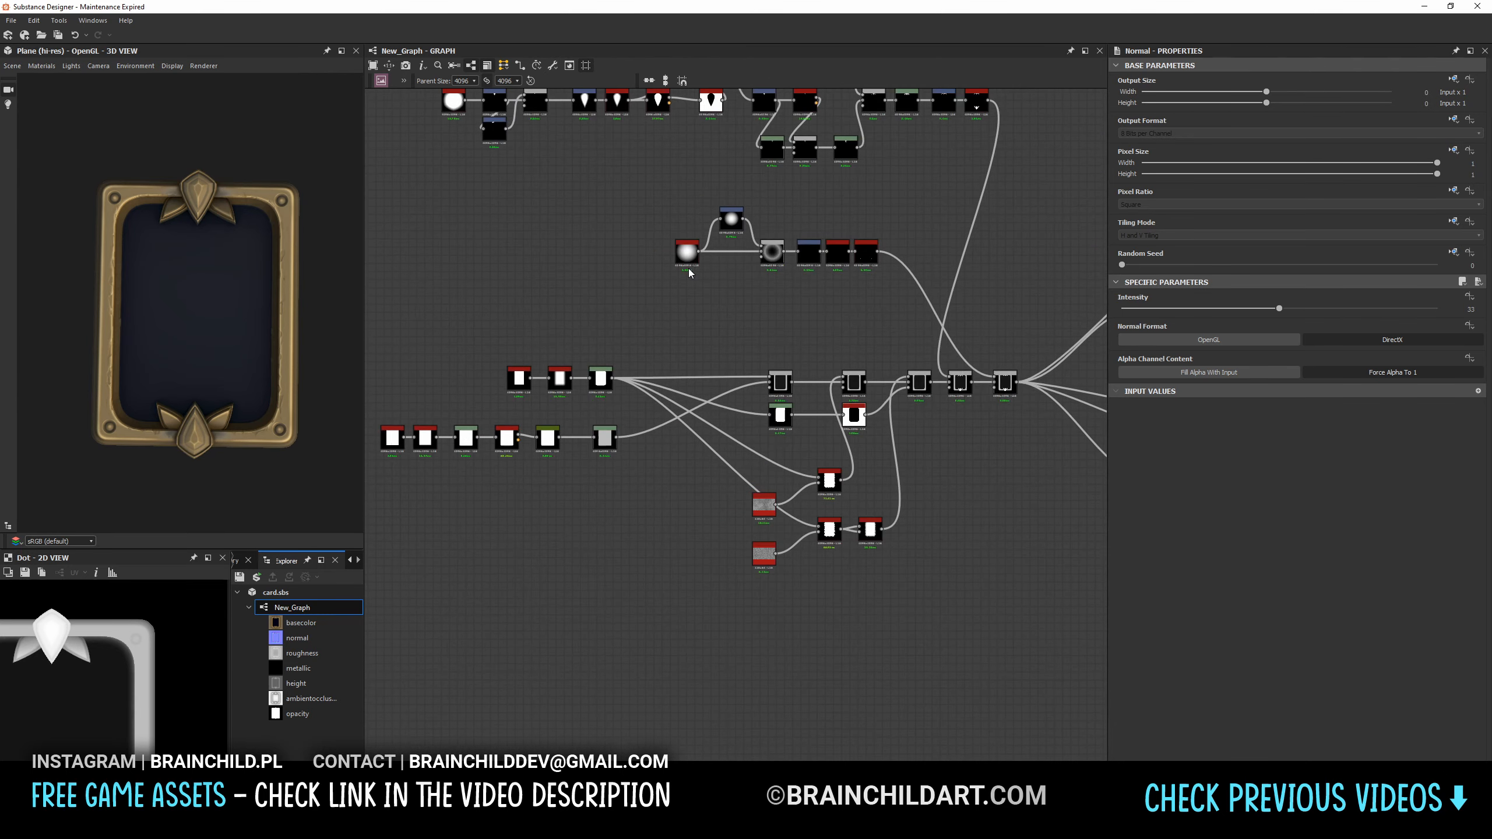
middle_click_drag(630, 129, 662, 232)
scroll(881, 364, "down", 1)
middle_click_drag(934, 399, 693, 323)
scroll(767, 290, "up", 6)
scroll(763, 288, "down", 7)
scroll(693, 323, "down", 1)
Route the mirrored corner rings into a new Levels node below the last base color Blend
left_click_drag(615, 295, 1051, 233)
scroll(976, 183, "up", 6)
key("space")
left_click_drag(753, 317, 913, 242)
Add a Normal node to the ring Levels output and connect a Curvature Smooth node to it
key("space")
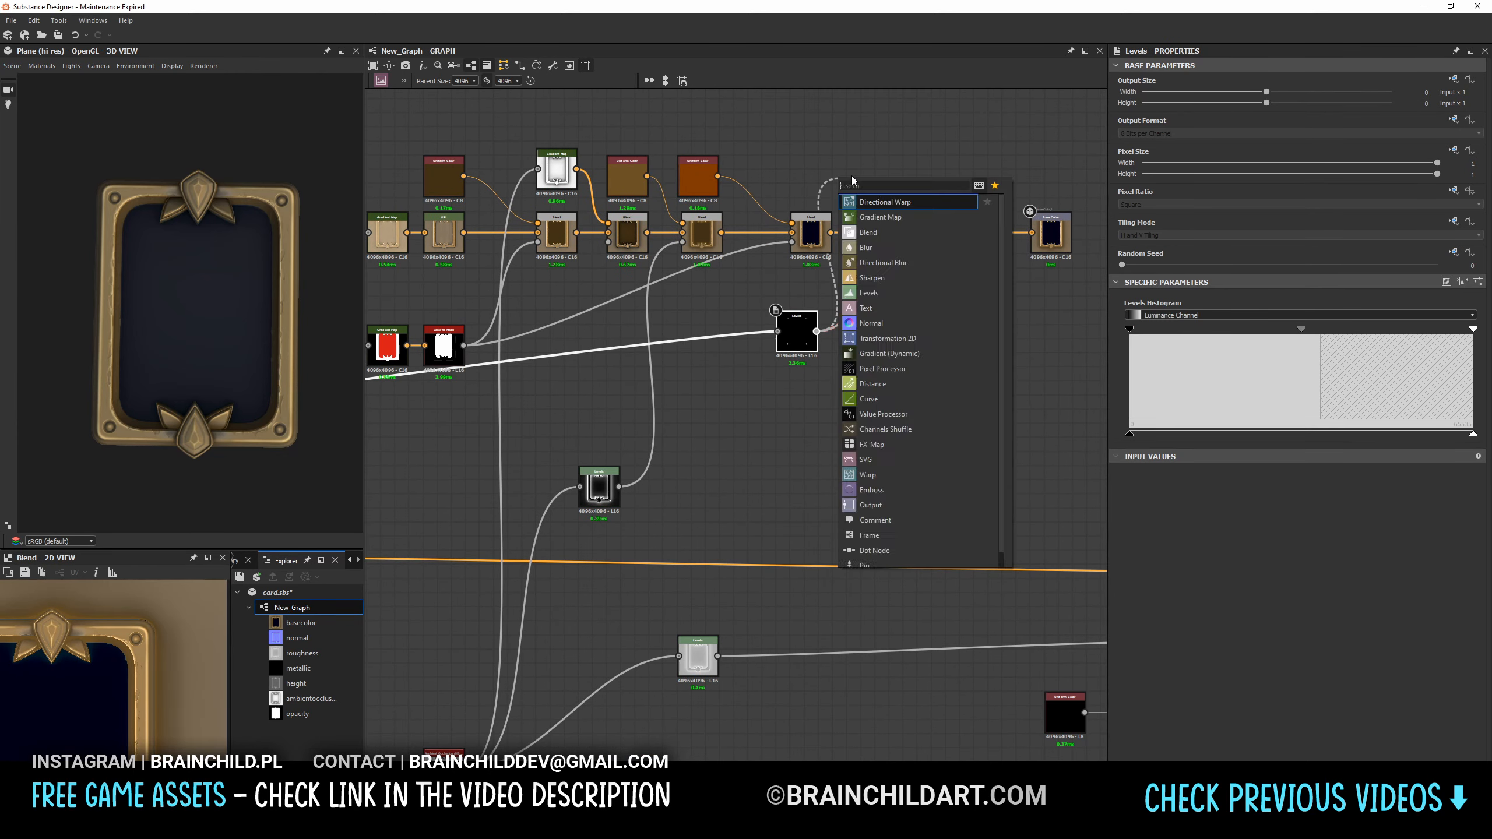
type("nor")
key("Return")
key("space")
type("curv")
key("Return")
Add a Gradient Map after the ring Curvature Smooth and connect it to the last base color Blend
scroll(844, 185, "up", 4)
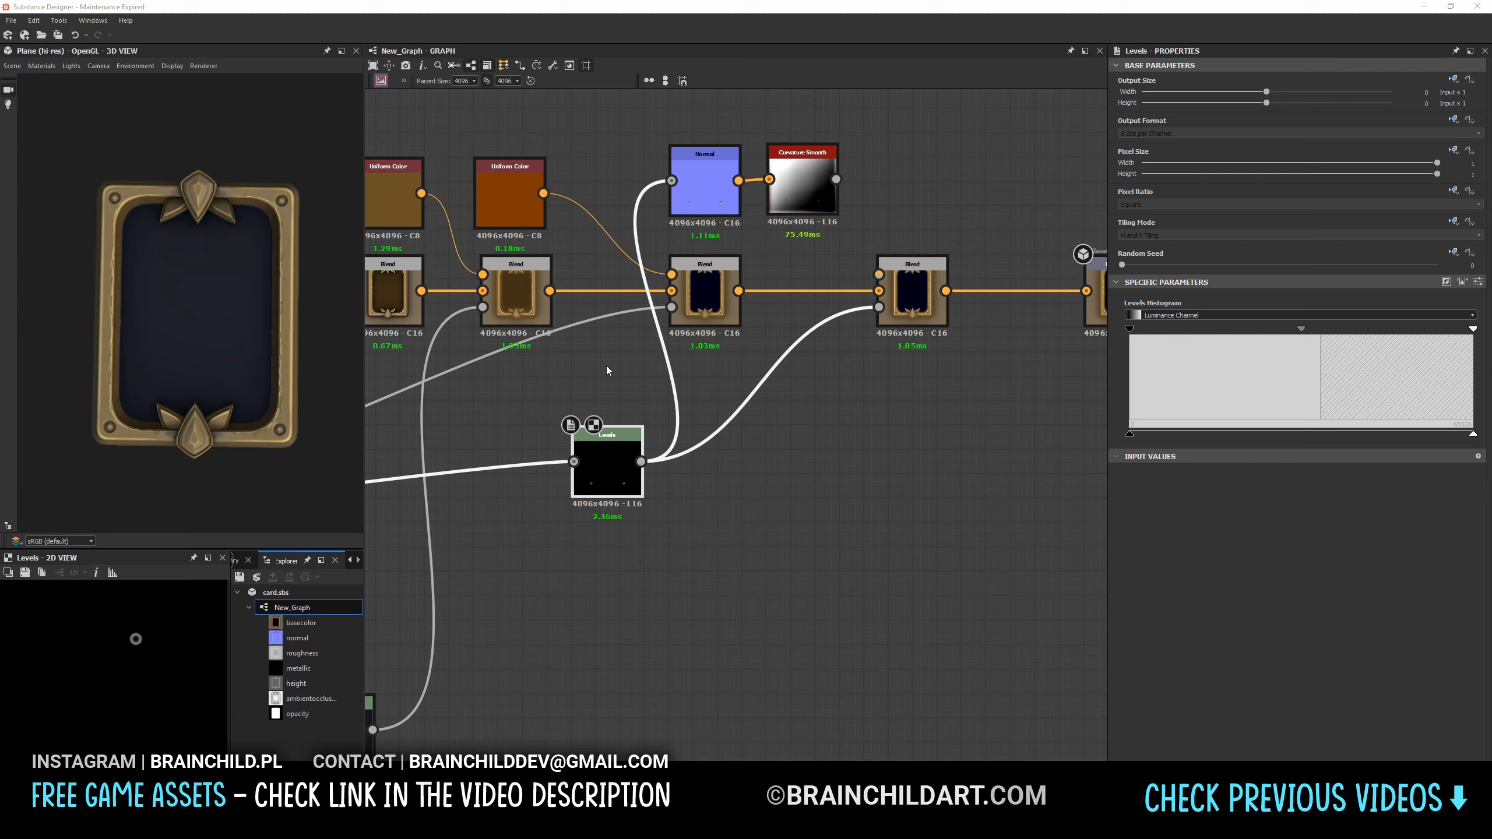
left_click(834, 211)
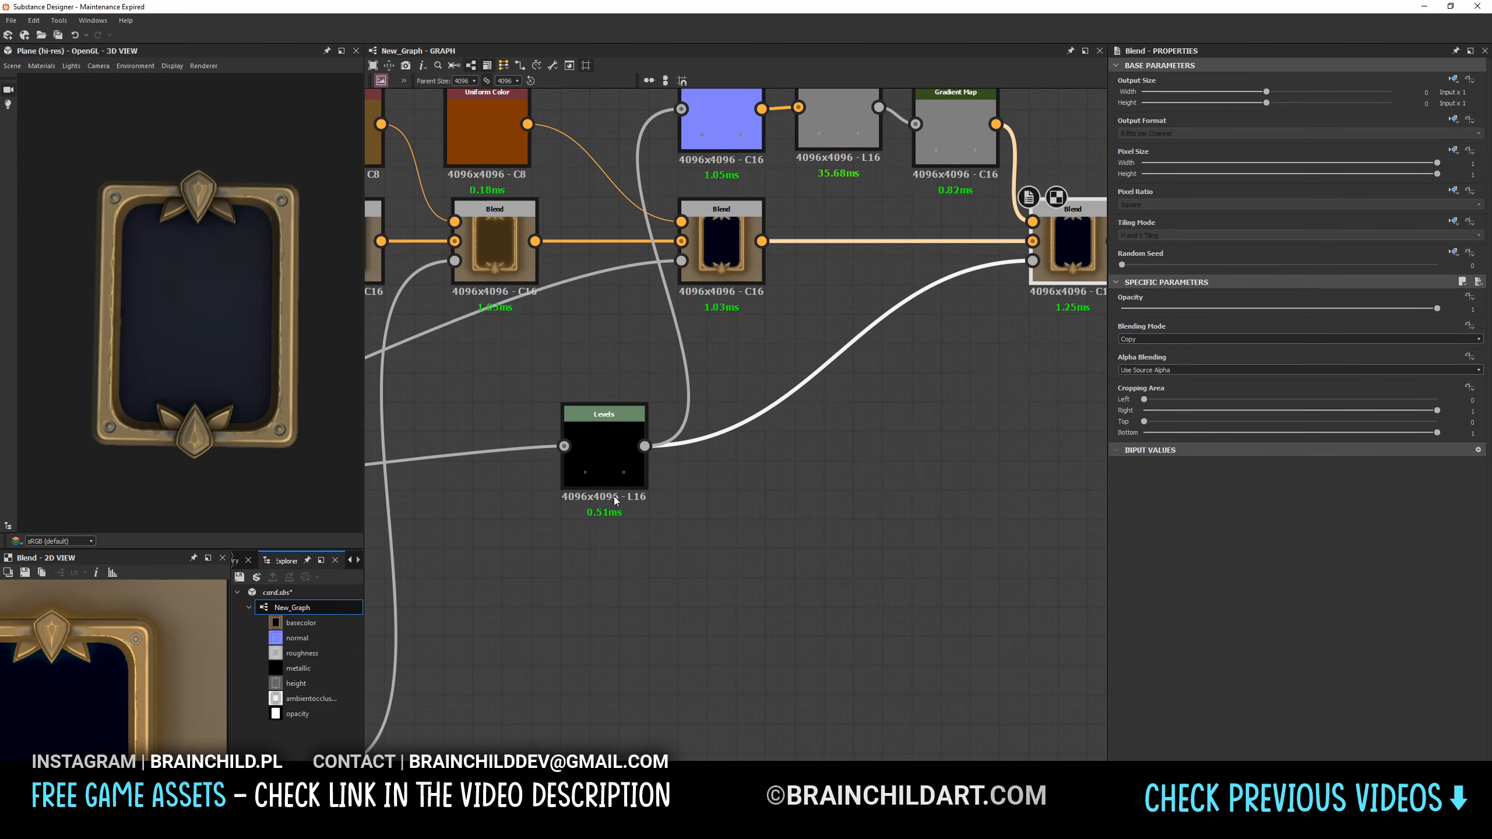
Insert a second Levels node between the ring Levels and the last Blend, brightening its midtones to fill the rings as solid dots
left_click(611, 474)
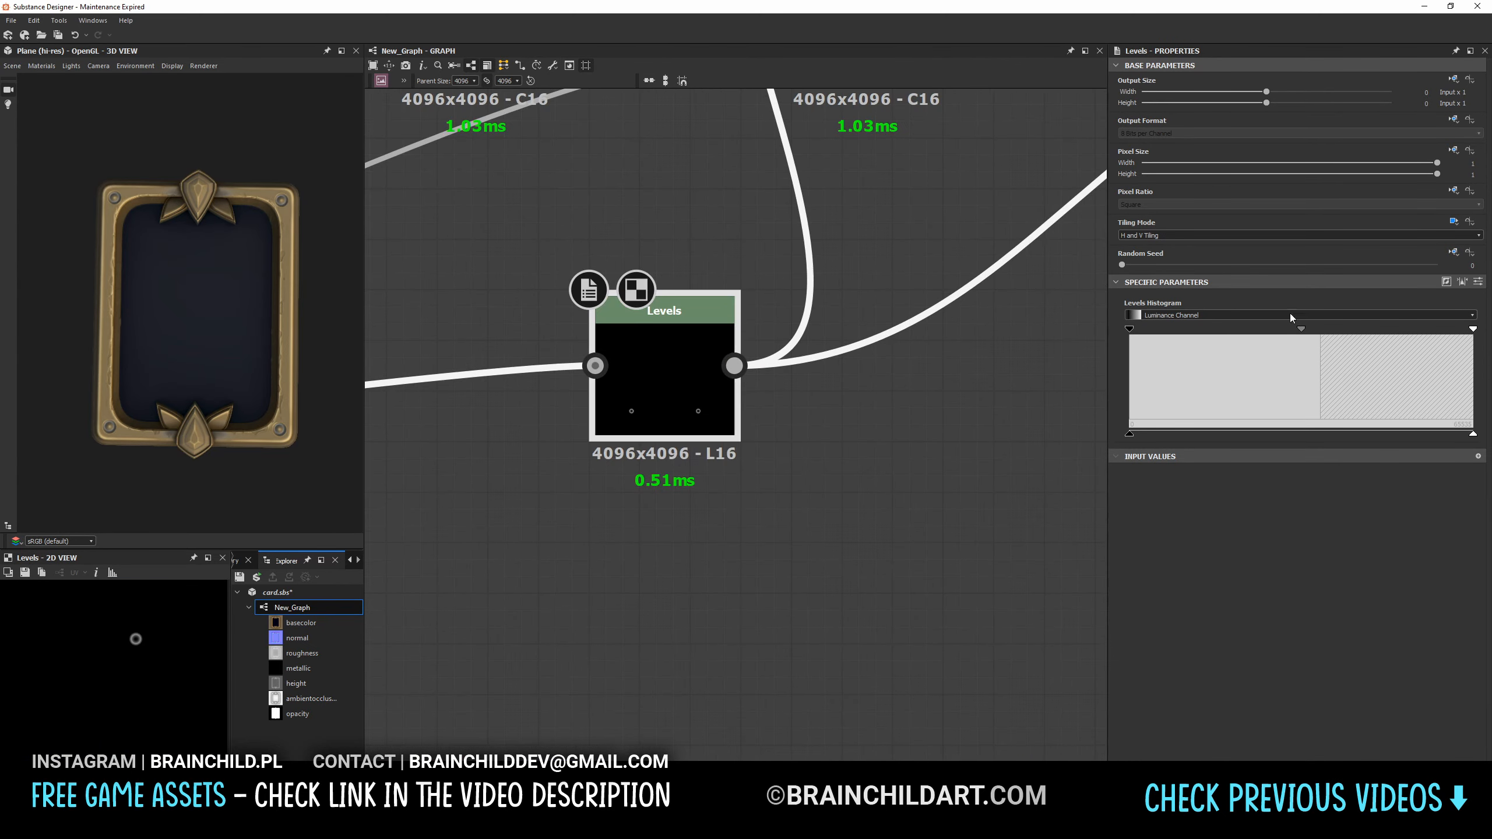
left_click_drag(1300, 329, 1131, 328)
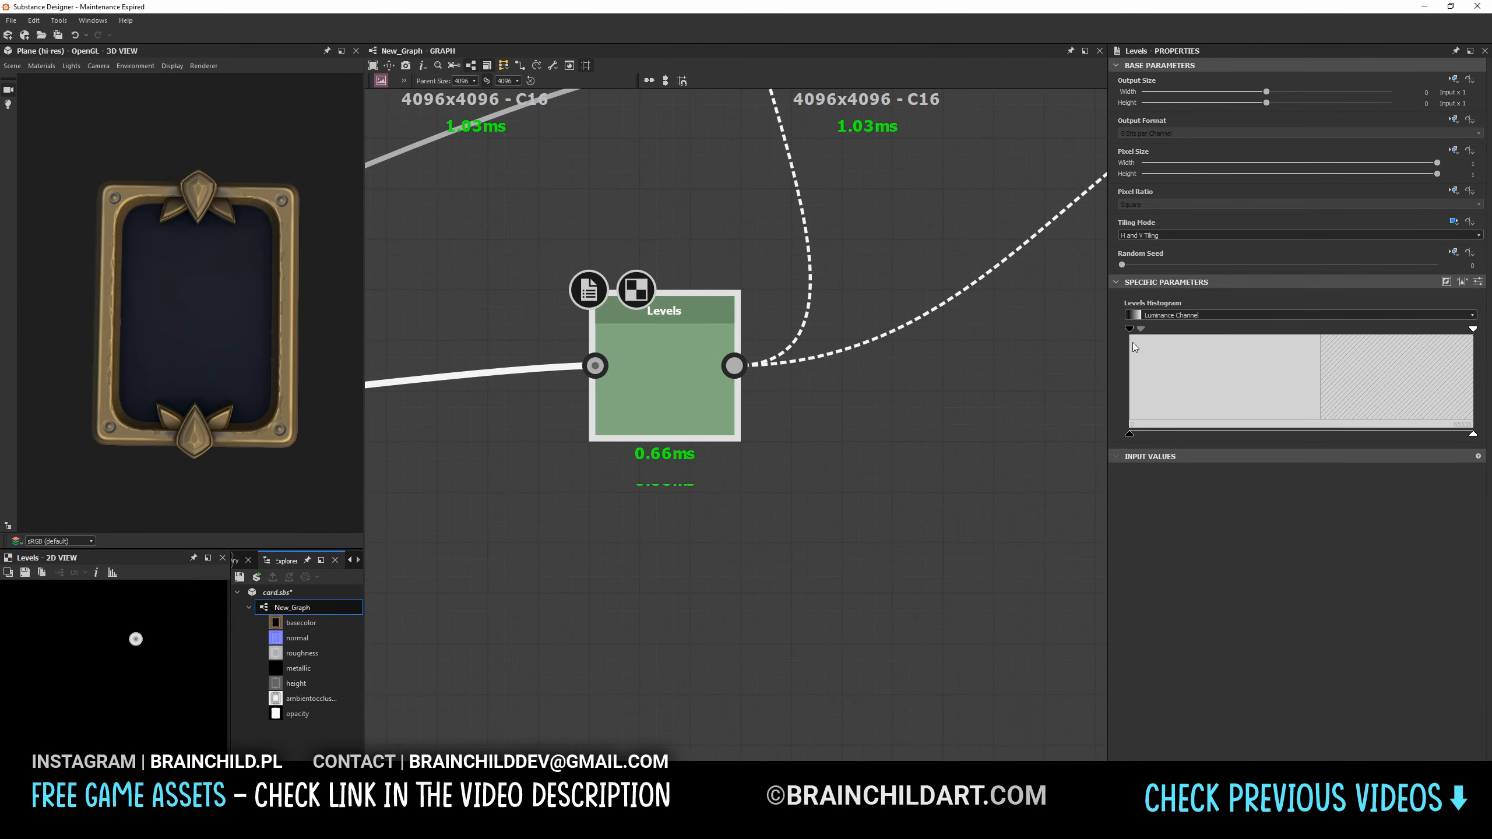
scroll(832, 369, "down", 2)
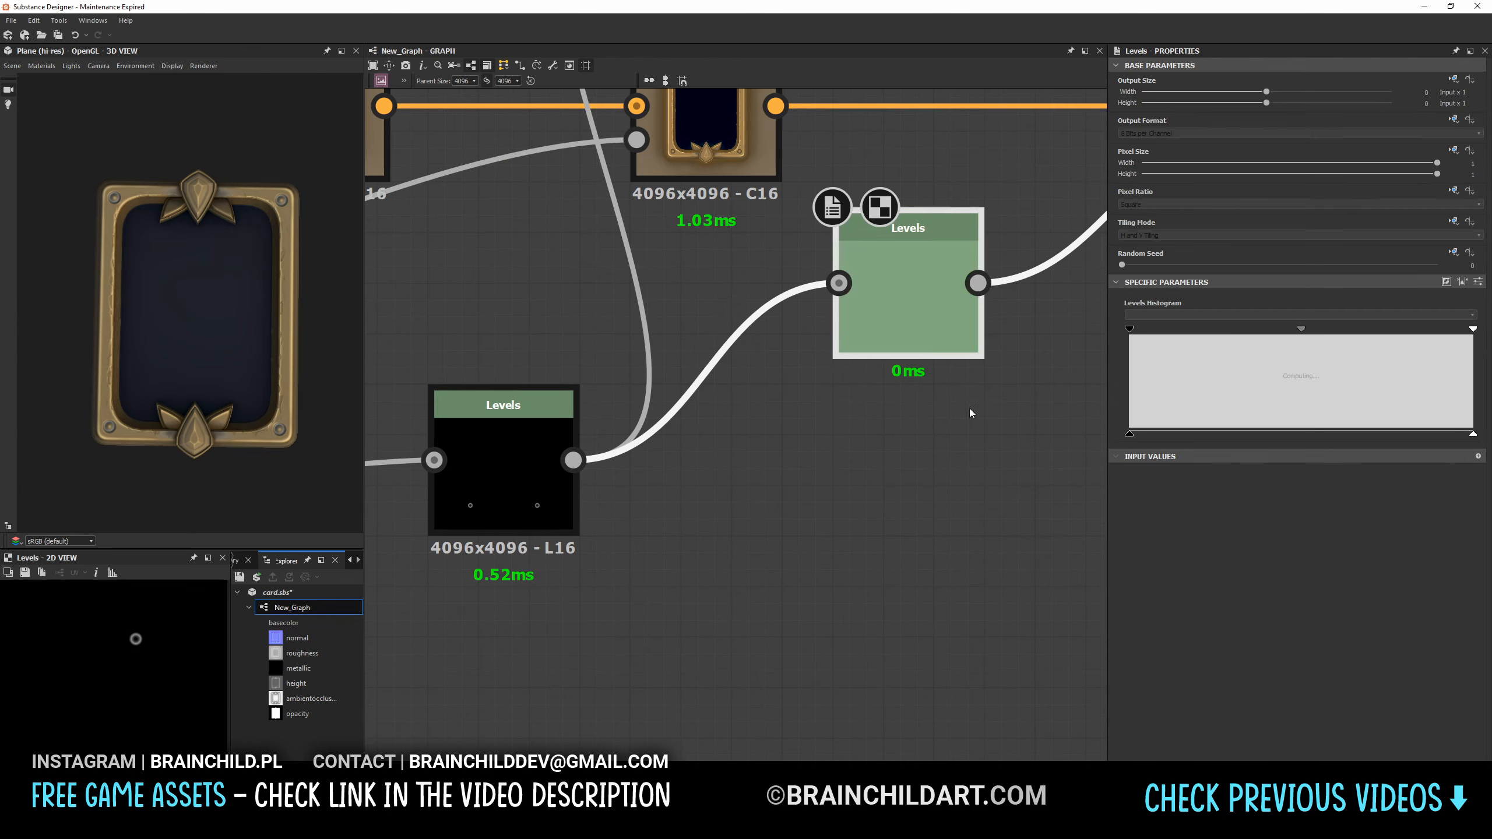
left_click_drag(908, 293, 753, 471)
scroll(782, 394, "down", 2)
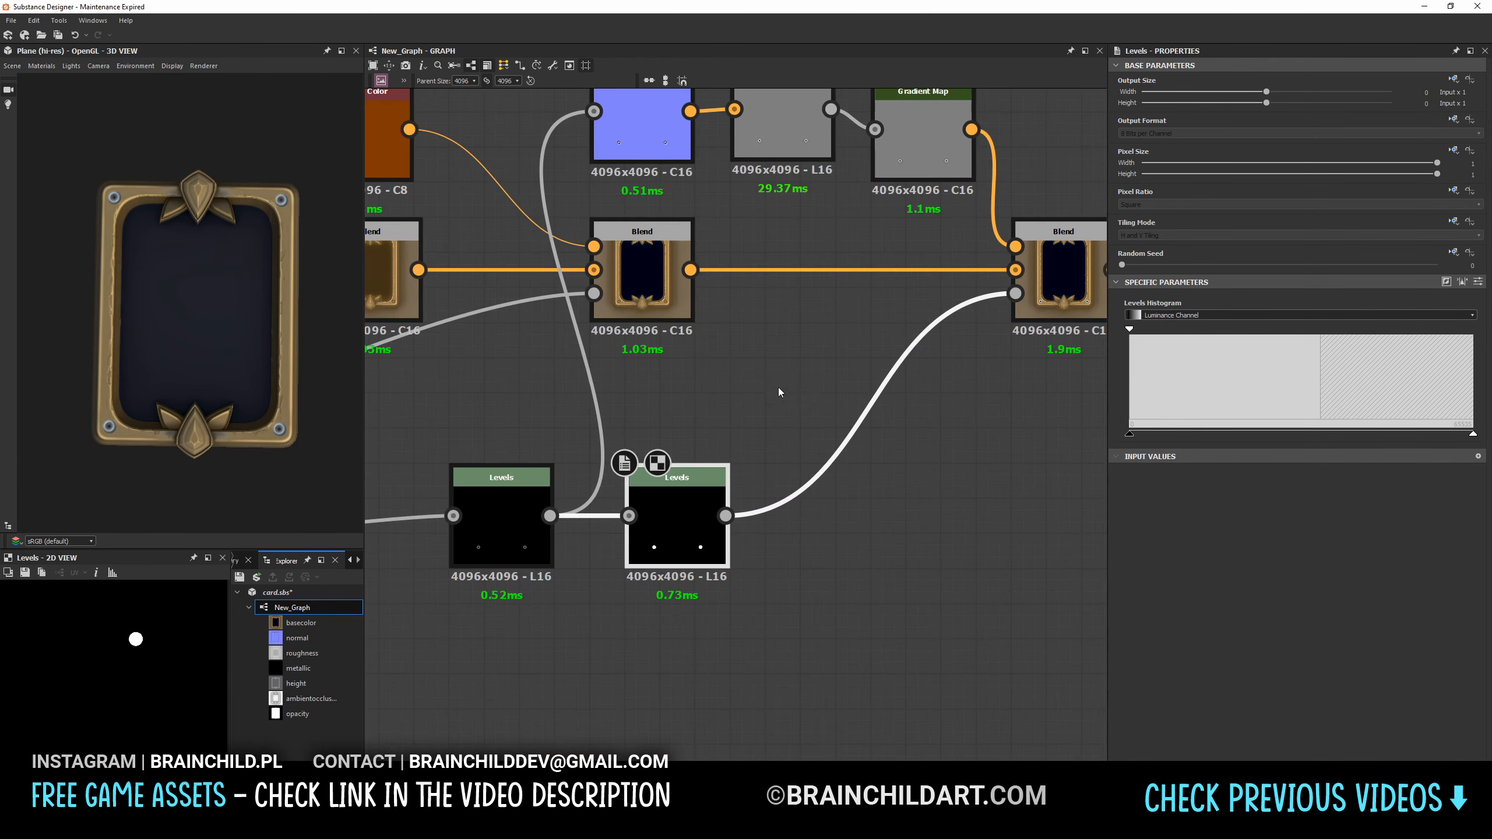
Open the ring Gradient Map in the Gradient Editor and add a slate blue key past the middle of the gradient
double_click(789, 130)
middle_click_drag(938, 174, 848, 173)
double_click(972, 270)
middle_click_drag(956, 410, 793, 457)
scroll(792, 457, "up", 1)
middle_click_drag(829, 402, 866, 401)
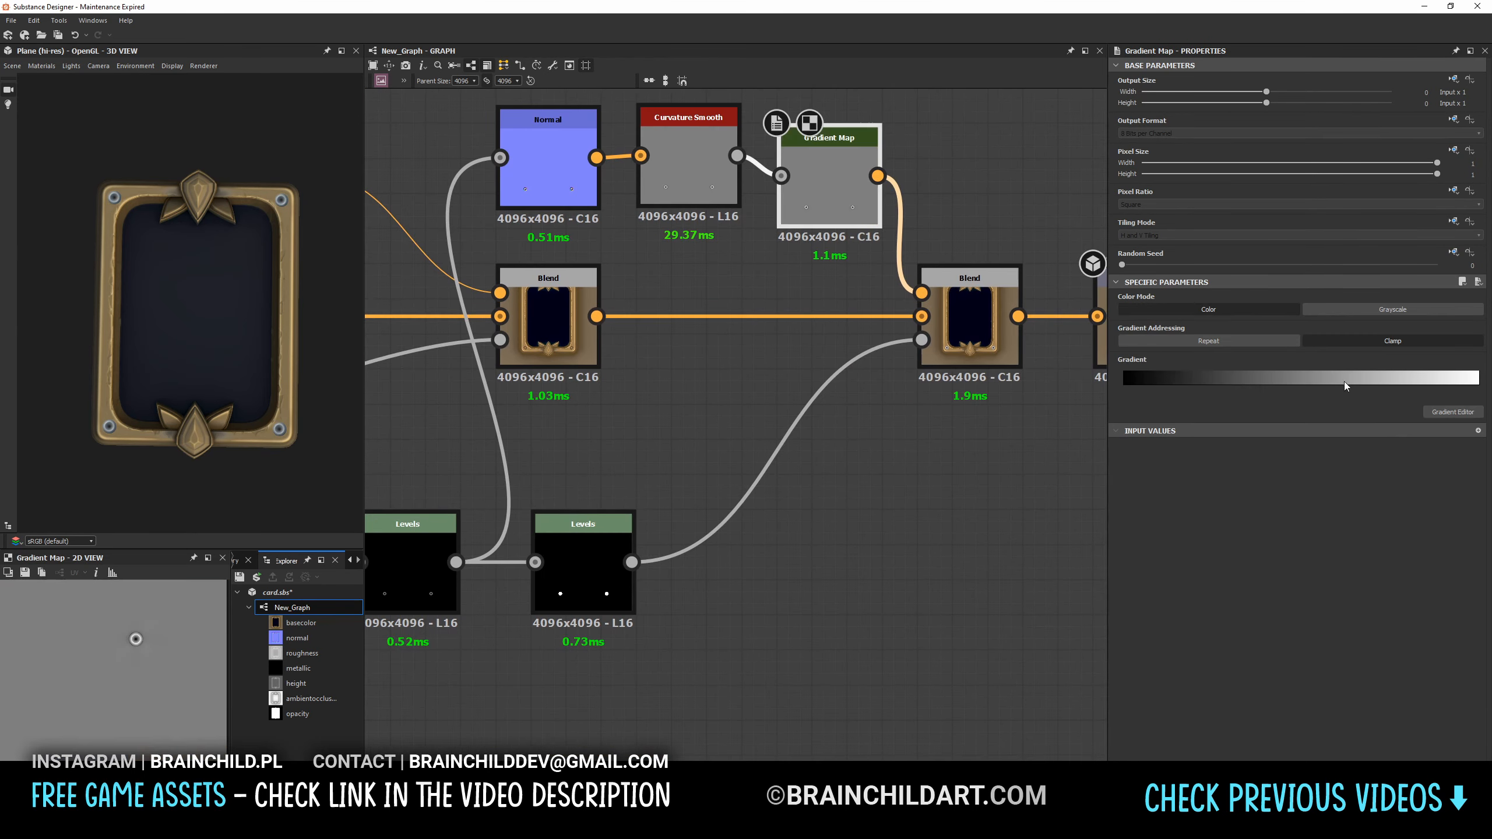
left_click(1453, 412)
left_click(723, 602)
mouse_move(715, 584)
left_mouse_down()
mouse_move(716, 568)
mouse_move(748, 623)
mouse_move(721, 591)
left_mouse_up()
Adjust the ring gradient's keys to run from pale gray through muted blue and brown to a dark blue end
left_click_drag(1372, 387, 1102, 399)
left_click(1478, 386)
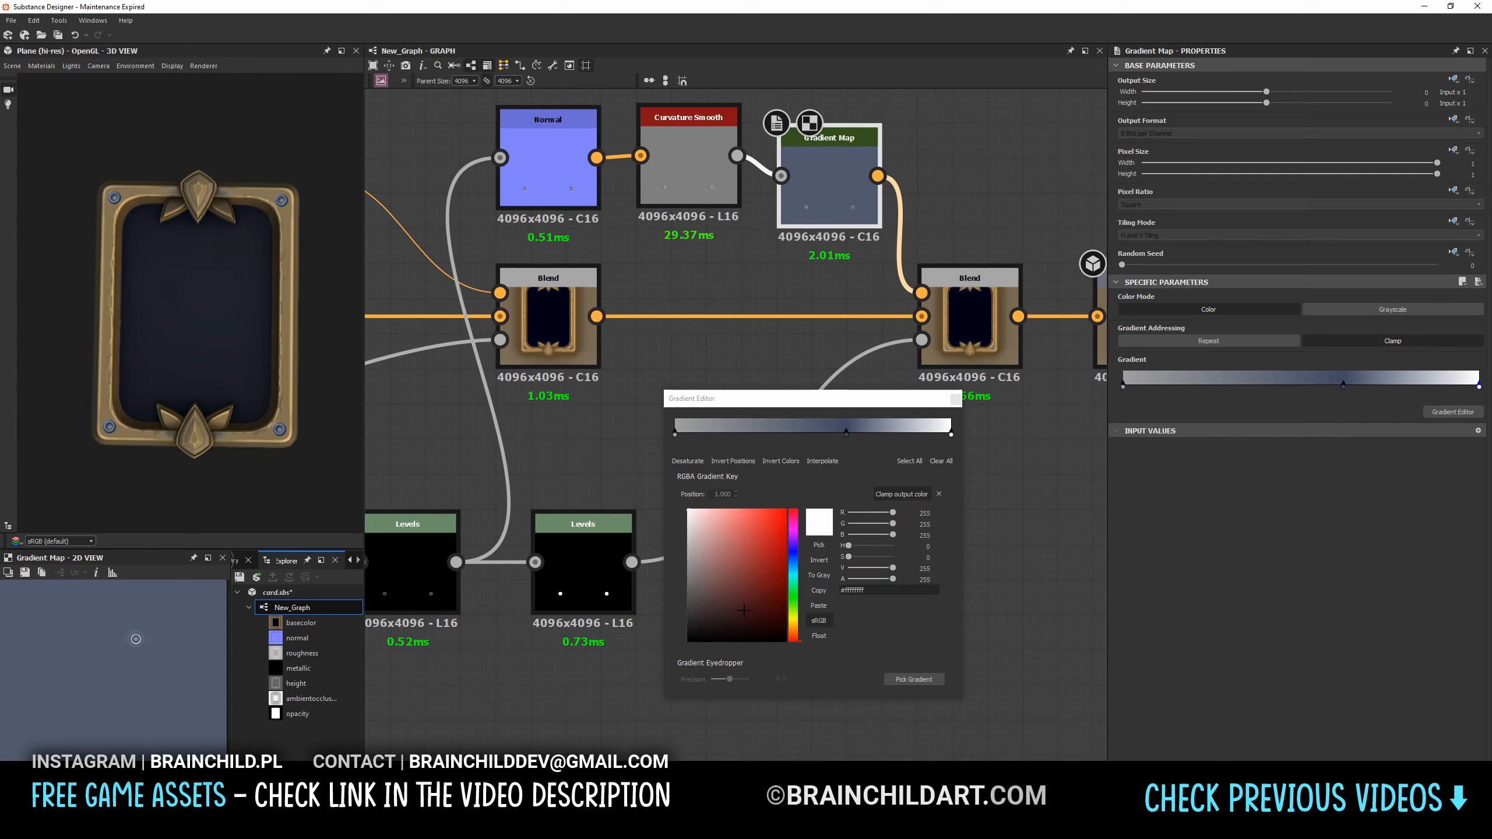
left_click(846, 436)
left_click_drag(728, 592, 691, 535)
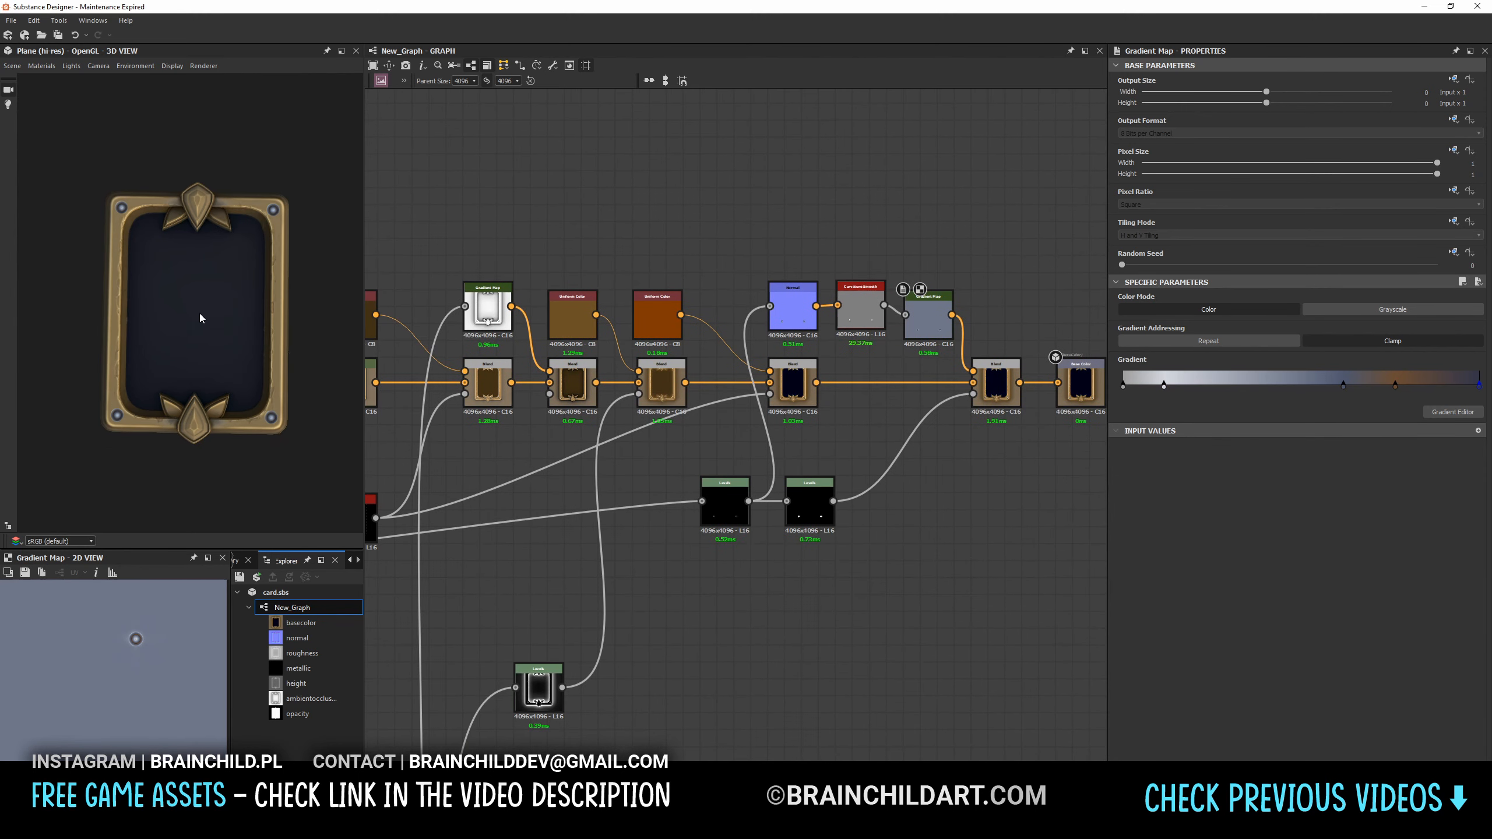
Reroute the Color to Mask connection through a Dot node below the base color row and save the graph
mouse_move(199, 313)
left_mouse_down()
mouse_move(183, 261)
mouse_move(296, 225)
mouse_move(249, 245)
mouse_move(254, 259)
mouse_move(167, 322)
mouse_move(206, 326)
left_mouse_up()
left_click_drag(317, 318, 265, 346)
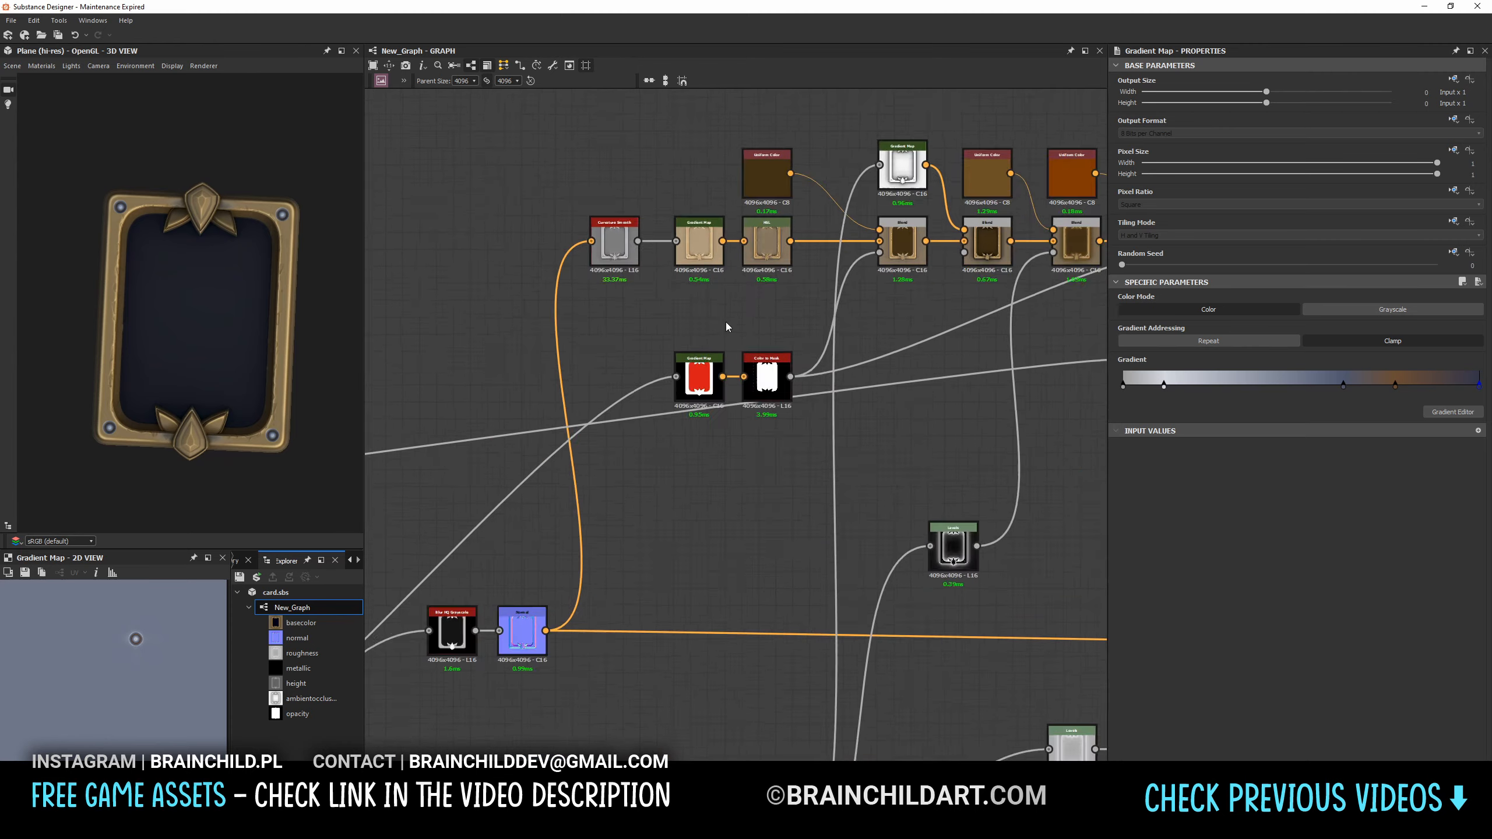
scroll(857, 303, "down", 3)
double_click(855, 295)
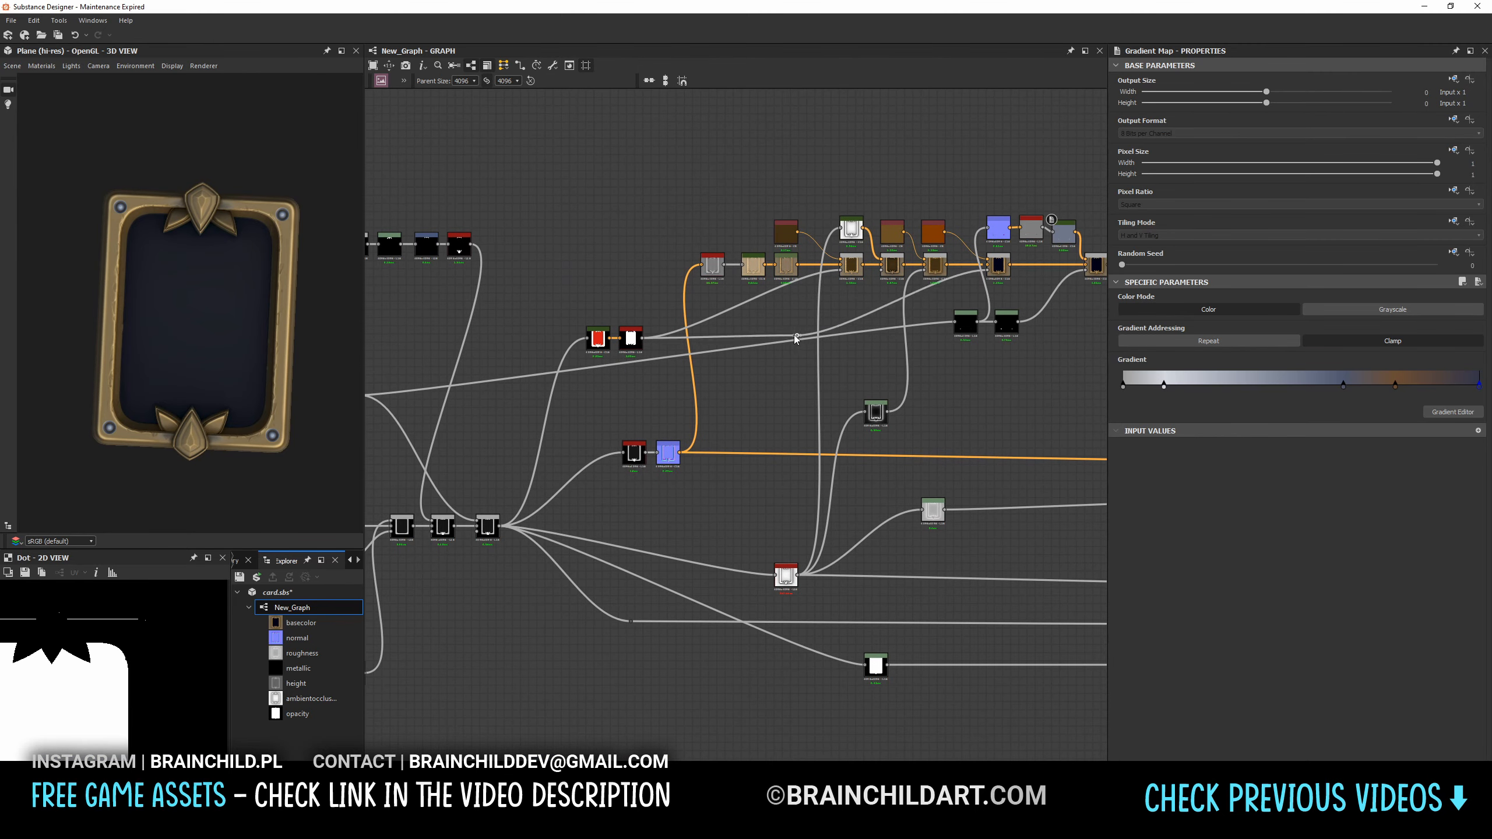
left_click_drag(935, 303, 955, 329)
middle_click_drag(954, 328, 829, 328)
key("ctrl+s")
Examine the merged height Blend, red mask Gradient Map, corner ring branch and the Levels feeding the roughness output
middle_click_drag(517, 423, 798, 389)
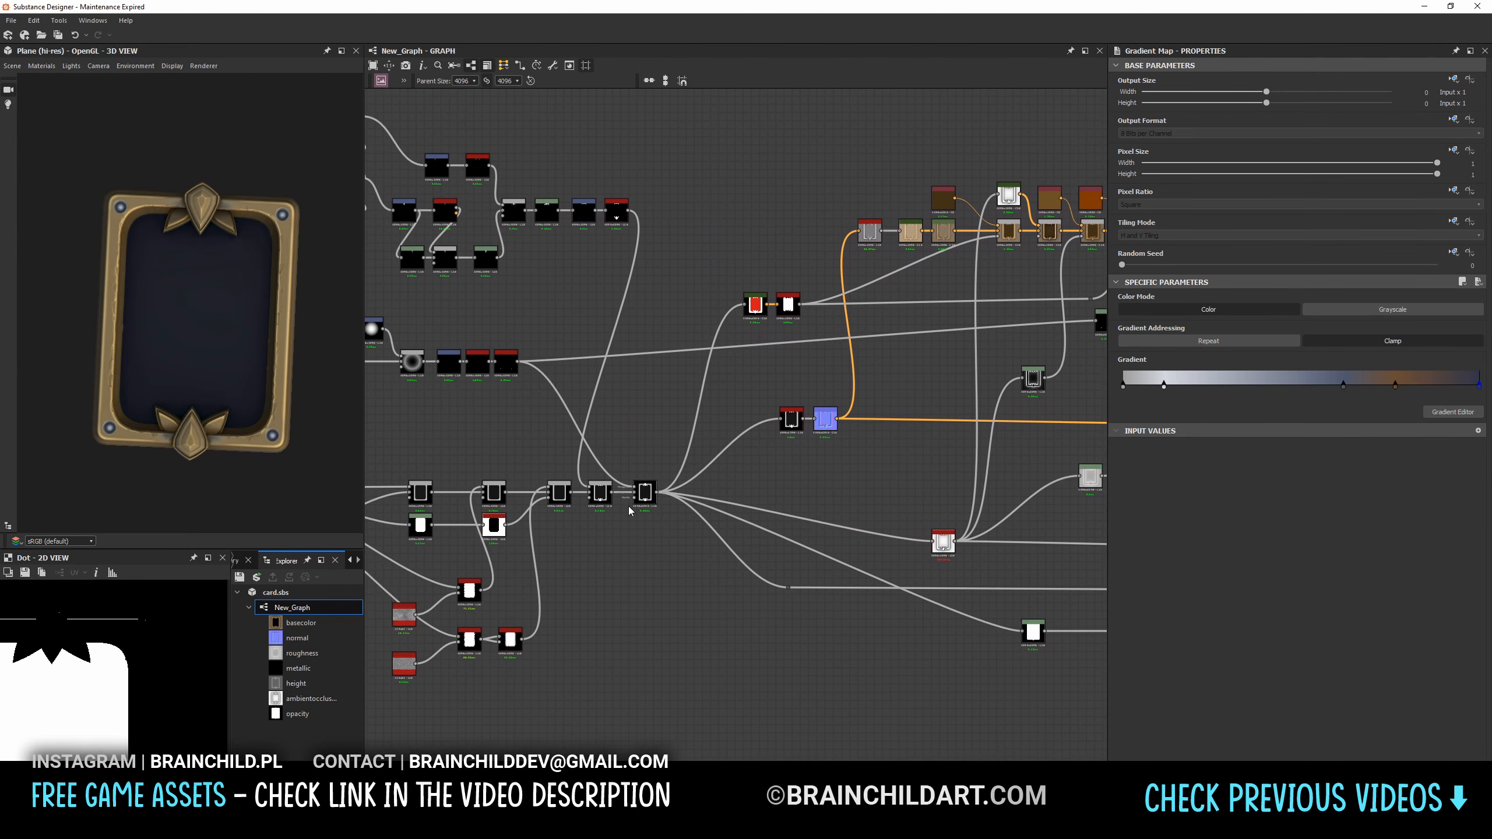
double_click(645, 497)
double_click(754, 305)
middle_click_drag(605, 400, 773, 400)
double_click(647, 355)
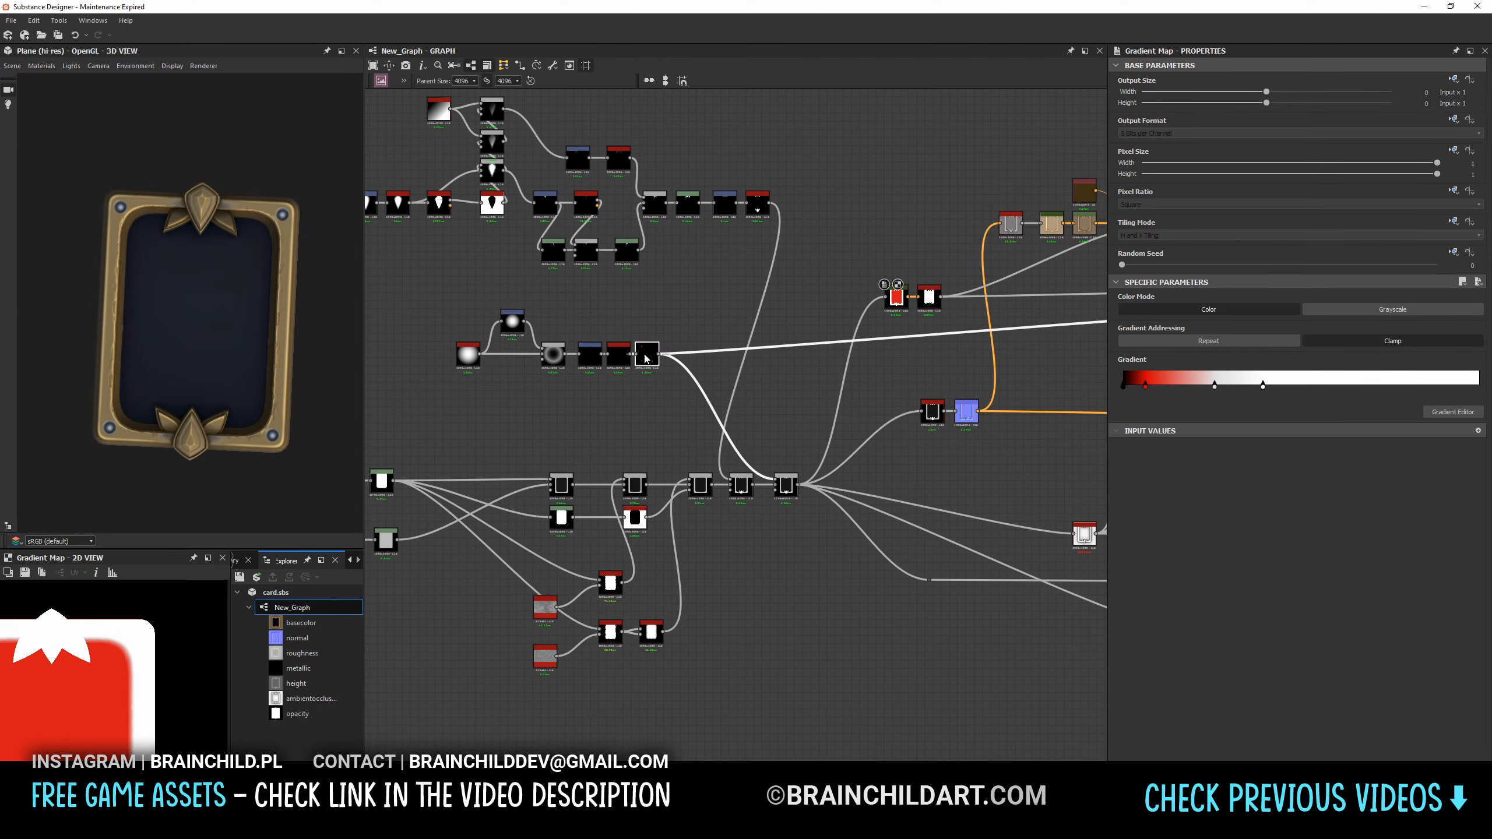
middle_click_drag(659, 273, 730, 309)
middle_click_drag(1046, 446, 376, 259)
scroll(762, 276, "up", 1)
scroll(633, 310, "up", 2)
double_click(948, 302)
left_click(484, 330)
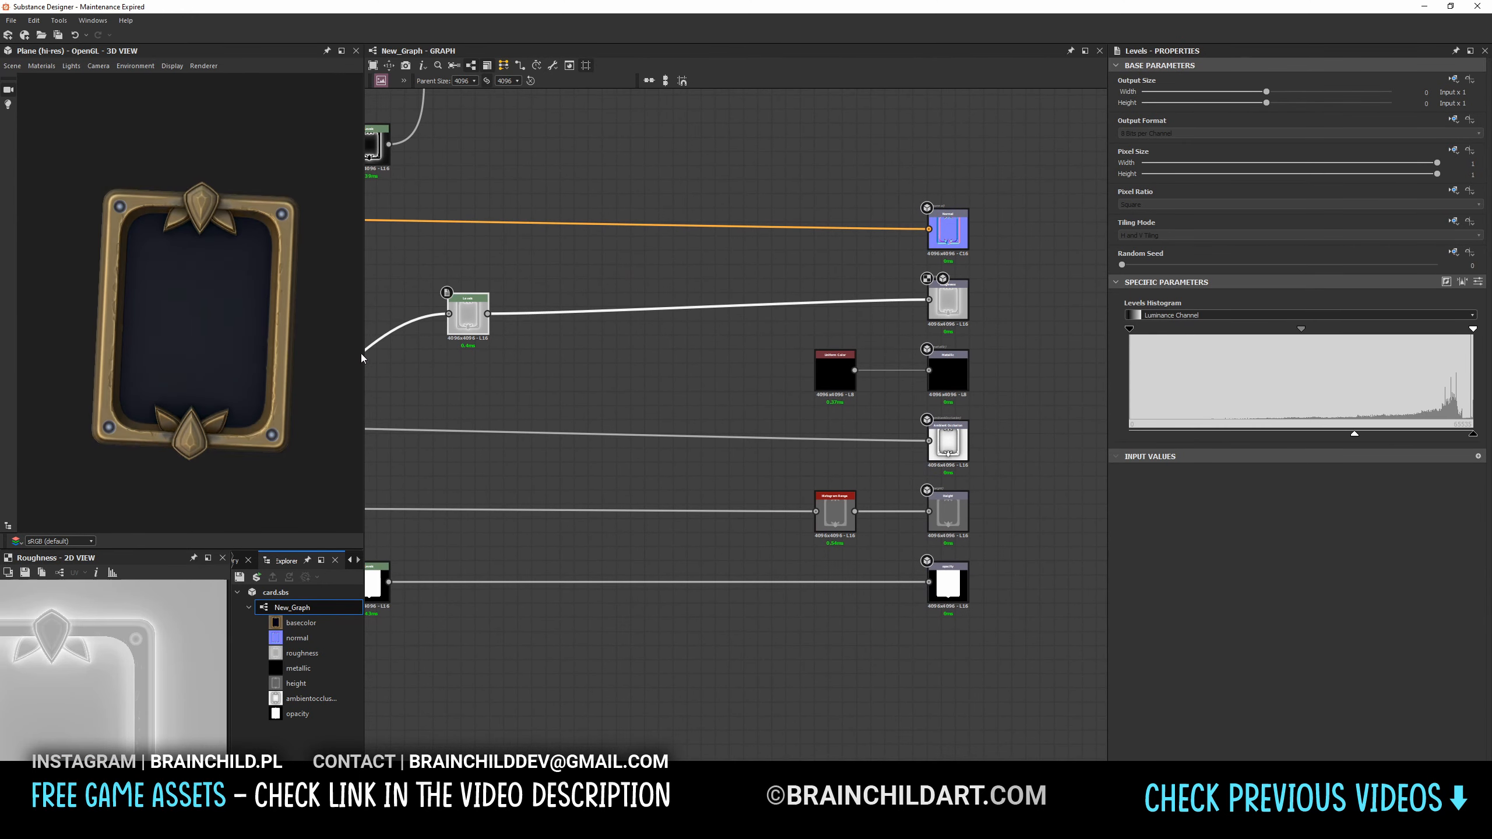
Give the default 3D camera a custom resolution of 2892 by 2048 and enable its post effects and glare
left_click_drag(361, 353, 291, 319)
left_click(43, 65)
left_click(109, 80)
left_click(1310, 340)
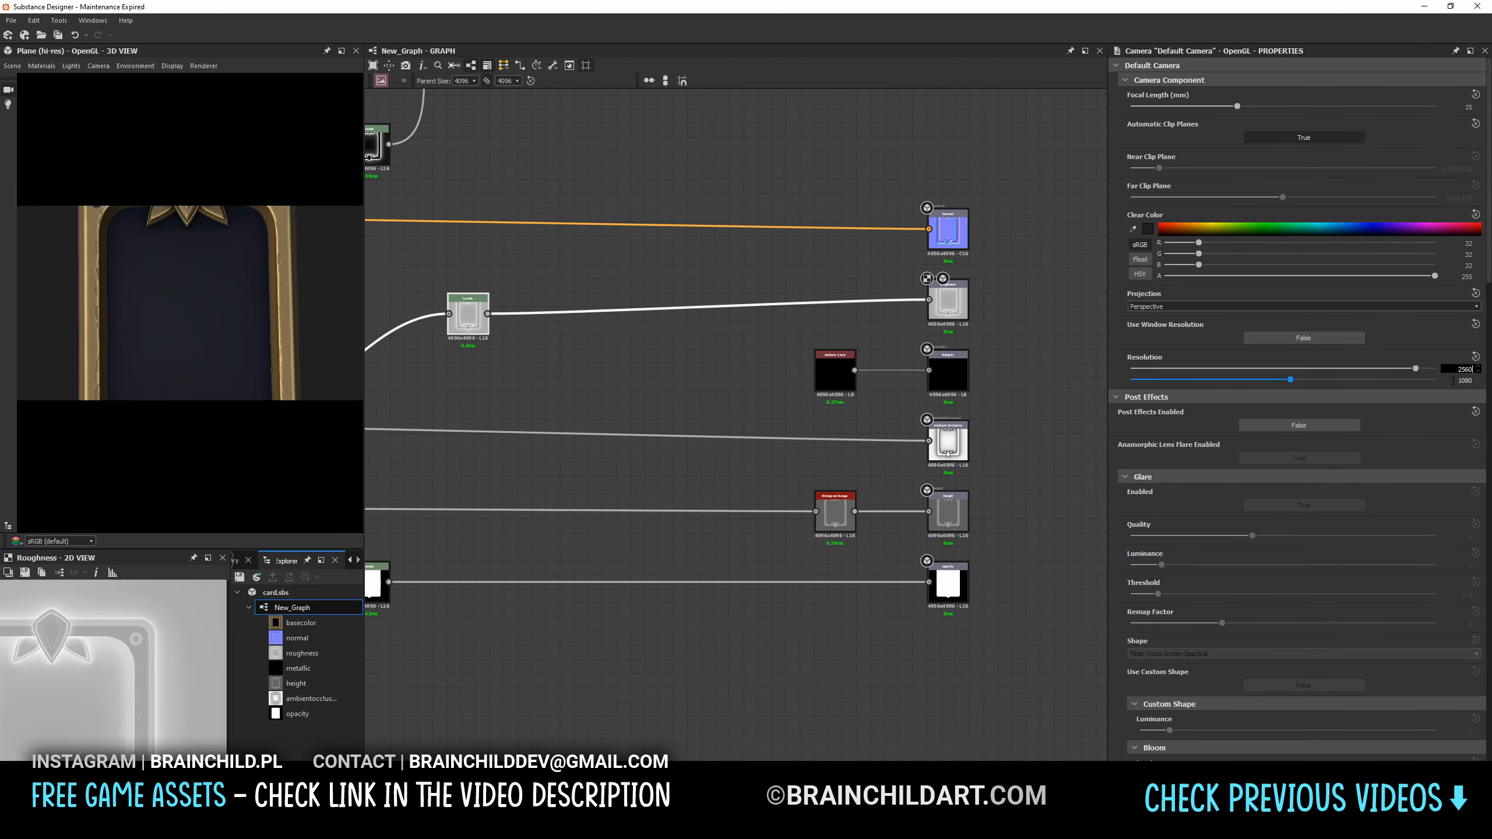
left_click_drag(1283, 369, 1363, 370)
left_click_drag(1344, 380, 1441, 381)
left_click_drag(1363, 369, 1303, 369)
scroll(268, 346, "up", 3)
left_click_drag(267, 347, 285, 356)
scroll(286, 356, "down", 1)
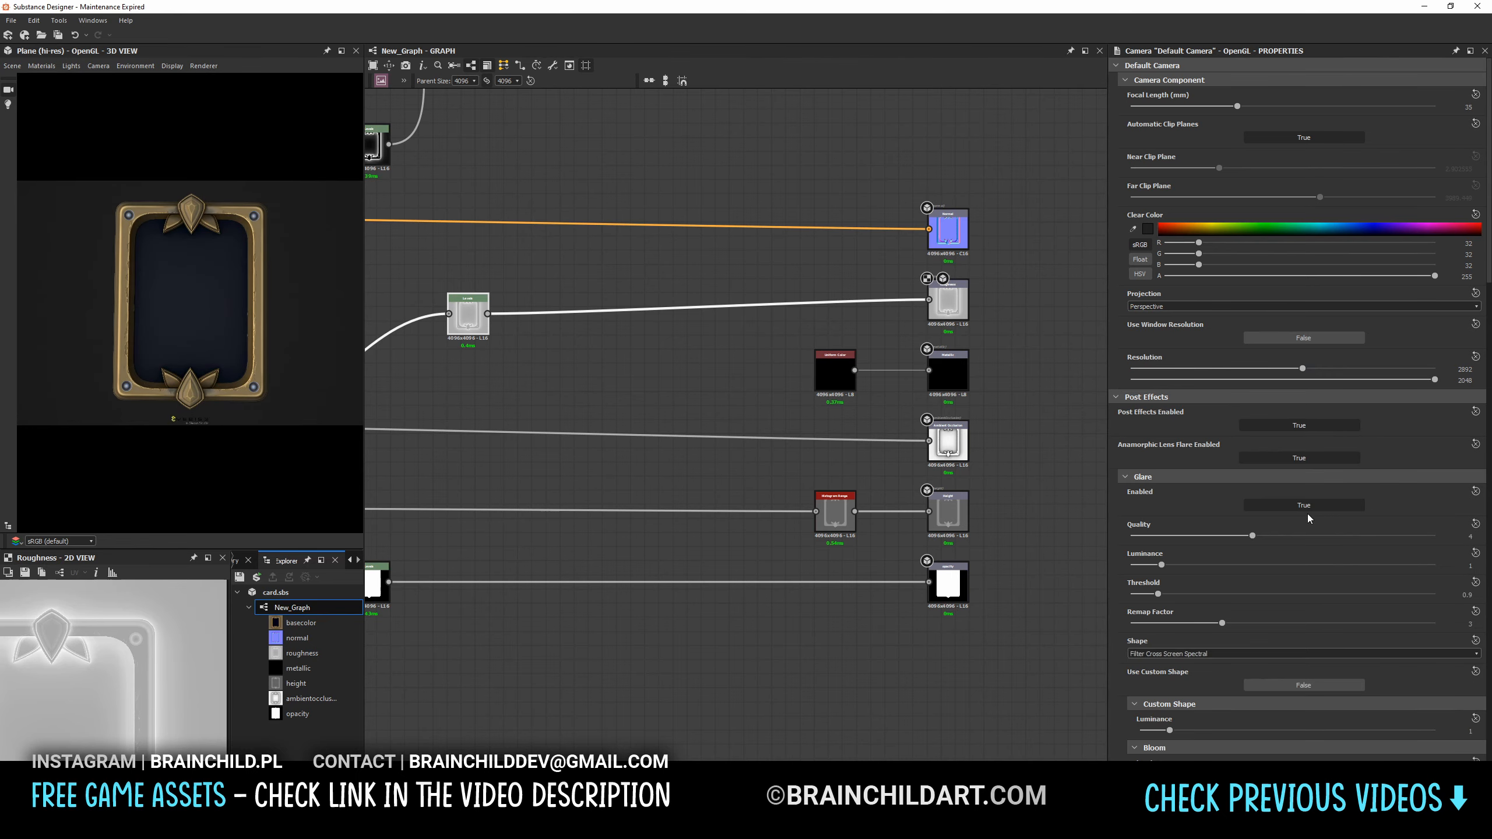
Change the camera glare shape to Bloom, with luminance 9.16, quality 0 and a very low threshold
scroll(1308, 518, "down", 5)
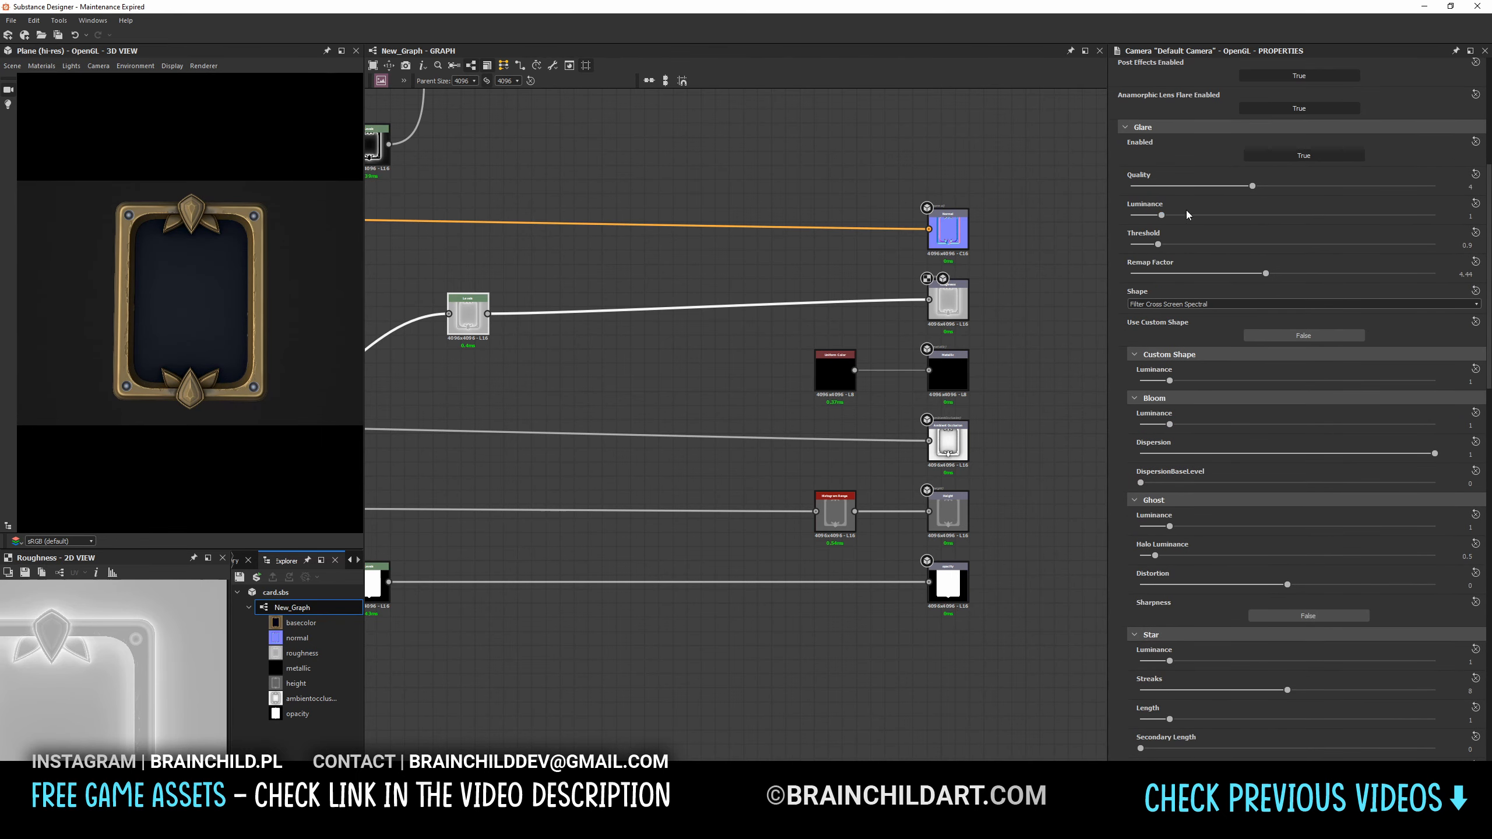
left_click_drag(1137, 244, 1133, 244)
left_click_drag(1205, 216, 1268, 216)
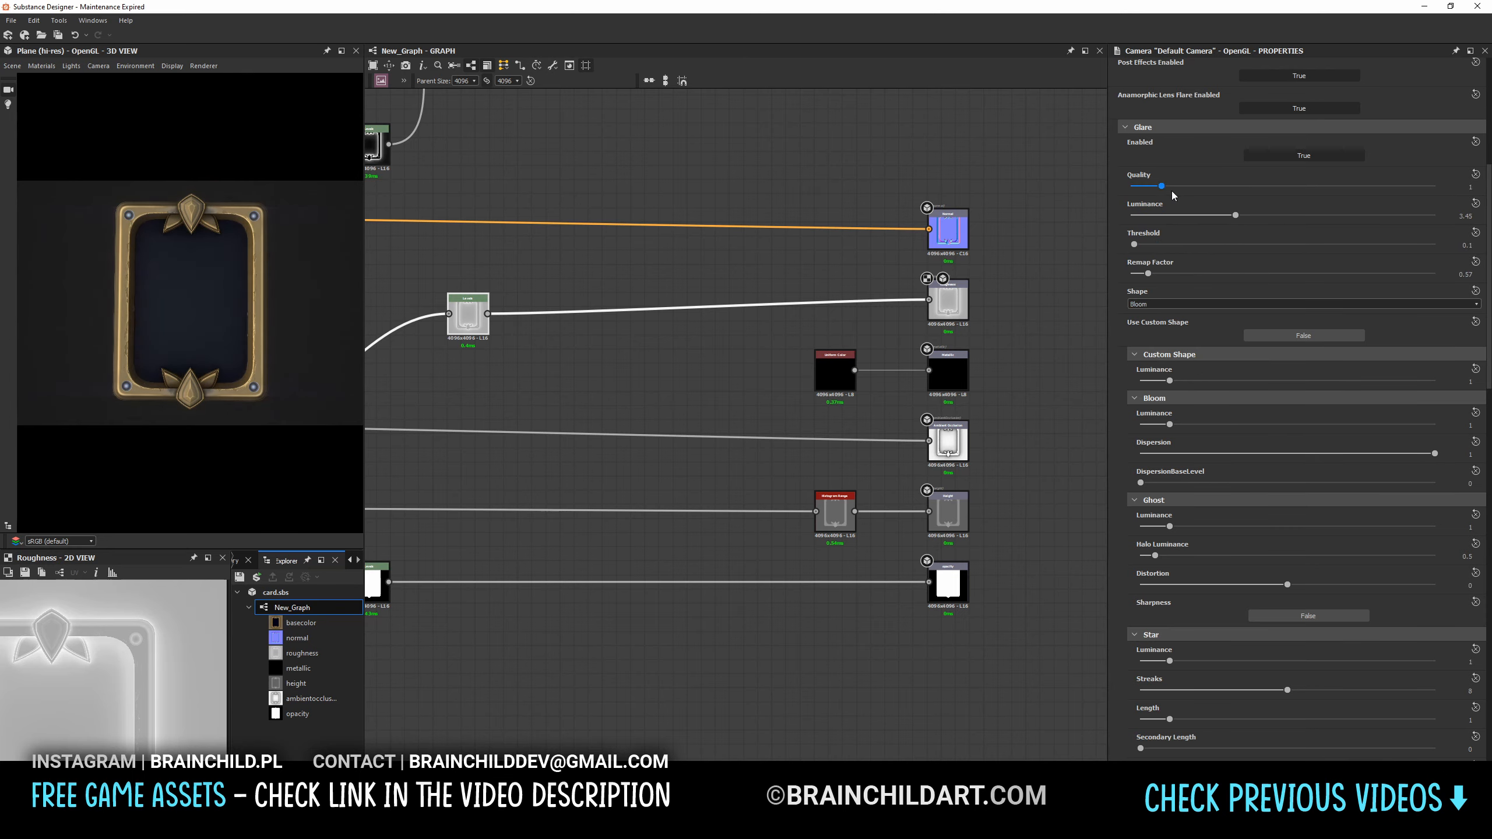
left_click_drag(1284, 217, 1409, 215)
left_click_drag(1314, 186, 1131, 186)
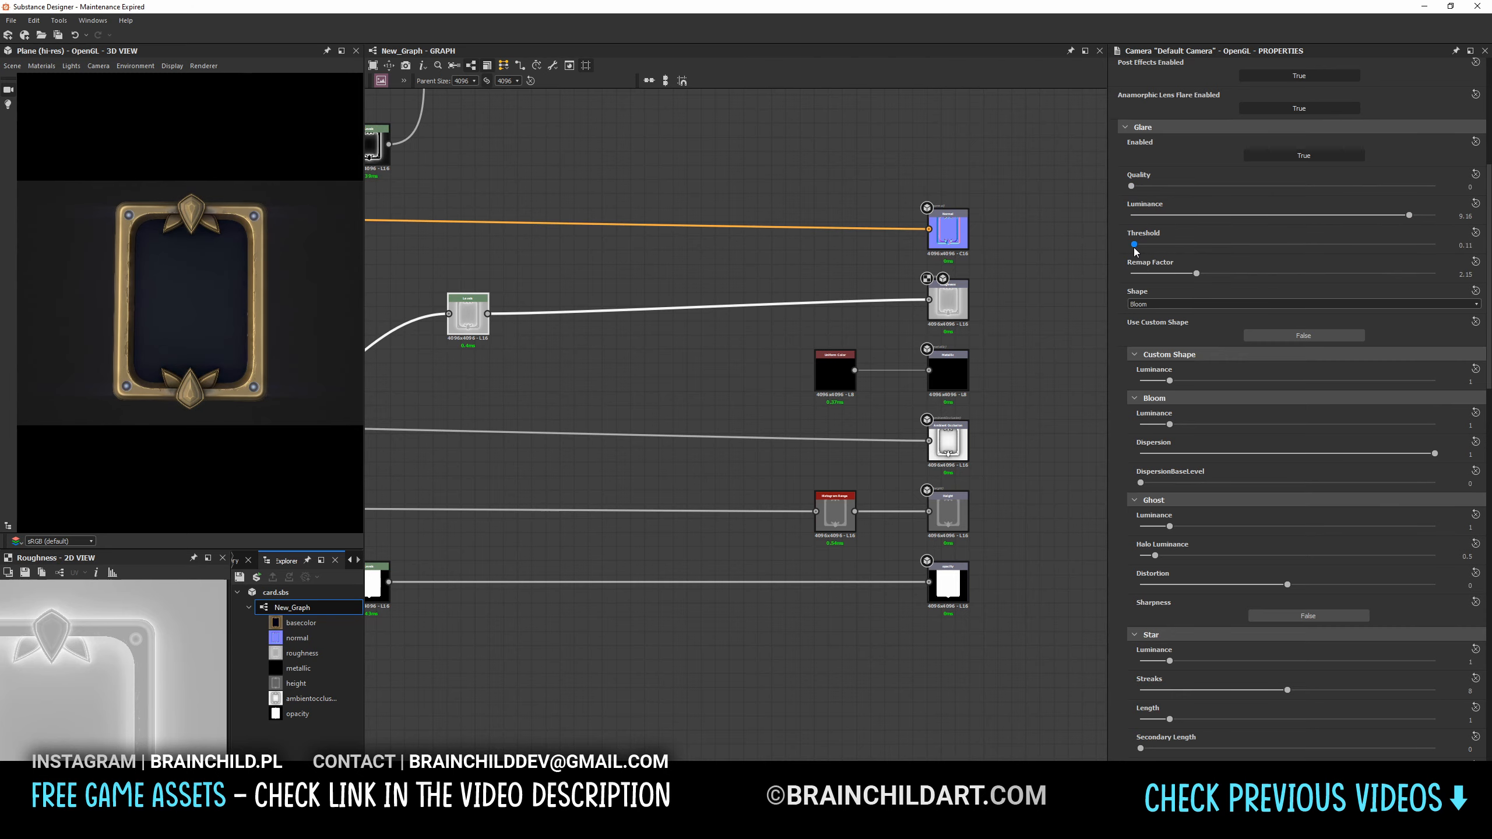
Enable ghost sharpness and a custom glare shape with luminance 2.41, and set bloom luminance to 0.24 and ghost luminance to 1.76
scroll(1208, 508, "down", 4)
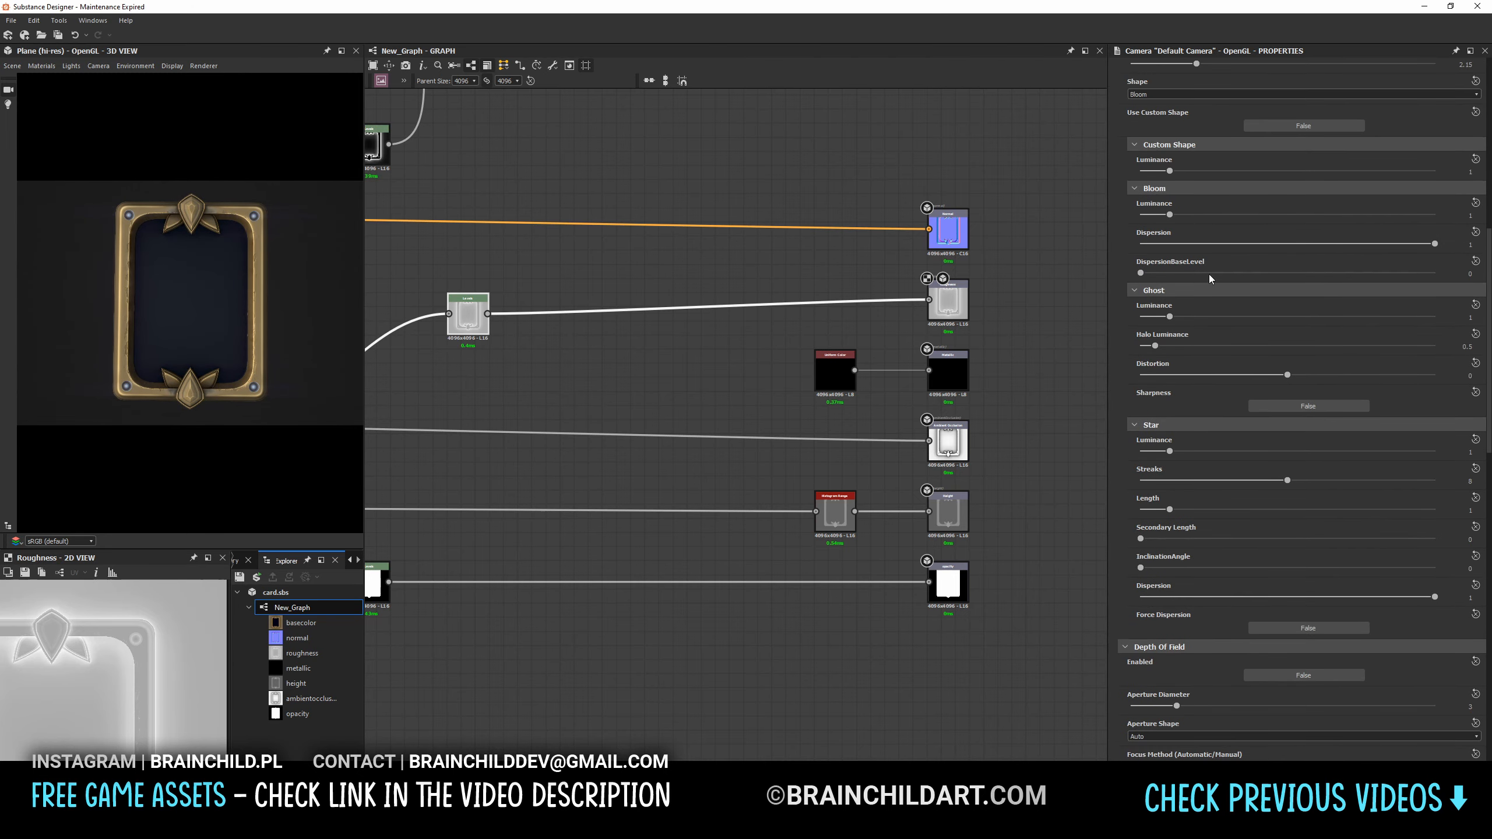
scroll(1237, 233, "up", 1)
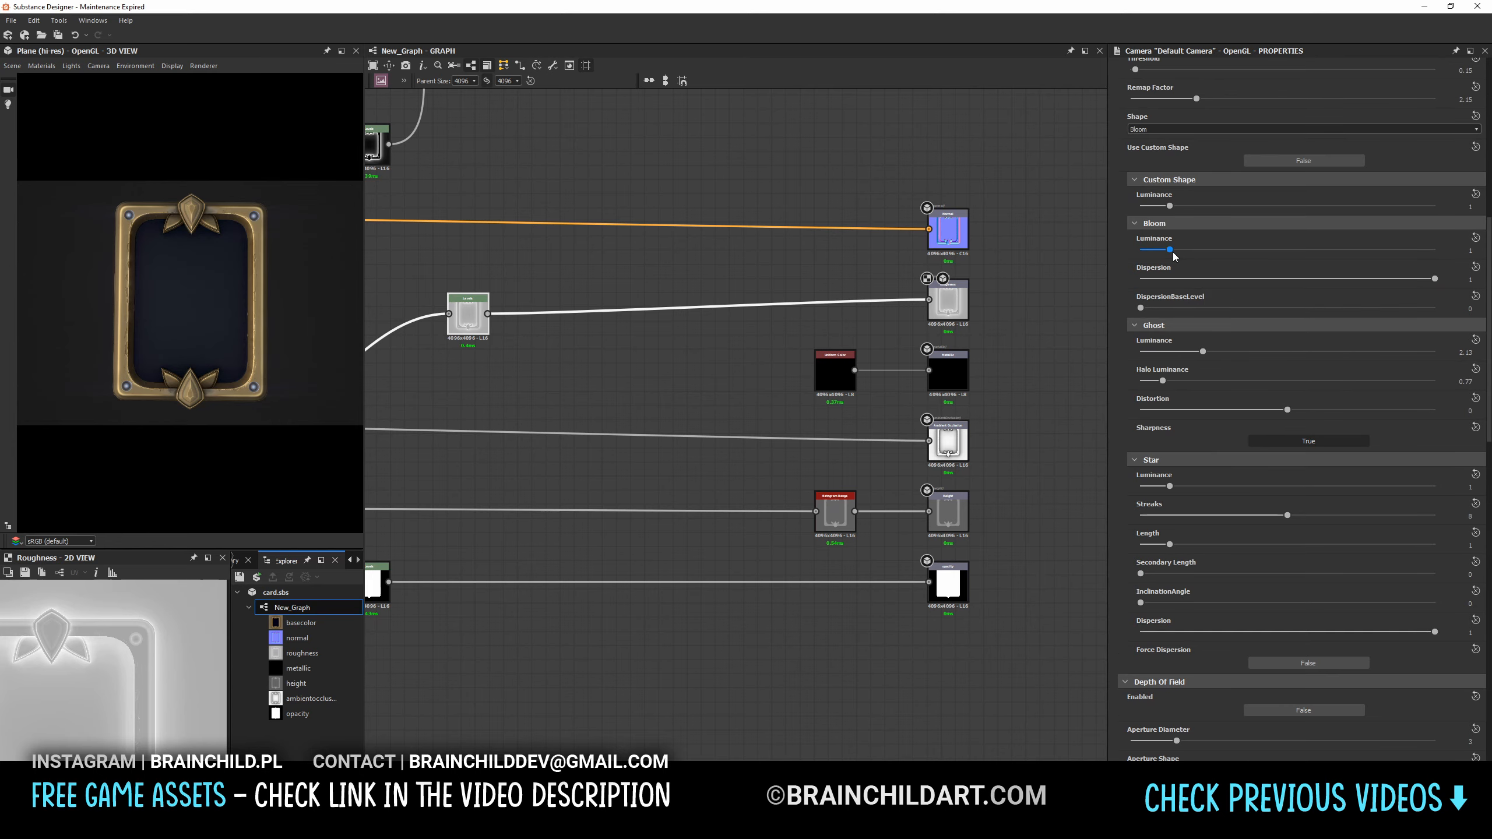
left_click_drag(1170, 206, 1335, 206)
left_click(1303, 160)
left_click_drag(1335, 206, 1210, 205)
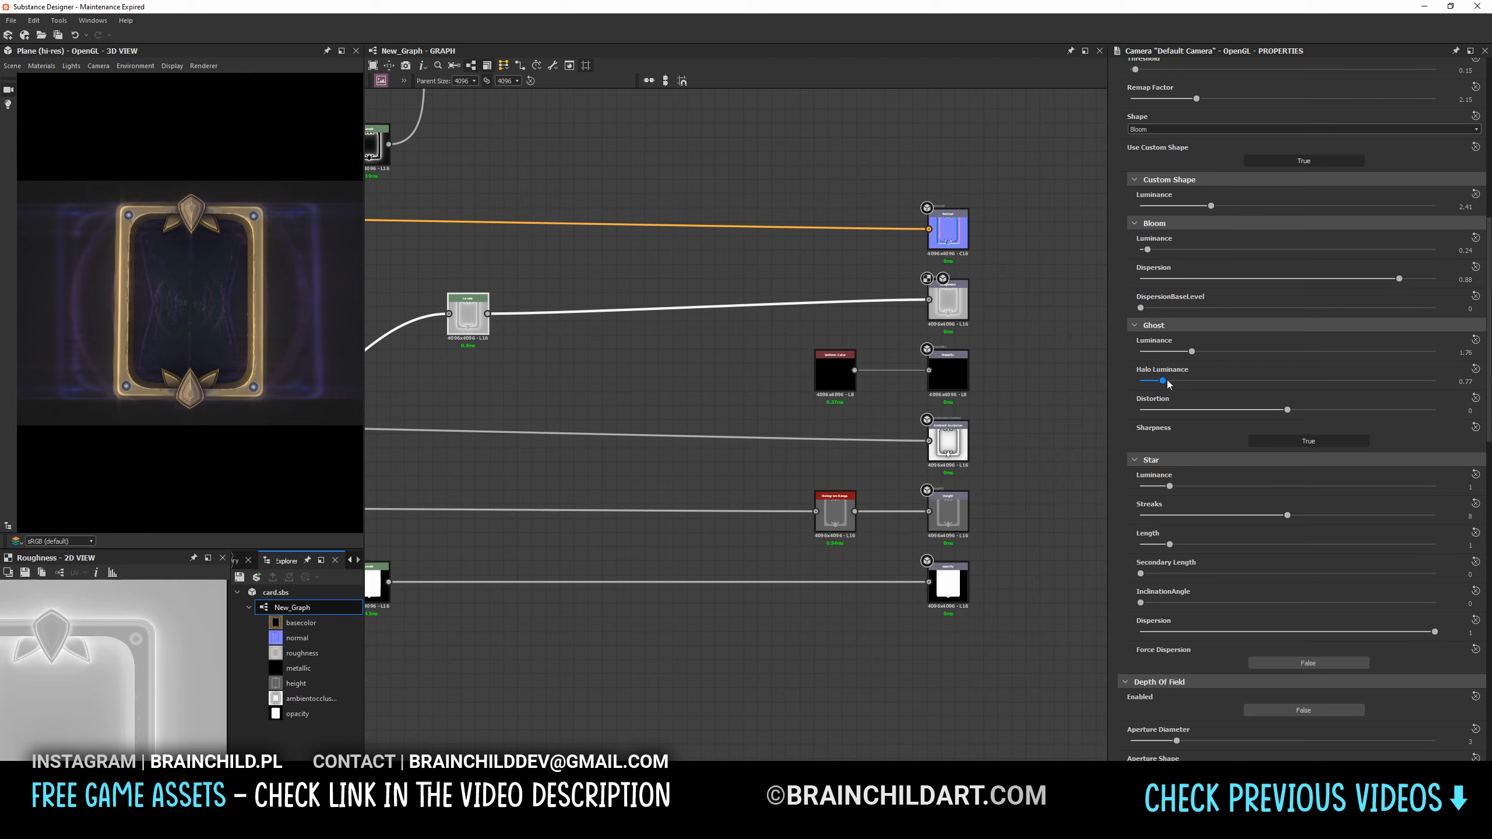
scroll(1269, 395, "up", 2)
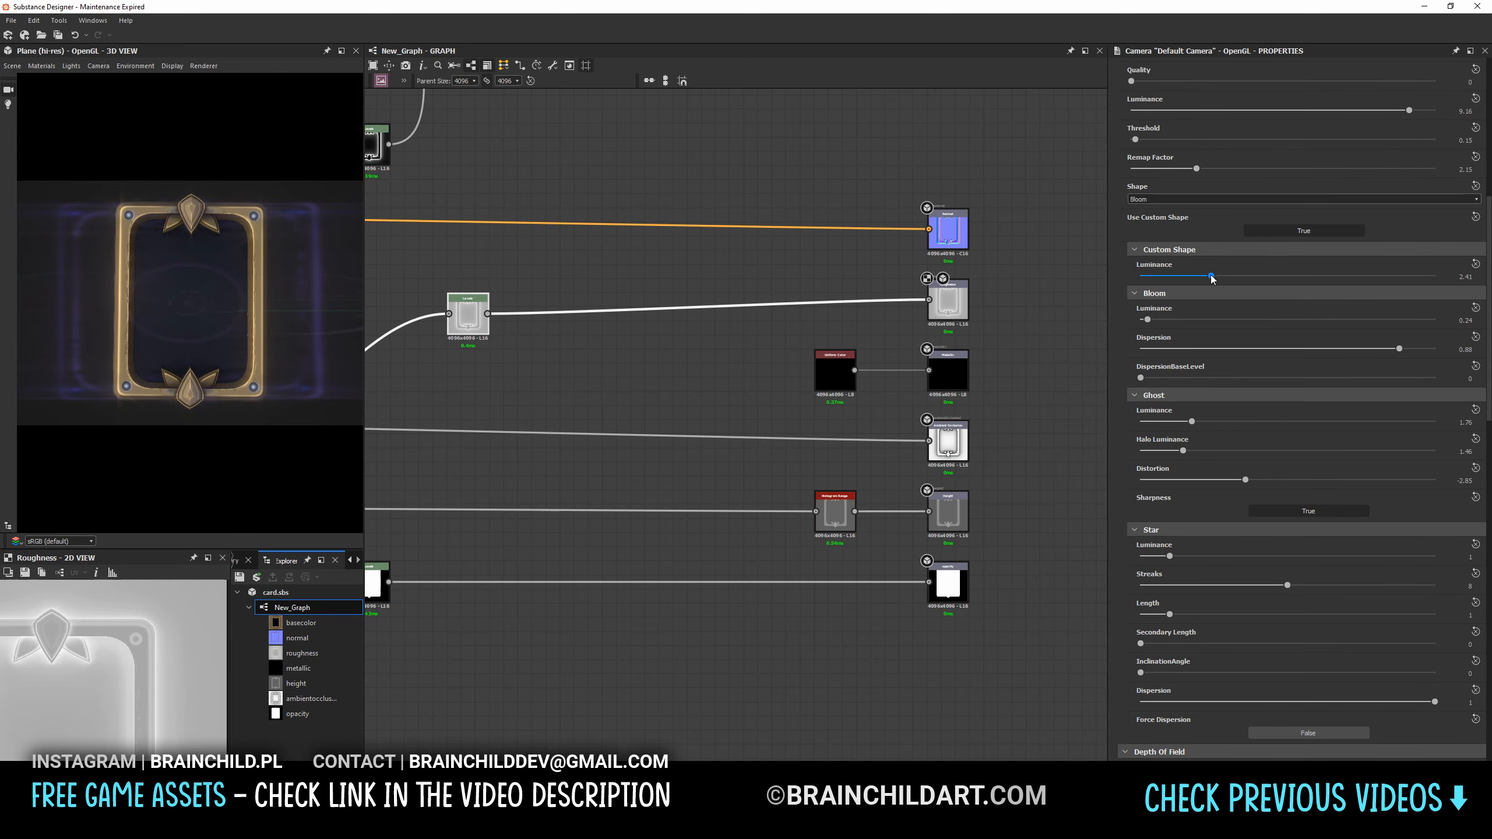
Set the glare luminance to 9.1, remap factor to 0.61, bloom luminance to 4.96 and dispersion to 0, and disable the custom shape
left_click_drag(1211, 276, 1279, 282)
left_click_drag(1197, 168, 1149, 194)
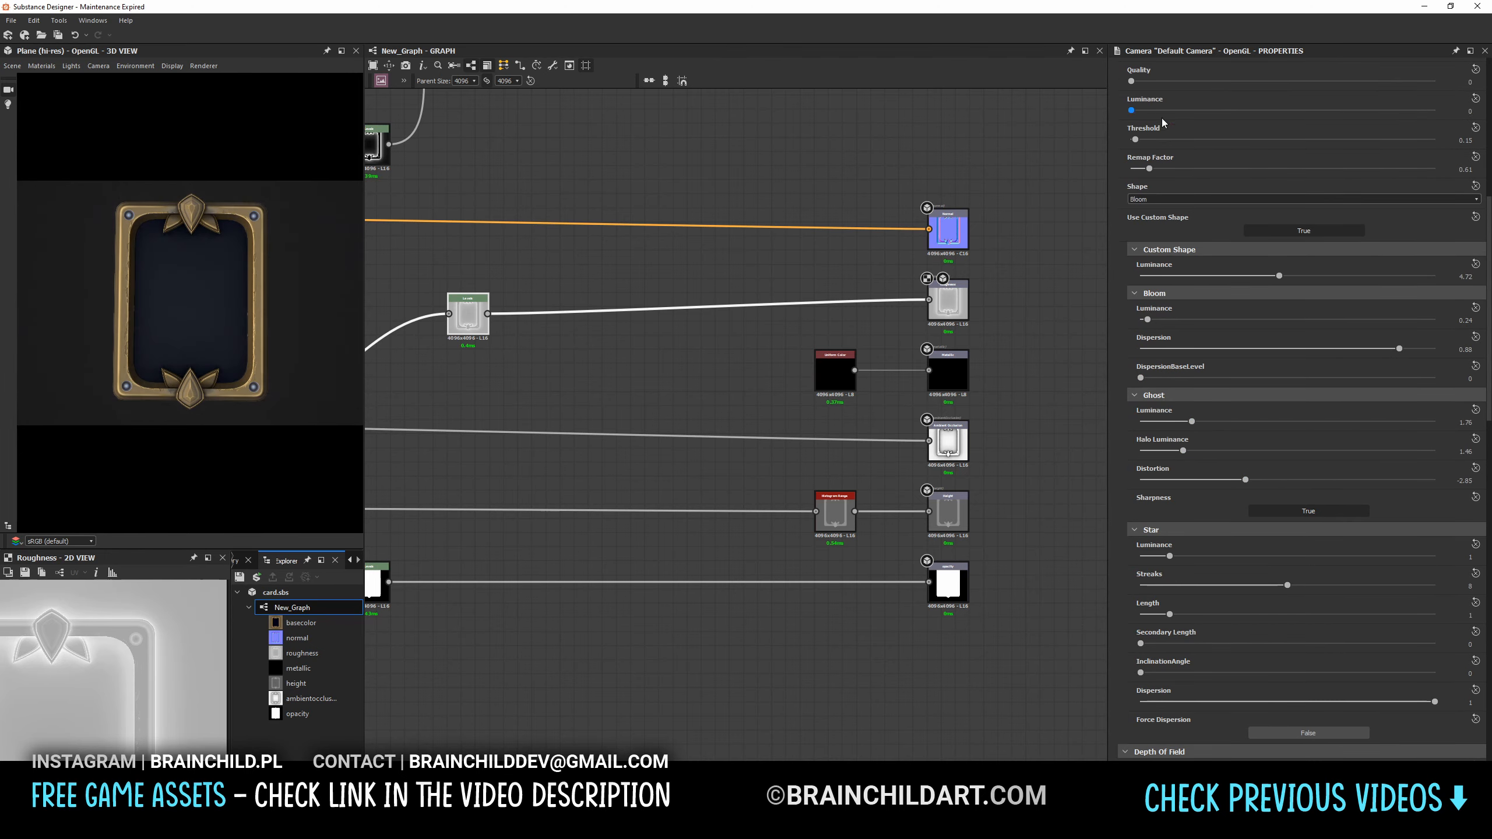
scroll(1184, 264, "up", 2)
left_click(1149, 269)
left_click(1145, 281)
left_click_drag(1279, 346, 1426, 352)
left_click_drag(1148, 390, 1287, 393)
left_click_drag(1185, 455, 1138, 451)
left_click(1269, 301)
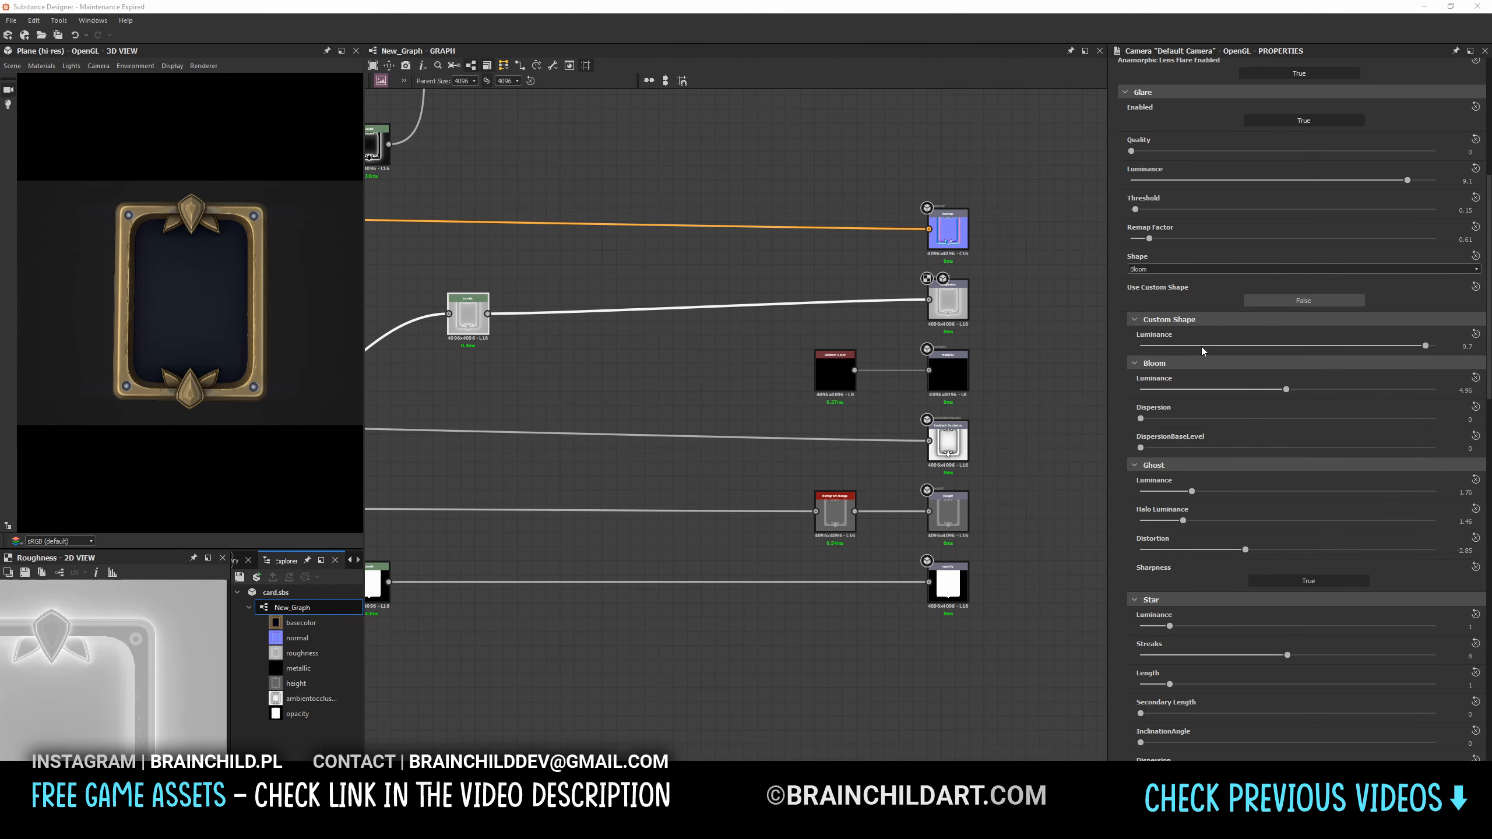
Set the glare quality to 3 and check the glowing frame in an enlarged 3D view
scroll(295, 345, "down", 1)
scroll(293, 343, "up", 3)
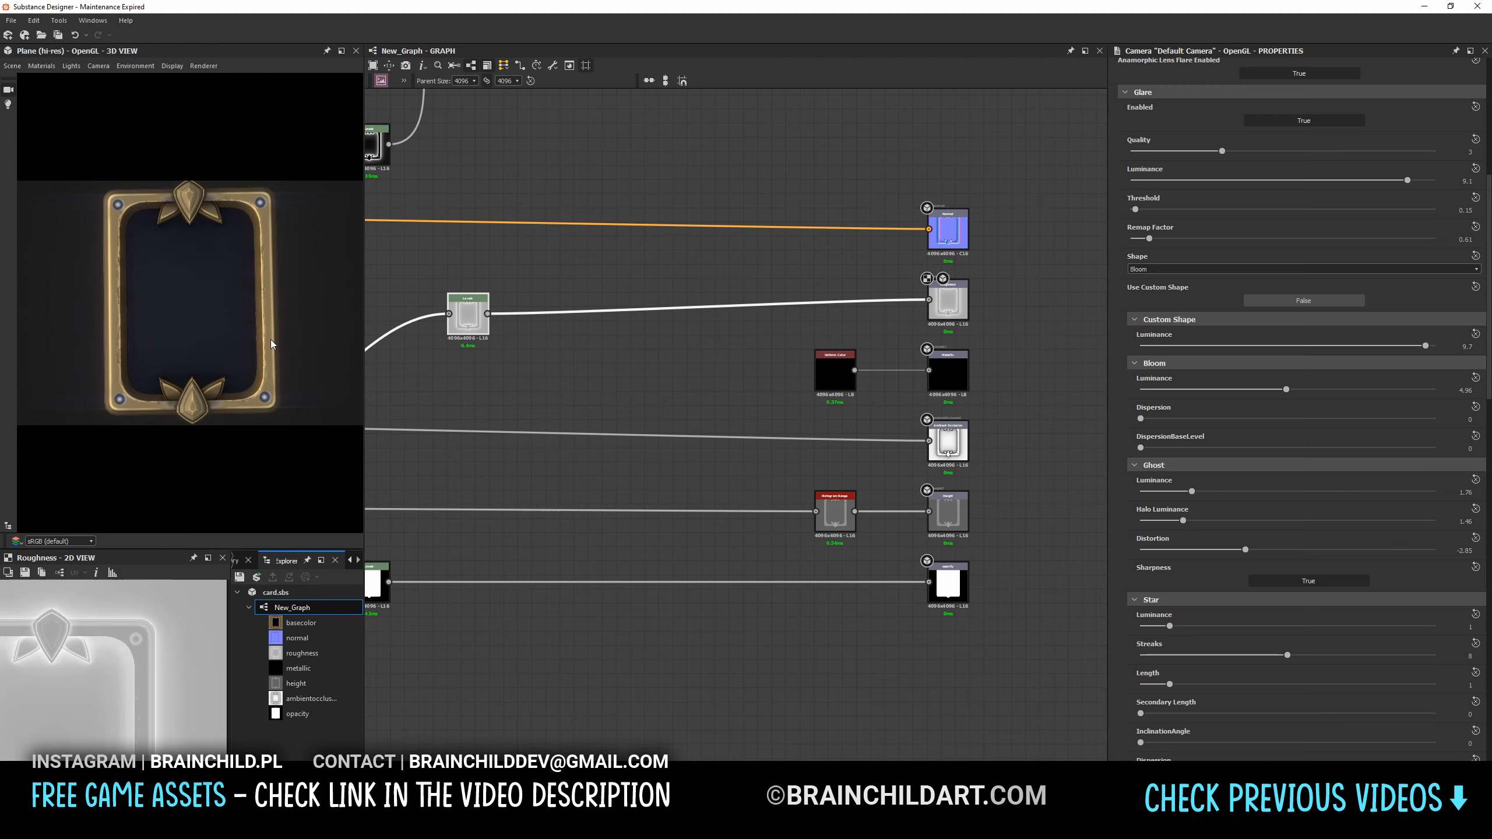
left_click(341, 52)
scroll(767, 453, "down", 2)
scroll(768, 457, "down", 2)
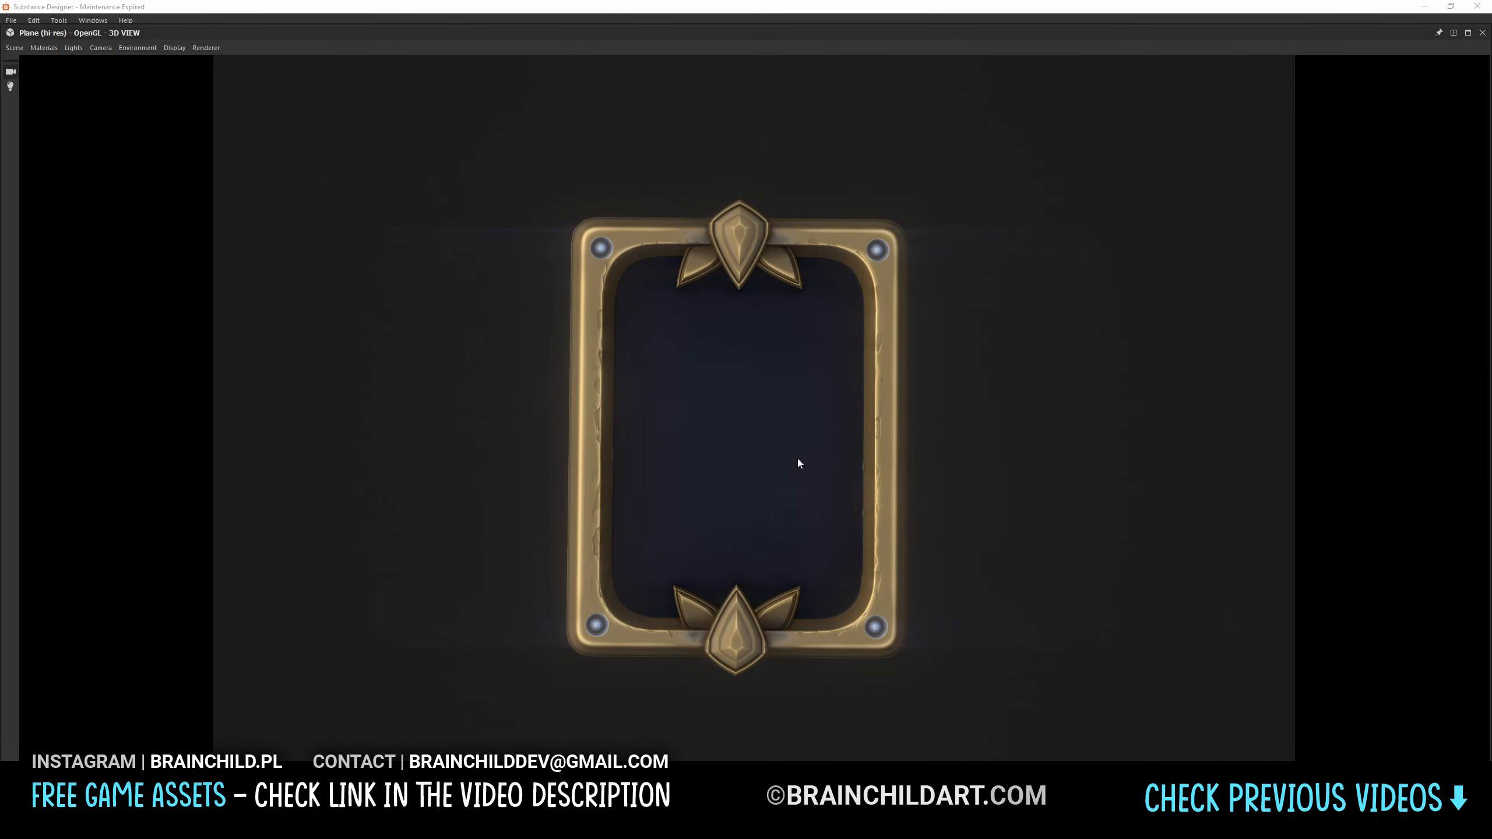
left_click(1453, 33)
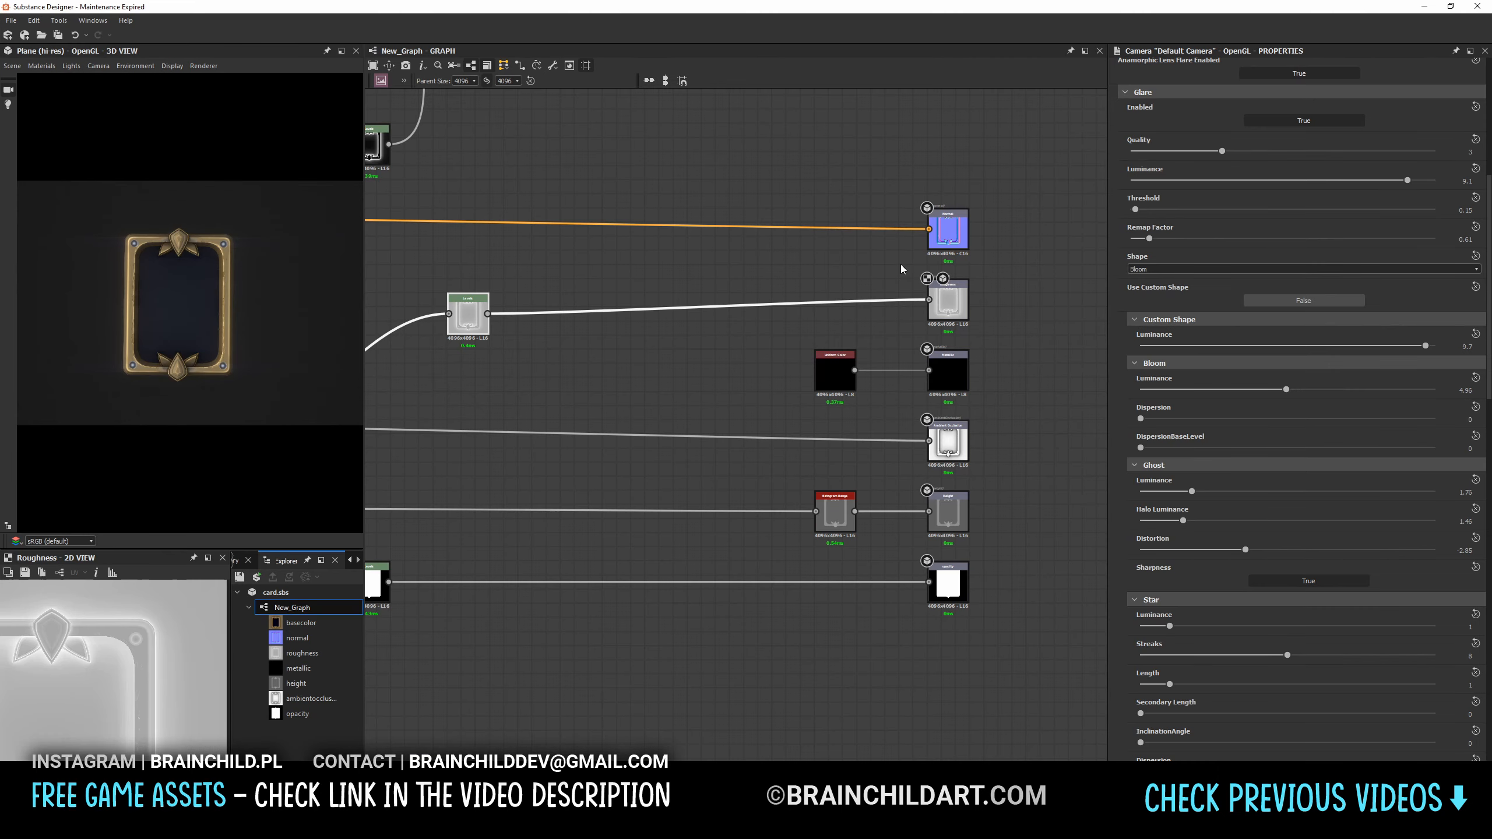
Insert a Blend node after the last Mirror Grayscale in the corner ring branch
mouse_move(696, 300)
middle_mouse_down()
mouse_move(856, 343)
mouse_move(1074, 294)
middle_mouse_up()
mouse_move(435, 286)
middle_mouse_down()
mouse_move(660, 236)
mouse_move(999, 353)
middle_mouse_up()
scroll(706, 304, "up", 3)
left_click(709, 188)
middle_click_drag(708, 188, 715, 287)
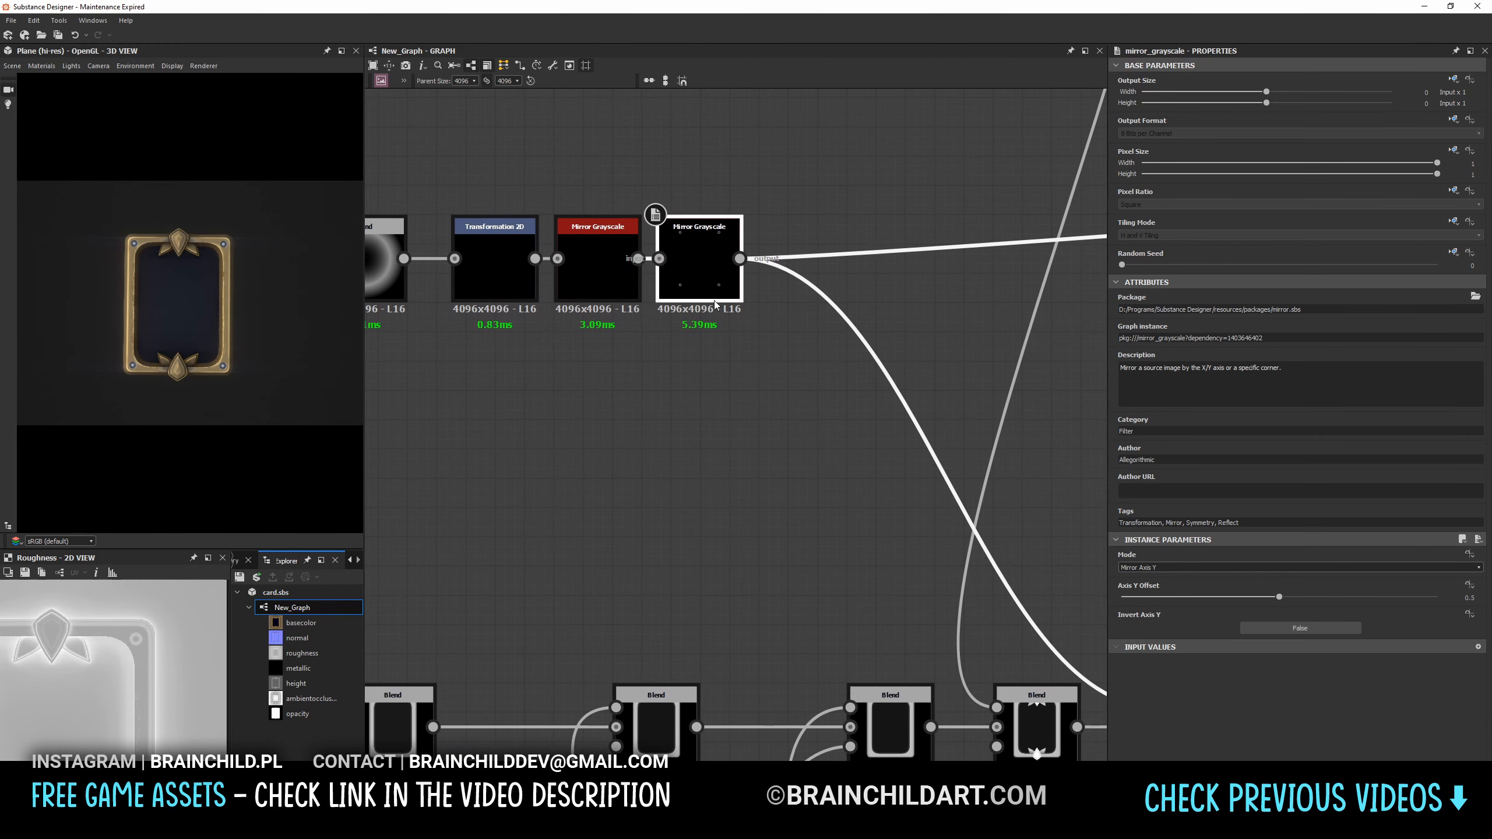
left_click(951, 492)
key("b")
left_click_drag(933, 505, 848, 416)
middle_click_drag(847, 416, 711, 442)
left_click_drag(722, 407, 722, 258)
Feed the mirrored rings through a Directional Warp into the new Blend, with a Fractal Sum Base as the warp's intensity input
left_click_drag(602, 283, 624, 175)
type("dir")
left_click(688, 226)
key("space")
type("sum")
left_click(749, 282)
scroll(163, 290, "up", 3)
scroll(163, 290, "up", 4)
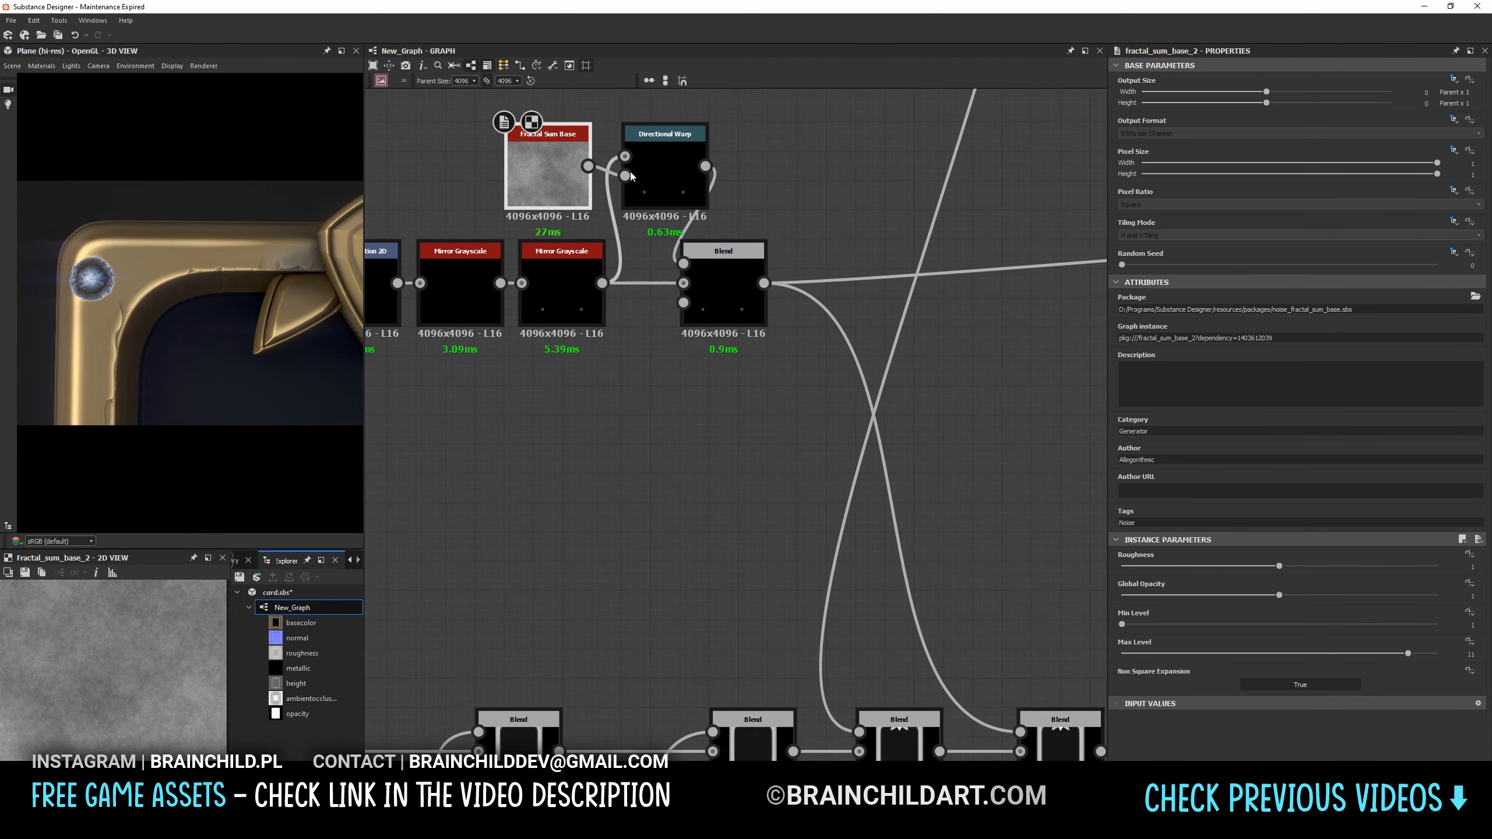
Set the Directional Warp's intensity to 1.11 and check the corner ring up close in the 3D view
double_click(663, 183)
middle_click_drag(663, 183, 794, 363)
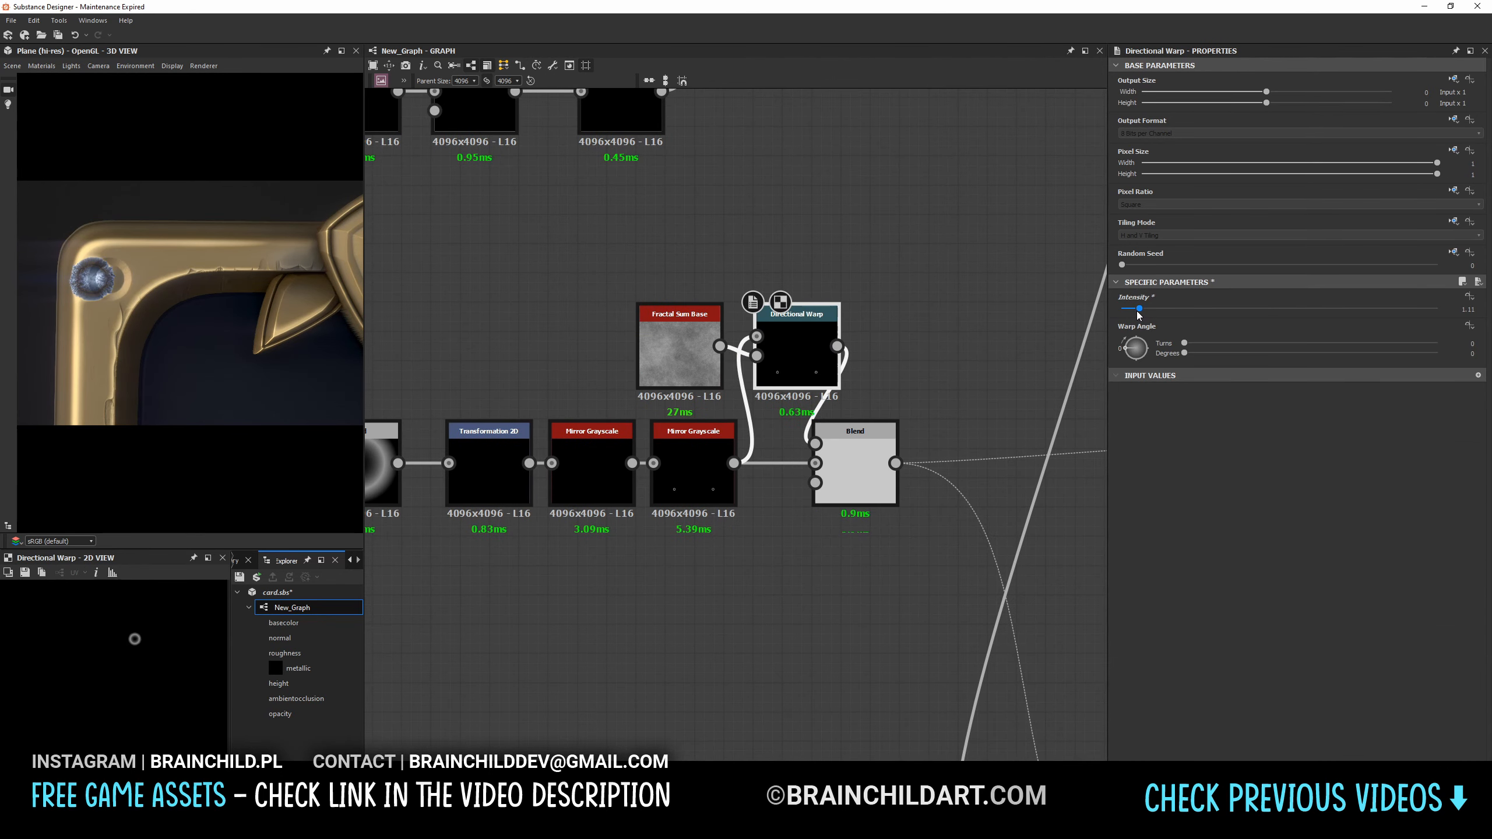
scroll(190, 340, "up", 4)
middle_click_drag(190, 339, 328, 344)
Replace the Directional Warp with a Multi Directional Warp Grayscale, connecting Fractal Sum Base to its intensity input
left_click_drag(681, 359, 623, 314)
left_click(800, 358)
key("space")
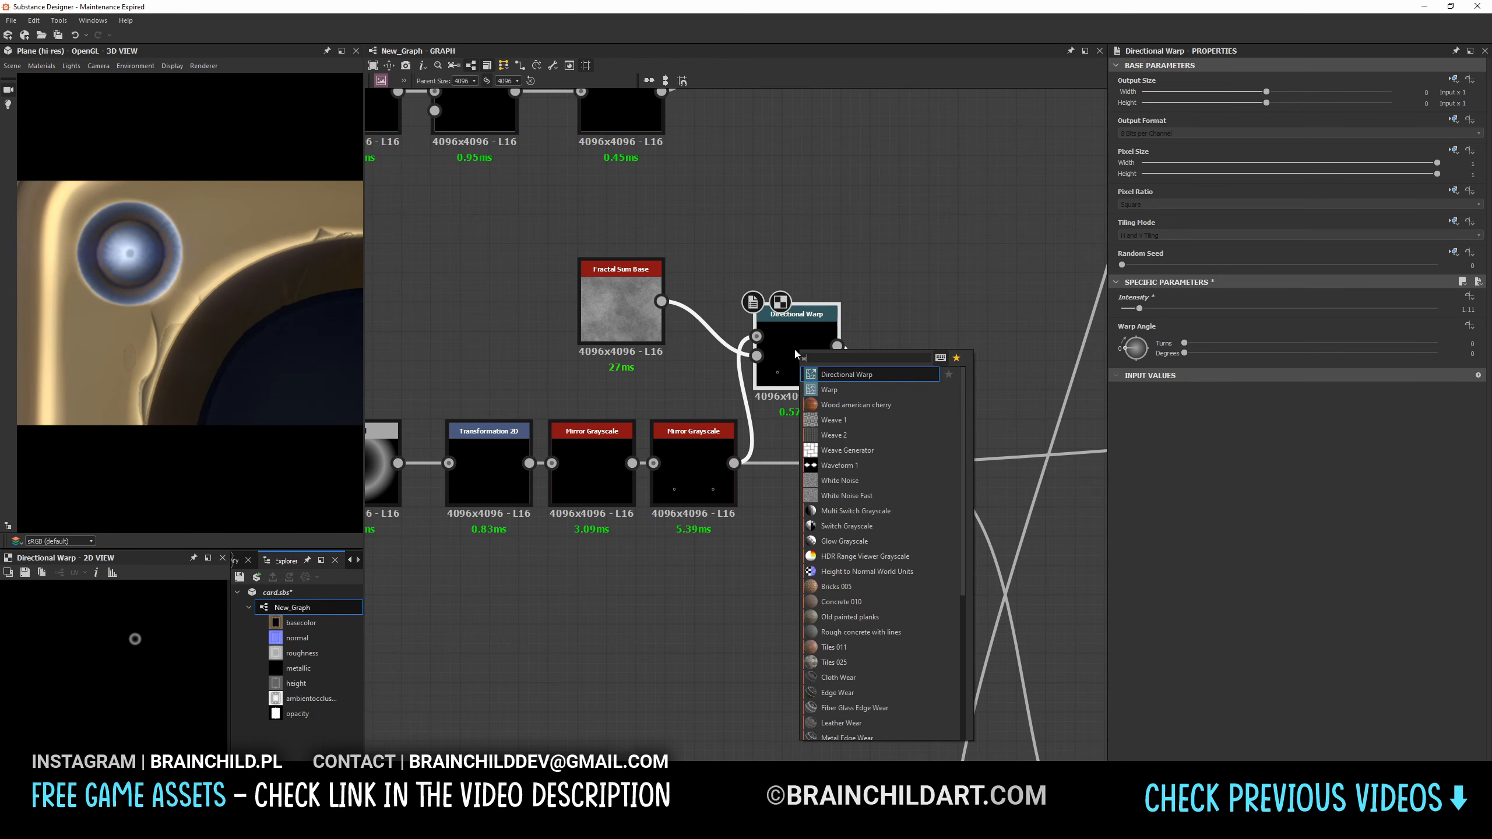
type("mul")
key("Return")
left_click(799, 361)
key("BackSpace")
left_click_drag(943, 366, 796, 337)
left_click_drag(662, 302, 757, 327)
left_click(802, 346)
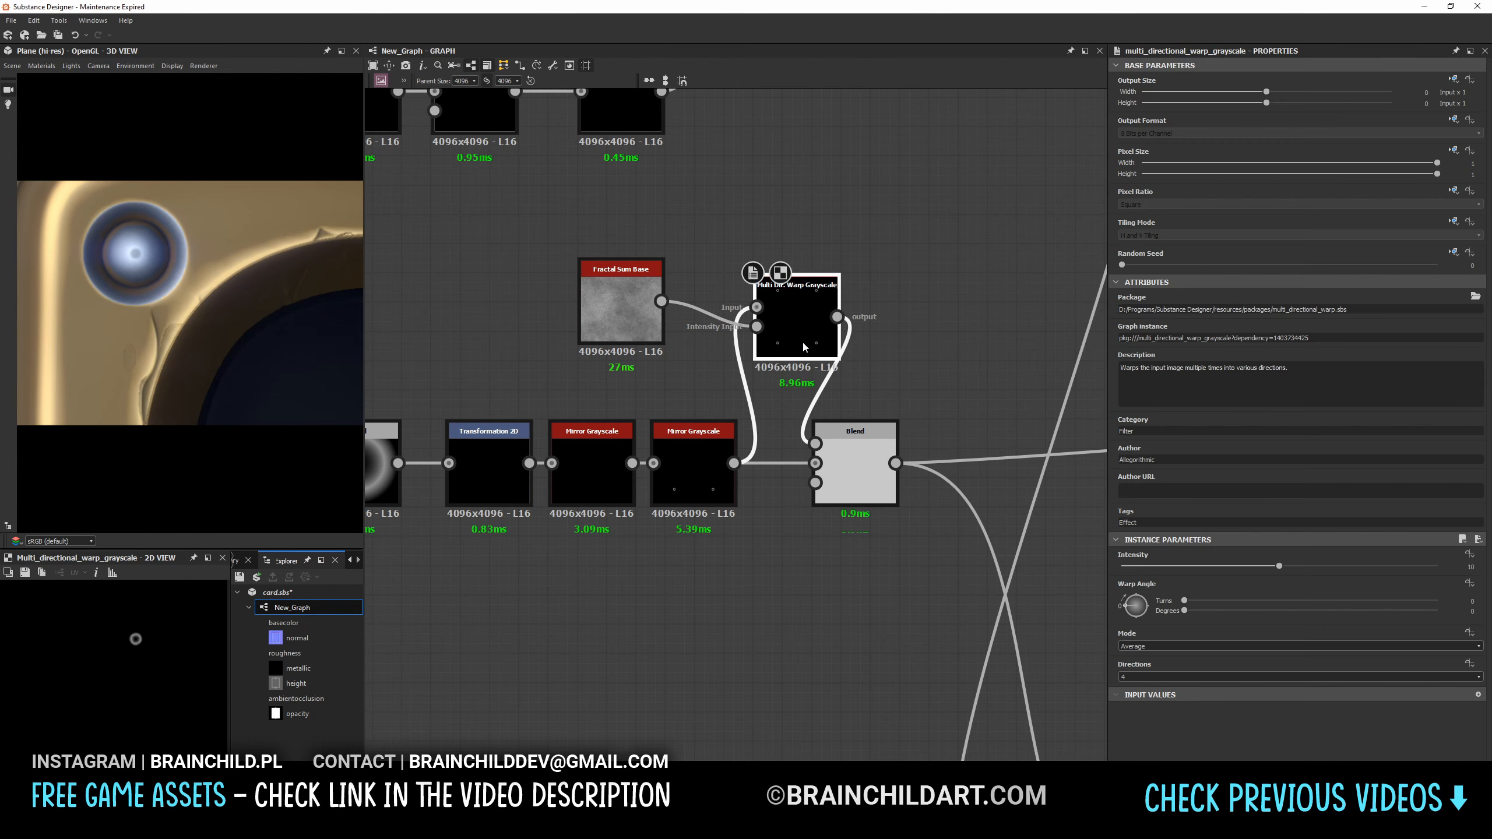
Reduce the Fractal Sum Base output size to one eighth of the parent and space the noise and warp nodes apart
left_click(633, 311)
left_click_drag(1266, 102, 1237, 102)
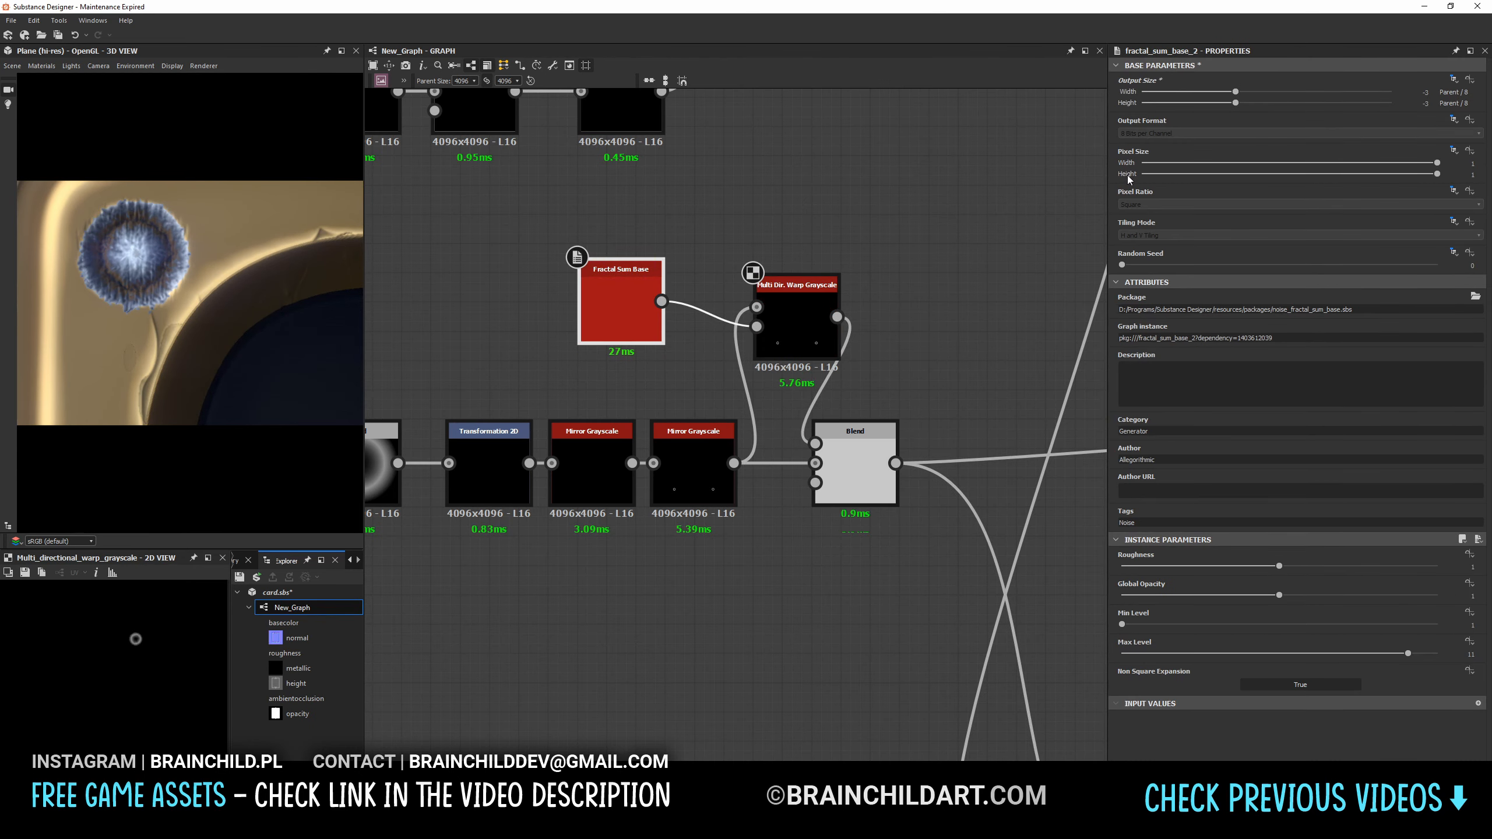
left_click_drag(621, 305, 533, 304)
left_click_drag(797, 320, 738, 321)
Insert a Levels node with a narrowed input range after the ring's warp, and set the Blend to Min (Darken) at about 0.38 opacity
left_click(854, 470)
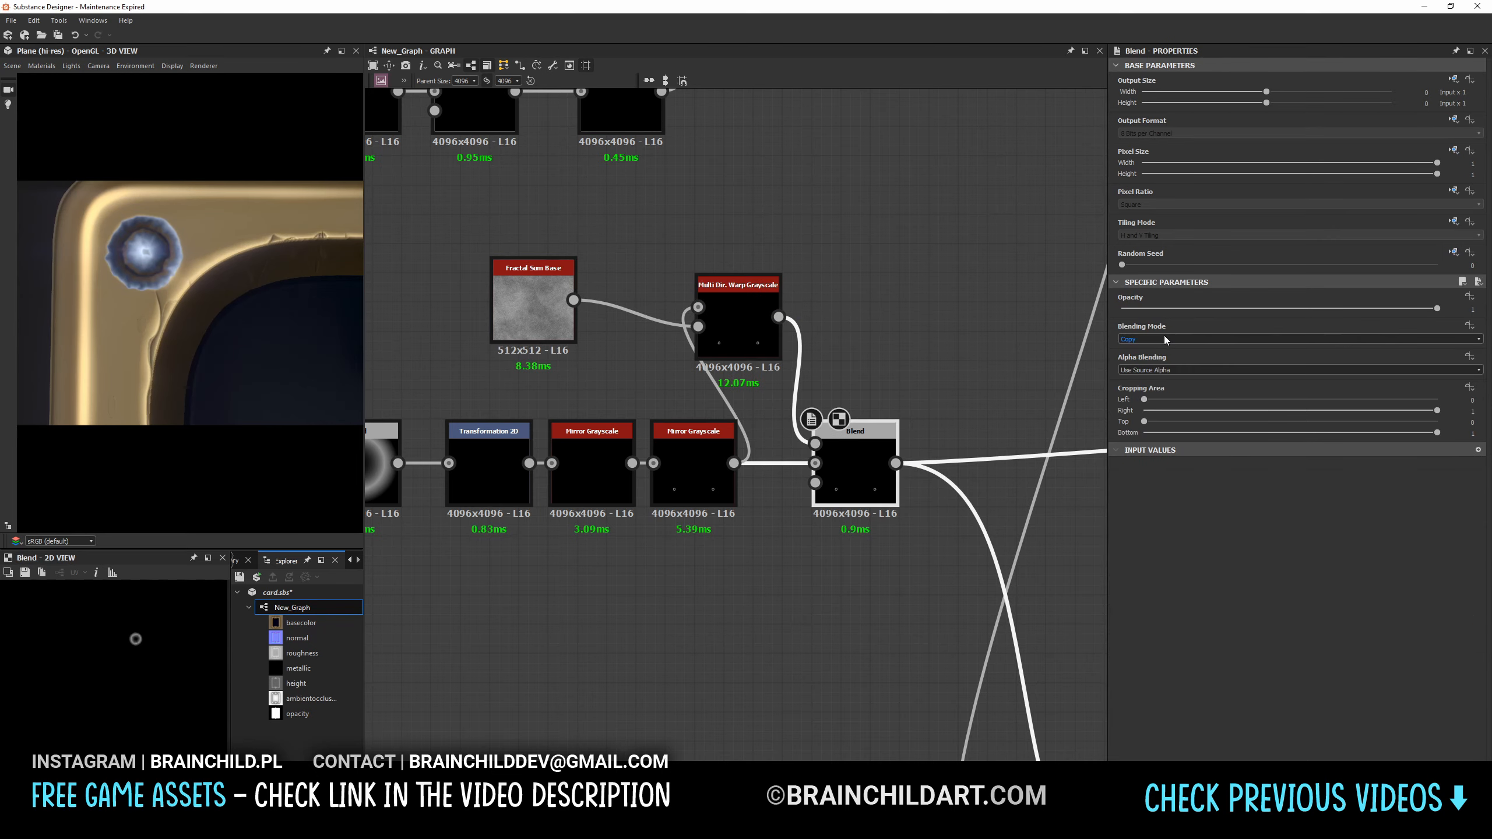
left_click(753, 346)
key("space")
type("lev")
key("Return")
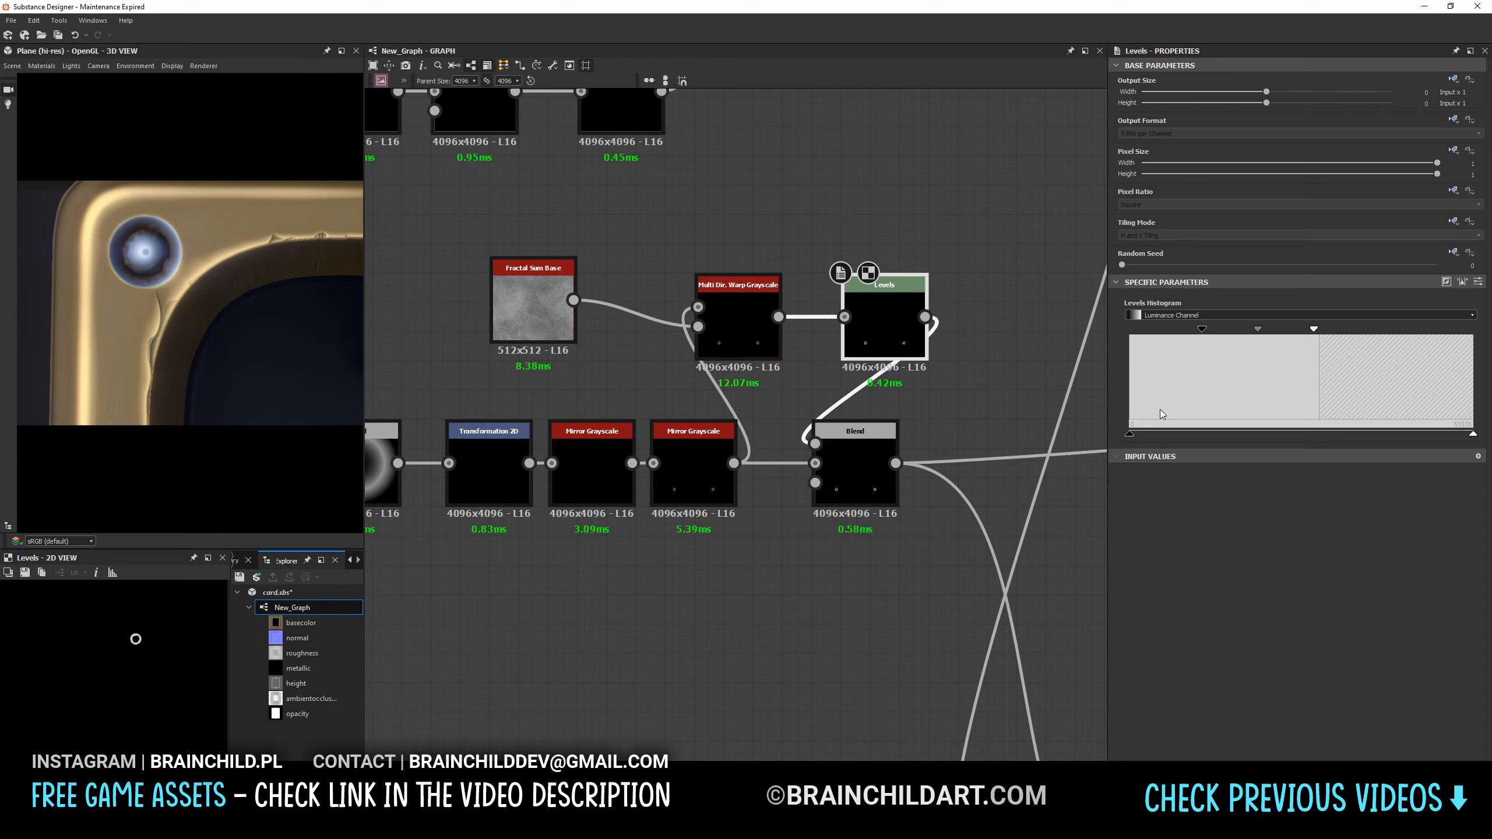
left_click(858, 450)
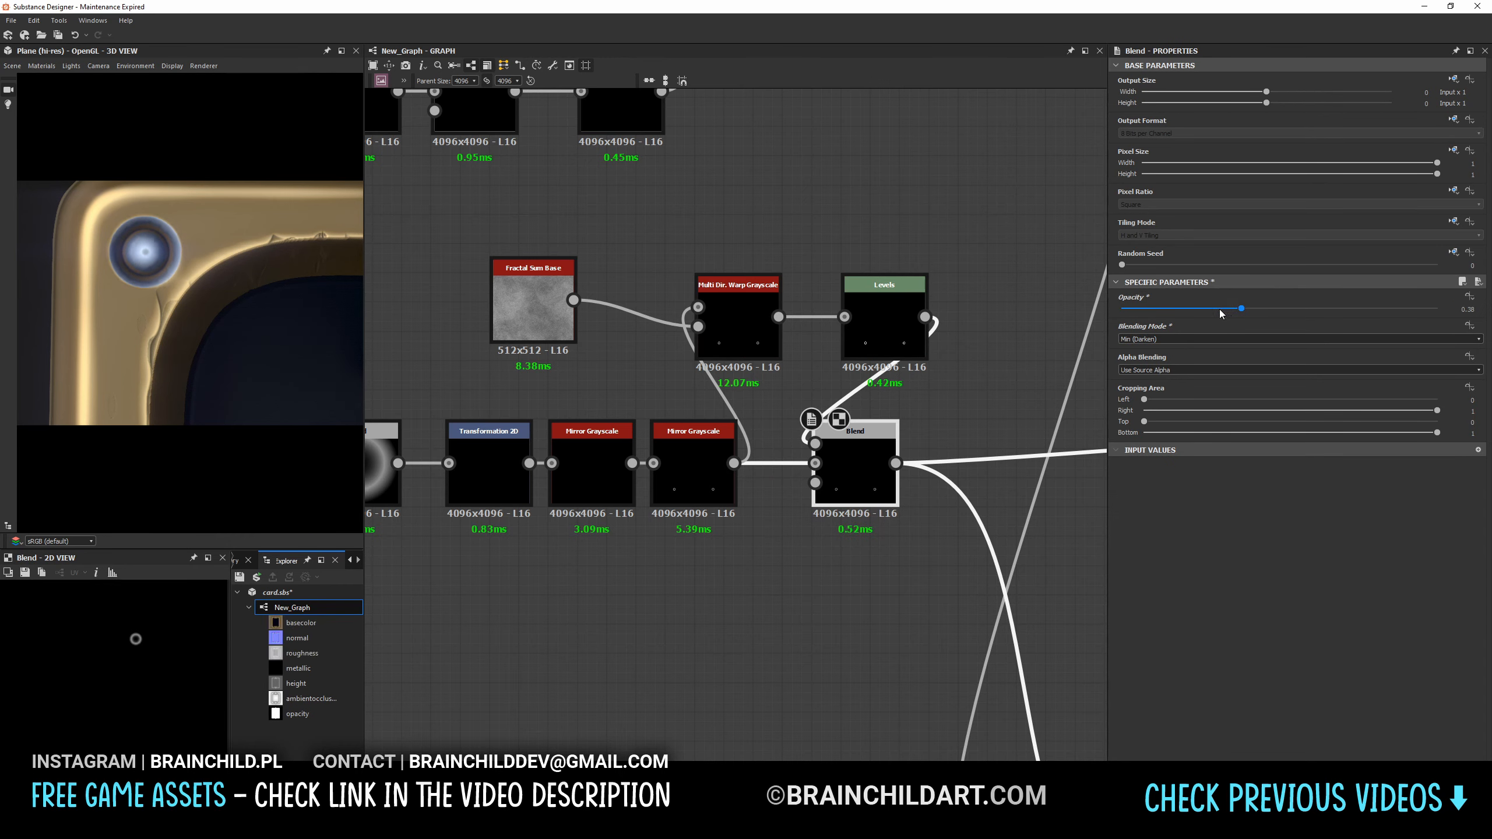
Rework the corner ring's Gradient Map by removing the first key and adding two pale blue-grey keys near the middle
scroll(260, 327, "down", 5)
scroll(259, 327, "up", 5)
middle_click_drag(908, 379, 754, 496)
scroll(946, 390, "down", 3)
scroll(682, 312, "up", 3)
double_click(747, 288)
scroll(130, 692, "up", 4)
middle_click_drag(131, 692, 110, 638)
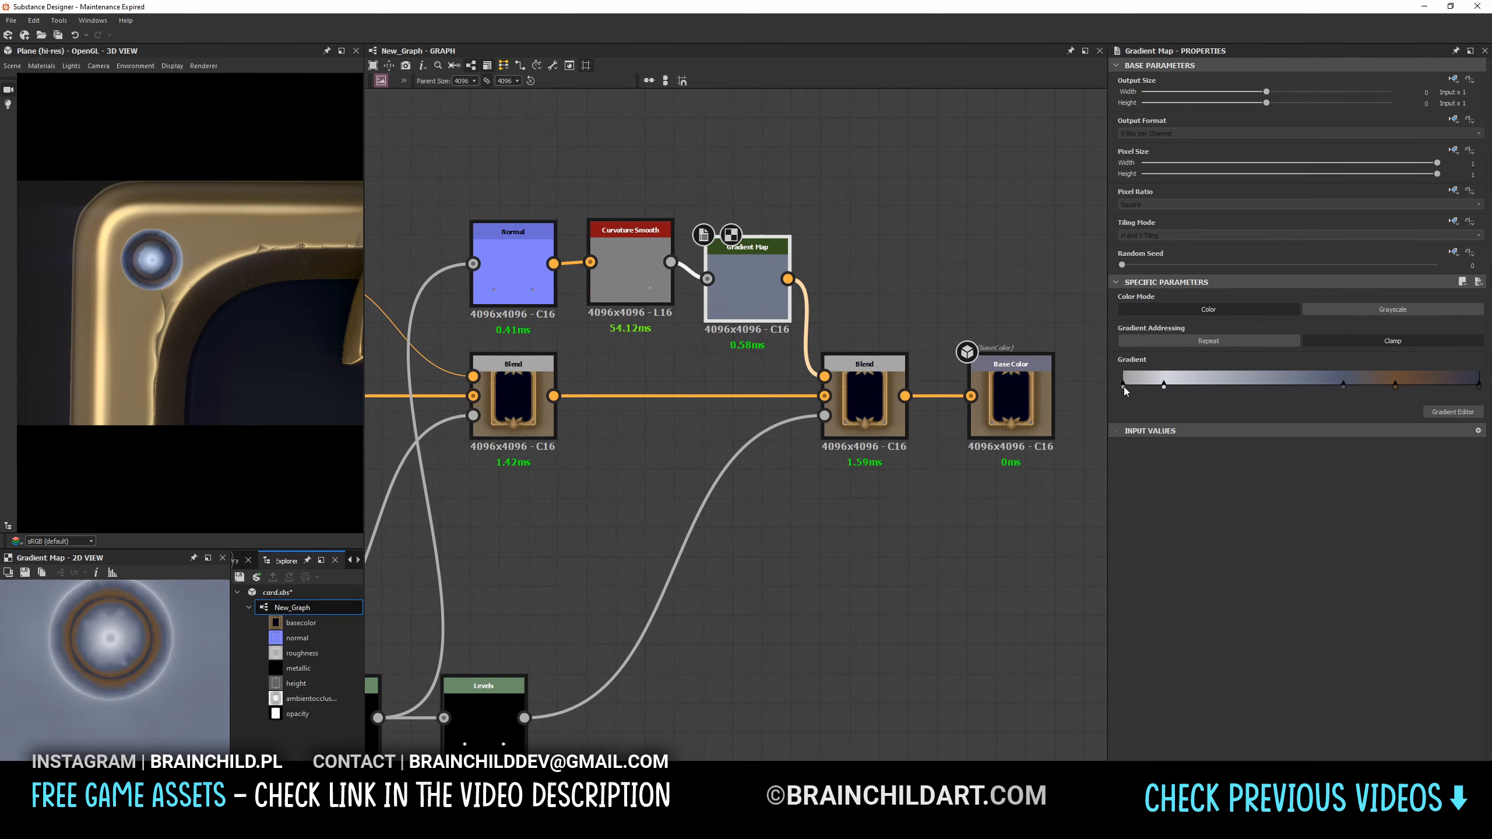
double_click(1124, 387)
left_click_drag(704, 523, 677, 451)
left_click(778, 428)
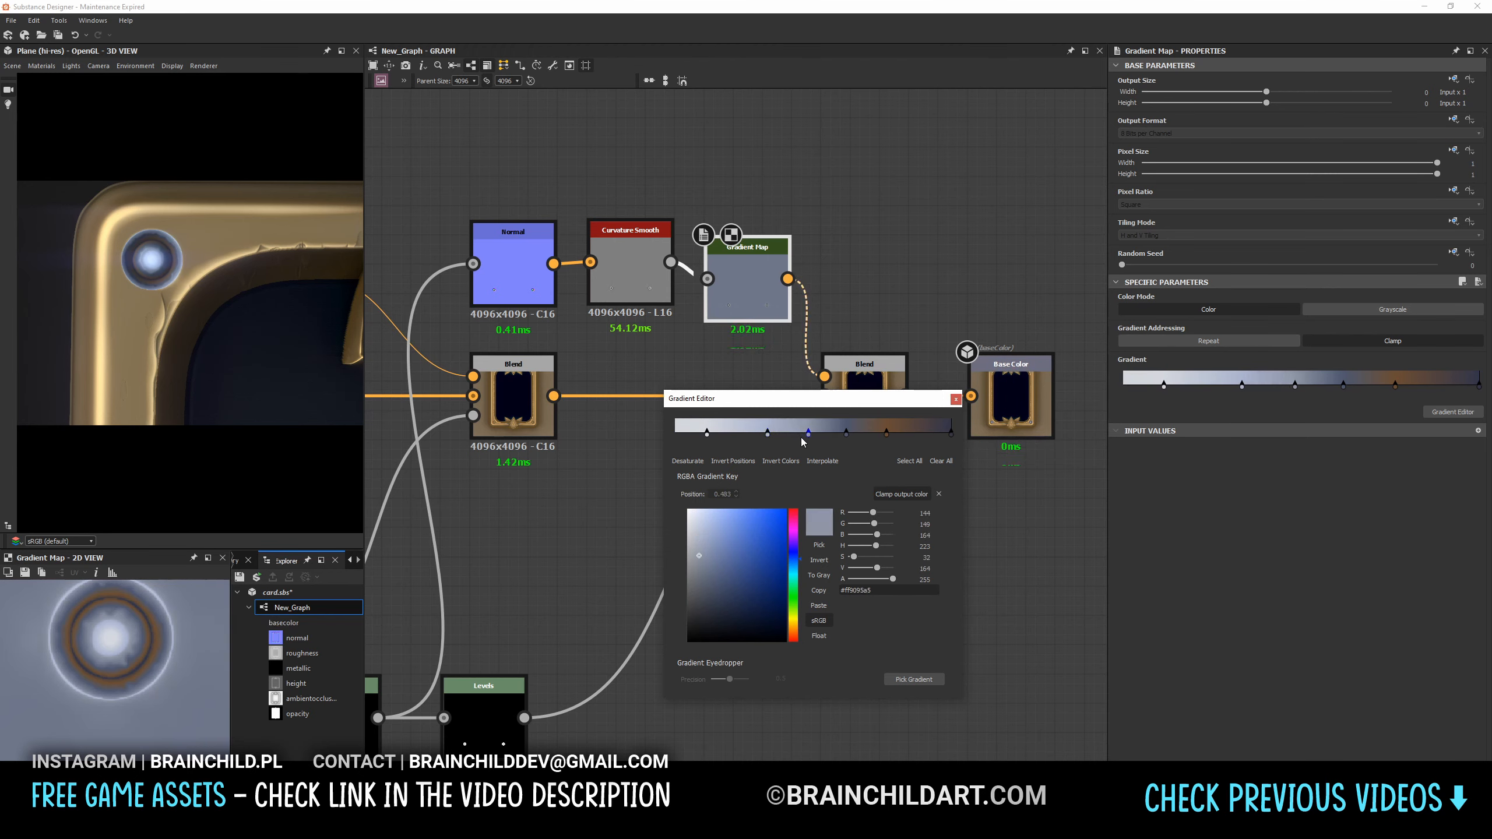
left_click_drag(768, 435, 797, 437)
scroll(153, 300, "down", 5)
left_click_drag(707, 573, 709, 552)
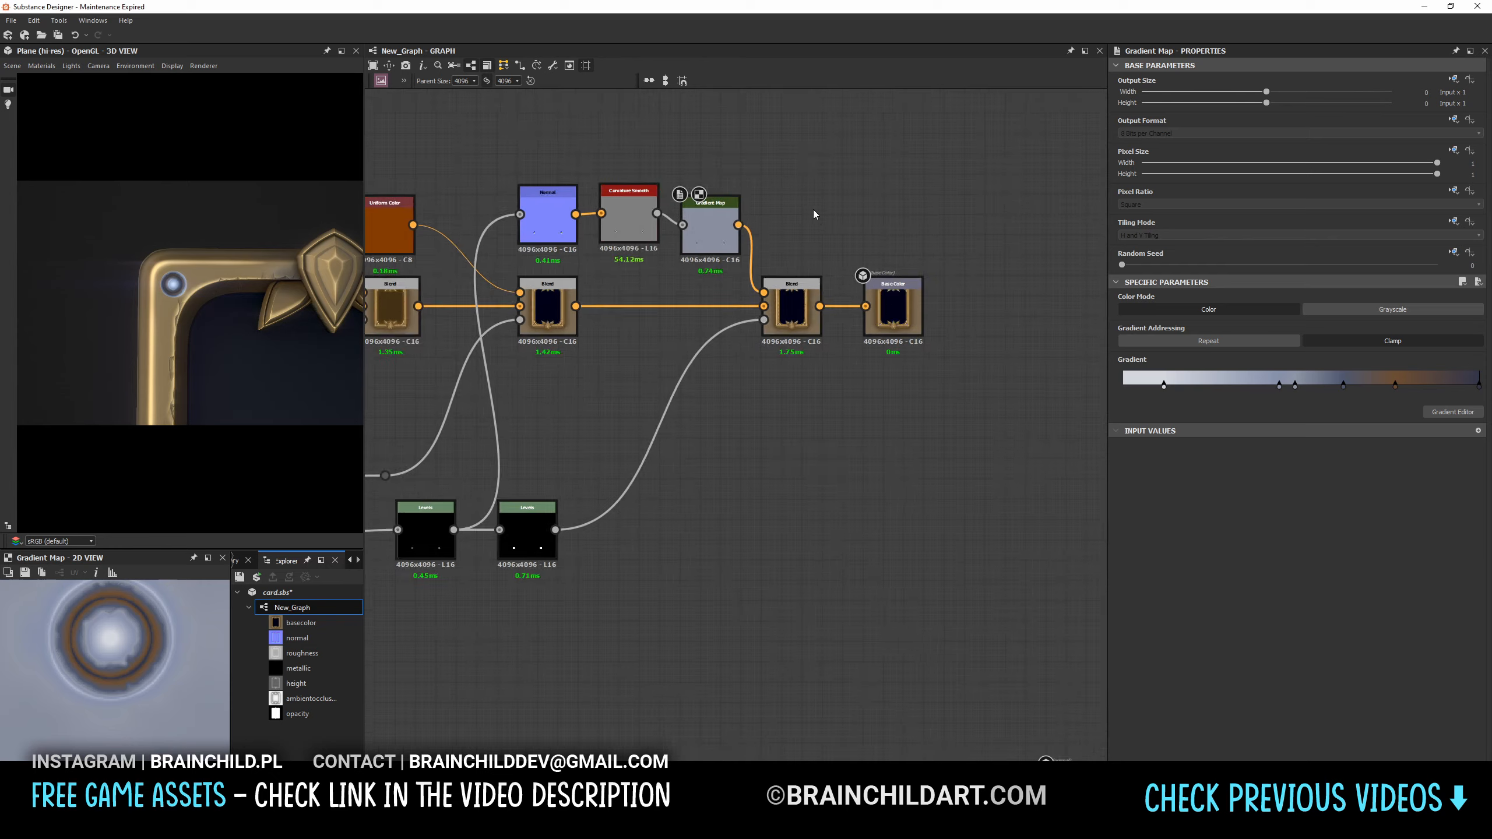
Insert a Blend after the frame's last height Blend and branch a Multi Directional Warp Grayscale from the frame shape
scroll(814, 209, "down", 5)
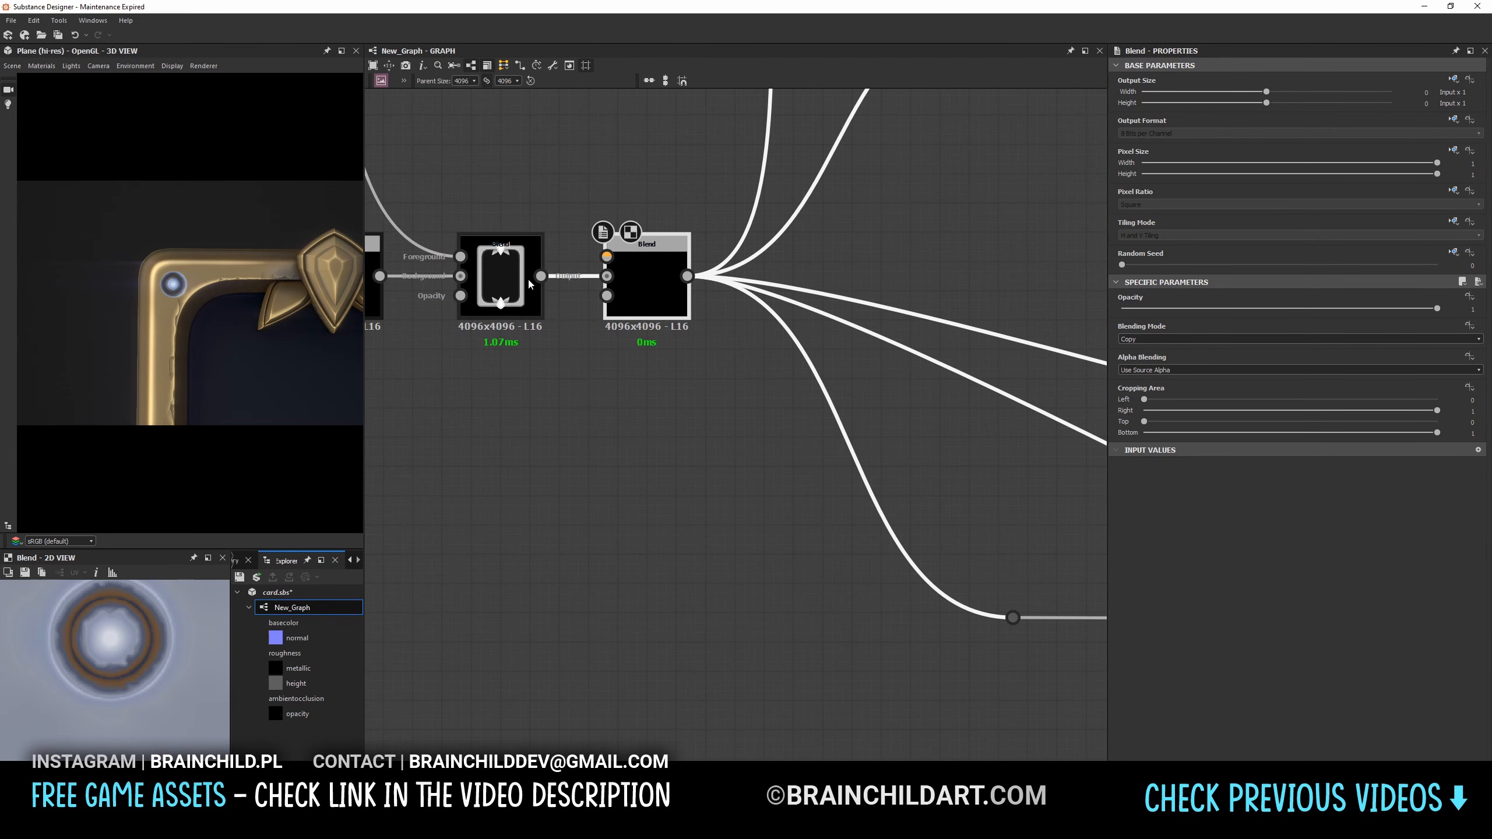
key("space")
key("Down")
key("Down")
key("Return")
Drive the frame's warp with a second Fractal Sum Base, feed it into the new Blend, and set that Blend to Min (Darken)
scroll(692, 298, "down", 5)
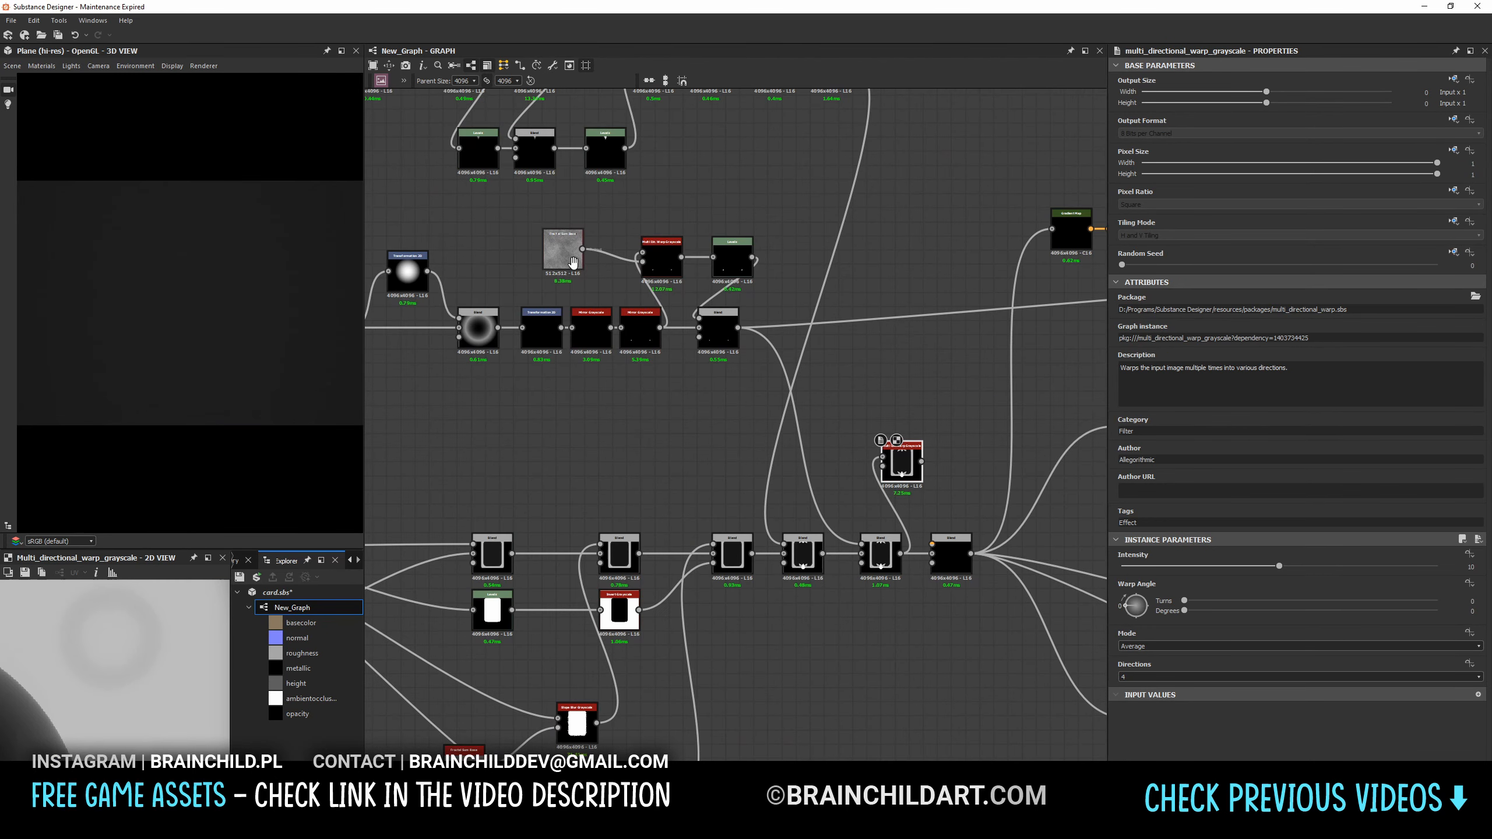
scroll(738, 368, "up", 4)
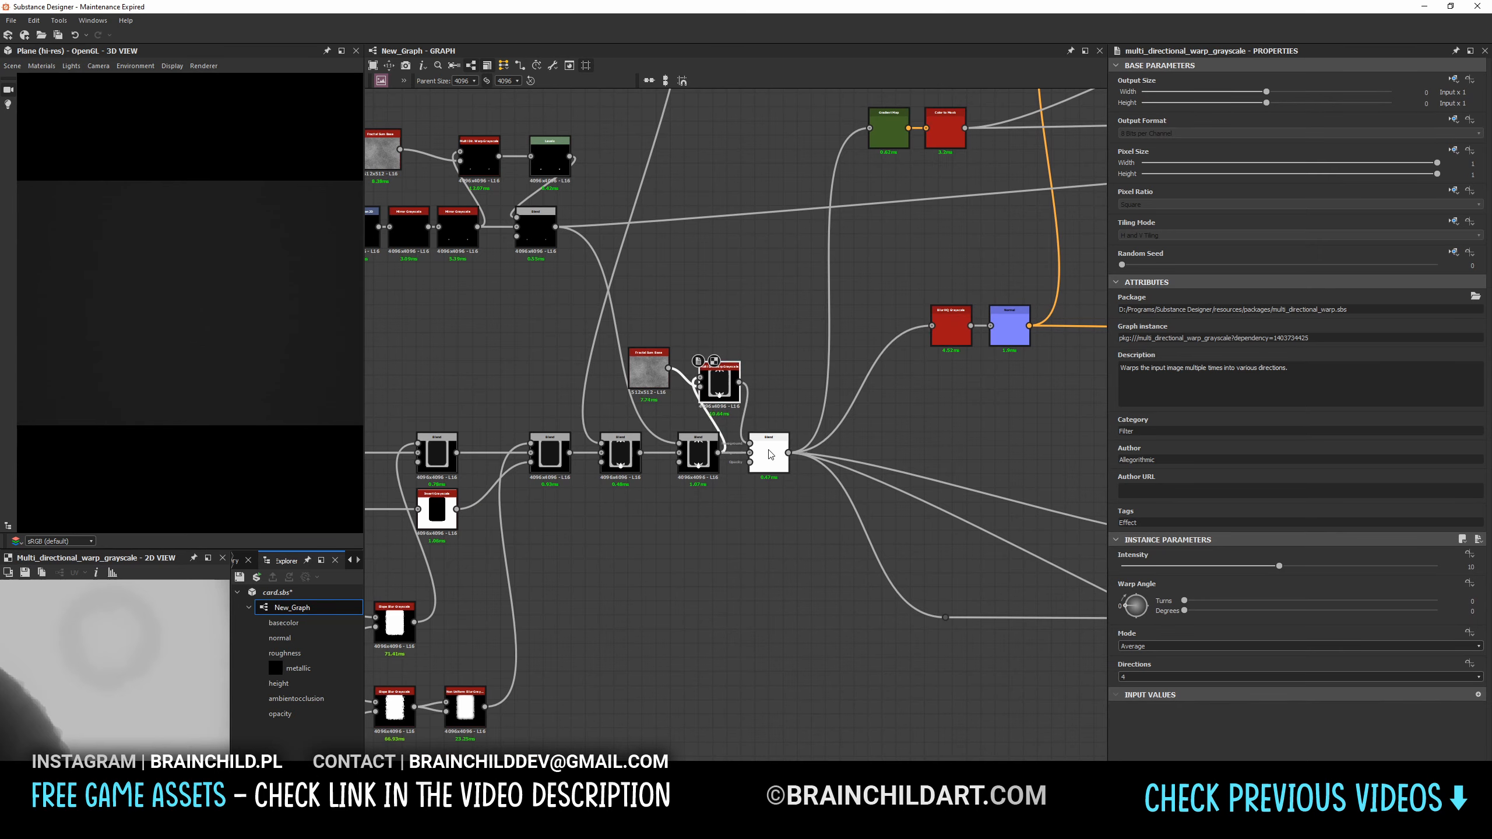
left_click(770, 454)
scroll(806, 396, "up", 3)
middle_click_drag(806, 396, 702, 328)
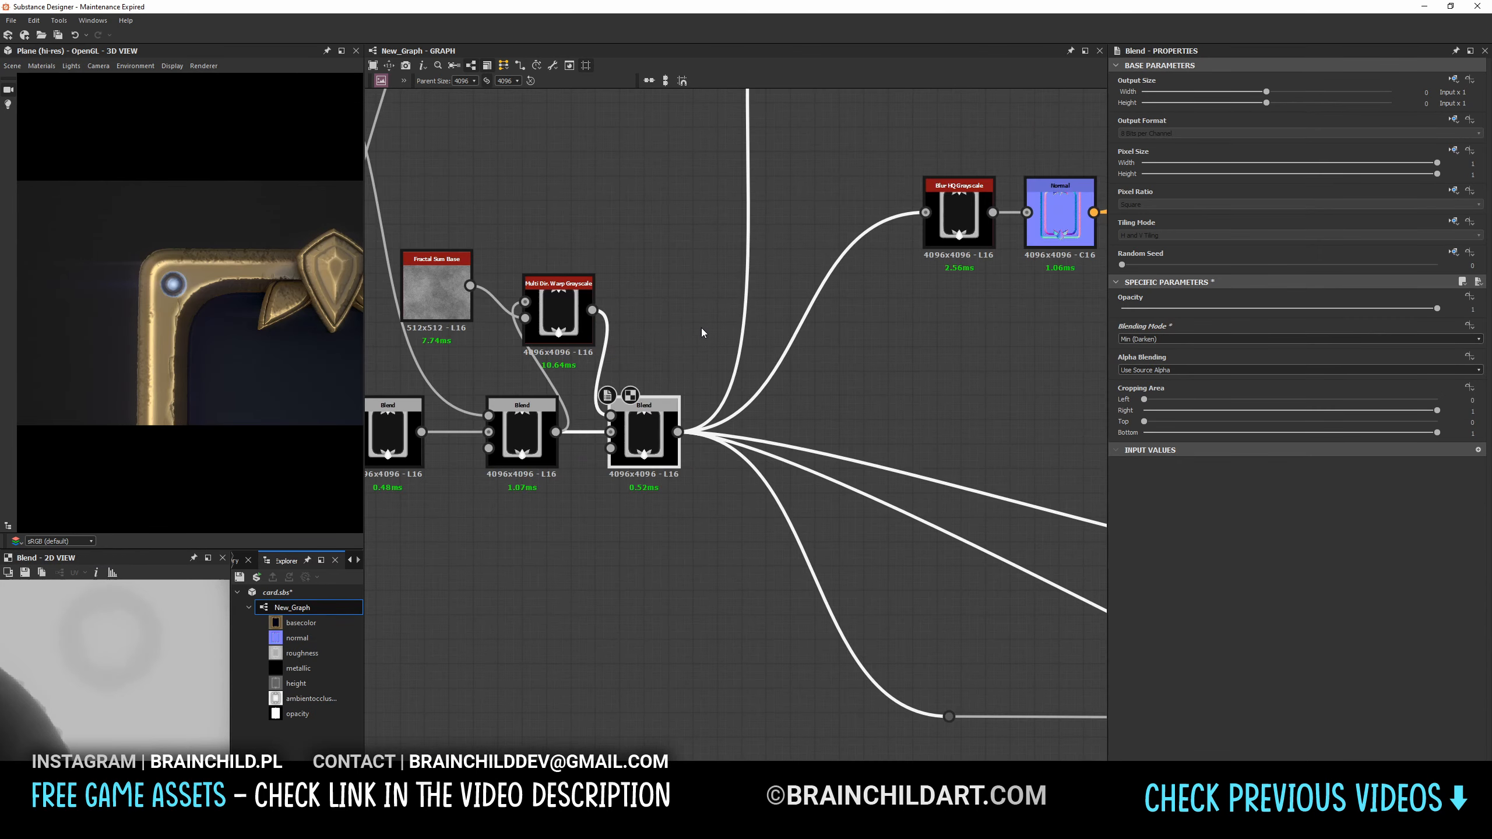
Insert a Levels node between the frame's warp and Blend, and raise its input black point
scroll(702, 328, "up", 3)
left_click_drag(634, 276, 756, 235)
middle_click_drag(756, 235, 886, 288)
left_click_drag(963, 212, 529, 353)
key("h")
key("space")
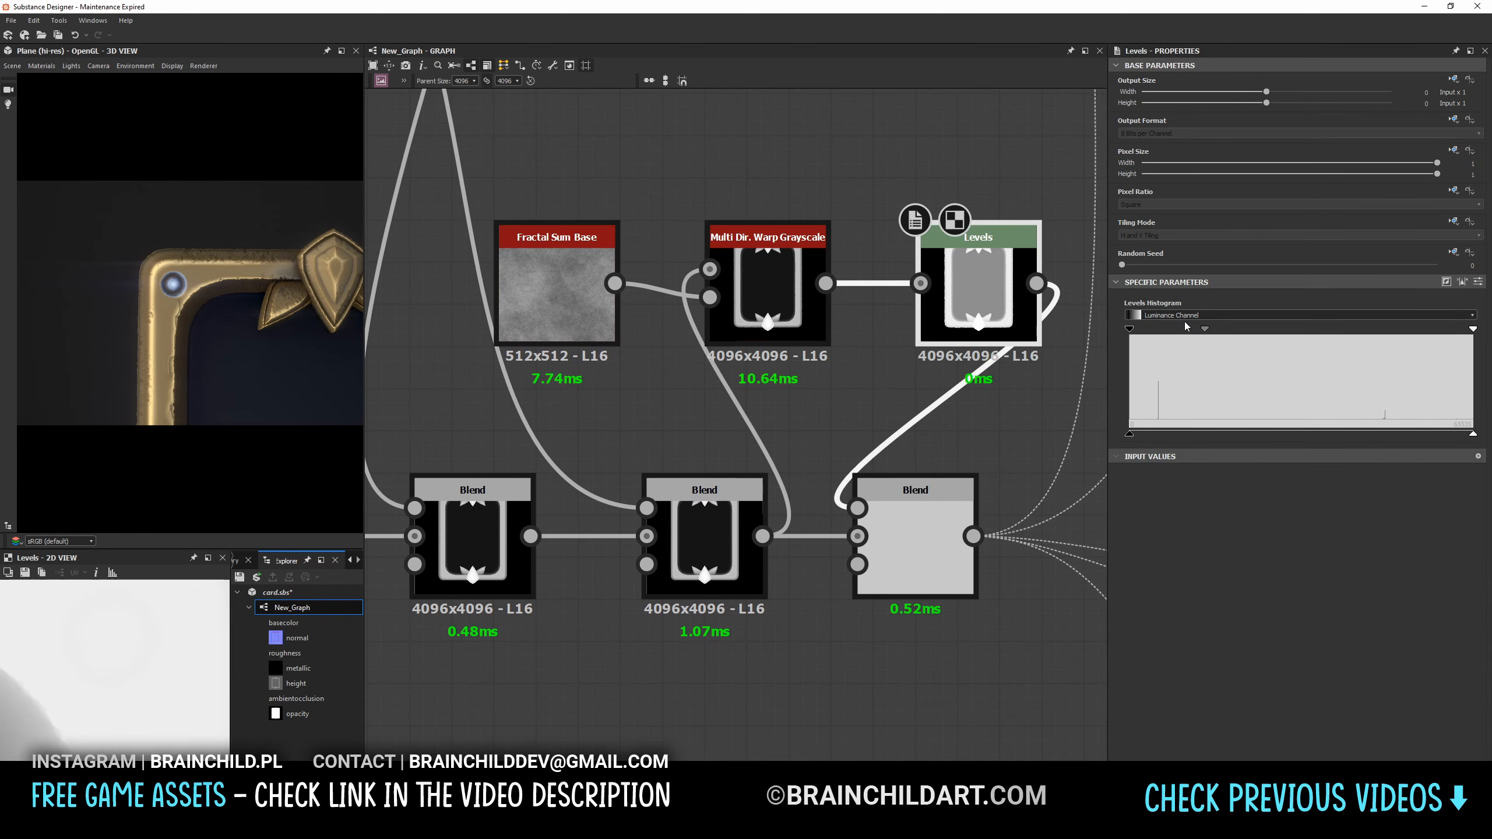
left_click_drag(1129, 329, 1249, 343)
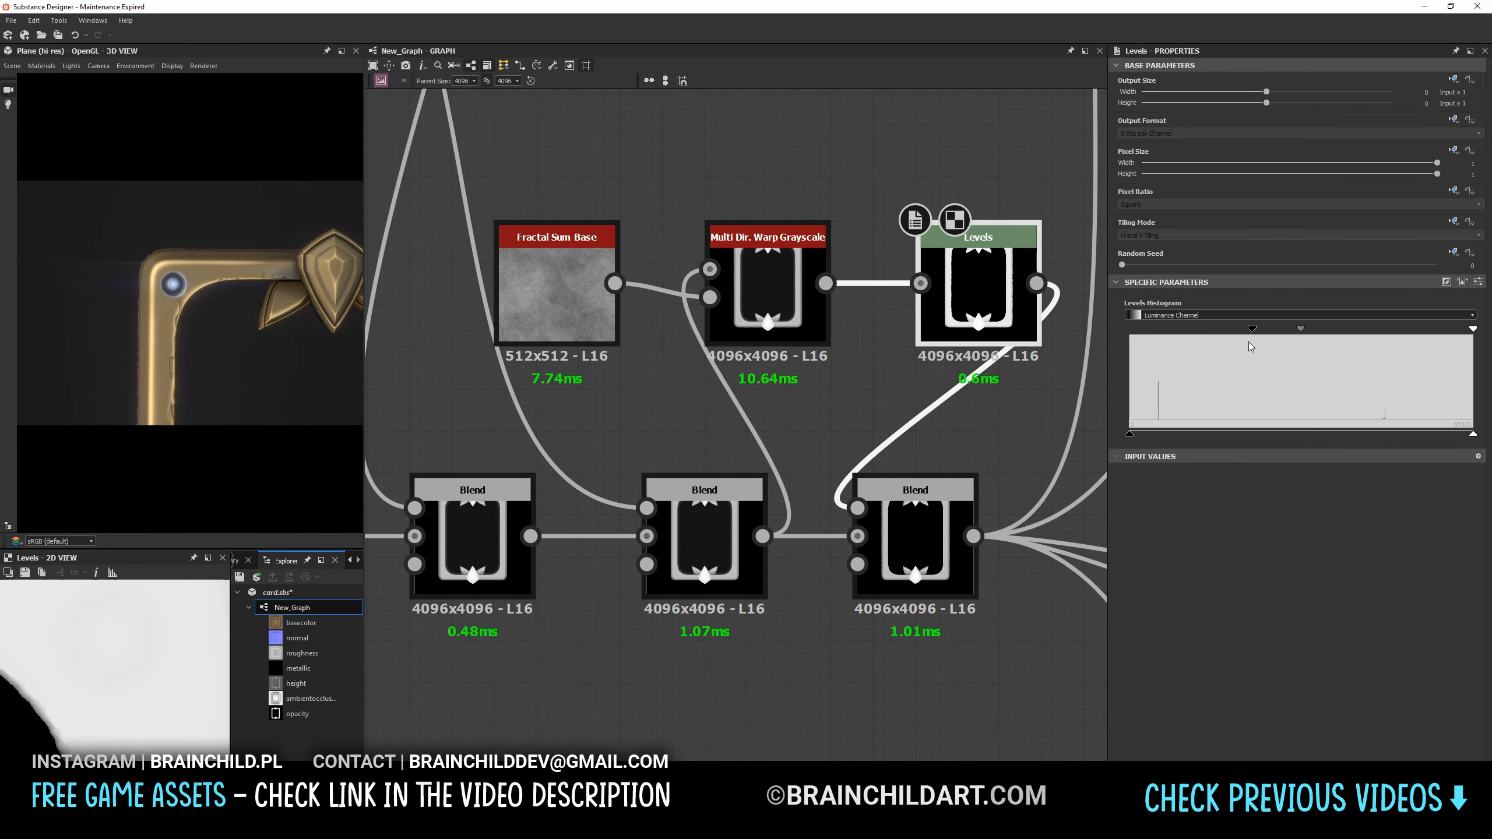
Switch the frame's Blend to Max (Lighten) and inspect the top ornament in the 3D view
double_click(917, 543)
left_click(1170, 339)
left_click(1181, 348)
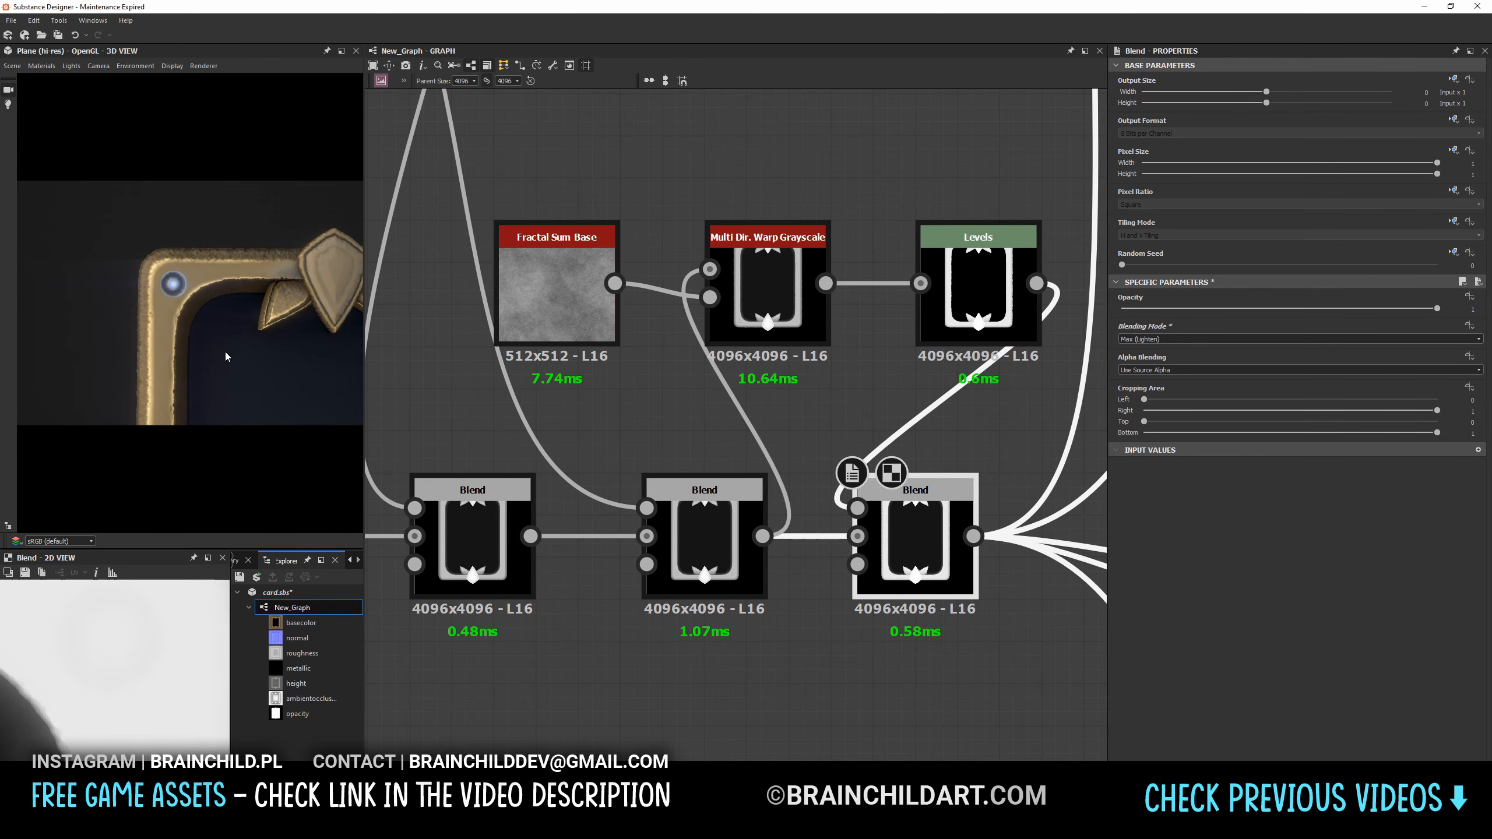
middle_click_drag(344, 350, 228, 326)
scroll(228, 326, "up", 2)
Lower the frame Levels' white point and midtone to brighten the warped frame mask
double_click(978, 282)
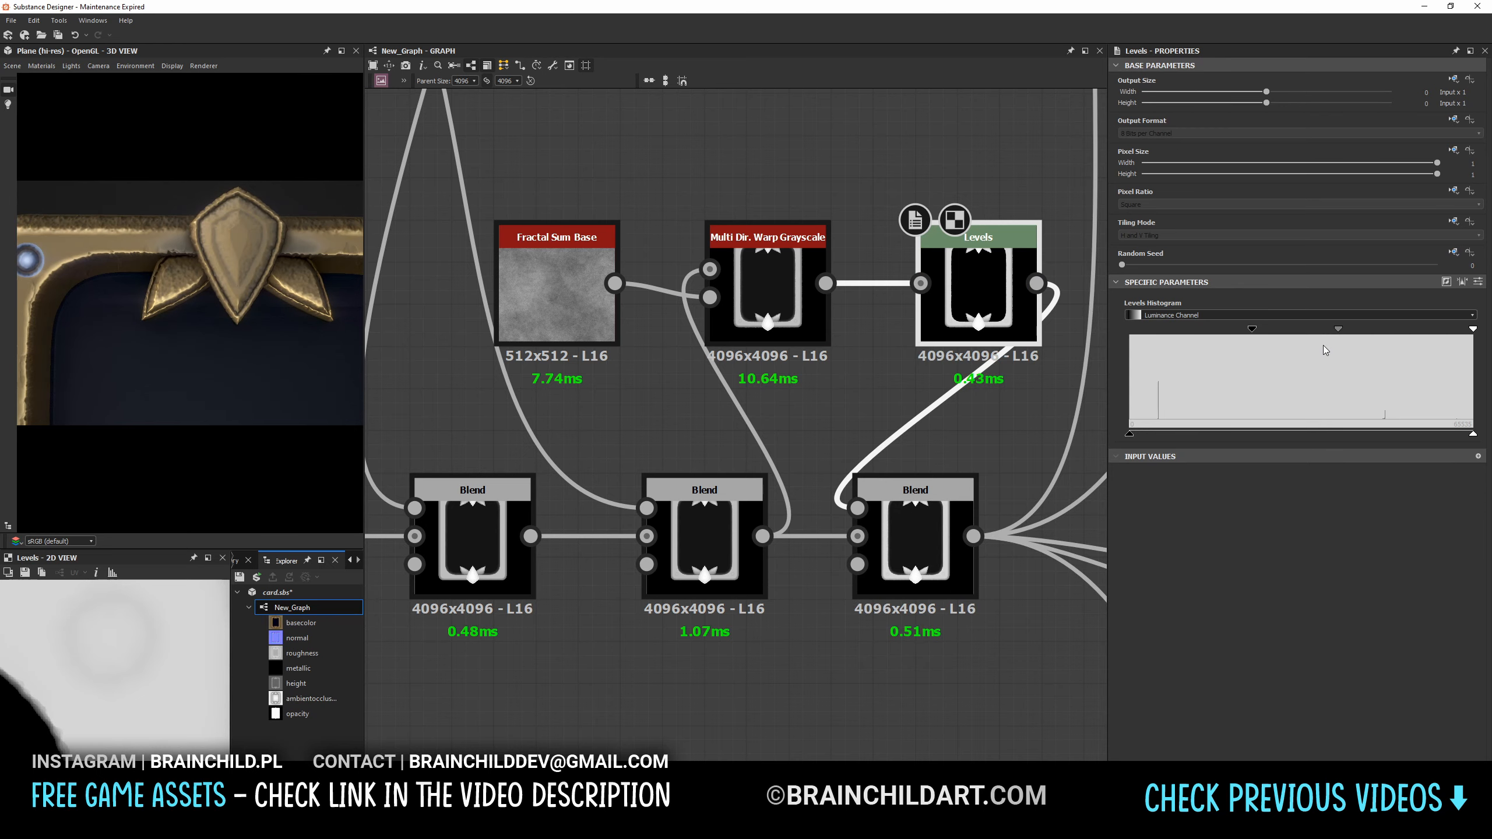
left_click_drag(1336, 327, 1305, 329)
scroll(232, 265, "down", 3)
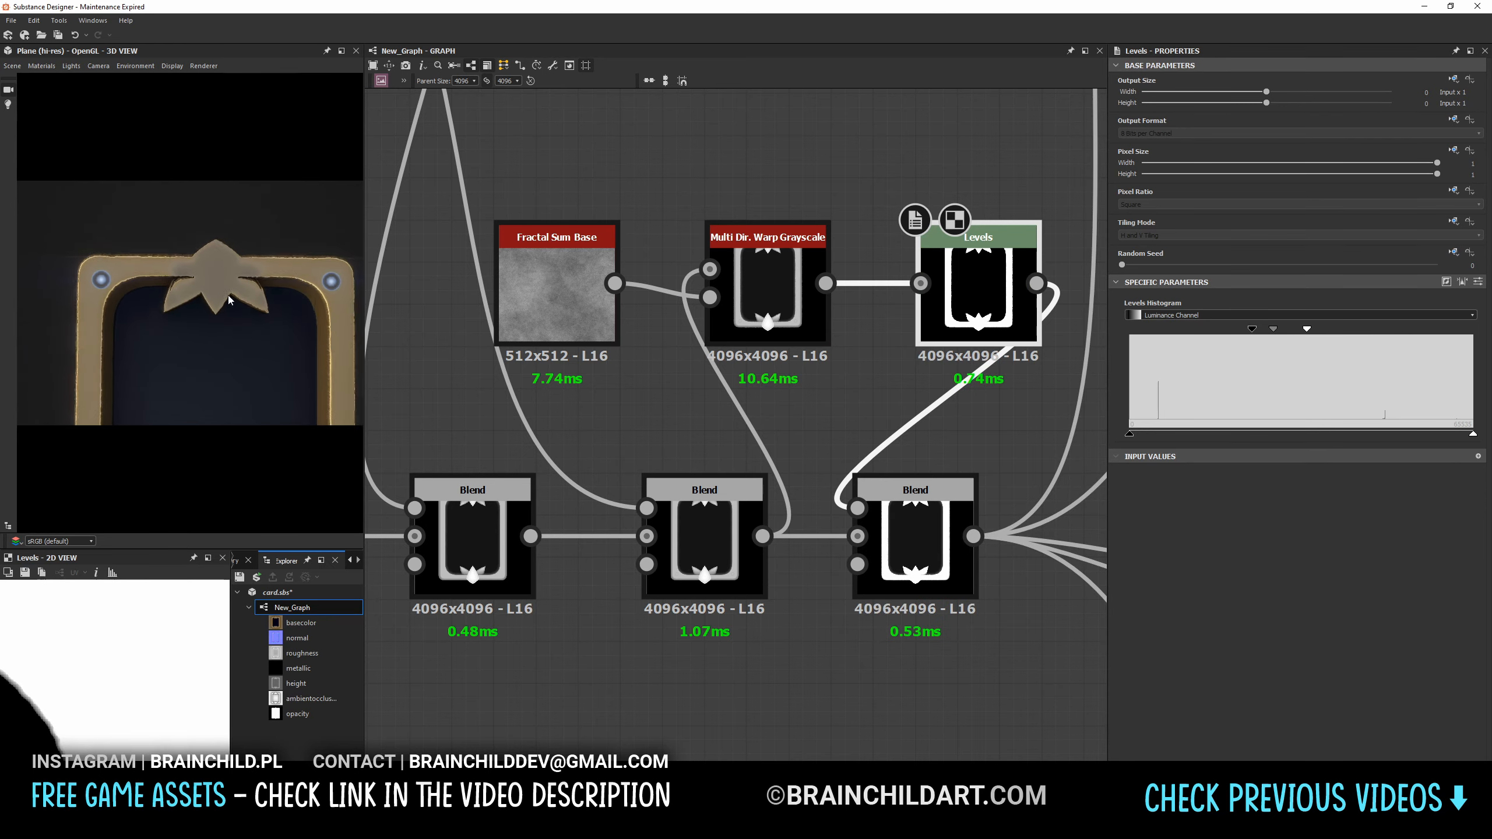
middle_click_drag(232, 311, 209, 250)
Set the frame Blend's opacity to 0.29 and check the ornament edges up close
double_click(916, 544)
left_click(1134, 309)
middle_click_drag(213, 326, 235, 447)
scroll(234, 412, "up", 3)
middle_click_drag(224, 376, 294, 318)
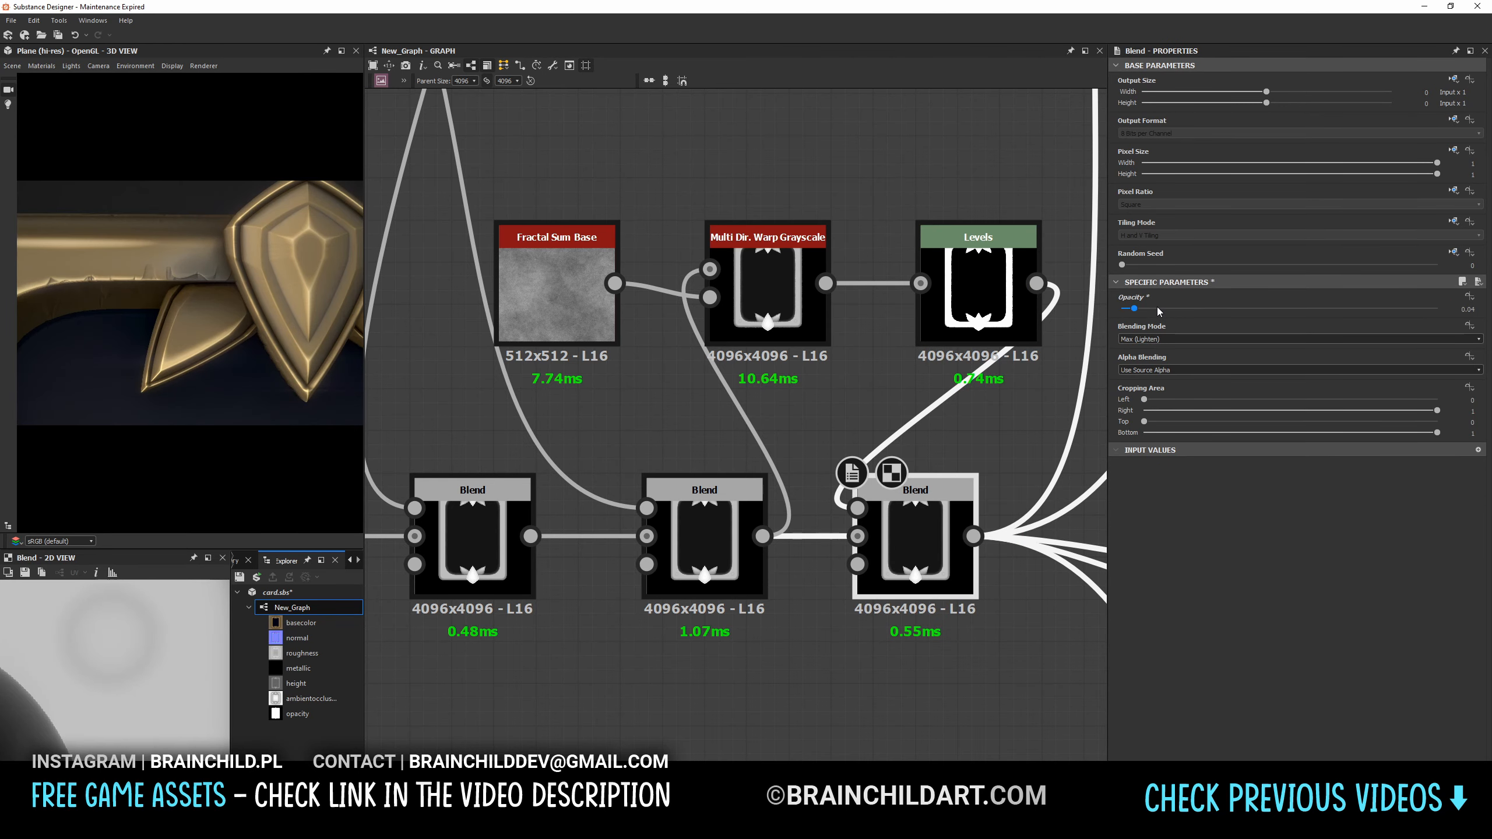
left_click_drag(1160, 313, 1213, 314)
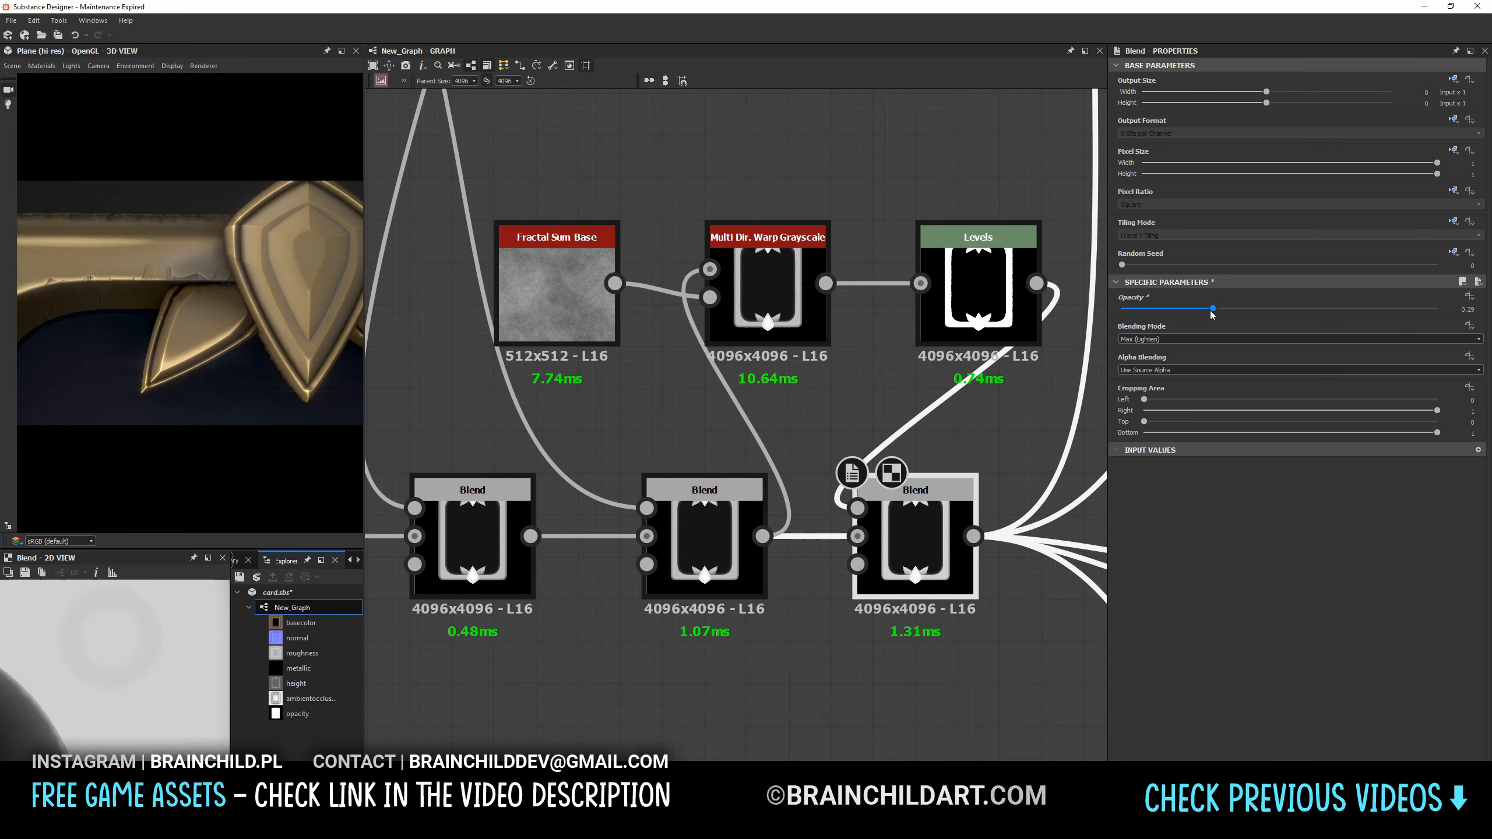
Bring the frame Levels' input black point down to zero and shift its midtone up while checking the ornament
left_click(978, 283)
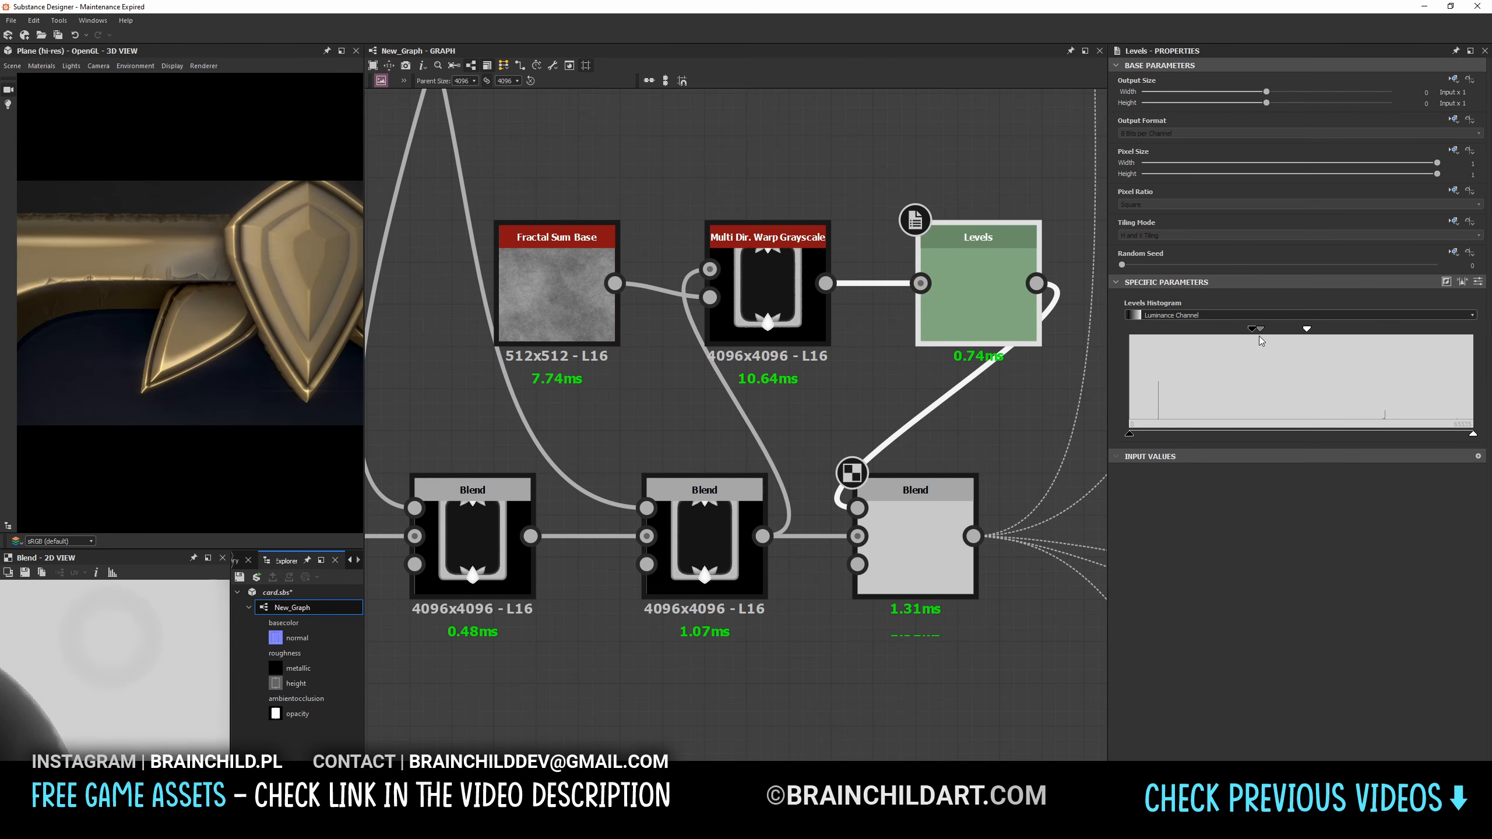
scroll(267, 294, "down", 3)
scroll(268, 294, "down", 2)
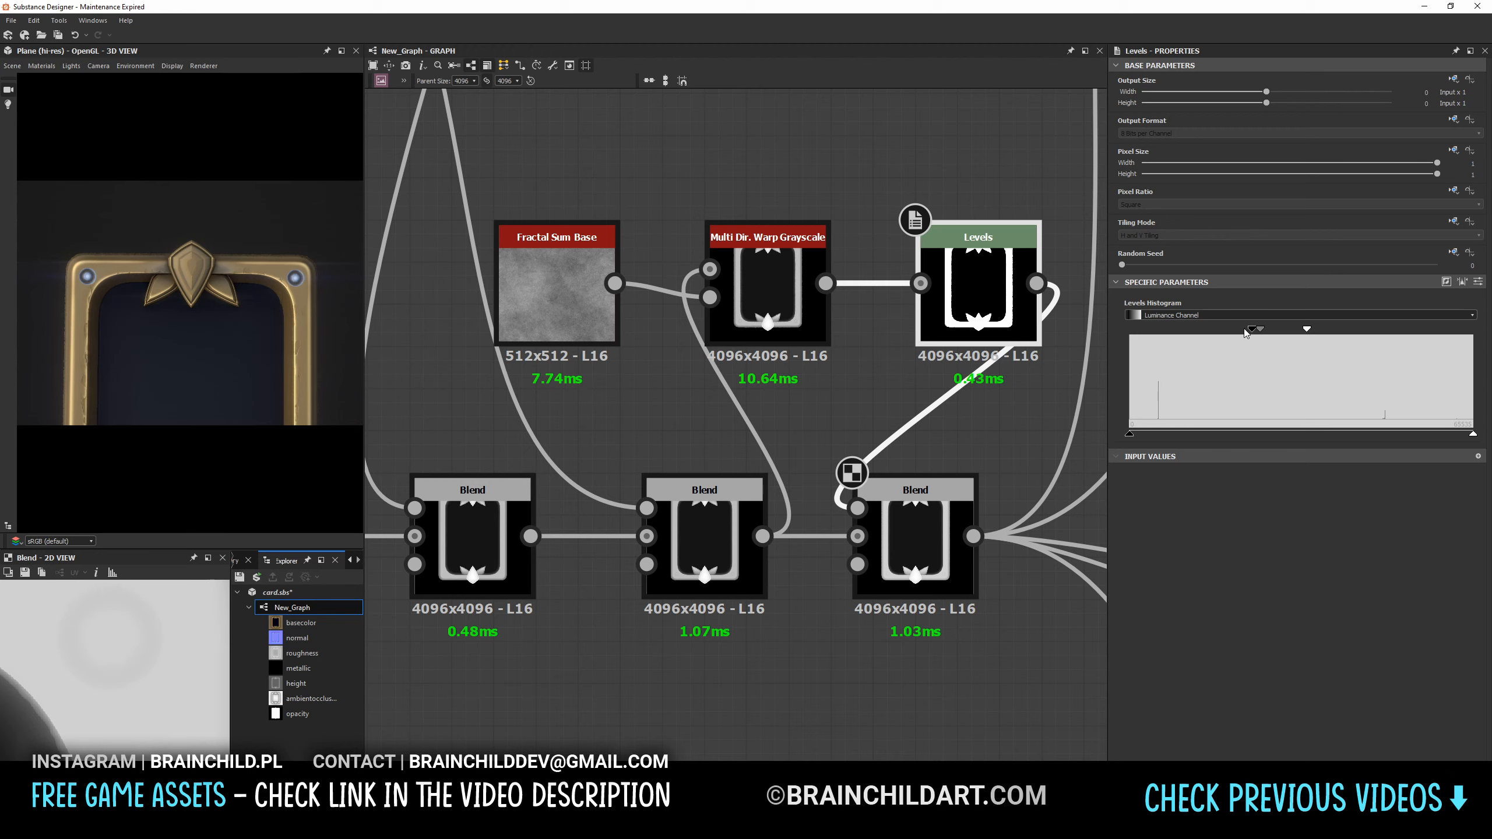
scroll(228, 340, "up", 3)
middle_click_drag(228, 340, 266, 362)
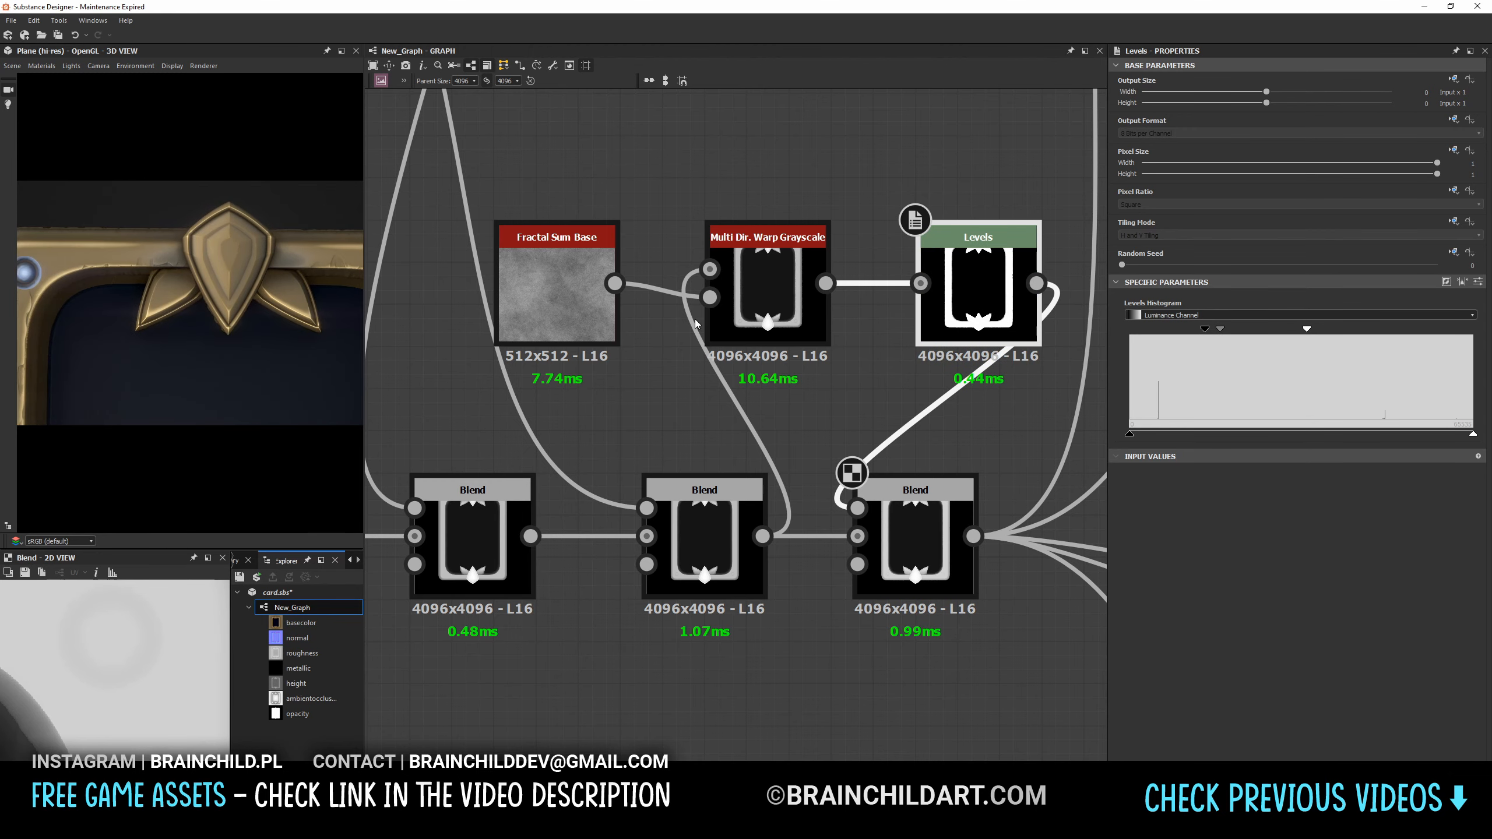
left_click_drag(1207, 330, 1262, 334)
scroll(256, 321, "down", 4)
scroll(200, 333, "up", 2)
middle_click_drag(199, 333, 187, 300)
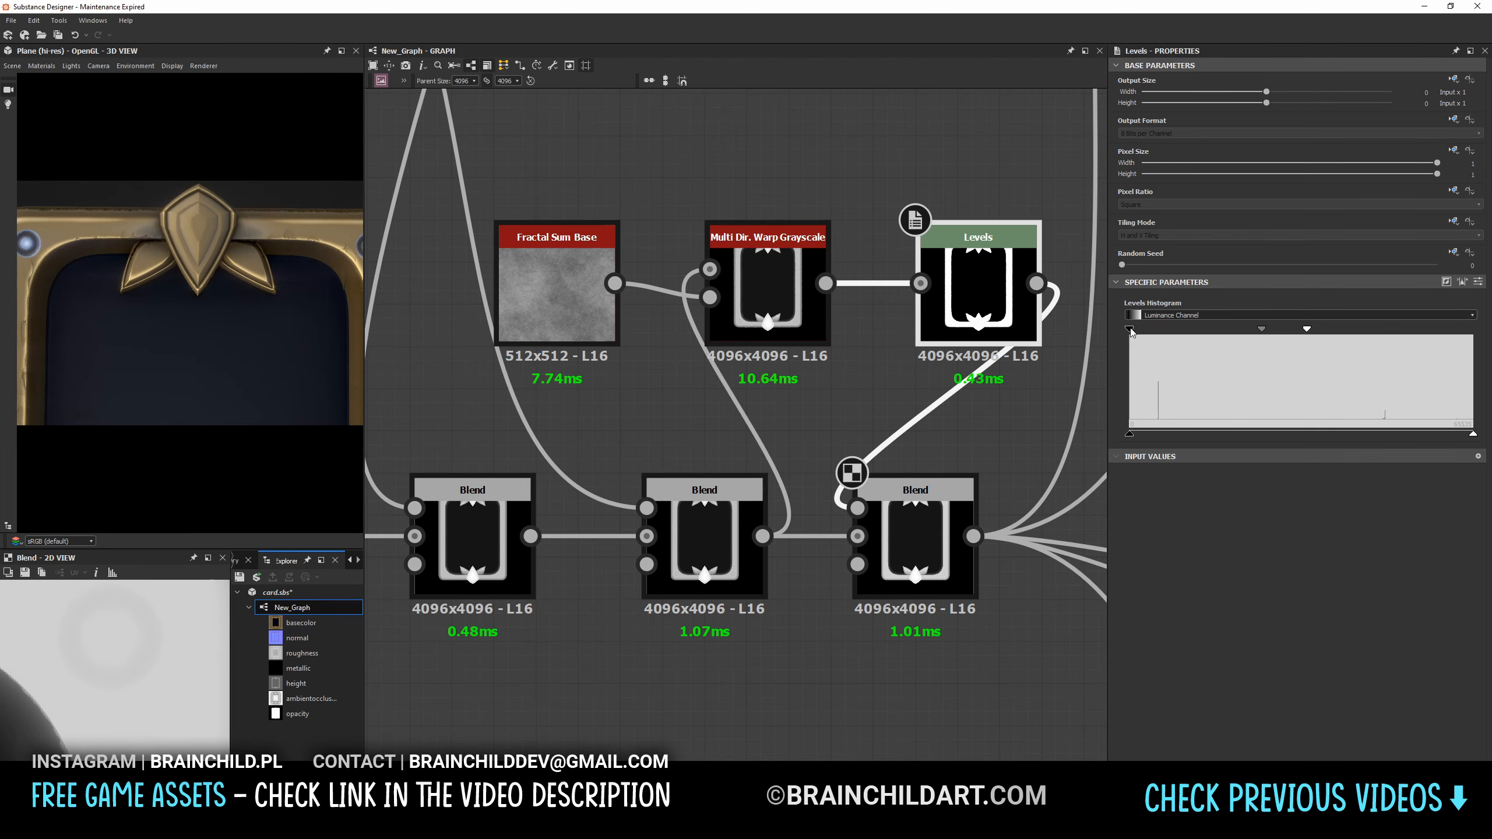
Set the frame Blend's opacity to 0.11 and check the frame in the 3D view
left_click(910, 513)
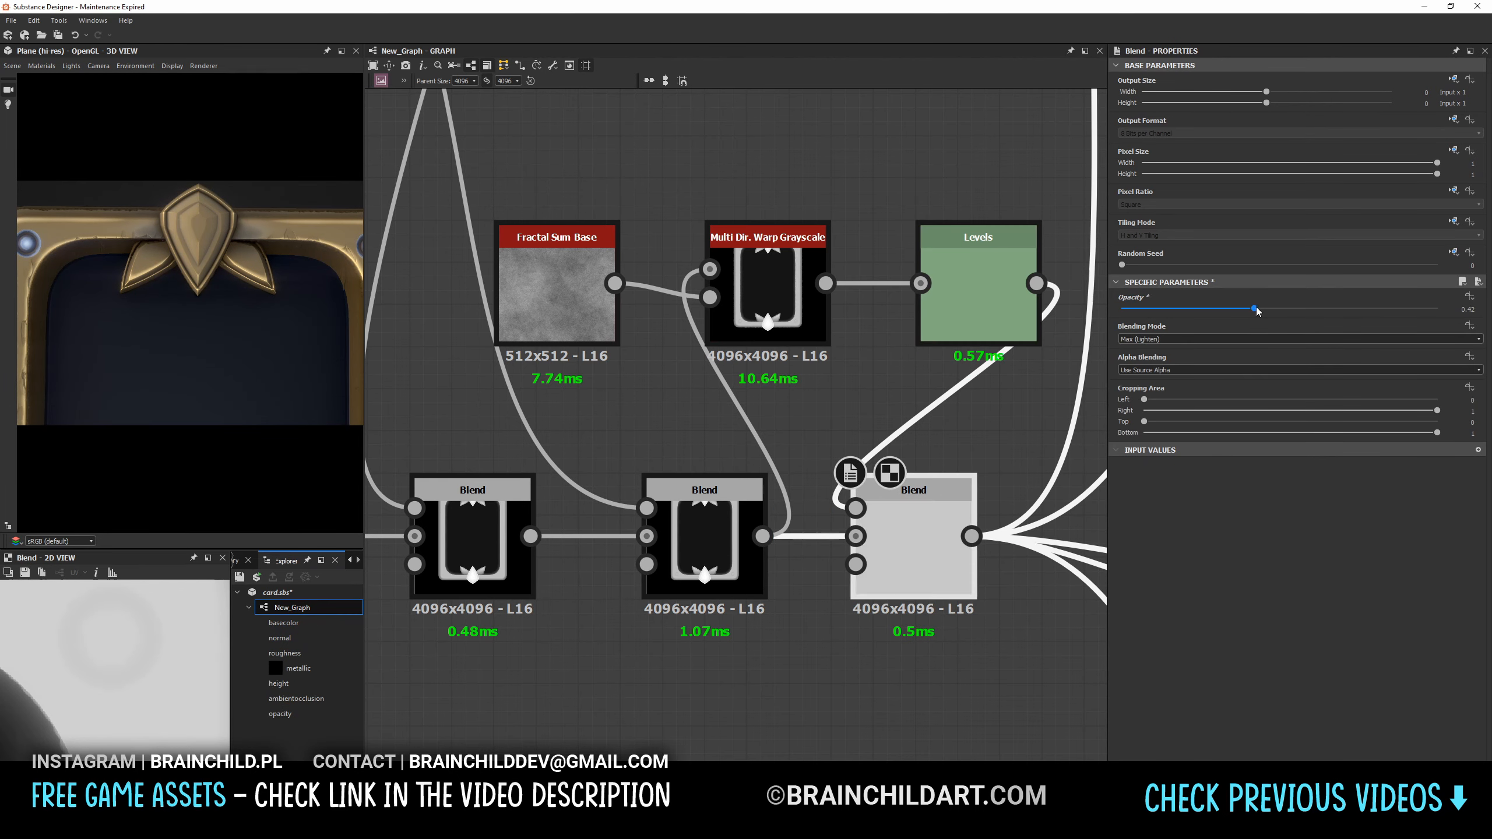
left_click(1156, 309)
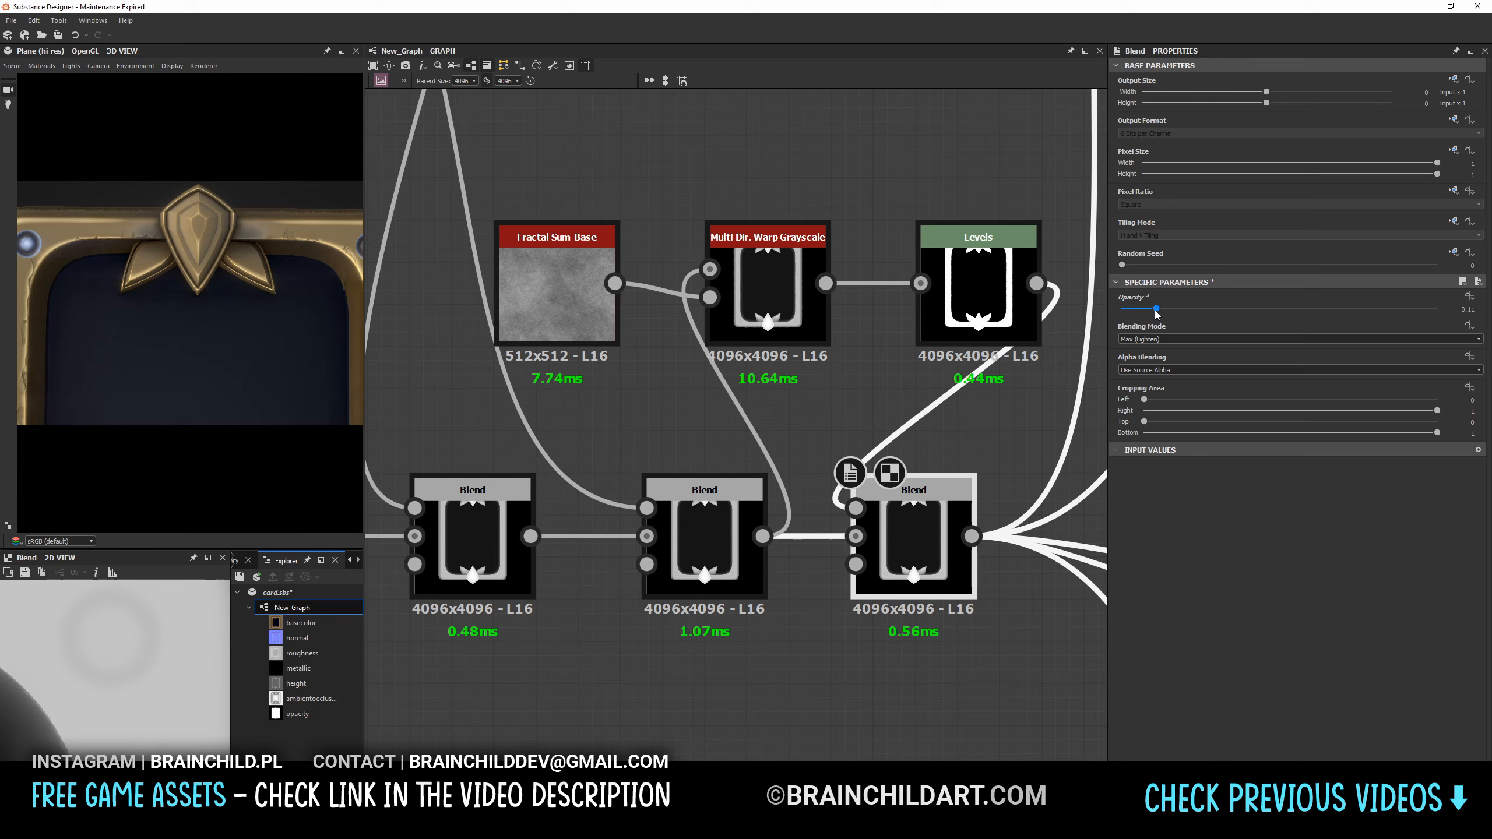
scroll(220, 294, "down", 3)
mouse_move(221, 311)
middle_mouse_down()
mouse_move(220, 287)
mouse_move(238, 314)
middle_mouse_up()
scroll(239, 316, "up", 4)
Insert another Blend after the frame's Blend, connect the Levels output as its foreground, and try the Subtract and Add Sub modes
middle_click_drag(1014, 545, 659, 442)
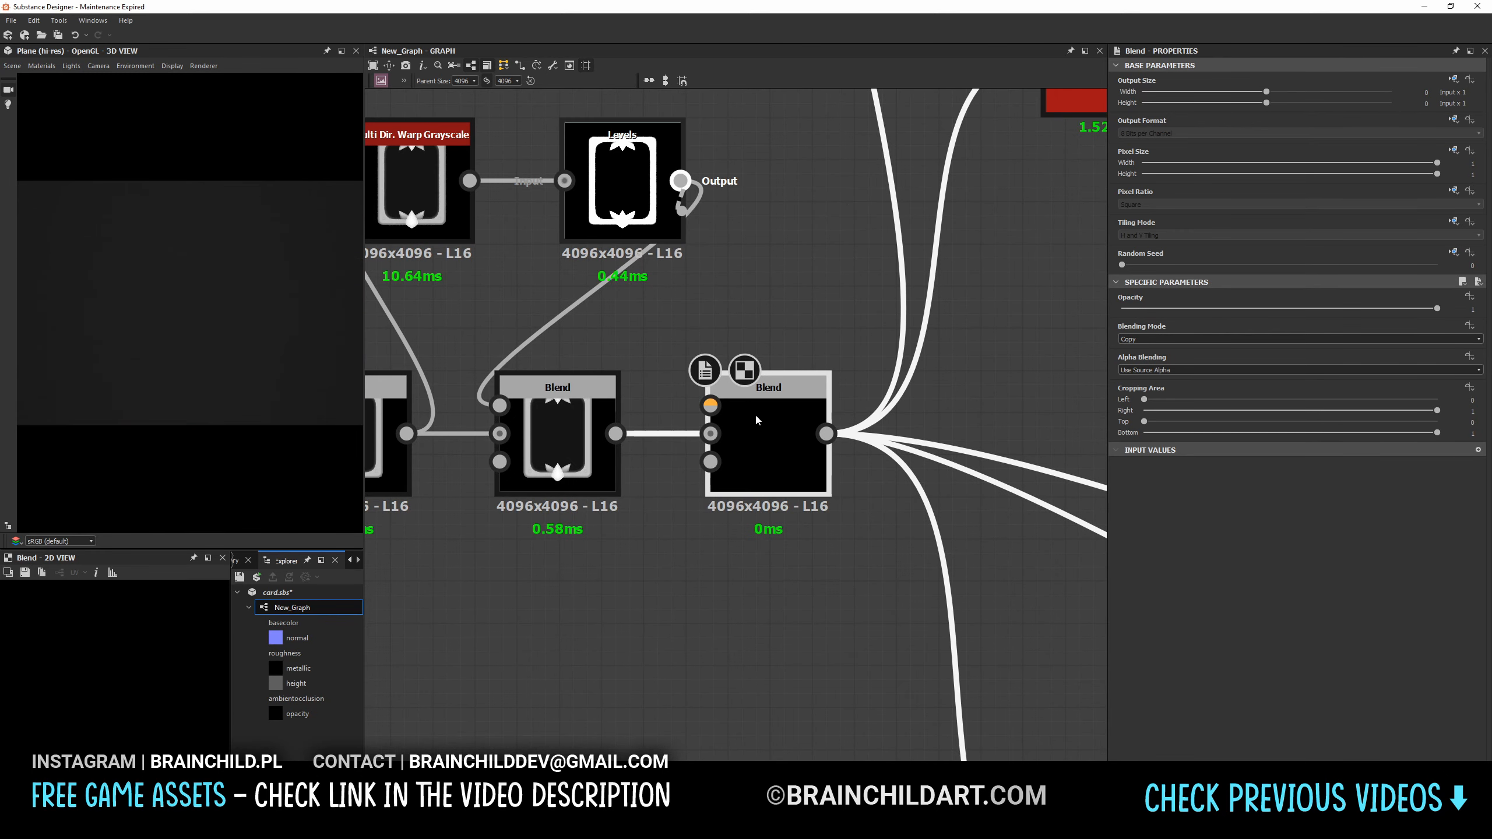
key("Down")
key("Down")
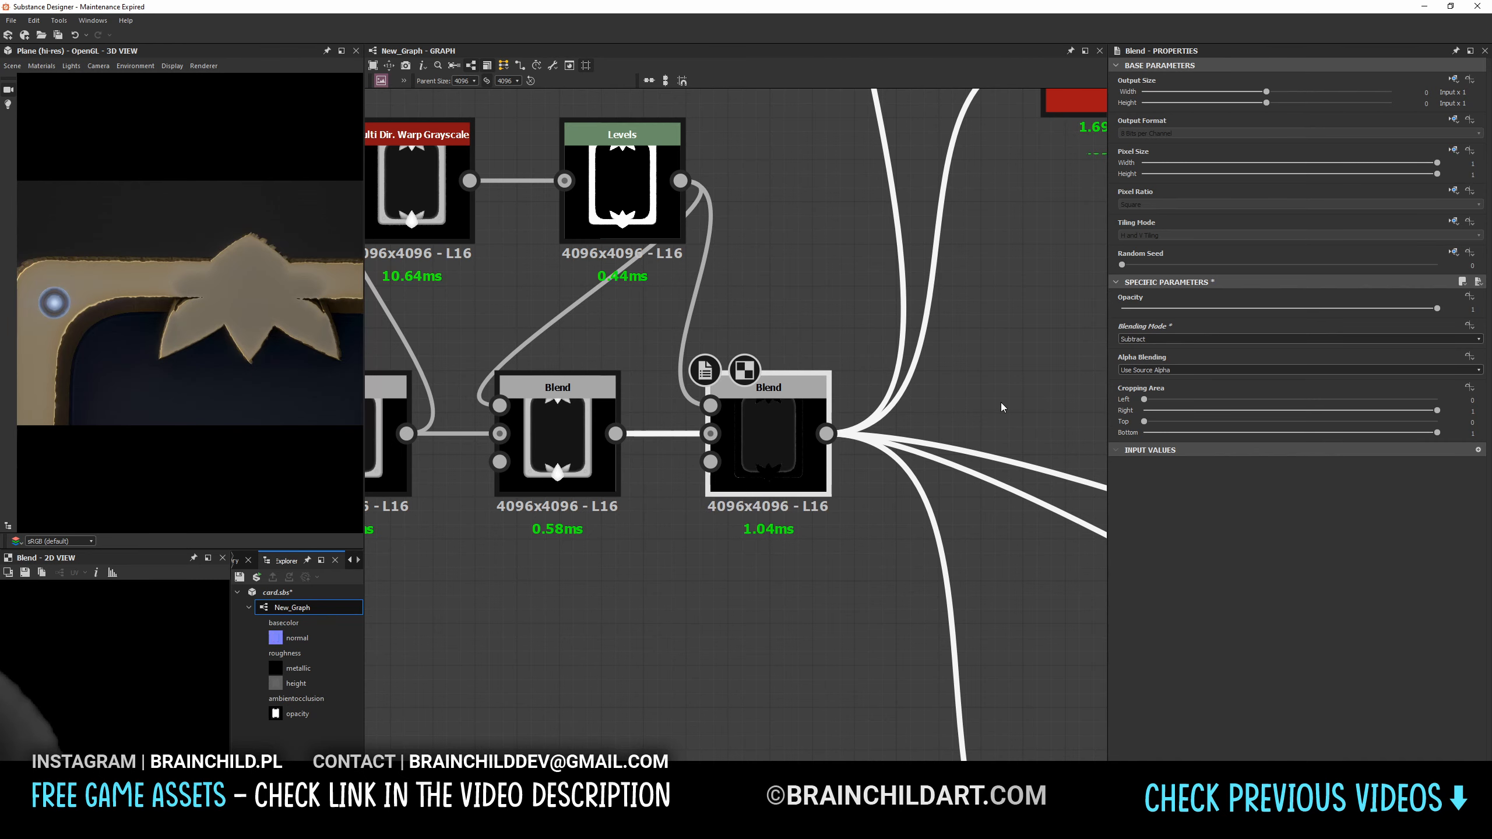
middle_click_drag(339, 391, 297, 340)
scroll(297, 340, "down", 3)
scroll(1191, 339, "down", 2)
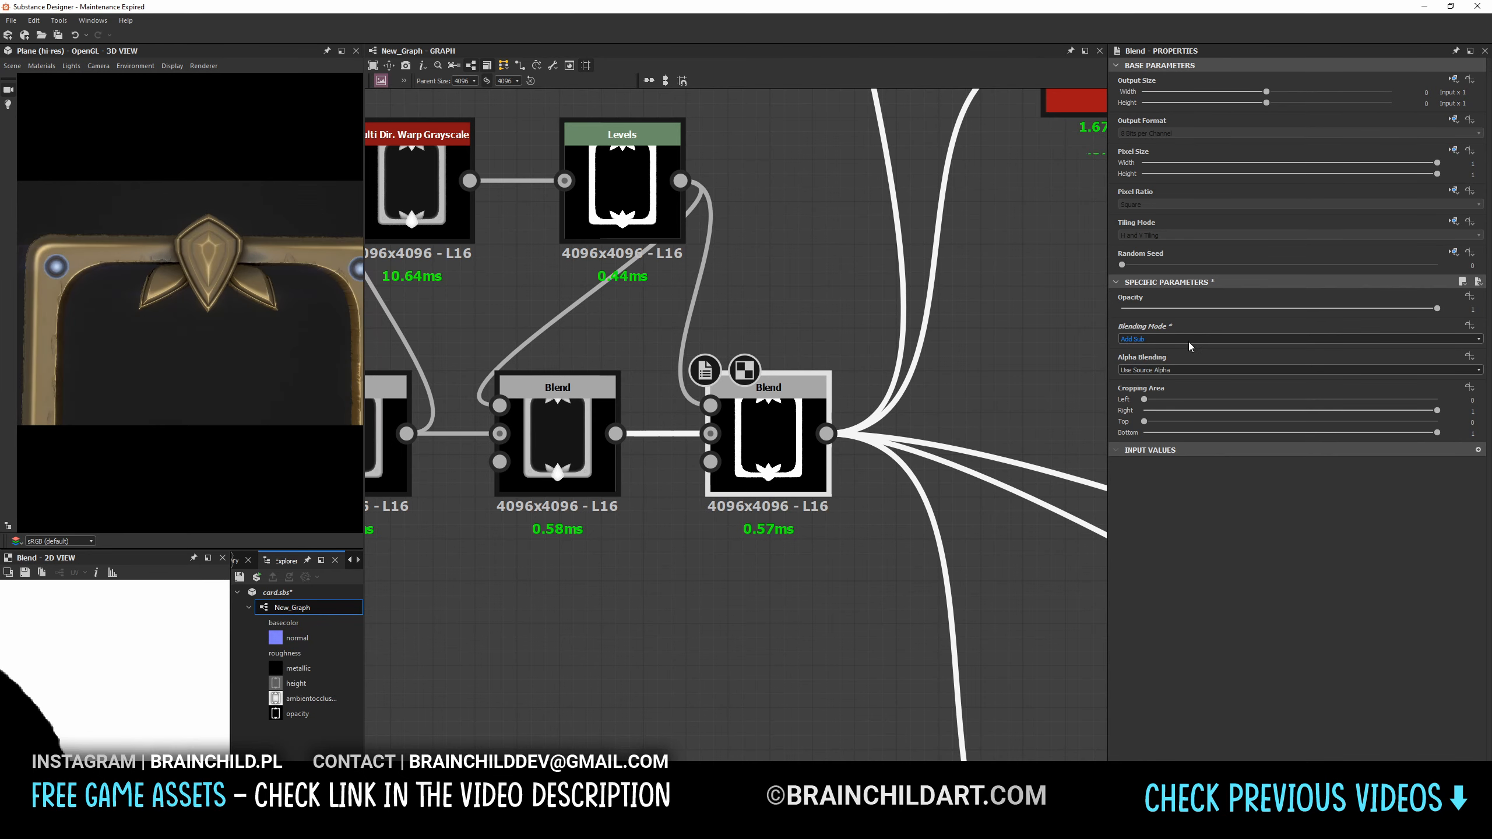
Insert an Invert Grayscale between the Levels and the last Blend, and try Max (Lighten) at 0.08 opacity and Min (Darken)
left_click_drag(1222, 308, 1152, 344)
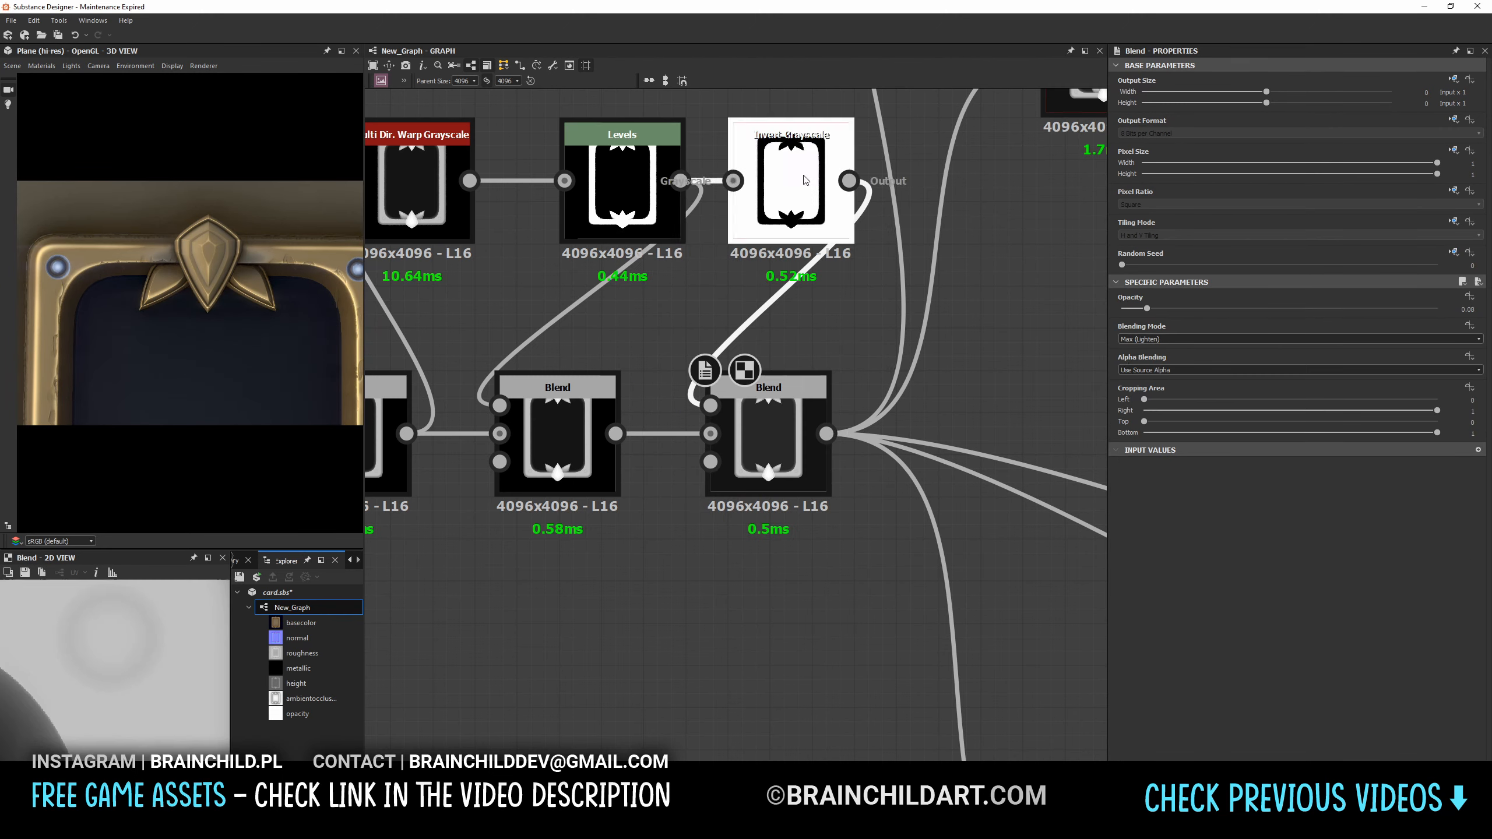
left_click(1150, 340)
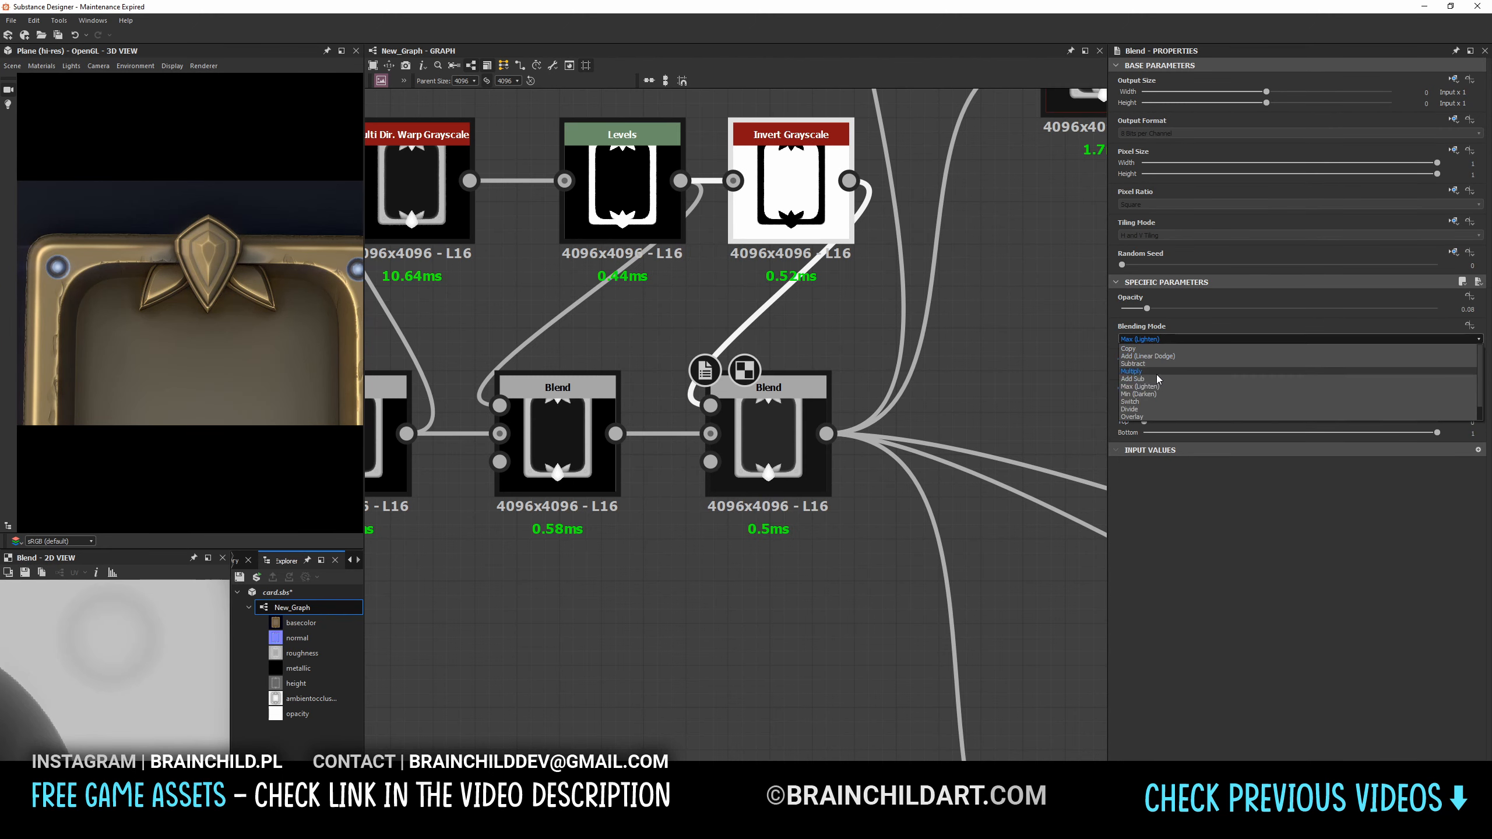
left_click(1140, 394)
left_click(1152, 339)
left_click(1152, 339)
left_click_drag(1147, 308, 1284, 309)
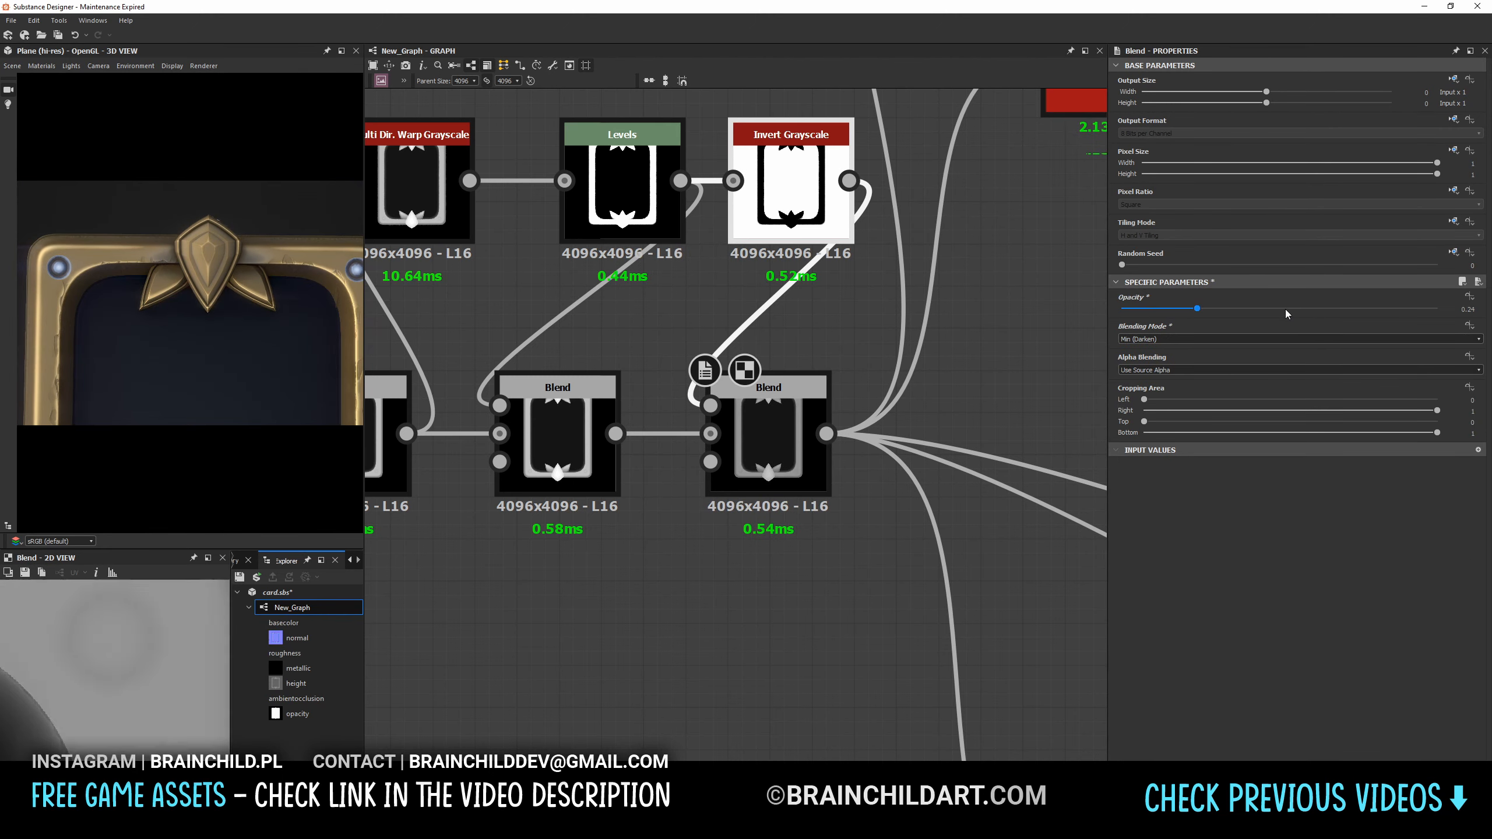
Set the last Blend to Add Sub at 0.06 opacity and check the ornament in the 3D view
scroll(1161, 350, "up", 1)
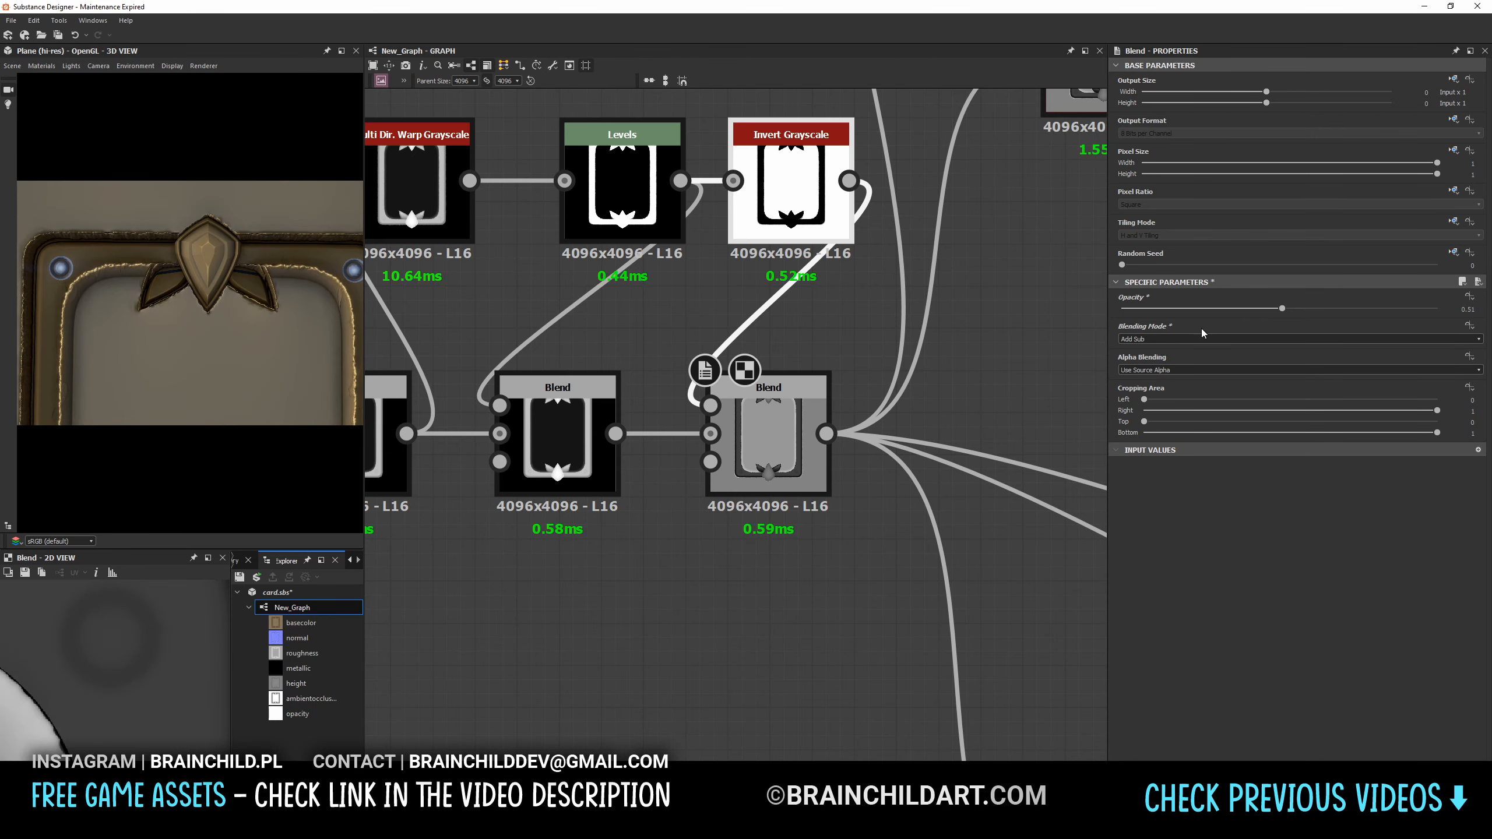
left_click_drag(1282, 308, 1140, 309)
scroll(258, 376, "down", 3)
middle_click_drag(265, 453, 243, 365)
scroll(267, 336, "up", 4)
Insert a Slope Blur Grayscale between the base color's Curvature Smooth and Gradient Map
scroll(705, 353, "down", 5)
middle_click_drag(1046, 265, 1246, 606)
scroll(738, 376, "up", 6)
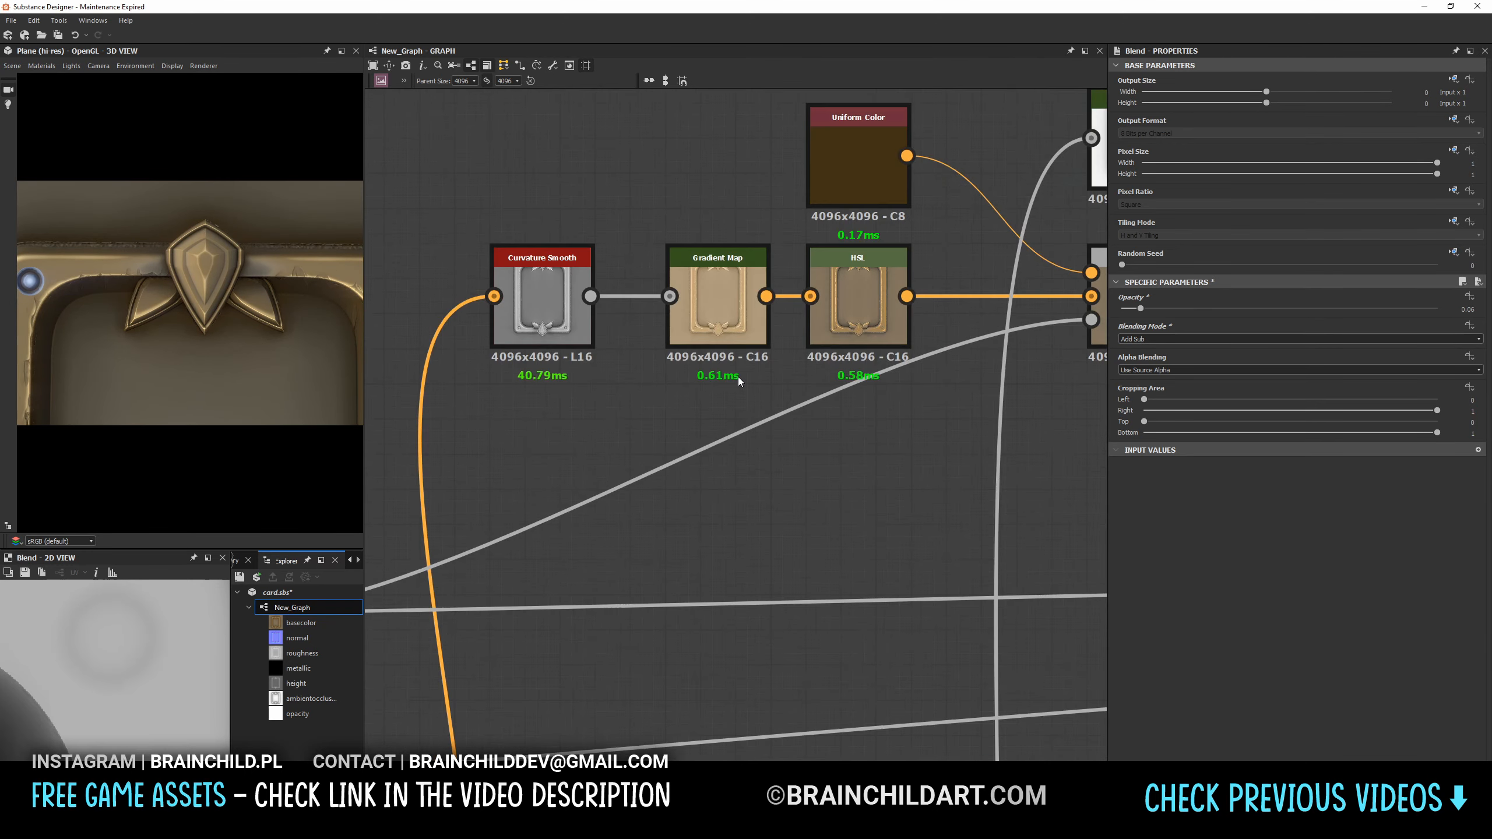
middle_click_drag(546, 347, 667, 342)
double_click(664, 327)
scroll(685, 356, "down", 2)
scroll(93, 641, "down", 5)
middle_click_drag(837, 328, 757, 352)
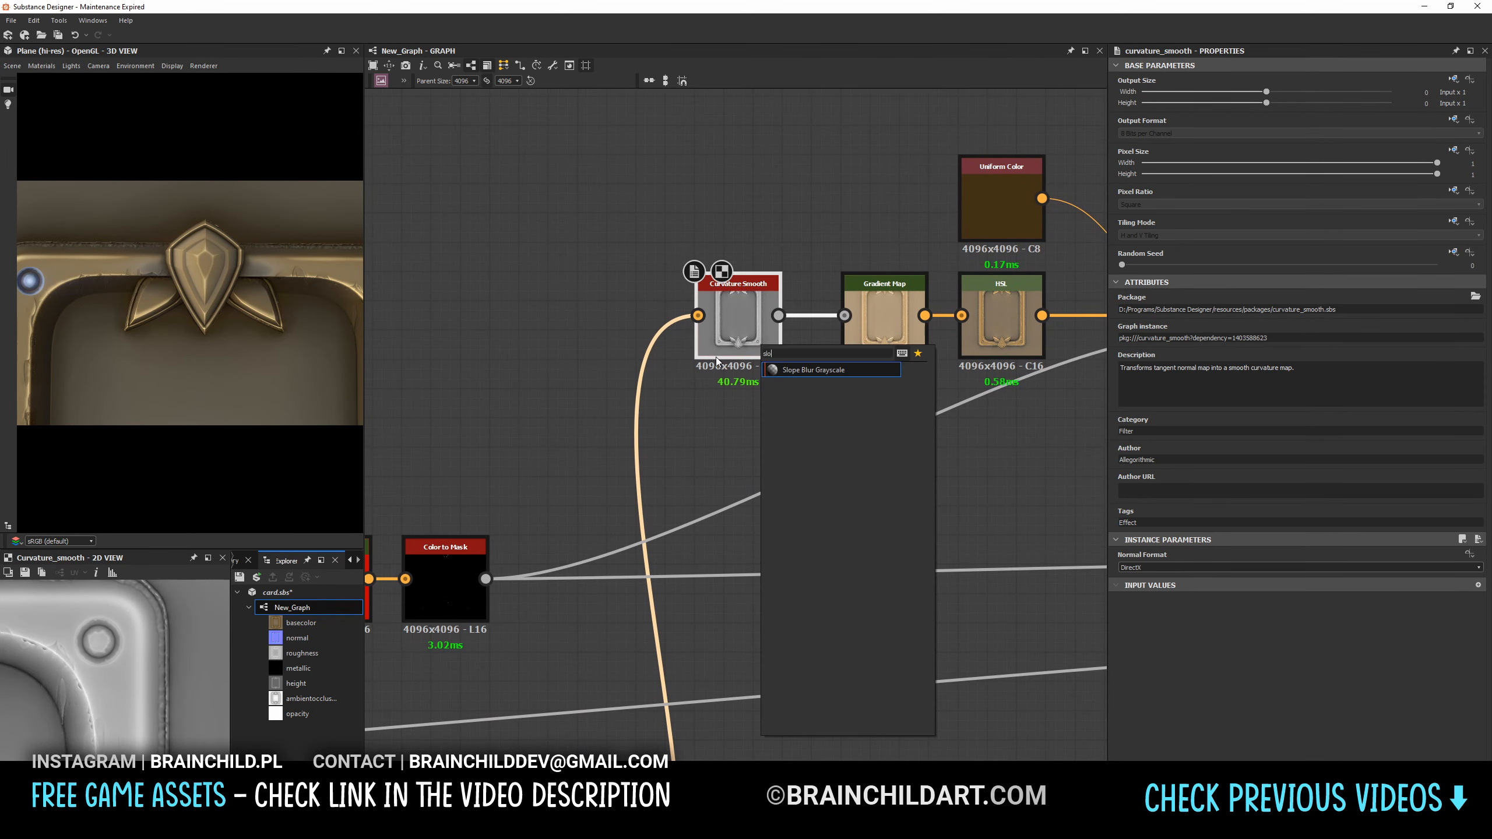
key("Return")
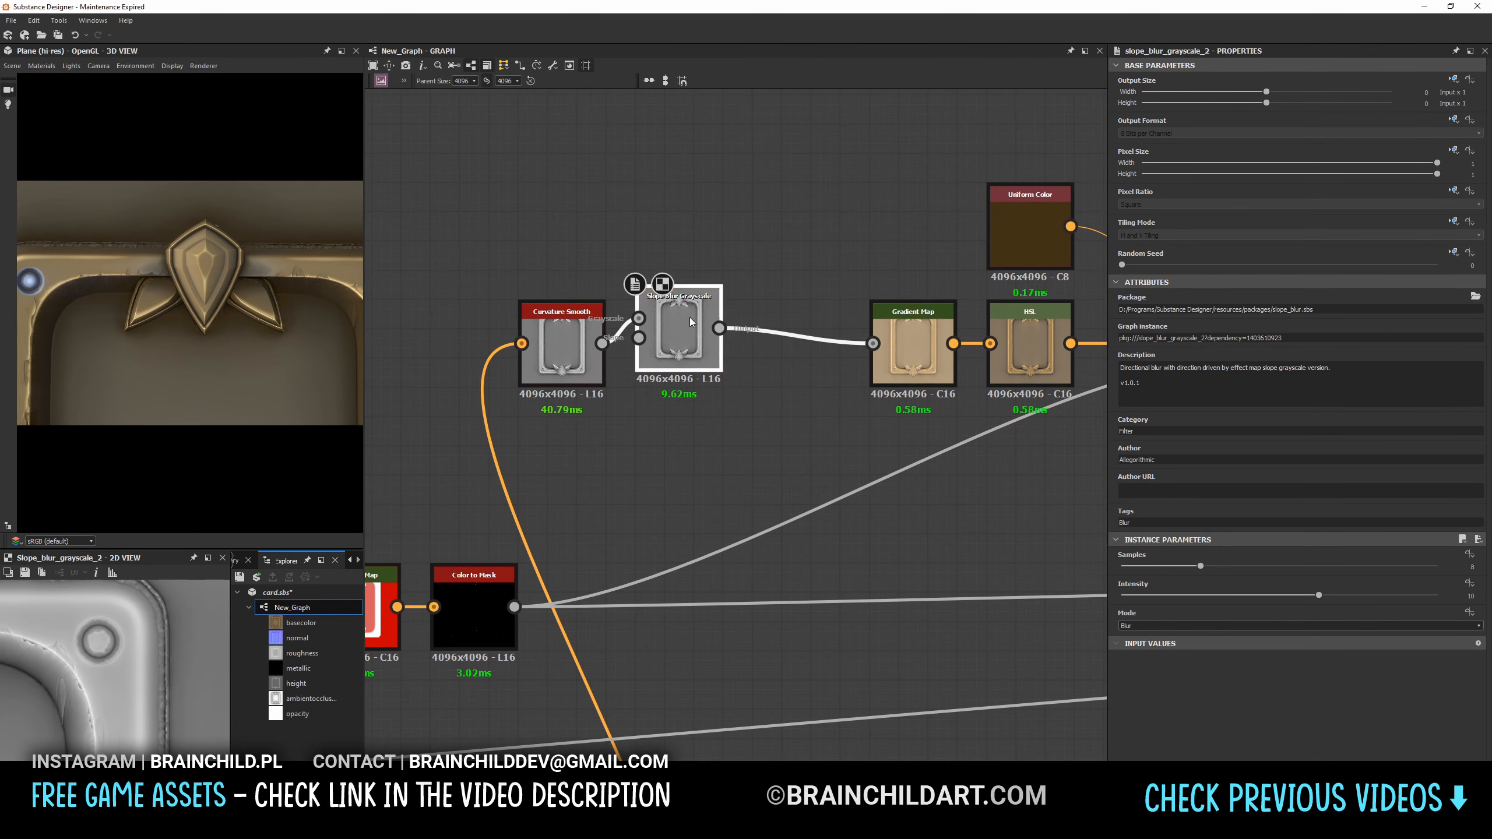
Add a Perlin Noise as the Slope Blur's slope input, place it above Curvature Smooth, and set its scale to 2
key("space")
type("perlin")
key("Return")
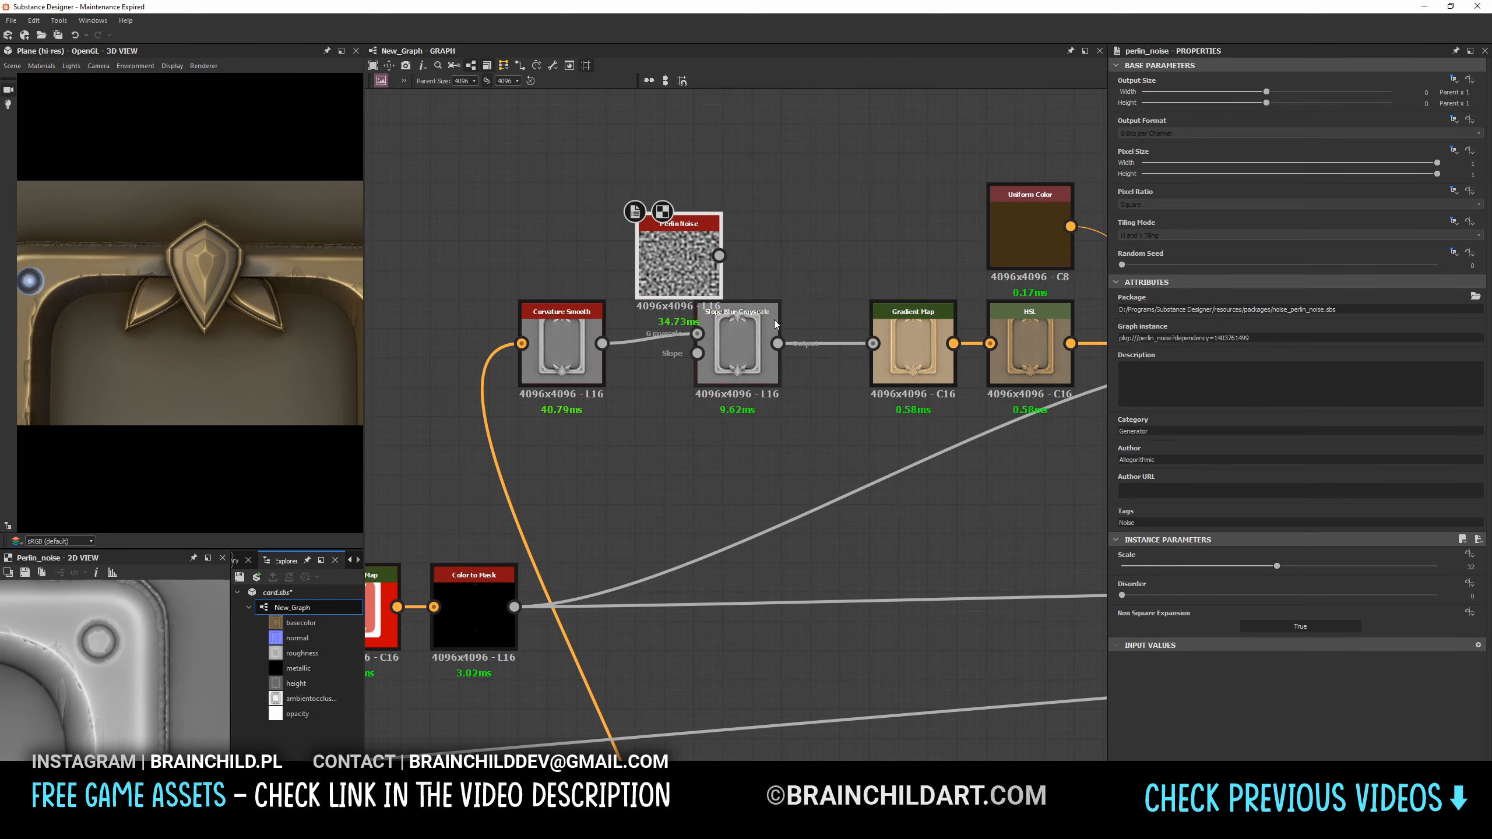
left_click_drag(719, 257, 697, 353)
double_click(678, 258)
left_click_drag(678, 259, 591, 227)
left_click_drag(1276, 566, 1126, 566)
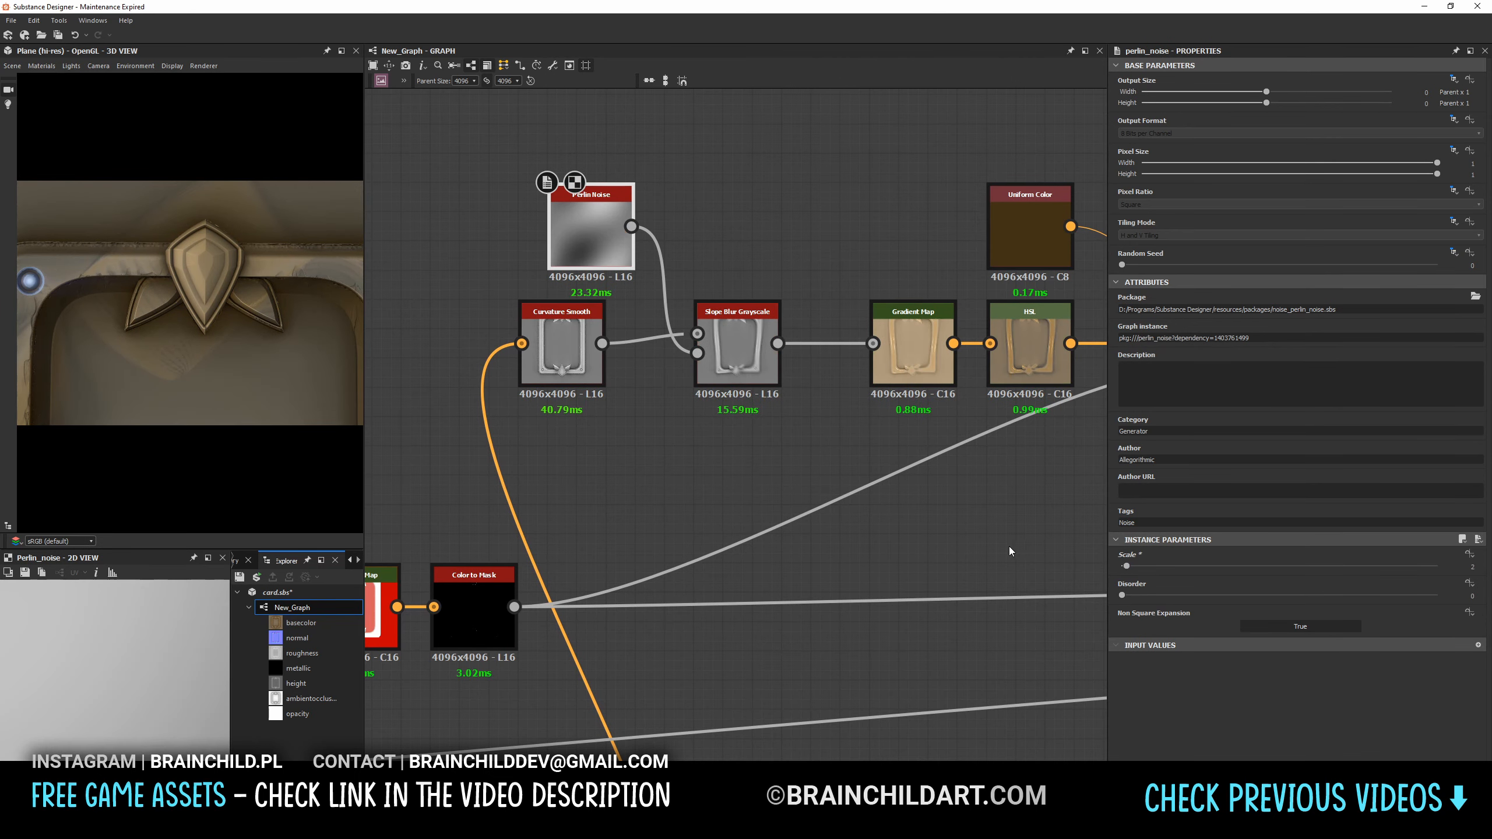
Raise the Perlin Noise scale and set the base color's Slope Blur Grayscale to 32 samples and 0.1 intensity
left_click_drag(1269, 568, 1375, 579)
double_click(741, 356)
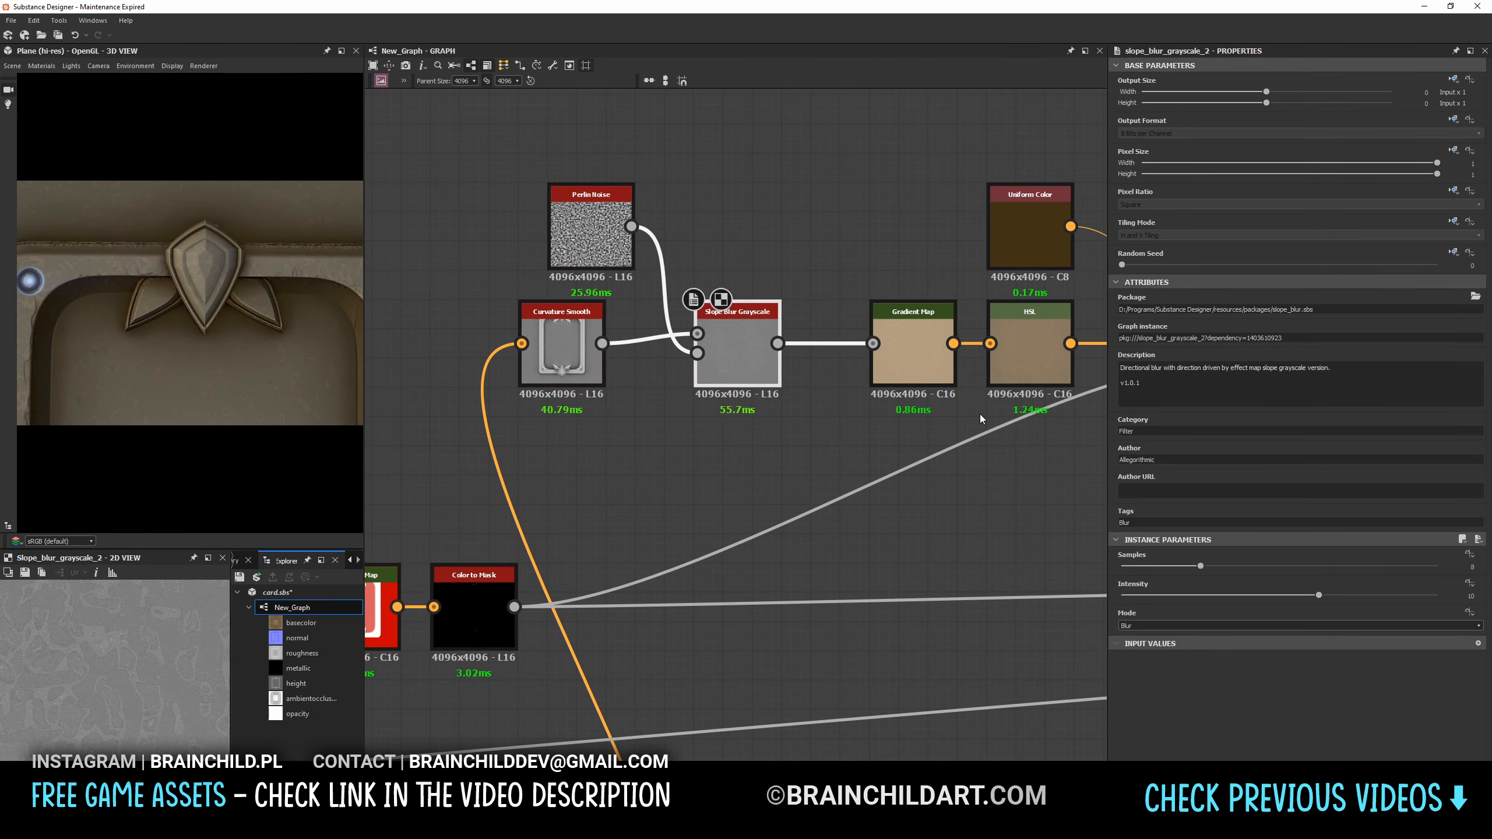
left_click_drag(1201, 566, 1439, 570)
left_click_drag(1139, 596, 1128, 596)
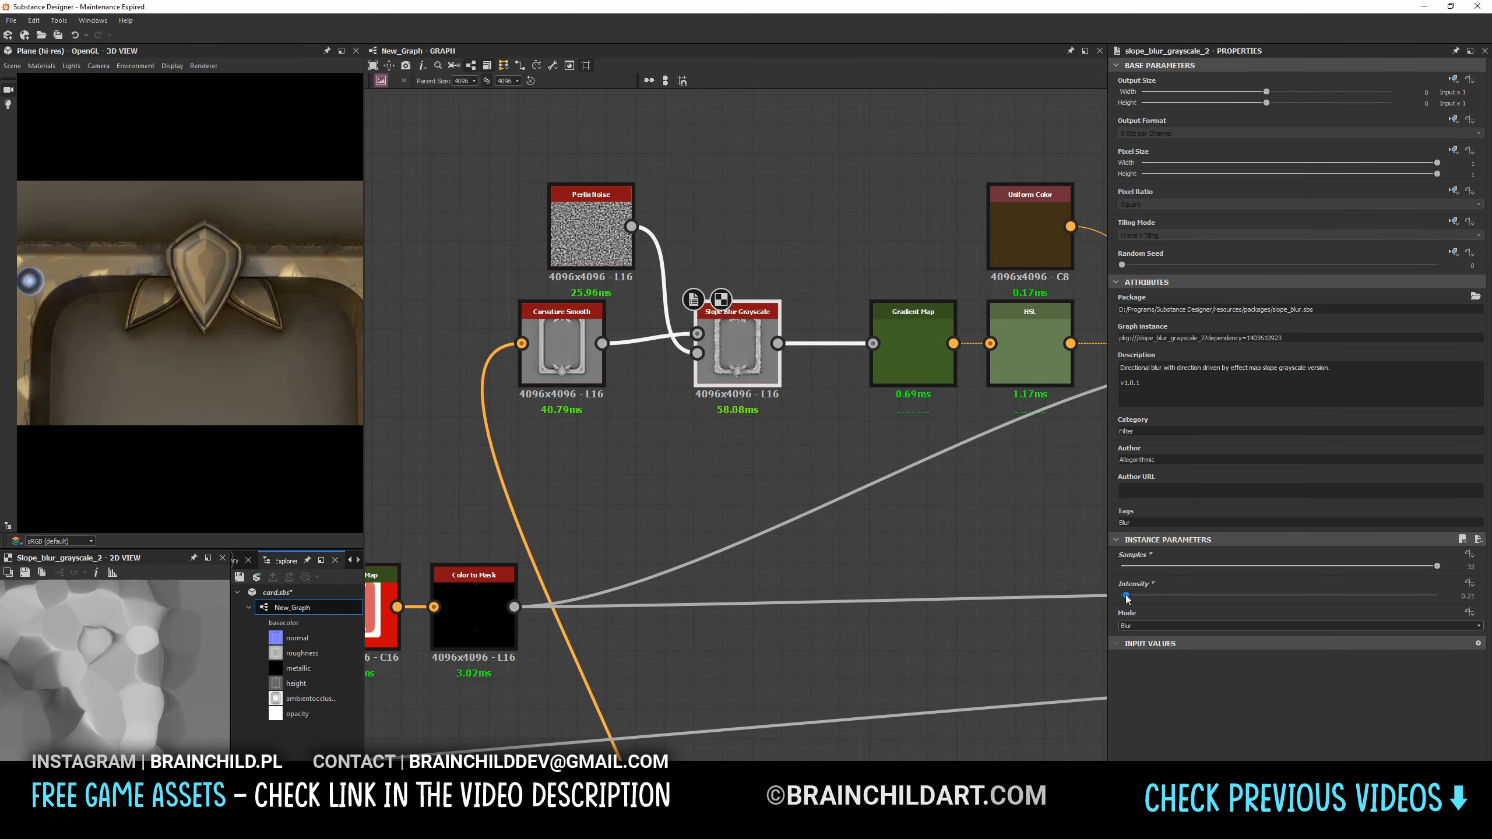
type("1")
key("Return")
Check the blurred edges in the 3D view and set the Perlin Noise scale to 111
scroll(120, 324, "down", 2)
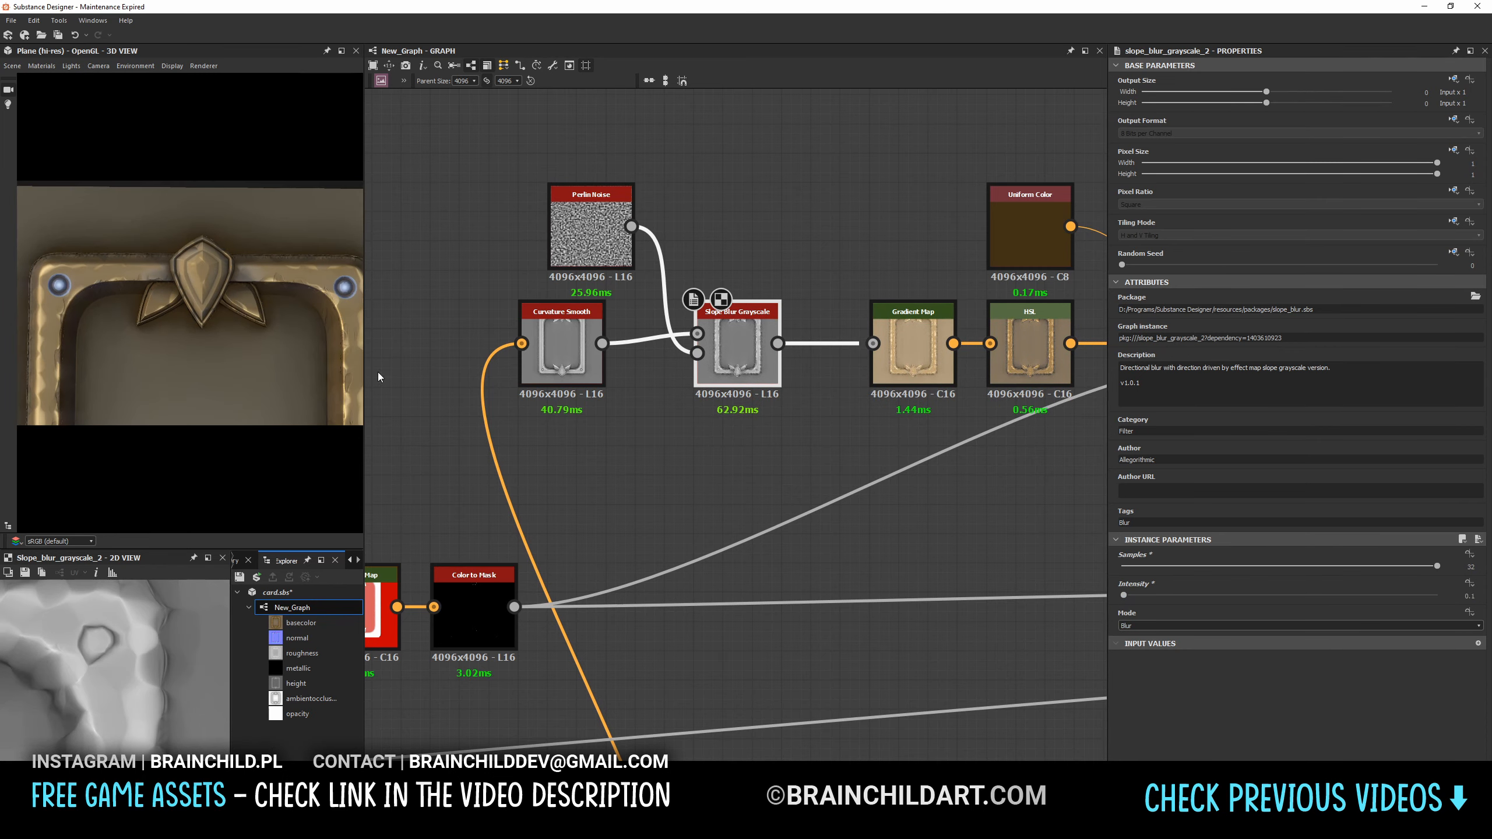
scroll(722, 306, "up", 2)
middle_click_drag(723, 353, 794, 304)
double_click(624, 185)
key("Return")
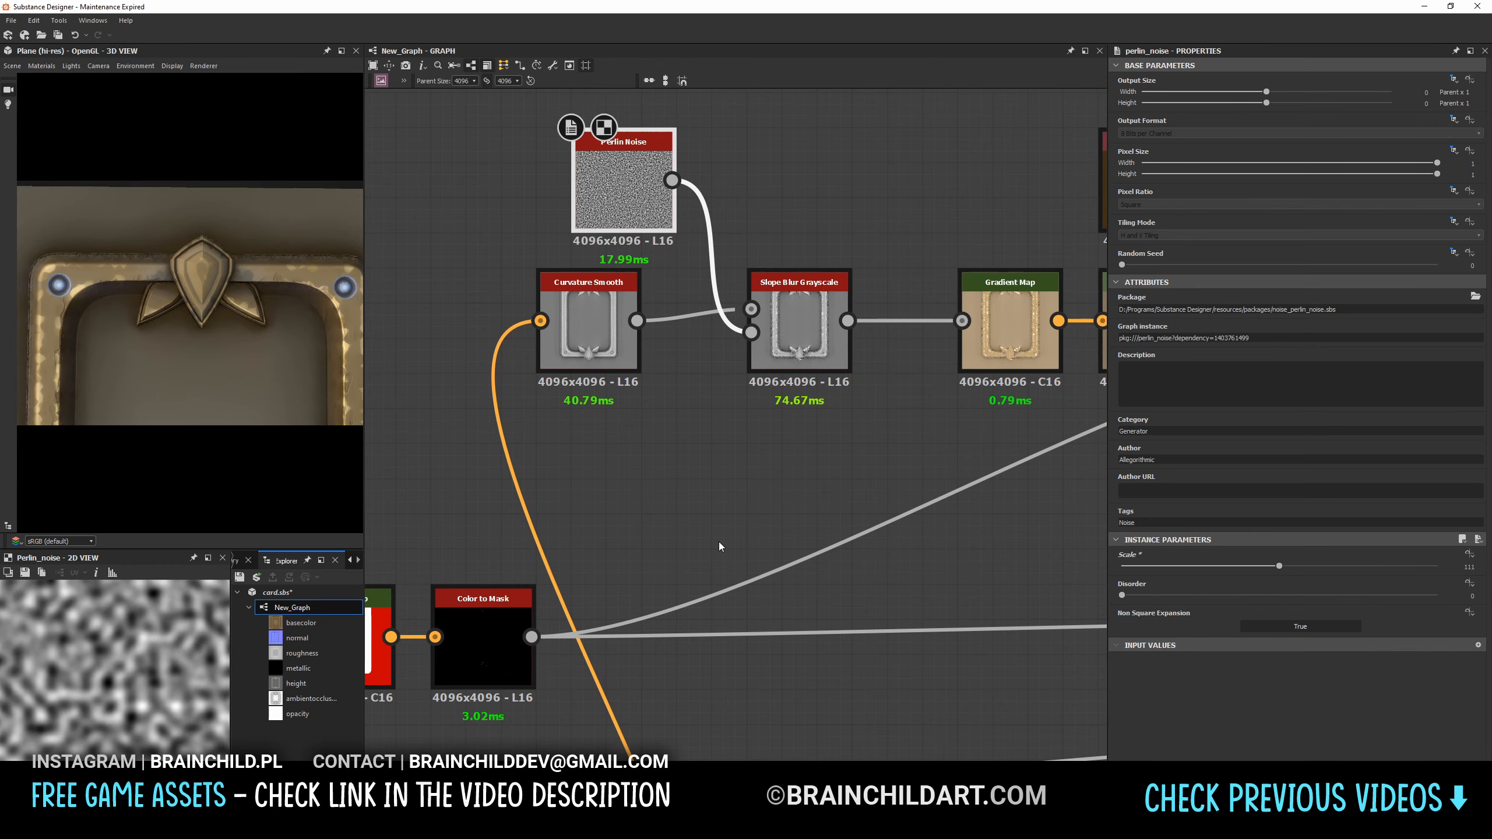
Add a Fractal Sum Base, connect it as the Slope Blur's slope input, and check the frame corner in the 3D view
key("space")
type("fra")
left_click_drag(635, 208, 750, 339)
left_click(666, 202)
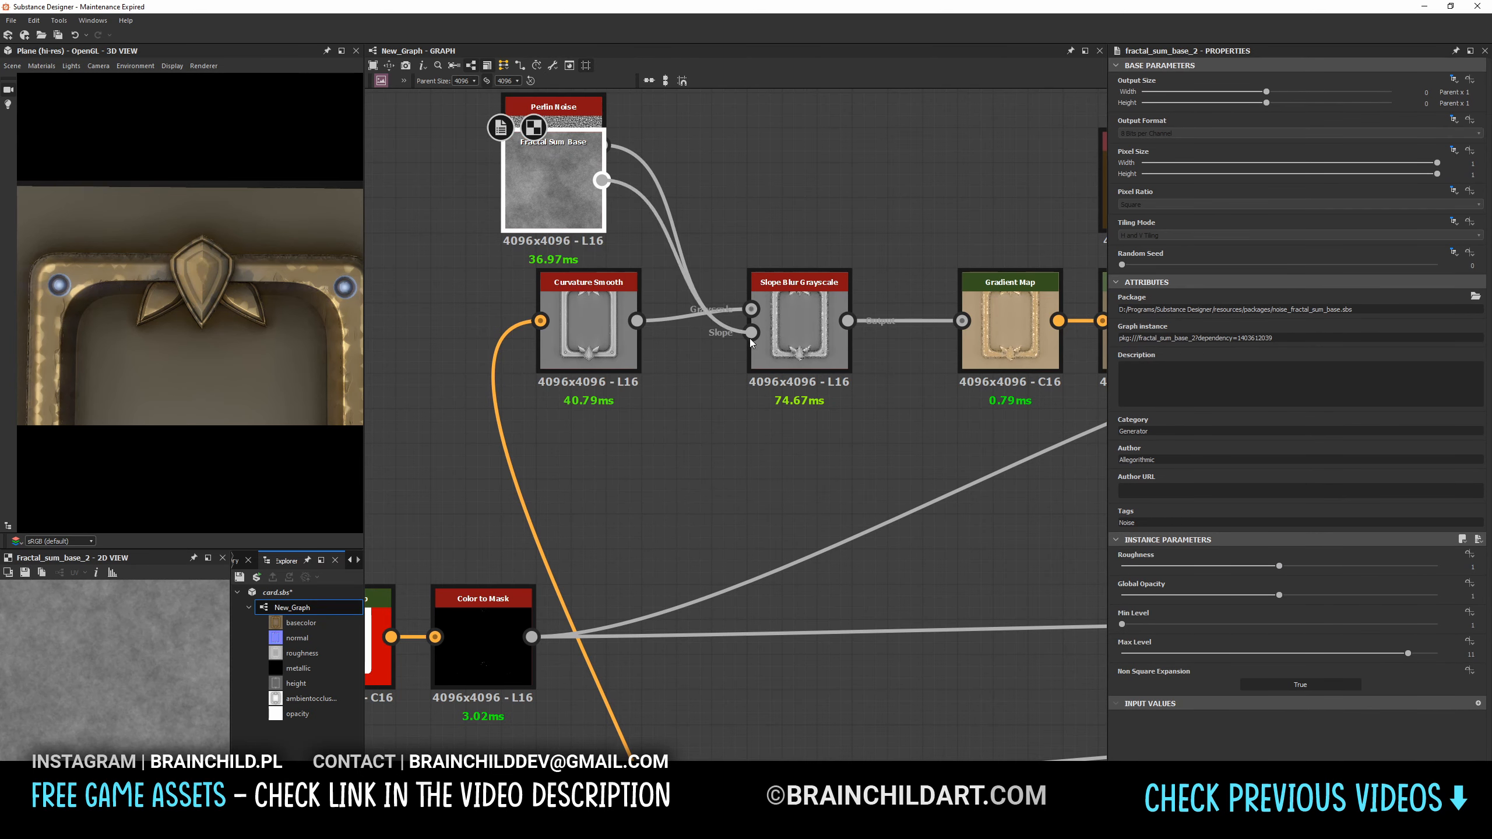
scroll(118, 303, "up", 3)
middle_click_drag(85, 296, 252, 323)
scroll(253, 324, "up", 2)
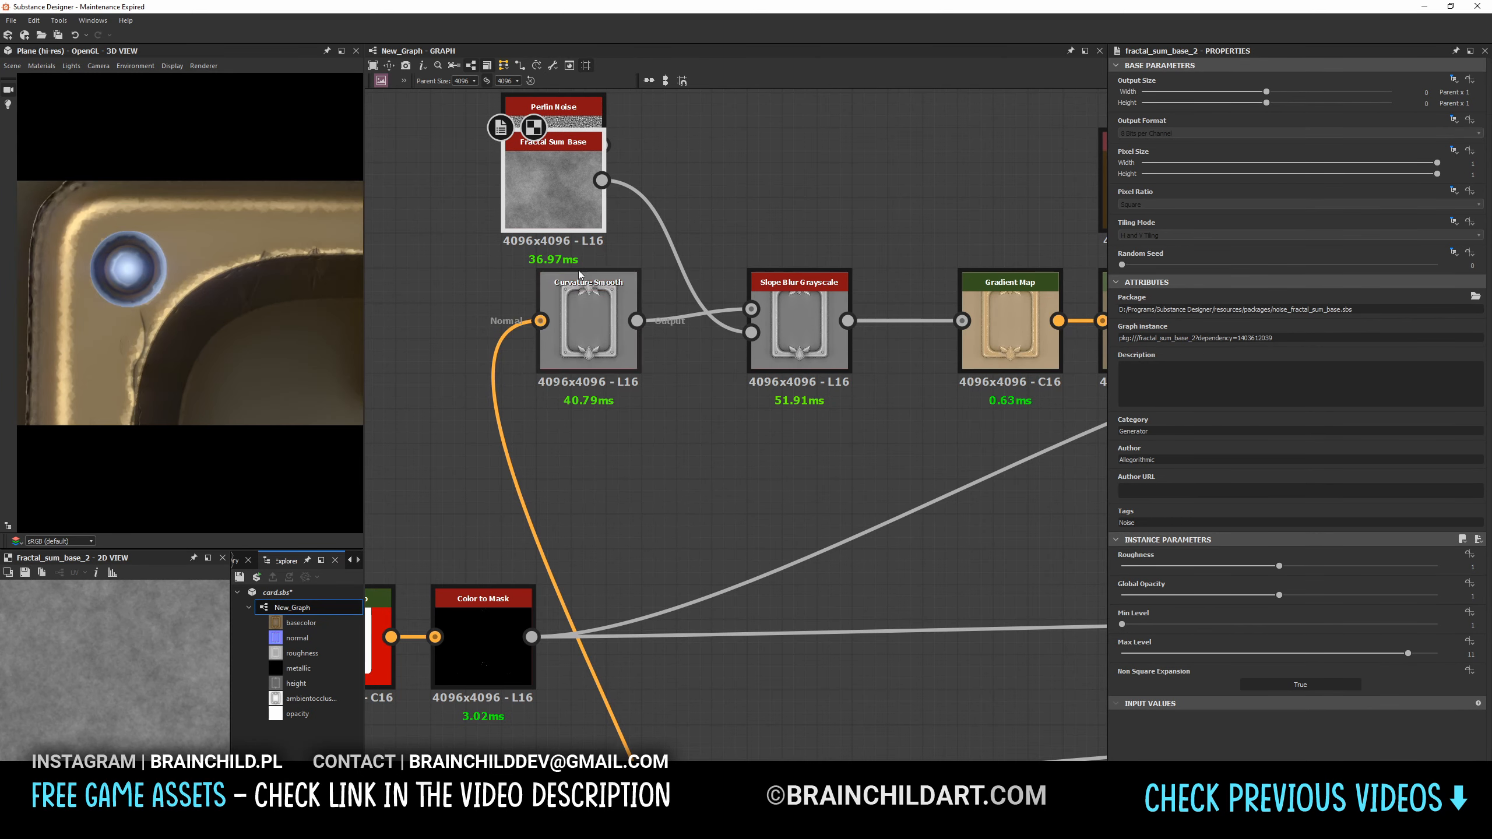
Set the Fractal Sum Base to roughness 0.82, global opacity 0.51 and min level 4
left_click(1253, 566)
left_click(1203, 596)
left_click(1208, 624)
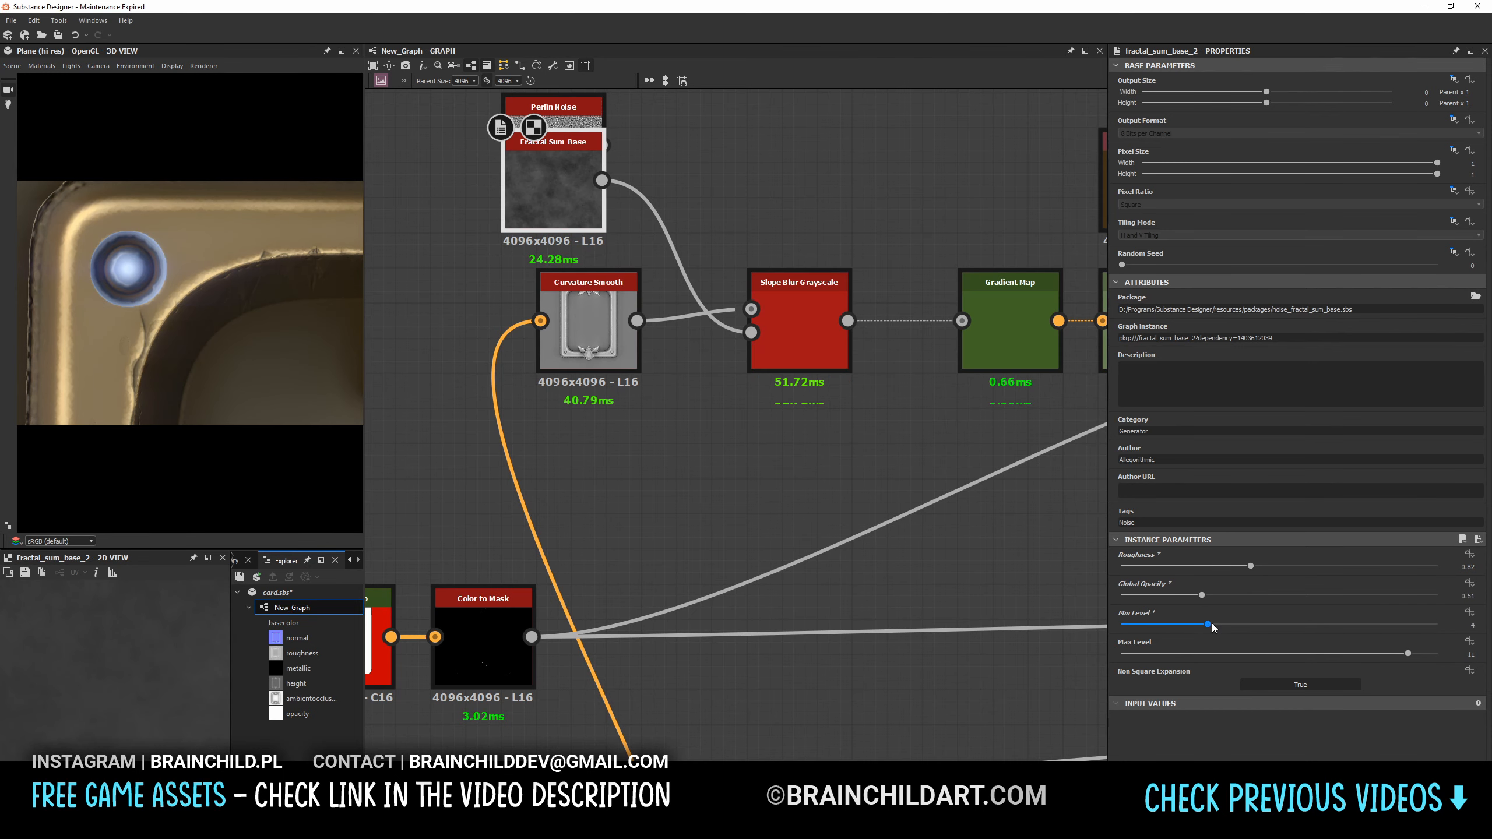
Place the Fractal Sum Base beside the Perlin Noise and reduce its output size to 2048x2048
scroll(823, 439, "down", 2)
scroll(823, 440, "down", 1)
left_click_drag(685, 314, 766, 295)
middle_click_drag(810, 305, 767, 312)
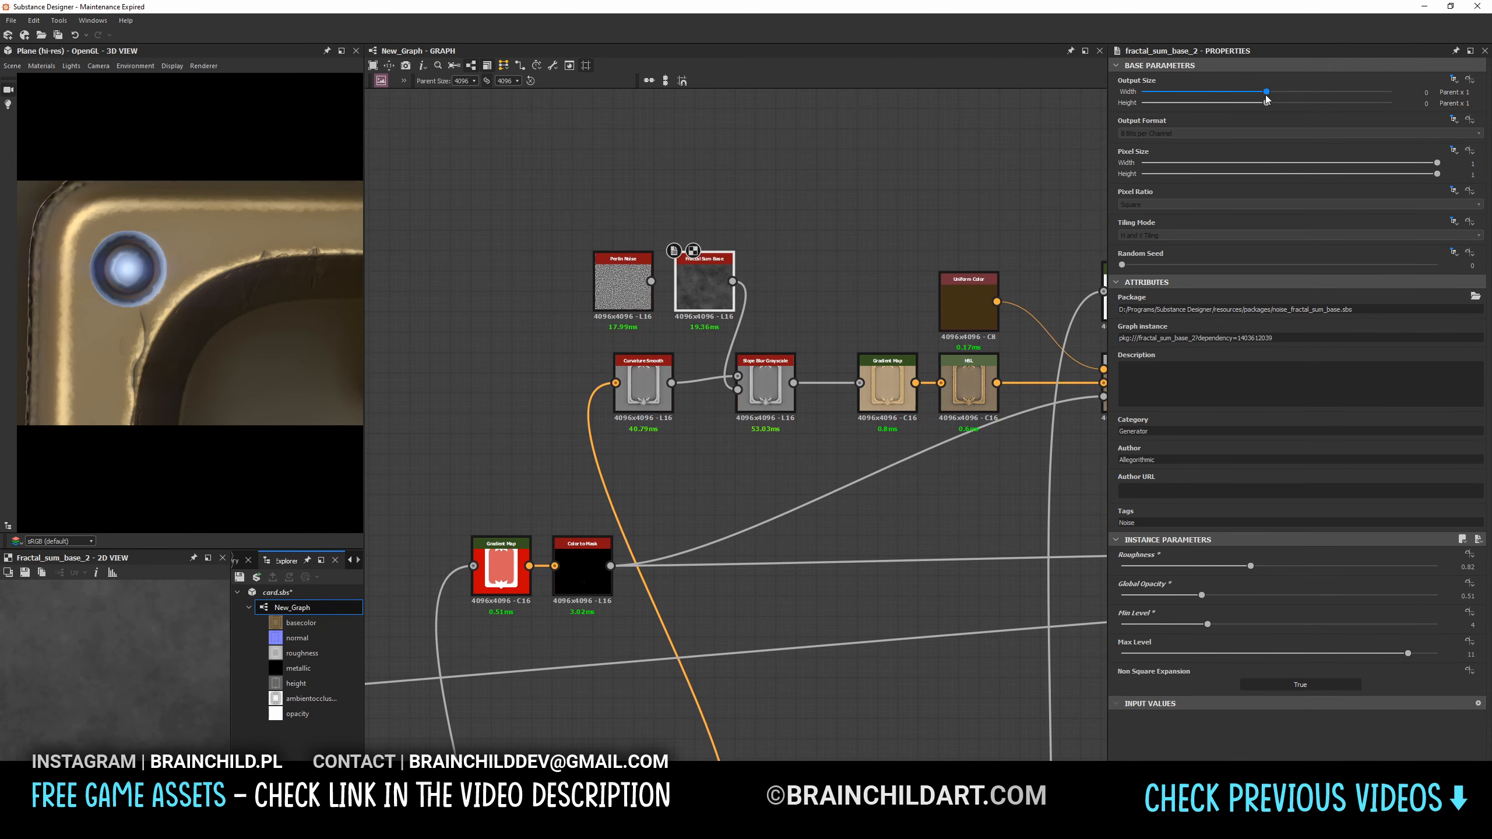
left_click_drag(1267, 92, 1257, 103)
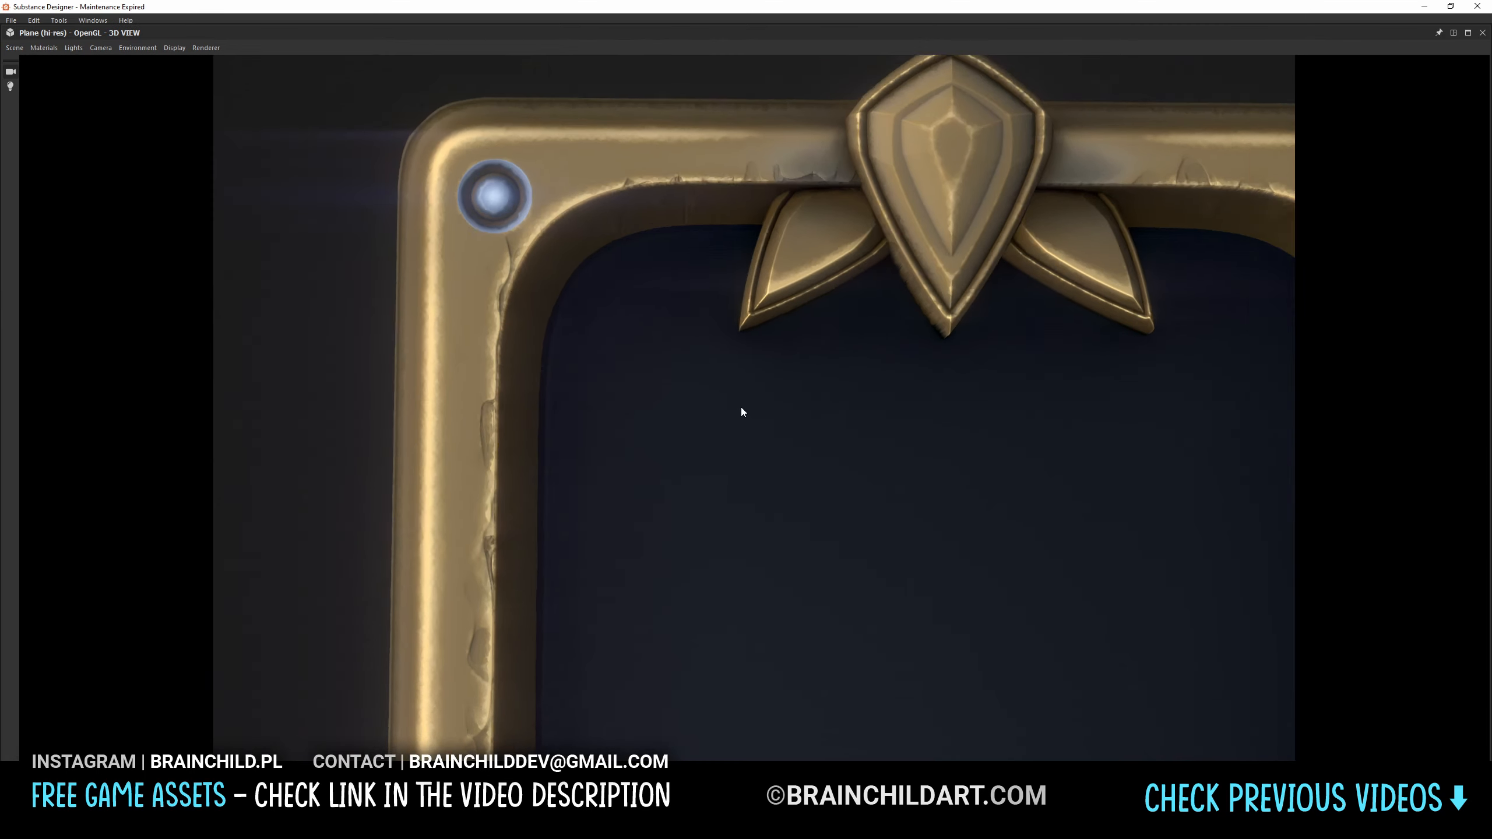
scroll(742, 408, "down", 3)
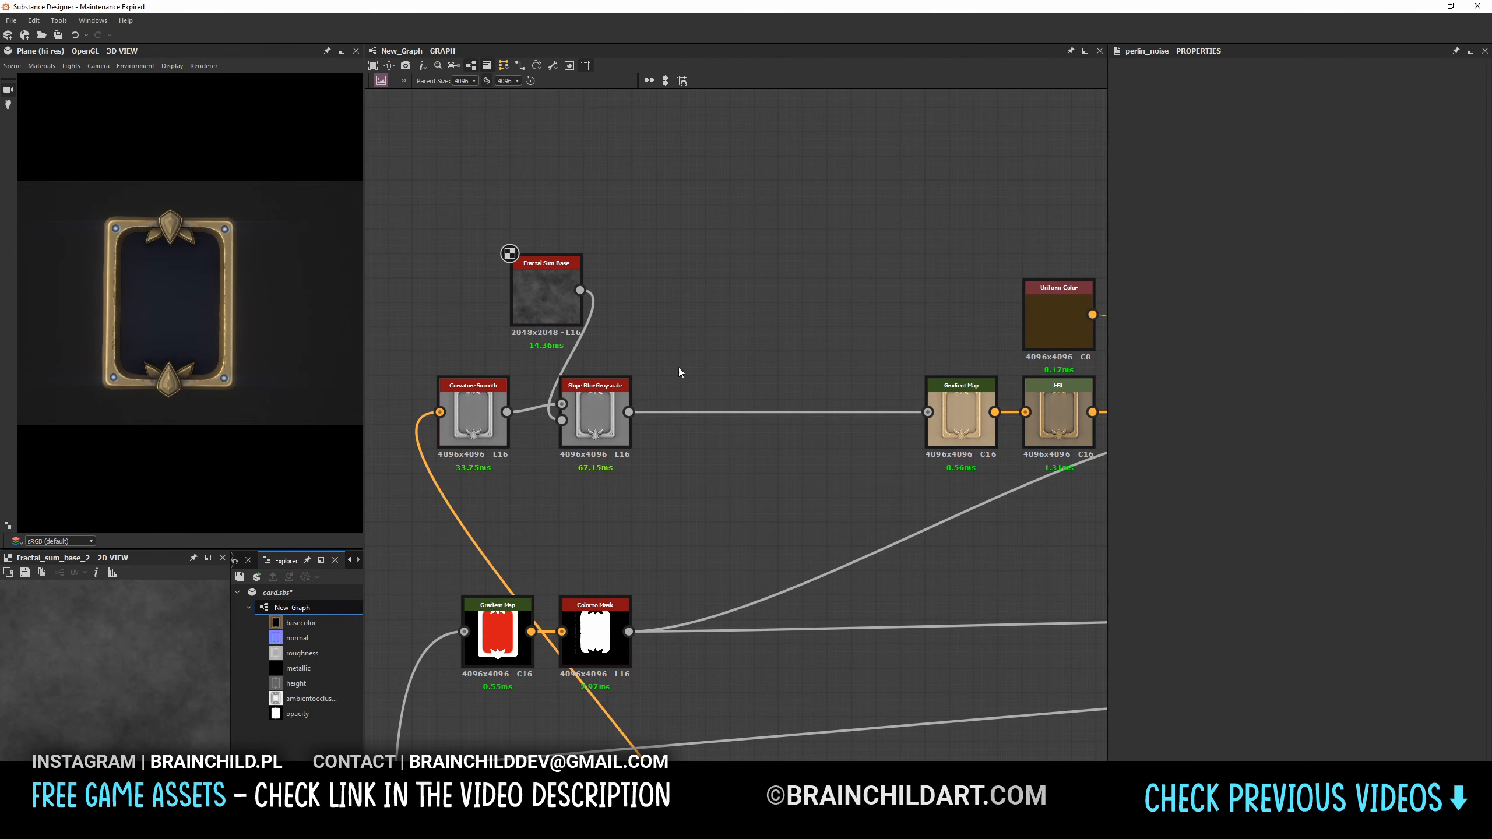
Insert a Blend before the base color's Gradient Map, with a duplicated Slope Blur and Fractal Sum Base feeding its foreground through a Levels
left_click(735, 412)
key("space")
type("ble")
key("Return")
key("ctrl+z")
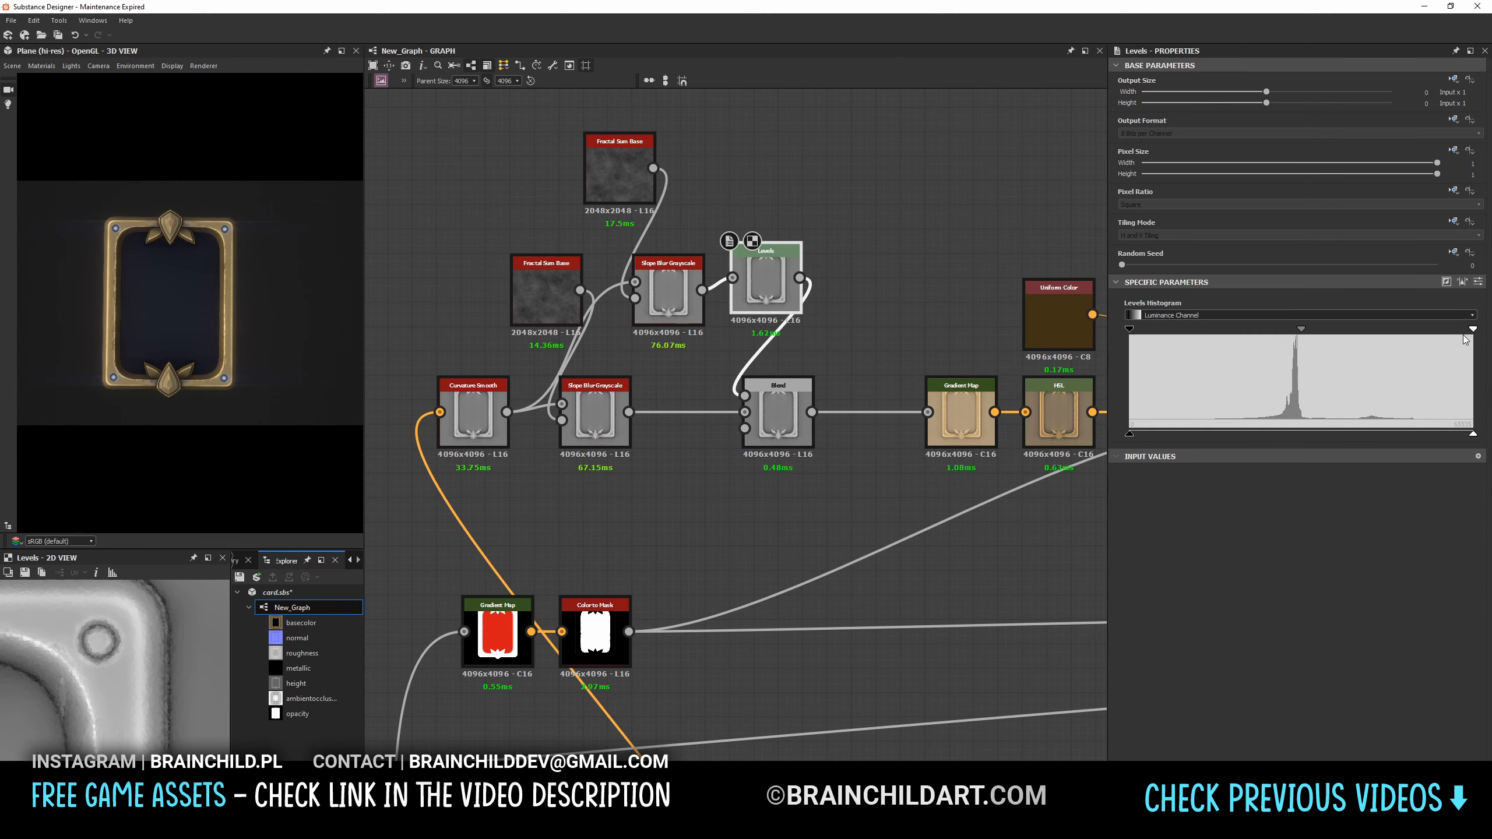
Narrow the new Levels' input range to isolate the bright edge highlights and move the Blend closer to the Slope Blur
left_click_drag(1473, 330, 1356, 330)
left_click_drag(1130, 329, 1411, 331)
scroll(215, 611, "down", 5)
scroll(794, 320, "down", 2)
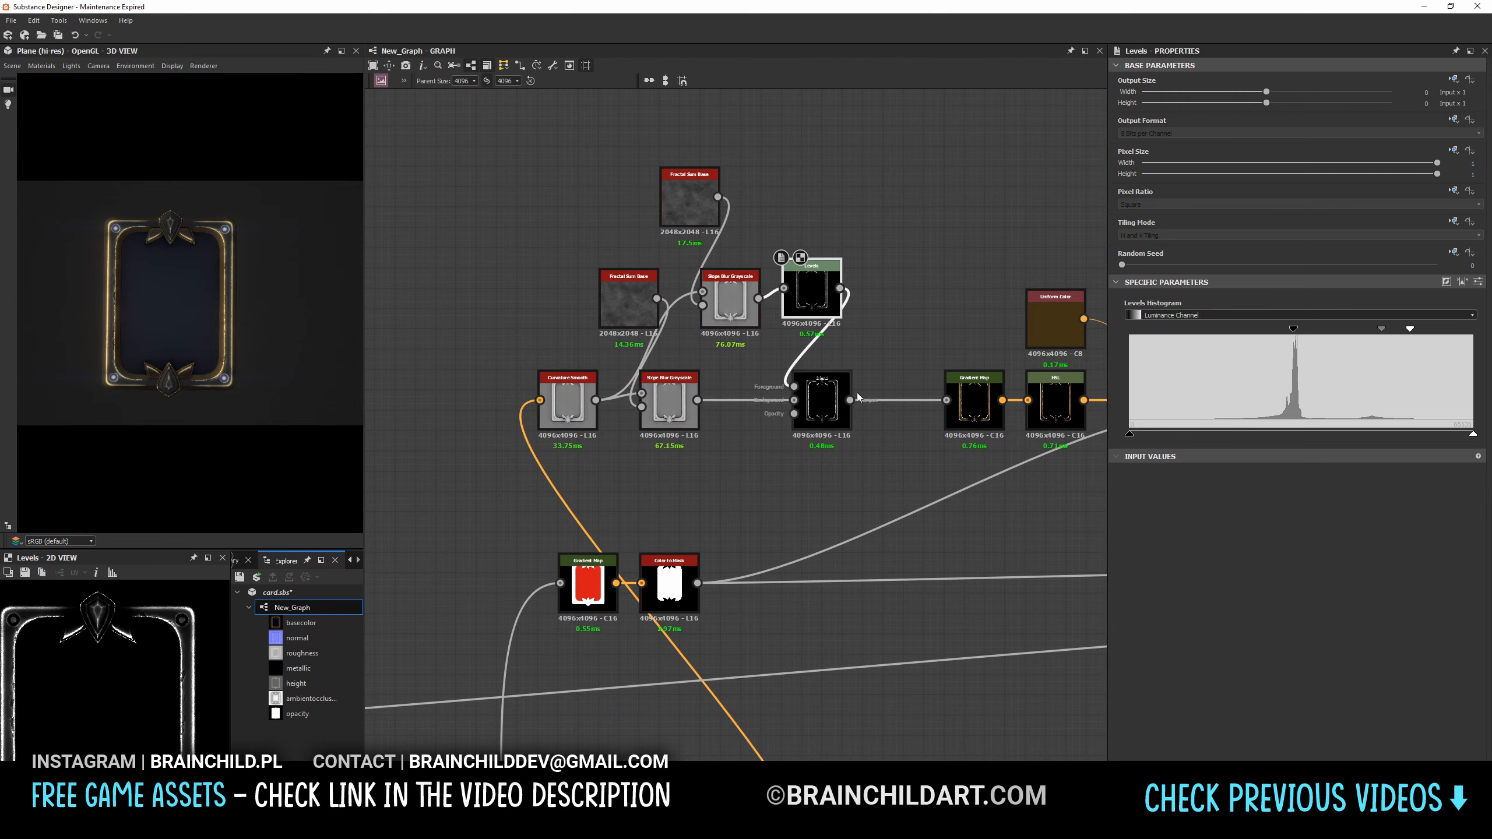
scroll(804, 409, "up", 2)
middle_click_drag(804, 409, 637, 393)
left_click_drag(590, 383, 635, 382)
scroll(635, 383, "down", 1)
middle_click_drag(635, 383, 702, 360)
Try the new Blend in Add (Linear Dodge) and Max (Lighten) modes, checking the frame in the 3D view
double_click(700, 361)
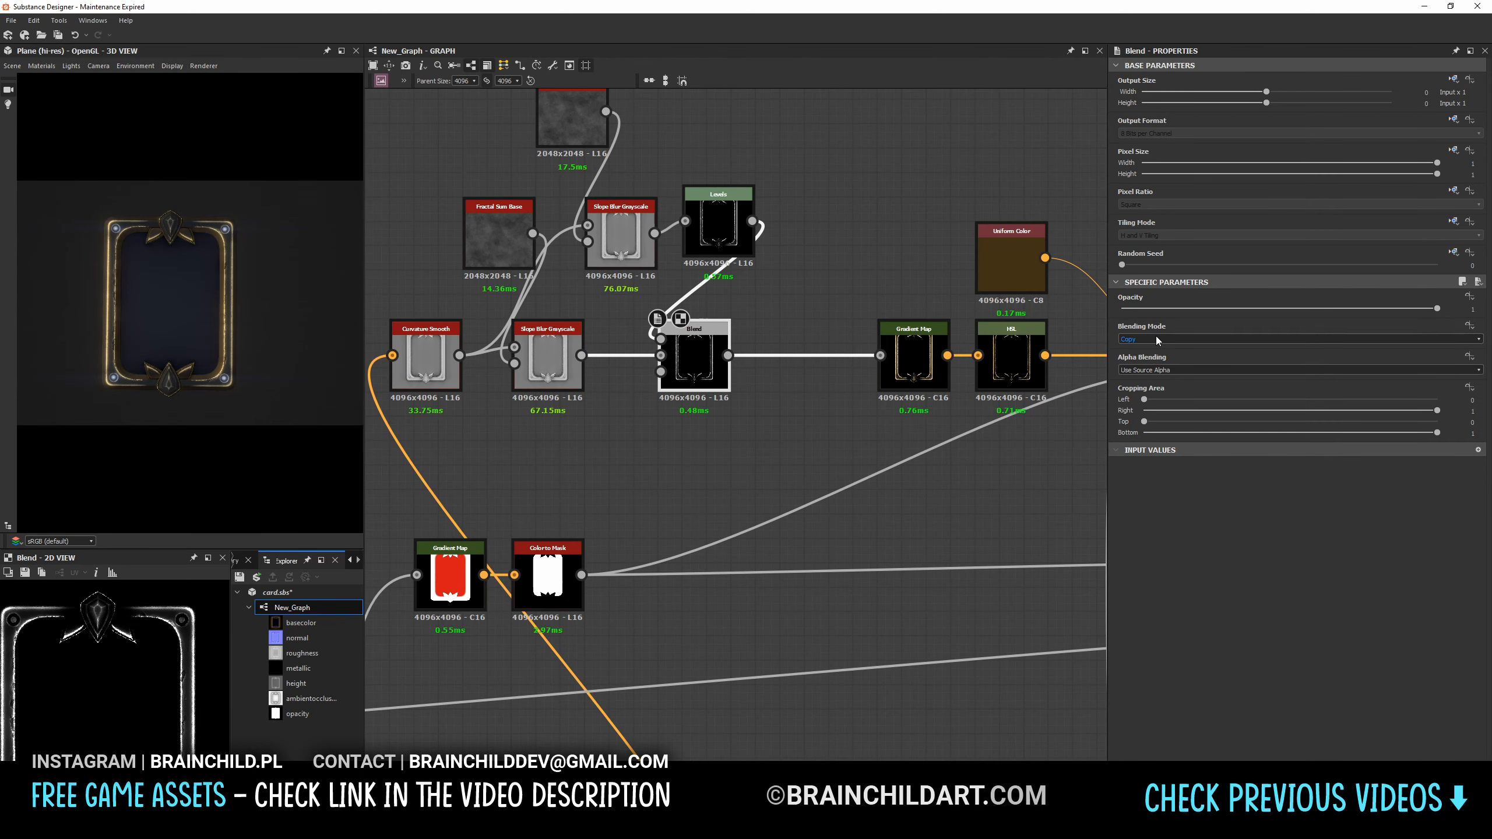
left_click(1159, 340)
left_click(1153, 351)
scroll(267, 338, "up", 3)
middle_click_drag(267, 338, 288, 379)
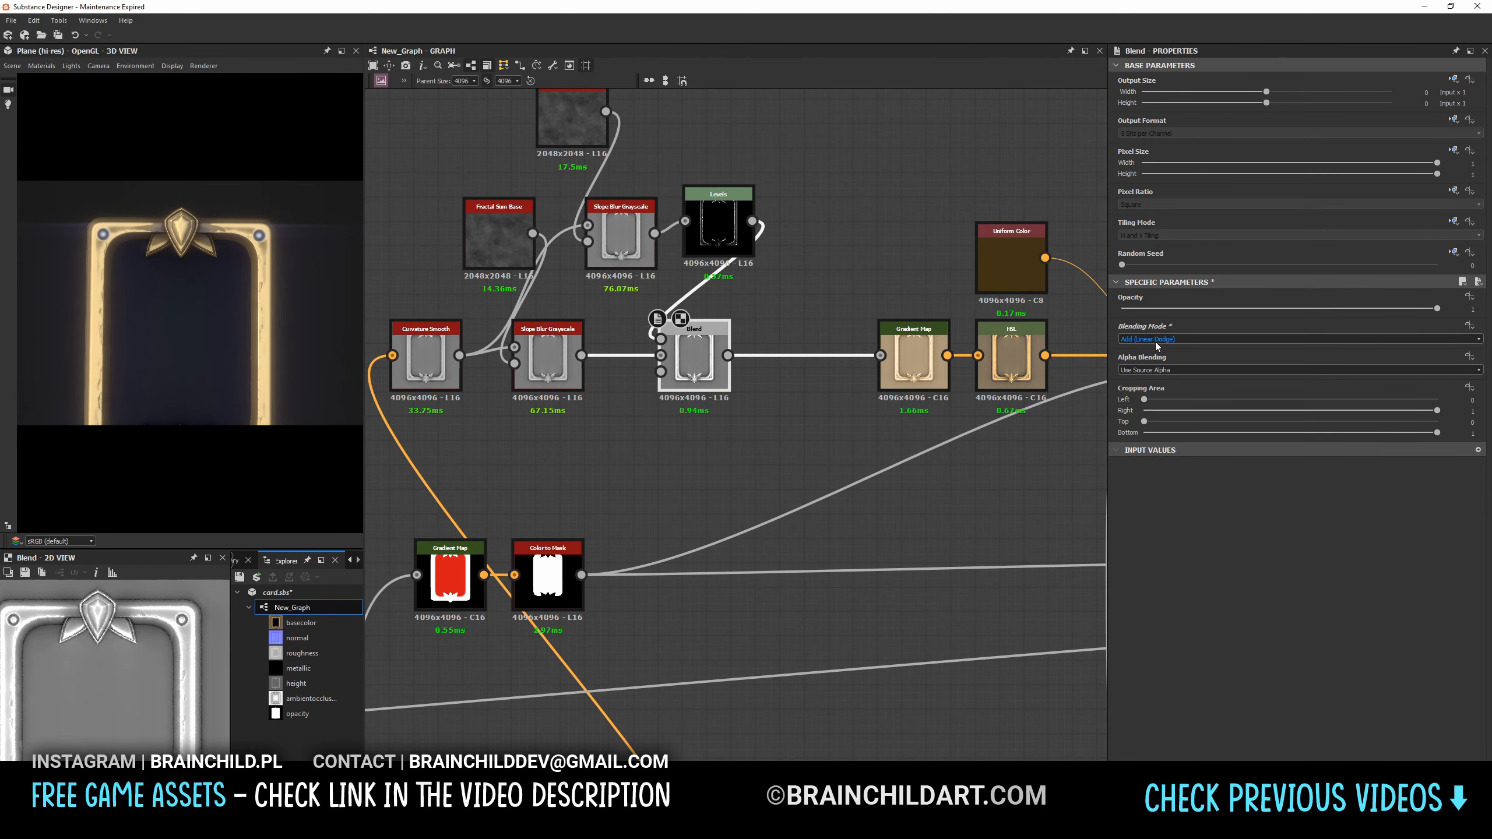
scroll(1160, 342, "down", 4)
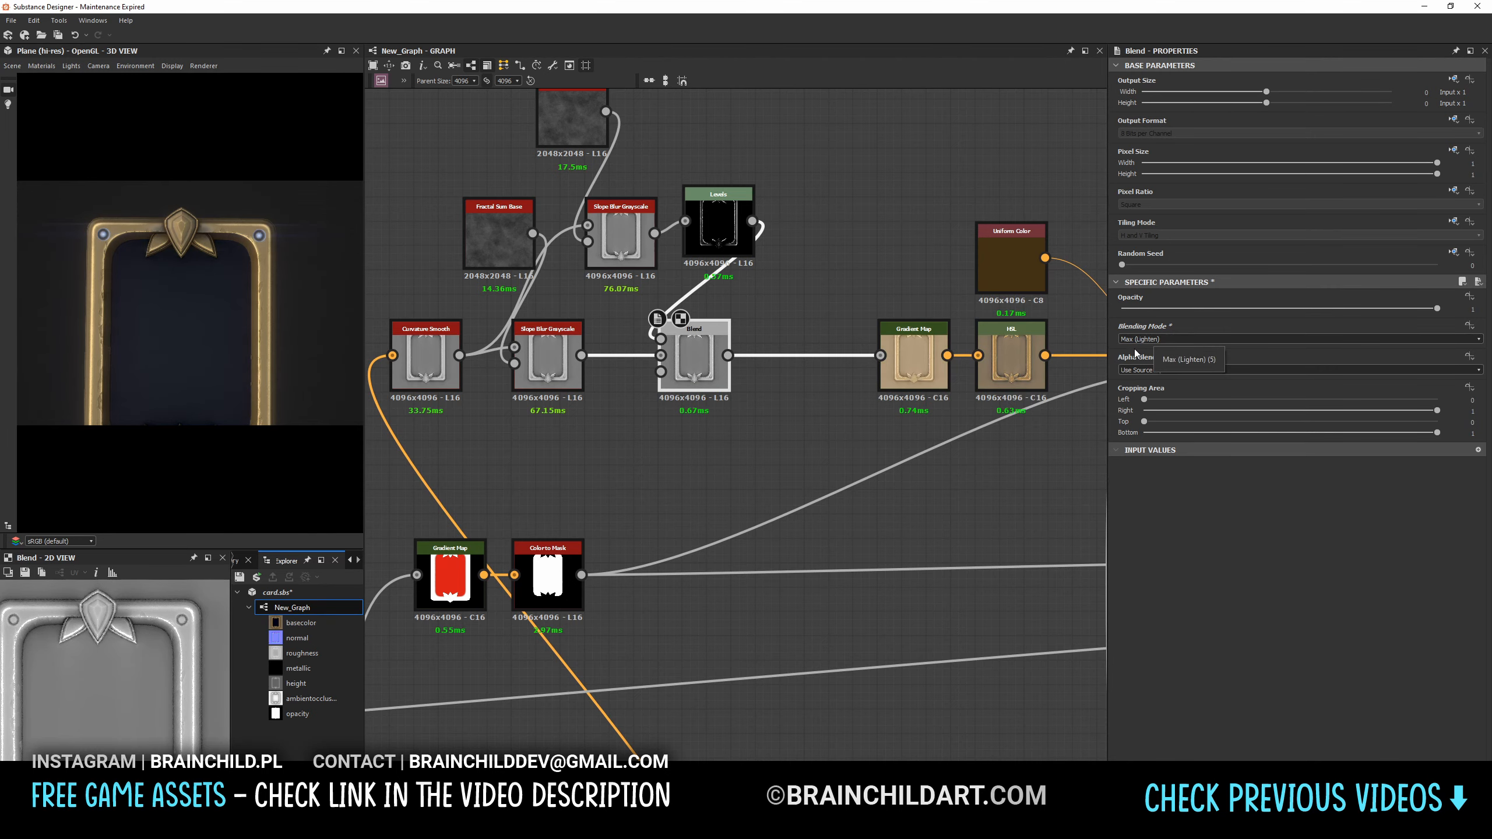
Inspect the nodes following the base color's Gradient Map, try deleting the masked Blend, and undo the deletion
middle_click_drag(811, 381, 649, 390)
double_click(753, 366)
middle_click_drag(833, 429, 637, 407)
double_click(653, 346)
scroll(696, 409, "down", 4)
double_click(852, 384)
middle_click_drag(949, 410, 784, 410)
key("Delete")
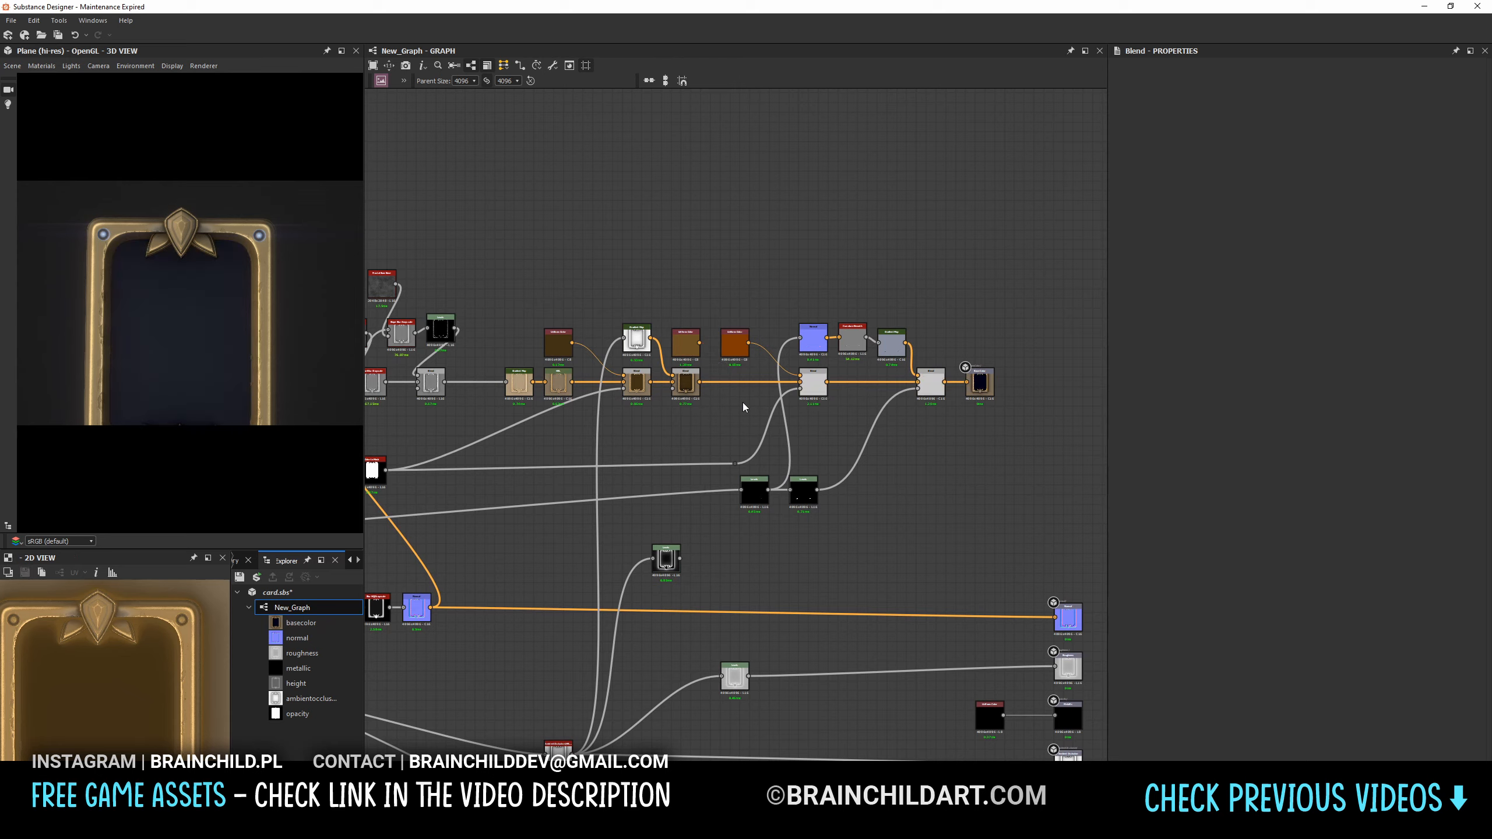
key("ctrl+z")
Examine the Gradient Map and highlight Blend outputs and the frame's edges in the 3D view
middle_click_drag(618, 405, 701, 388)
scroll(700, 387, "up", 2)
middle_click_drag(557, 362, 832, 298)
scroll(832, 298, "up", 5)
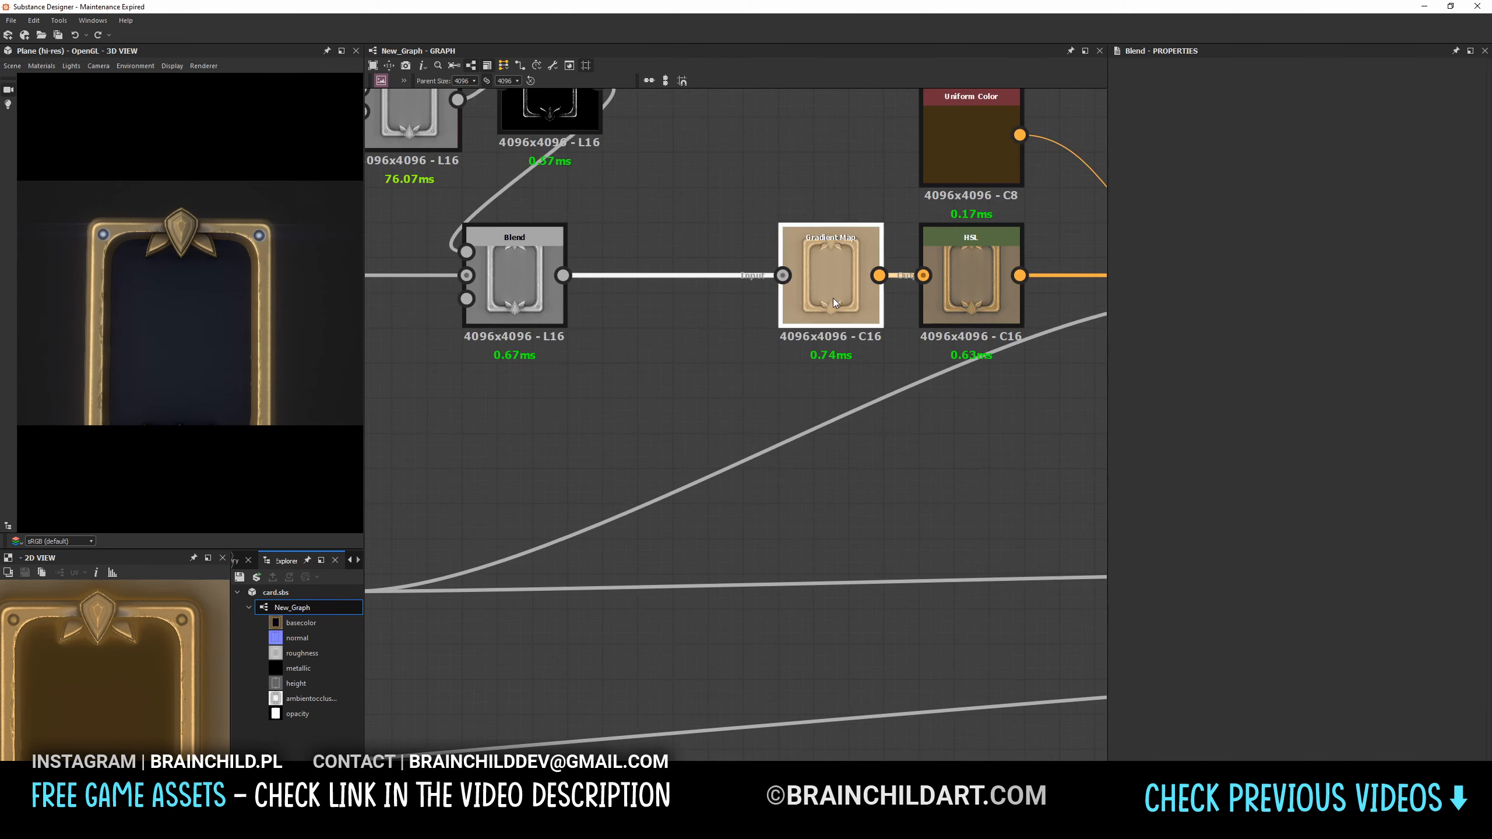
double_click(834, 298)
middle_click_drag(522, 302, 735, 301)
double_click(691, 299)
scroll(290, 304, "up", 4)
middle_click_drag(237, 268, 266, 311)
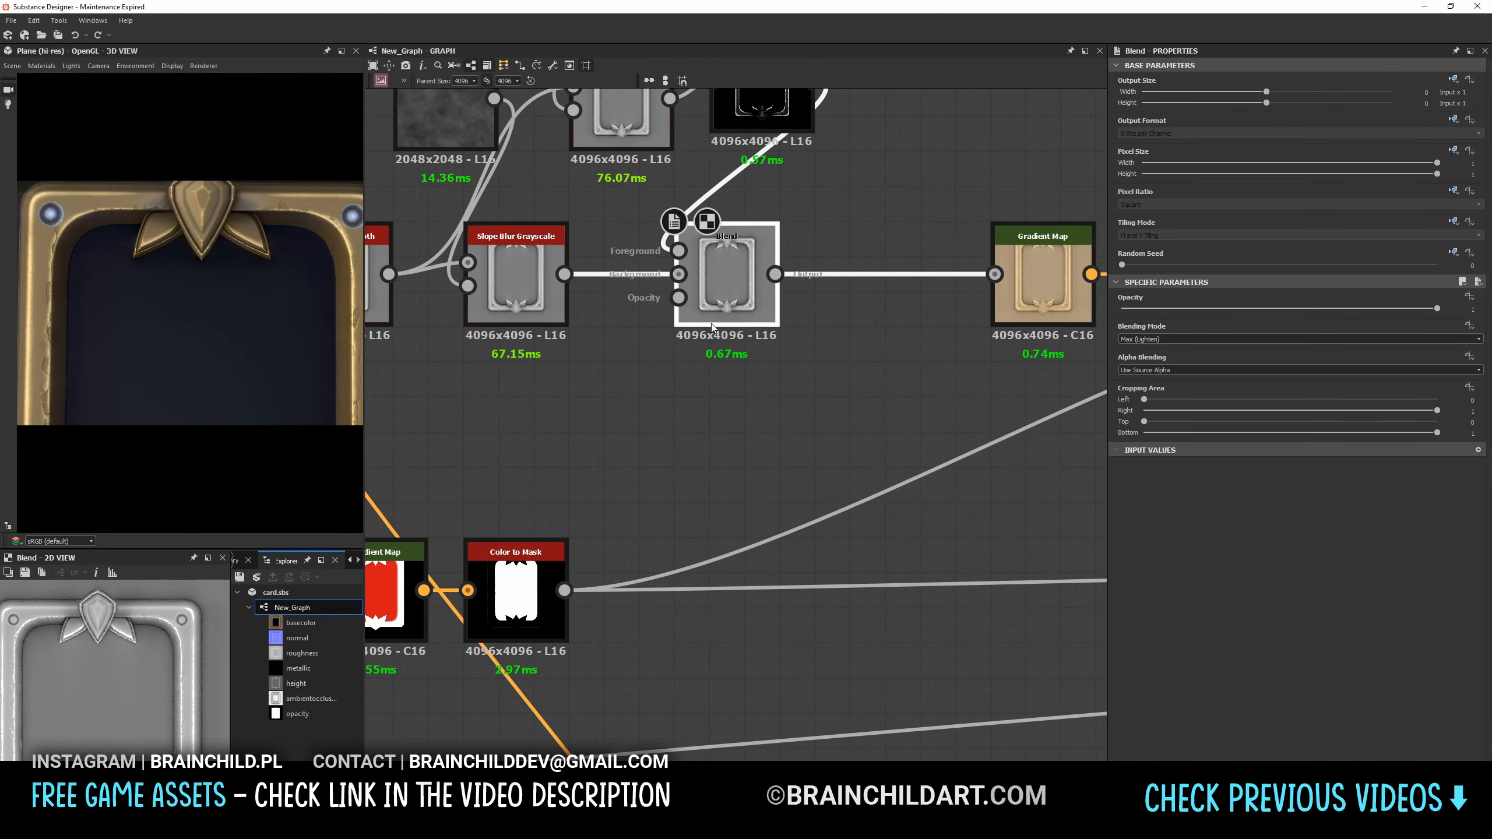
Try reducing the highlight Levels' output size to 256x256
scroll(712, 328, "down", 2)
middle_click_drag(712, 328, 732, 484)
left_click(763, 321)
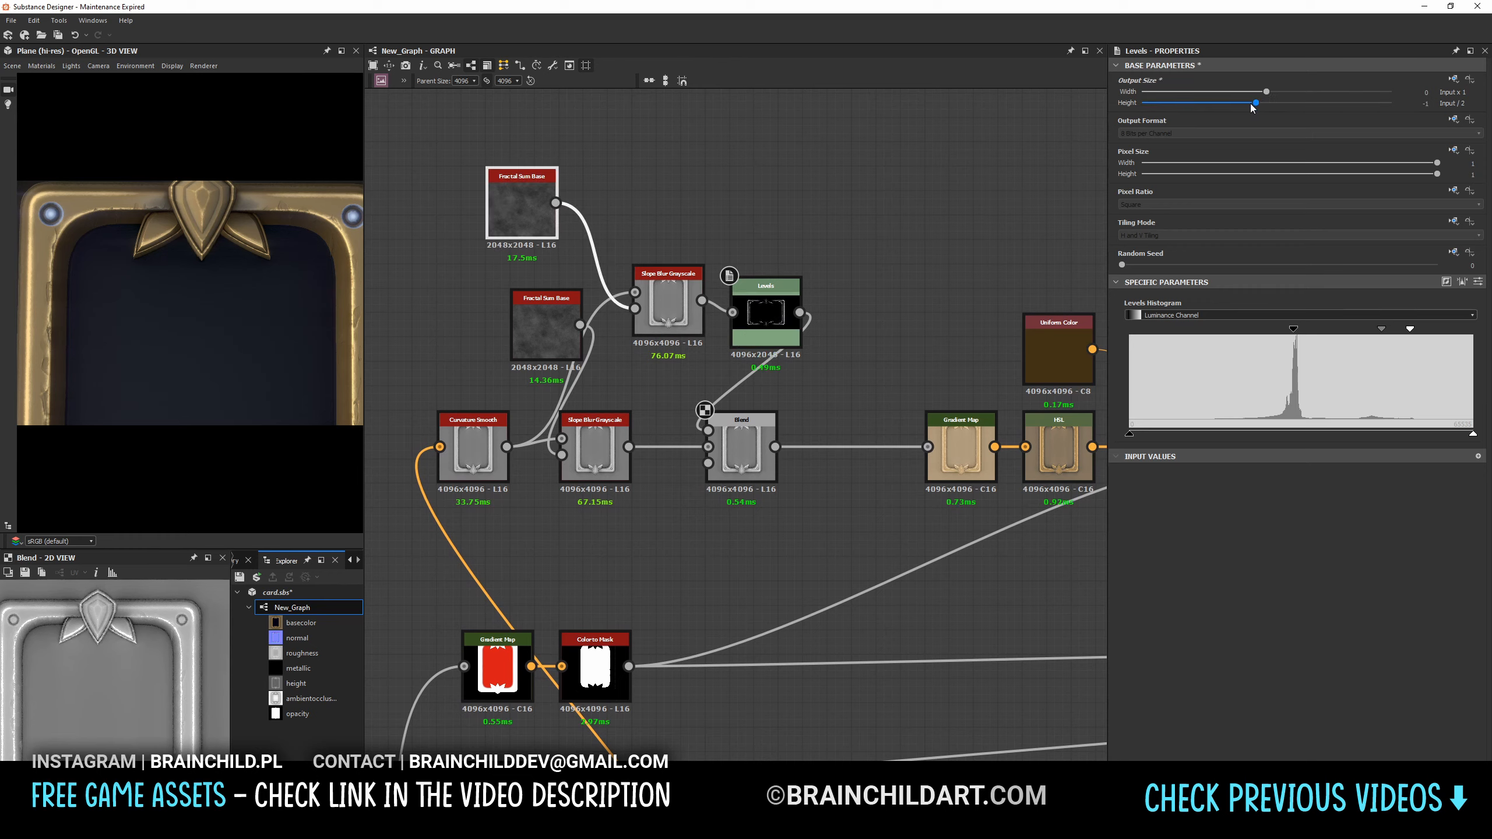
Try the highlight Blend in Subtract and Add (Linear Dodge) modes
left_click(752, 462)
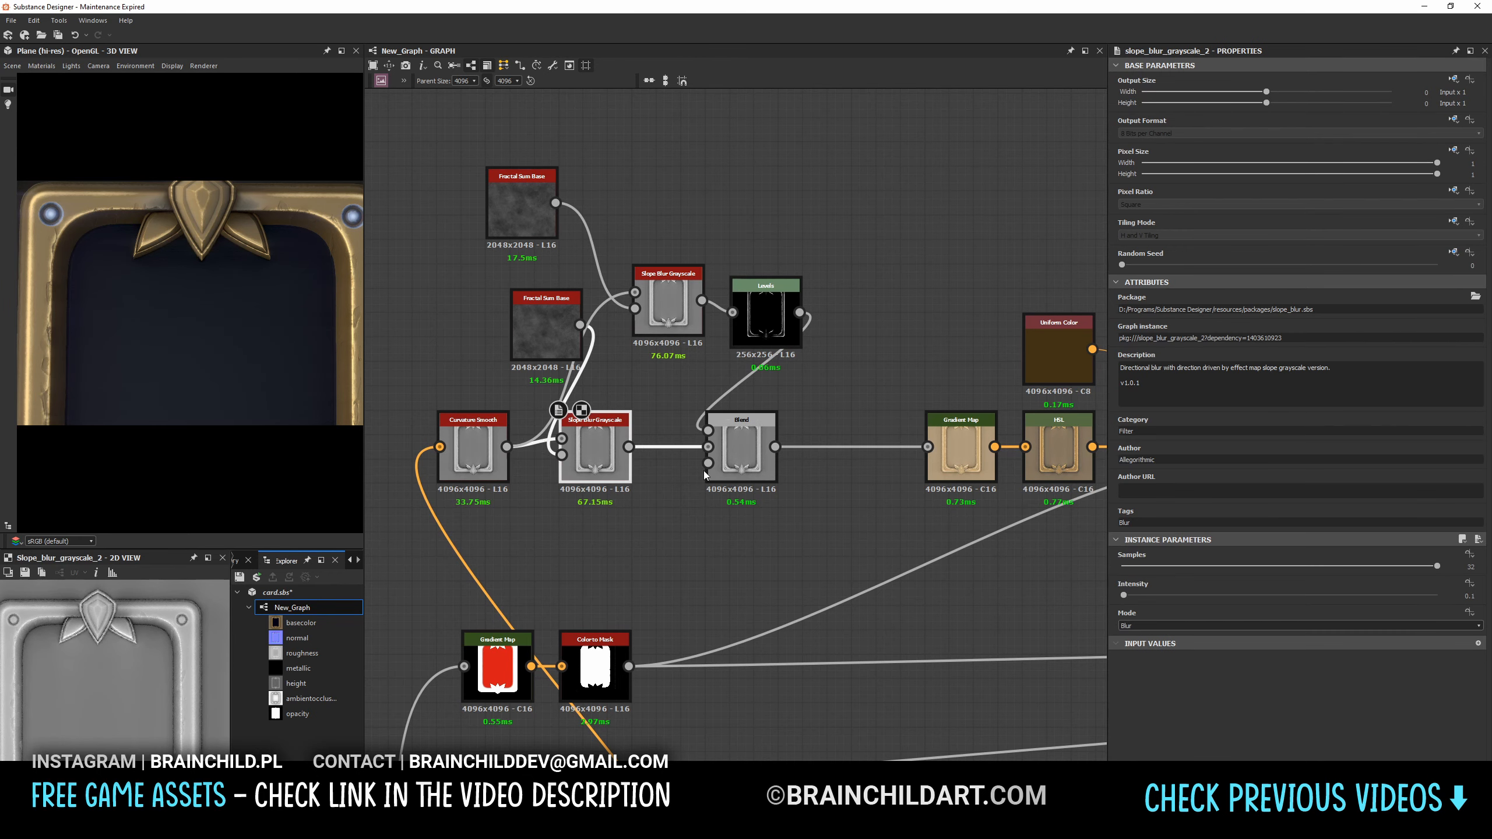
left_click(1233, 339)
left_click(1167, 359)
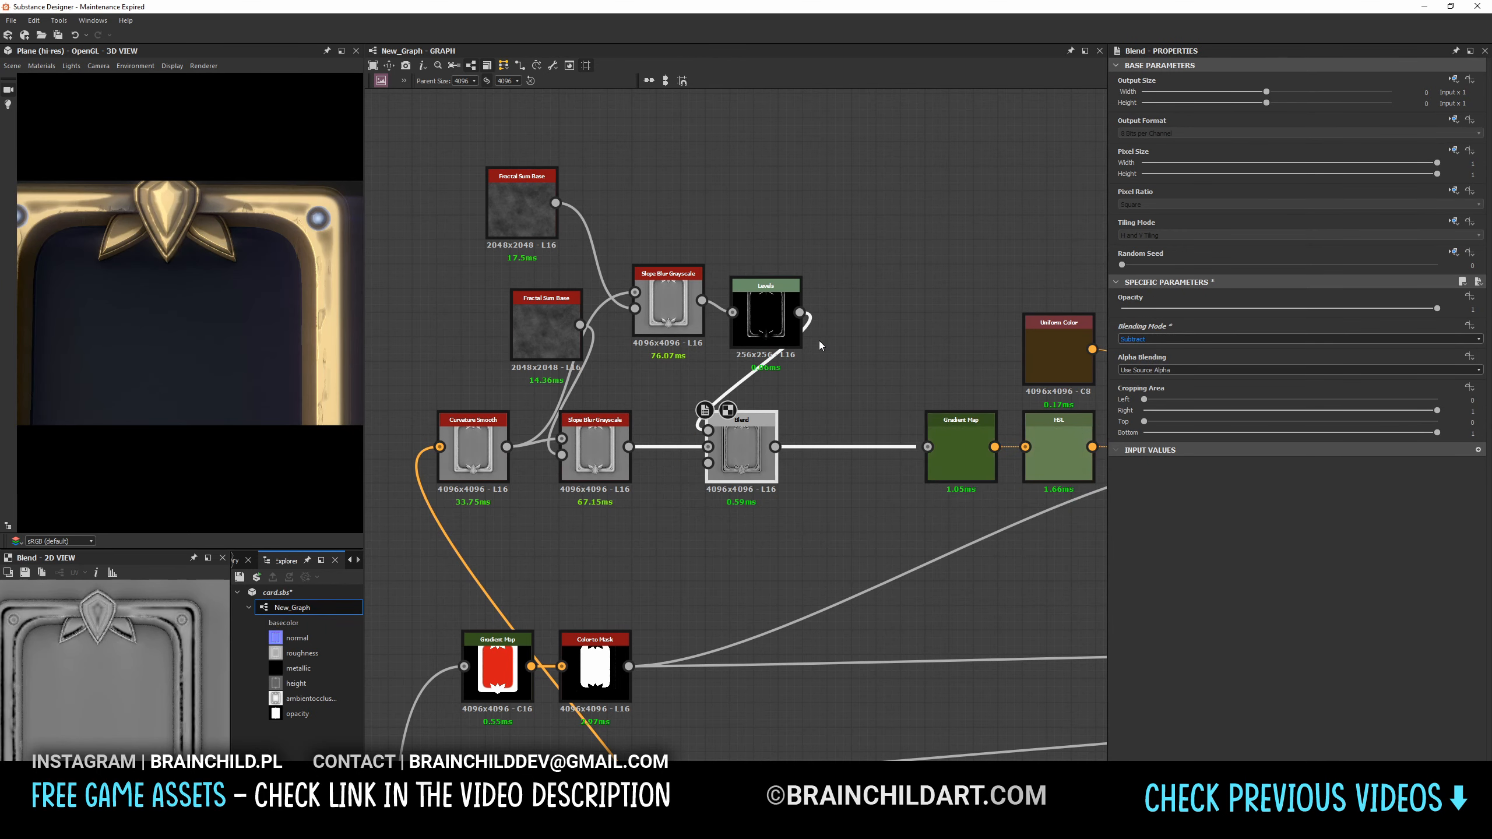
Restore the highlight Levels' output size to 4096x4096 and reduce the upper Fractal Sum Base to 1024x1024
left_click(790, 332)
scroll(801, 369, "up", 1)
middle_click_drag(800, 369, 822, 374)
left_click_drag(807, 344, 822, 330)
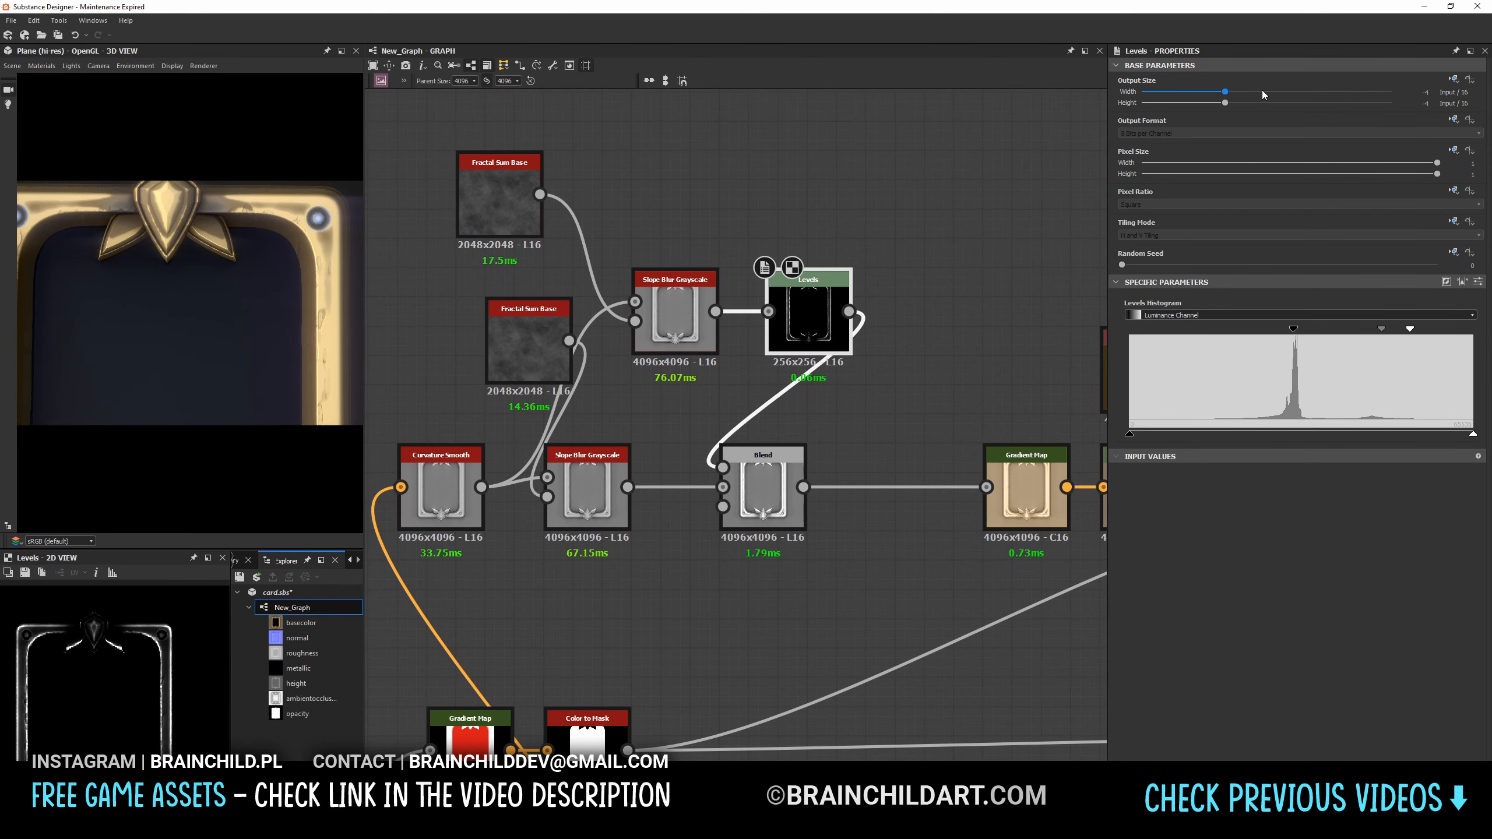
left_click(1266, 92)
double_click(503, 197)
left_click(1246, 102)
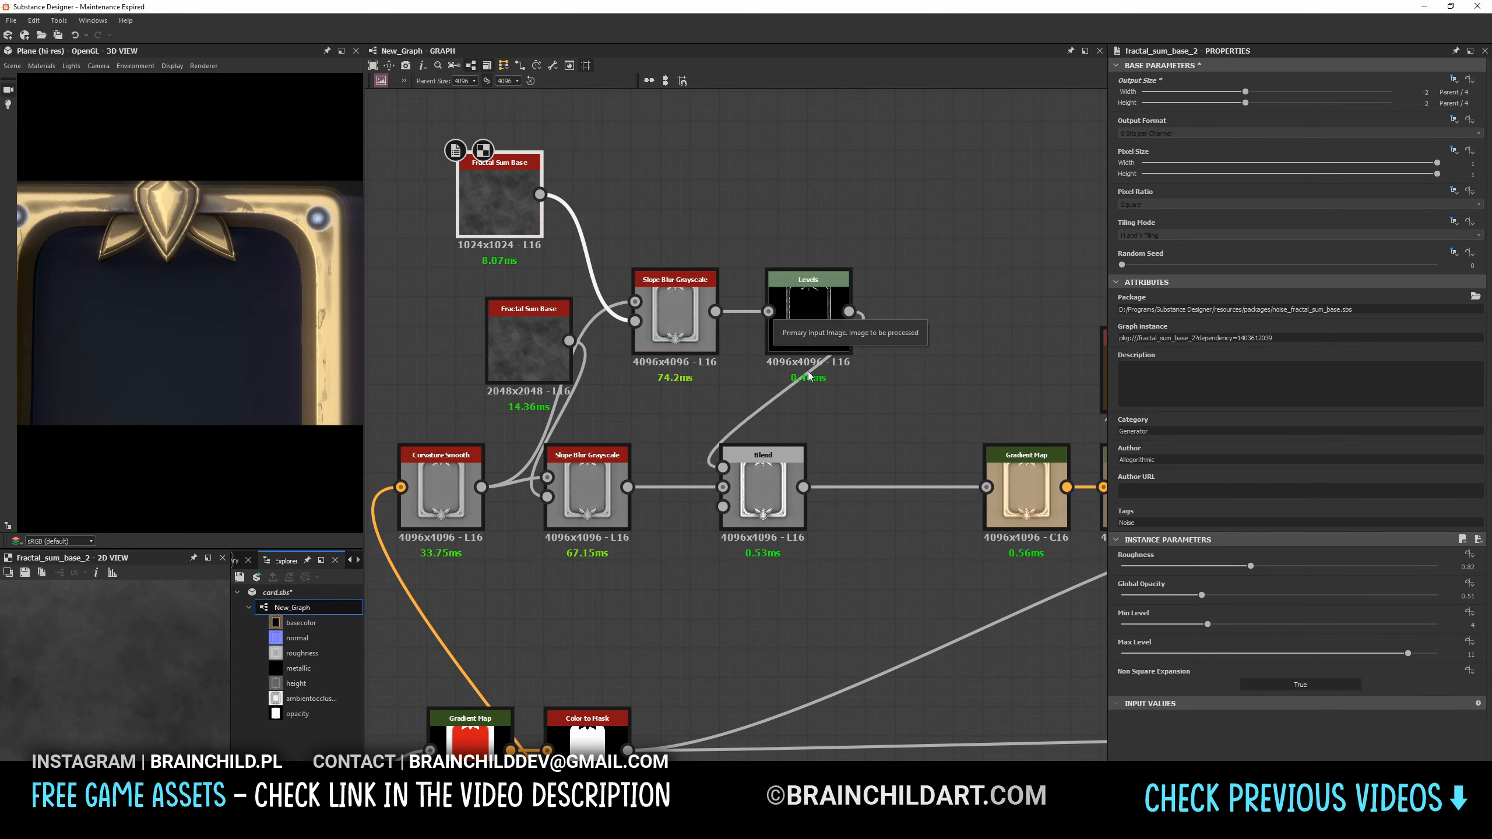
Set the highlight Blend's opacity to 0.2 and try a higher black input point in its Levels
left_click(764, 495)
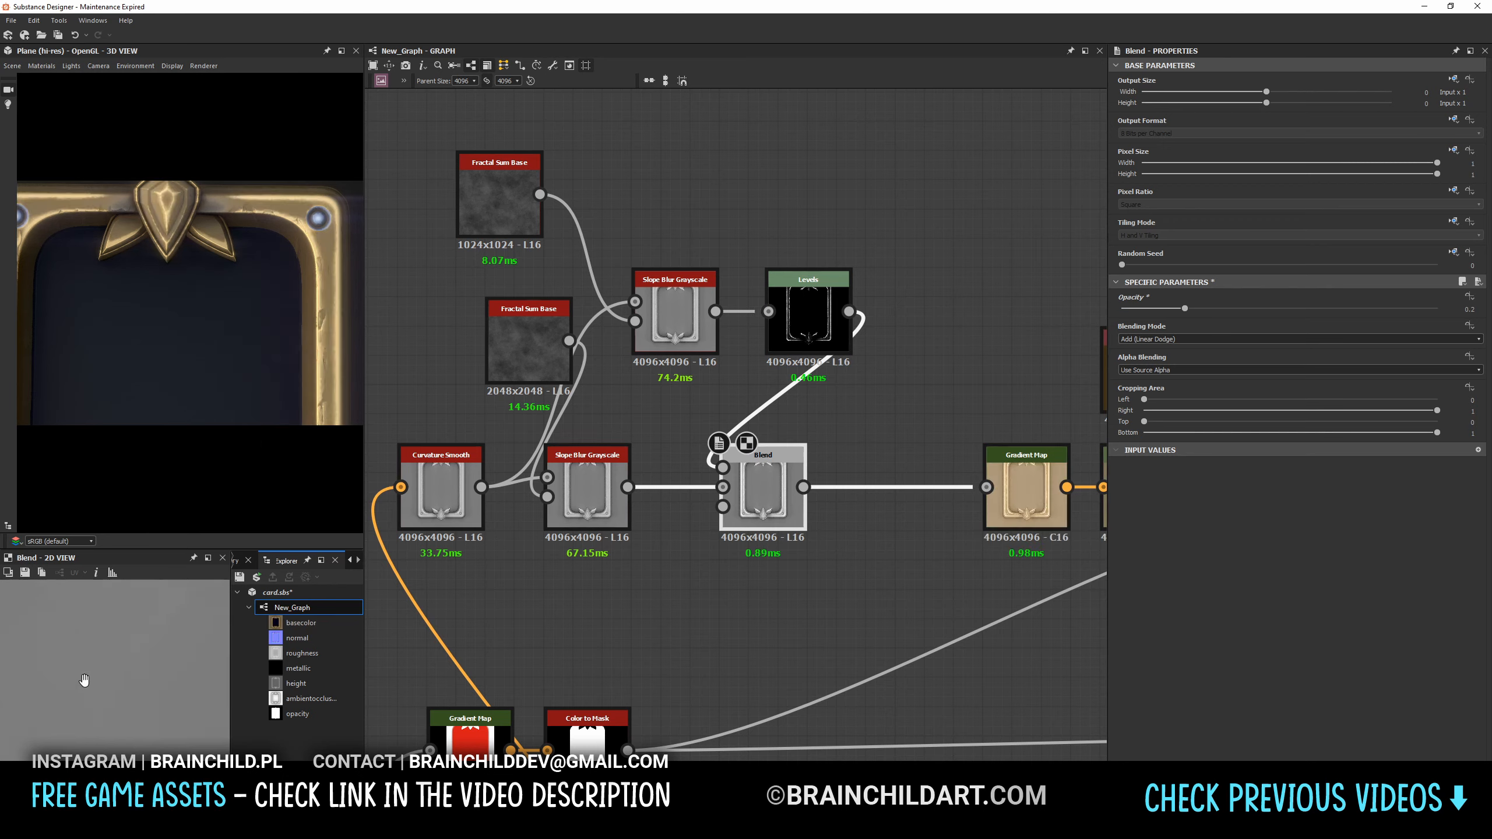
middle_click_drag(84, 680, 94, 704)
double_click(807, 320)
mouse_move(1293, 329)
left_mouse_down()
mouse_move(1206, 329)
mouse_move(1320, 329)
left_mouse_up()
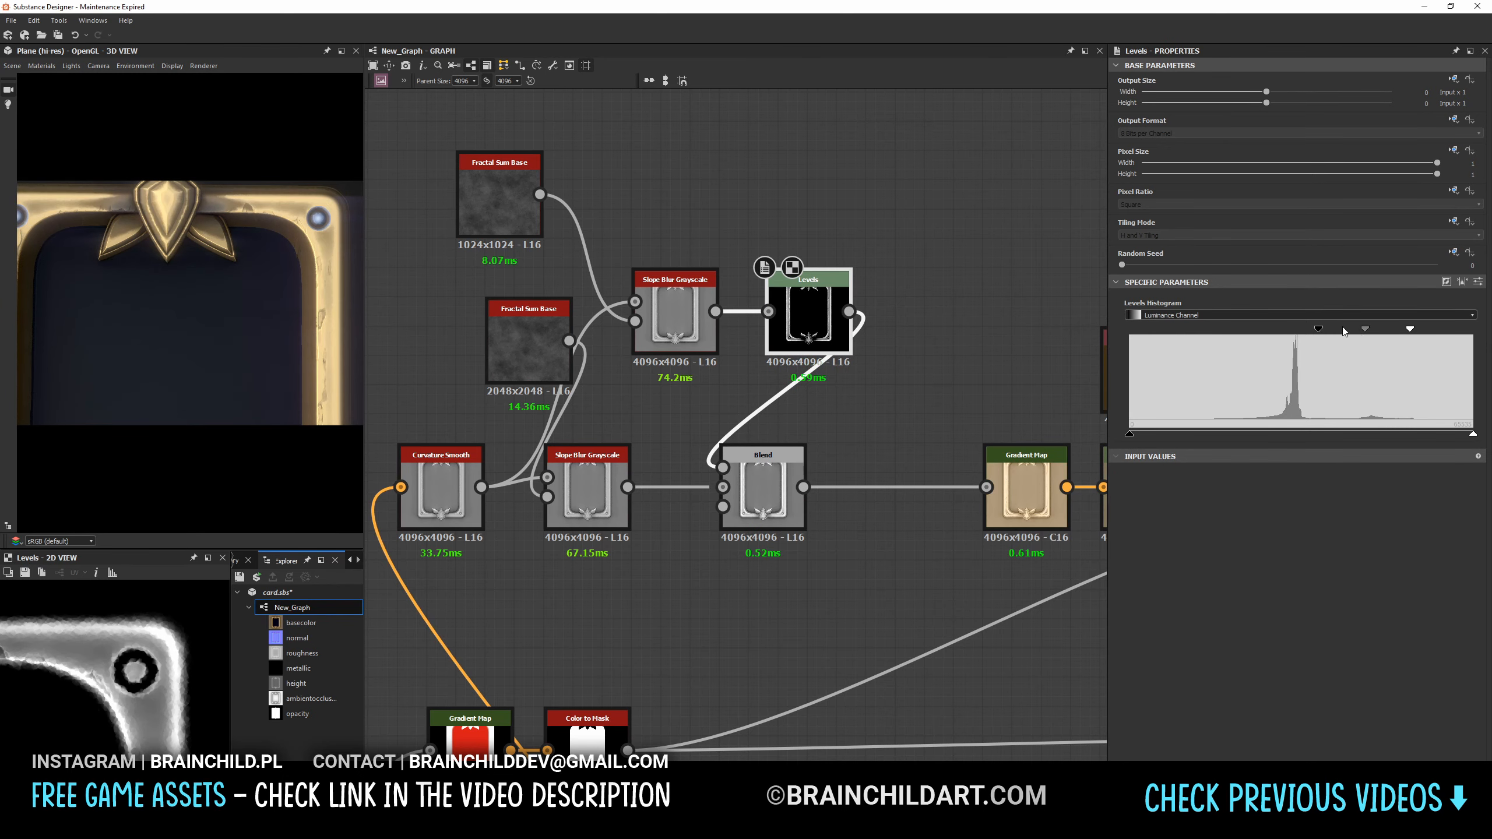
Set the highlight Blend to Add Sub and lower its opacity slightly
double_click(763, 487)
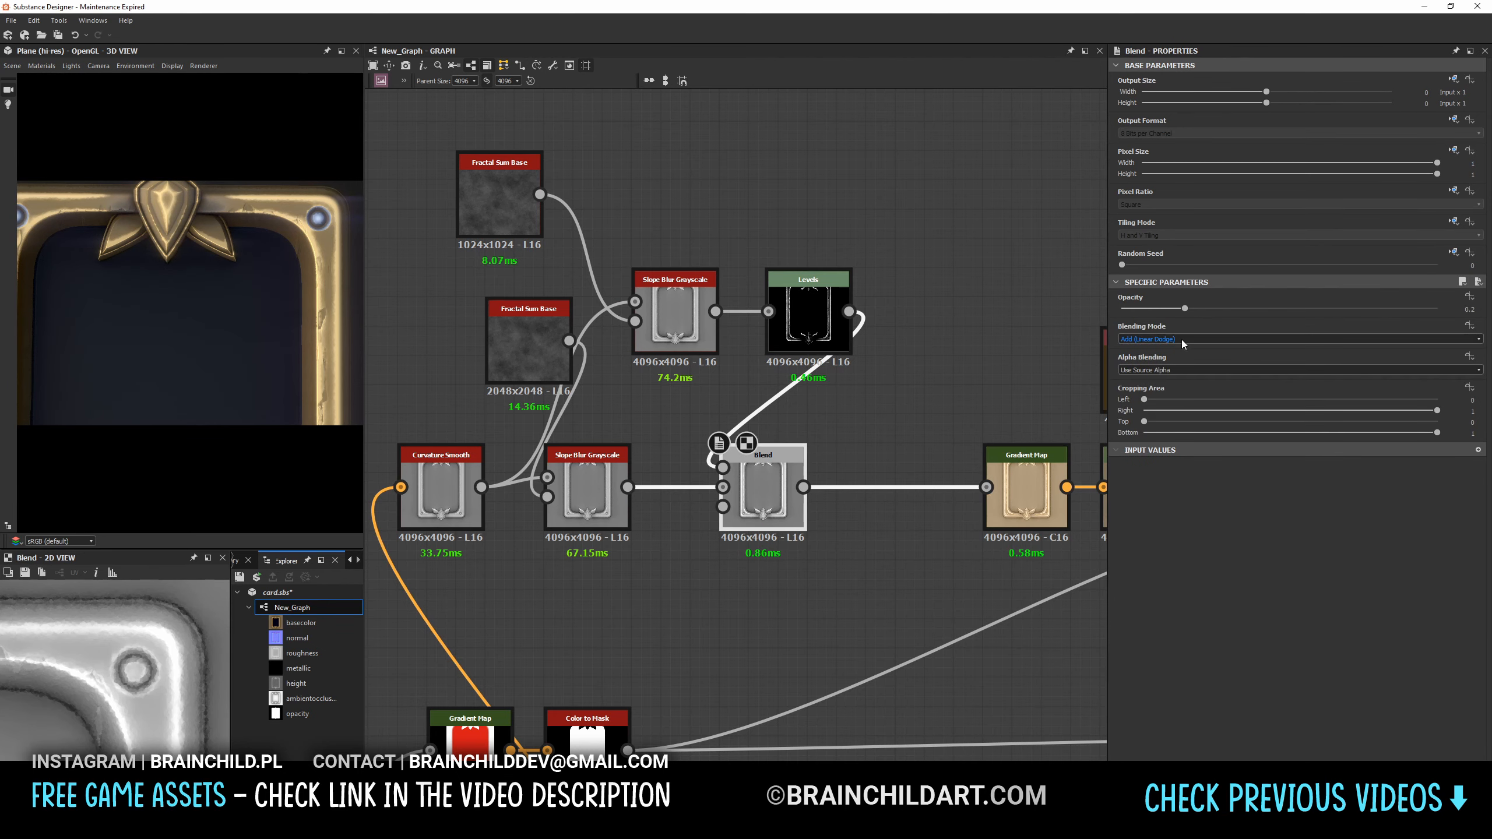
scroll(1183, 344, "down", 3)
scroll(186, 294, "down", 5)
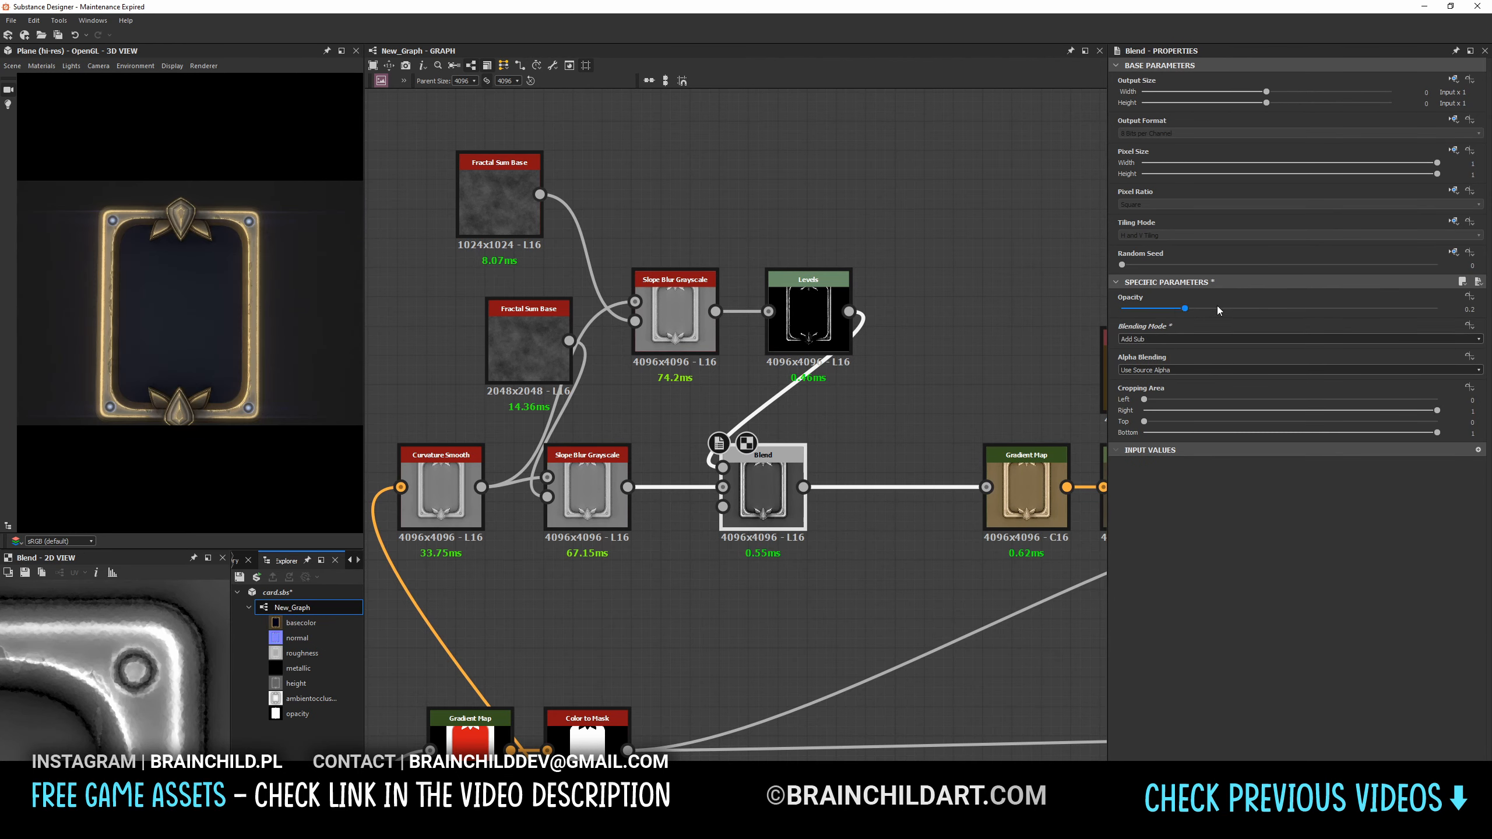
left_click_drag(1185, 309, 1166, 309)
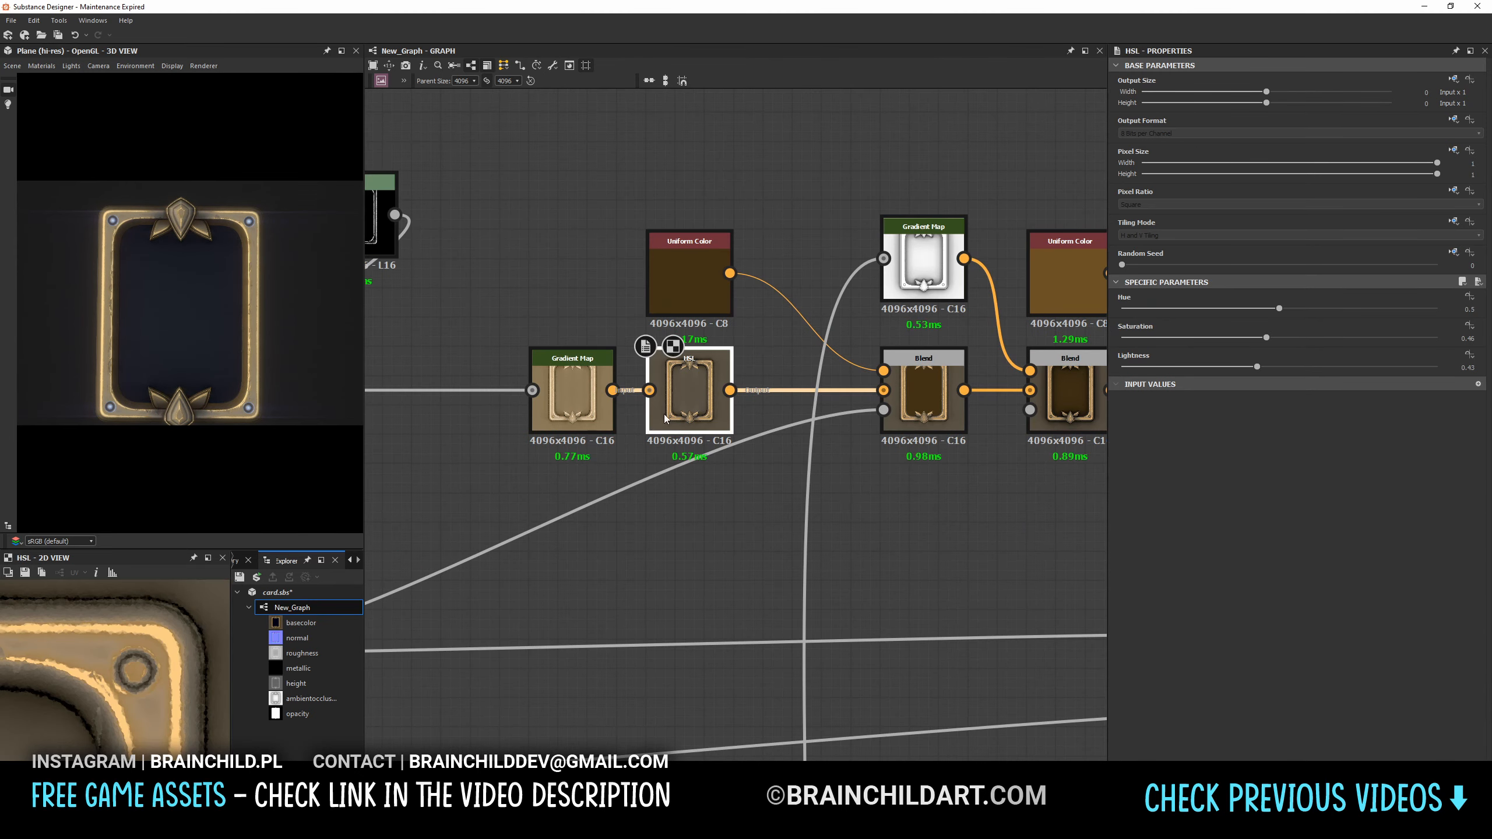
Review the downstream base color Blends, fit the final Blend in the 2D view, and save the graph
left_click(582, 390)
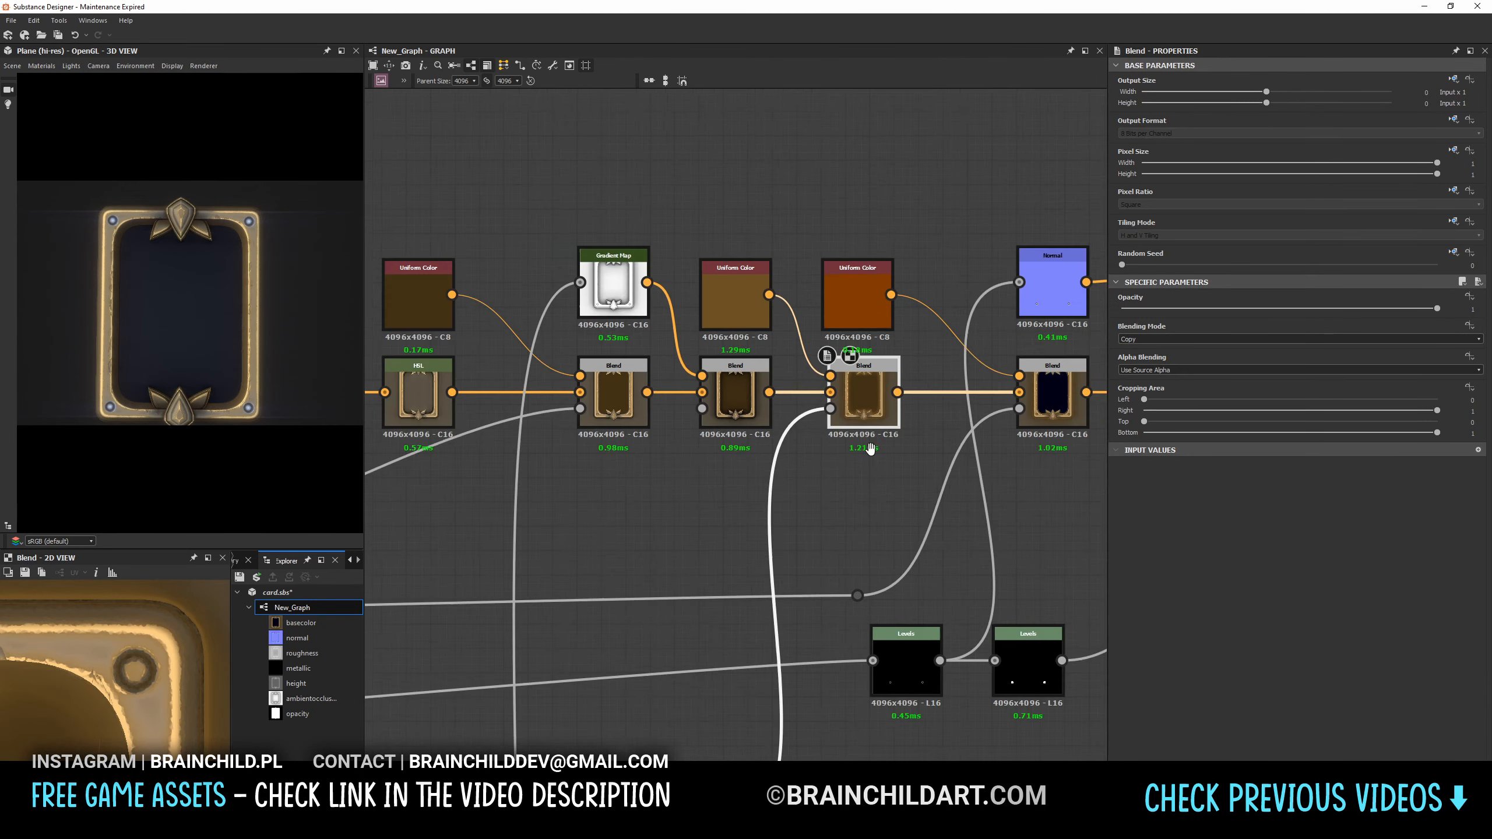
double_click(1053, 397)
middle_click_drag(1053, 406, 433, 370)
left_click(735, 371)
double_click(850, 361)
key("f")
key("ctrl+s")
Orbit the card in the enlarged 3D view and look over the graph's output branches
middle_click_drag(411, 459, 813, 348)
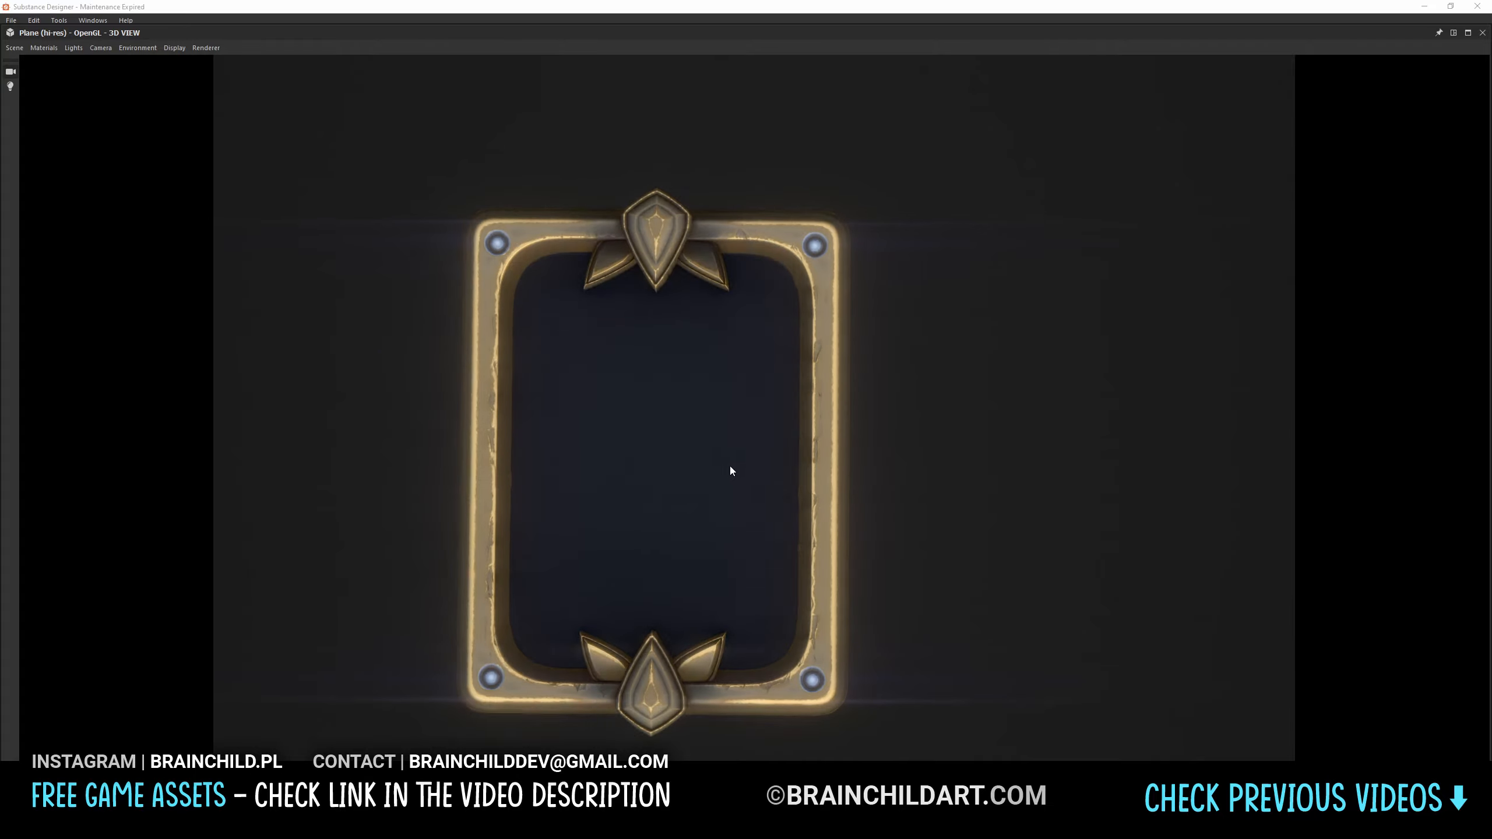
left_click_drag(953, 466, 916, 446)
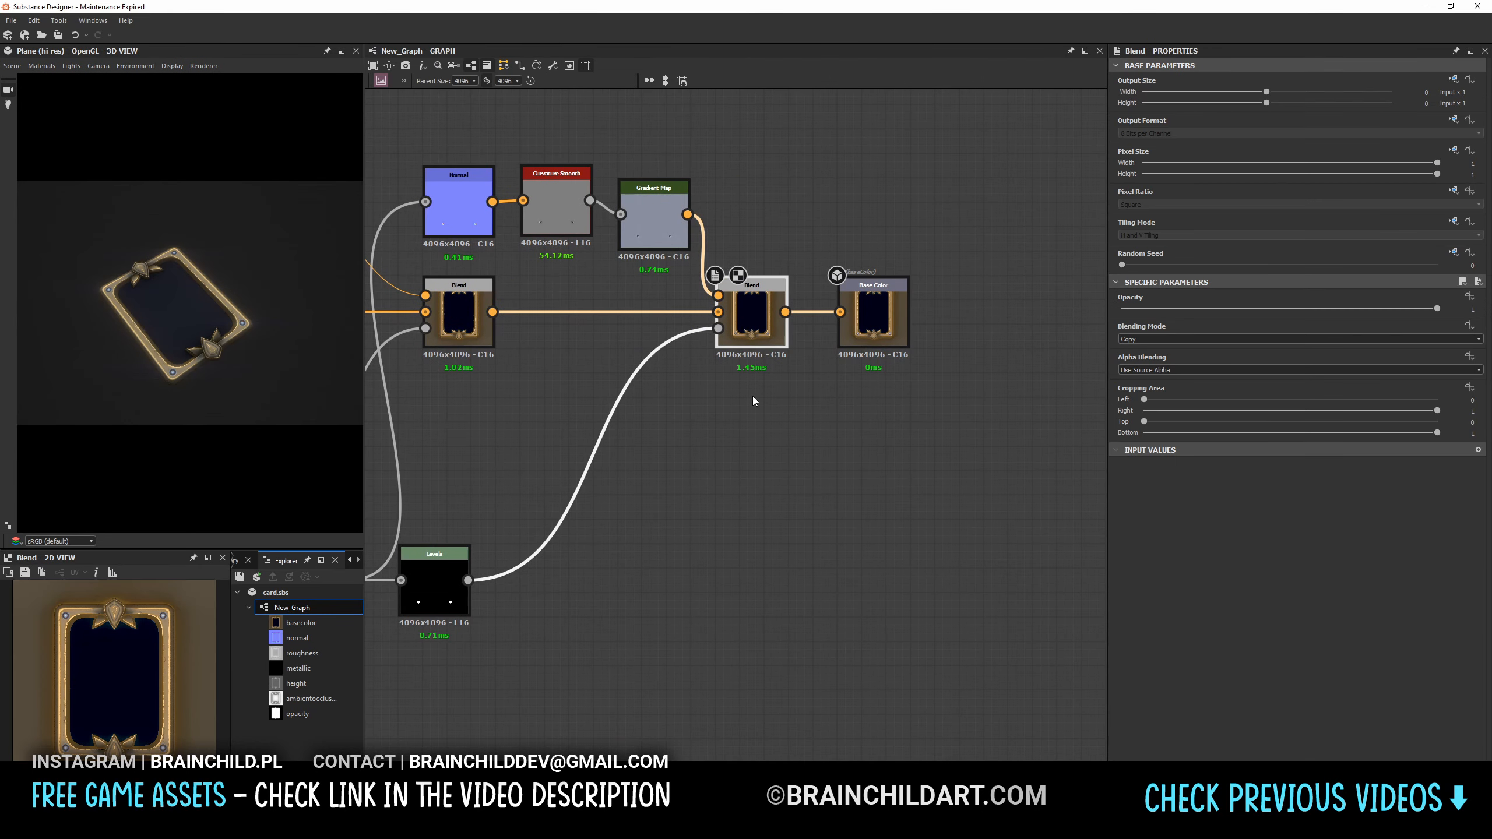
middle_click_drag(643, 384, 535, 383)
middle_click_drag(423, 373, 732, 333)
scroll(732, 333, "down", 3)
middle_click_drag(588, 617, 728, 285)
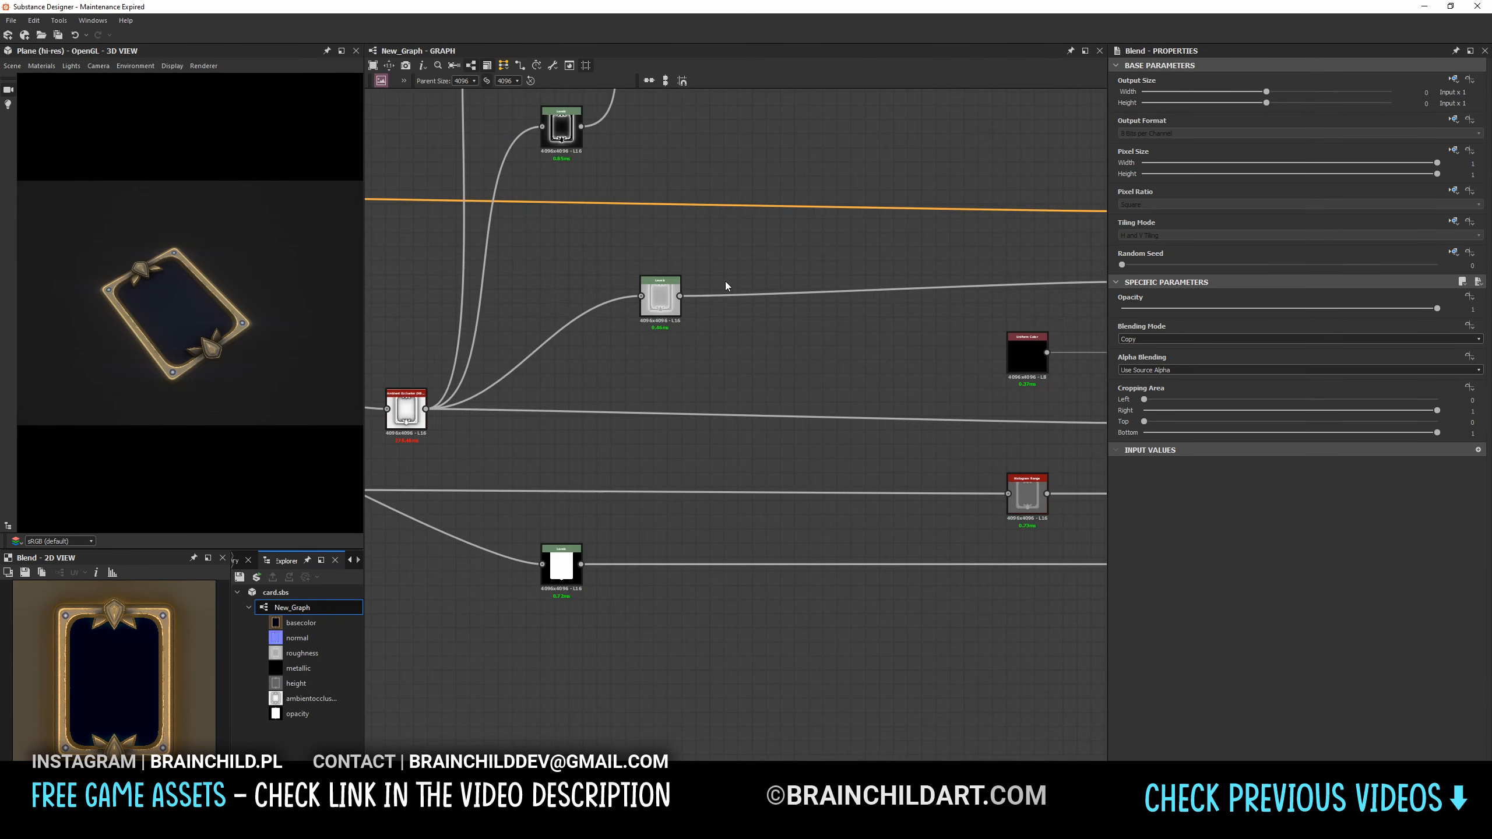
middle_click_drag(703, 554, 646, 321)
Light the 3D view with a different HDRI environment from the library and examine the card in the enlarged view
left_click(242, 562)
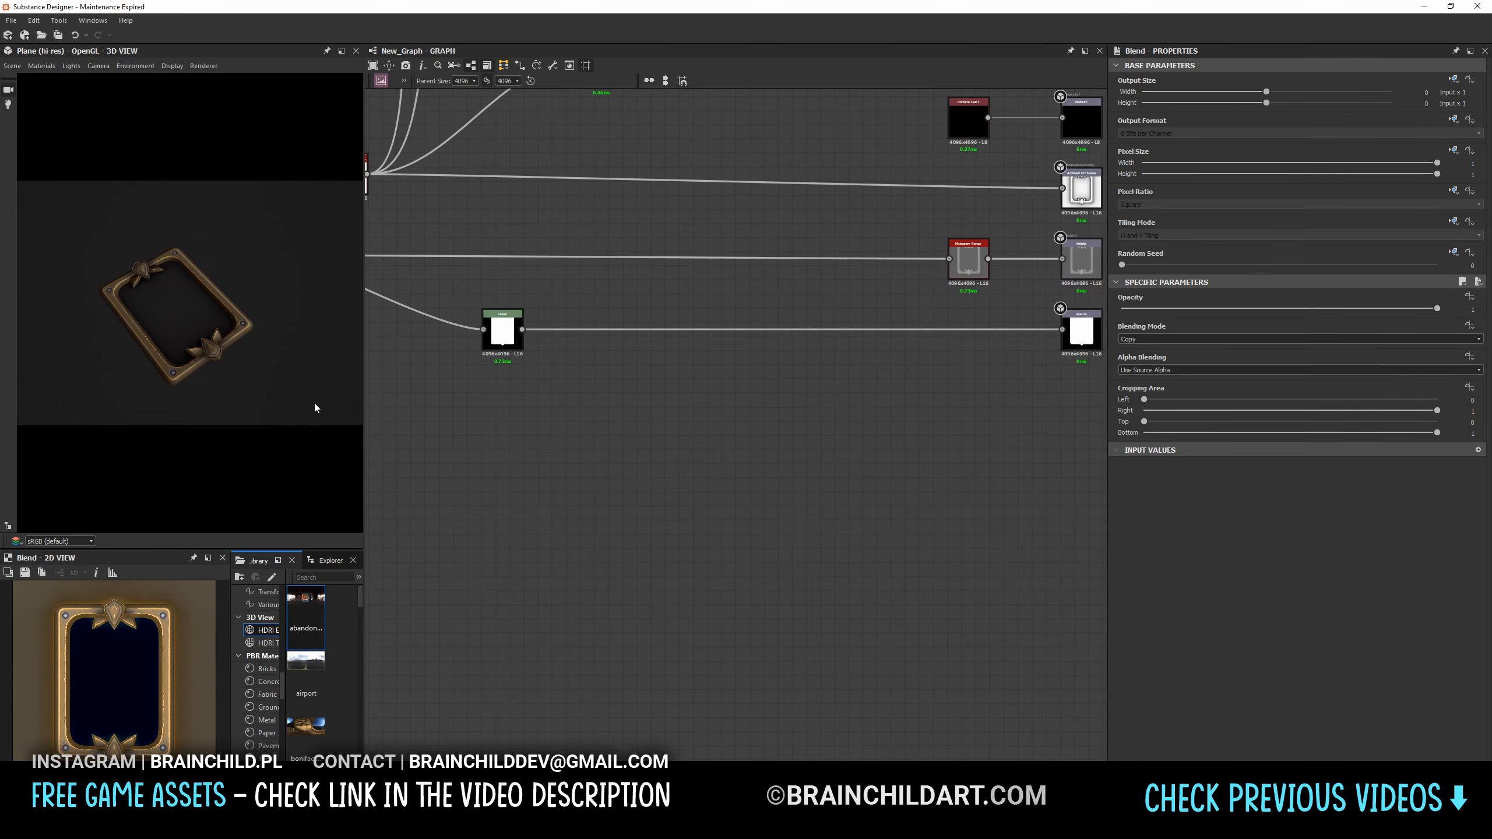
left_click_drag(306, 729, 271, 391)
left_click(341, 51)
left_click_drag(857, 444, 868, 441)
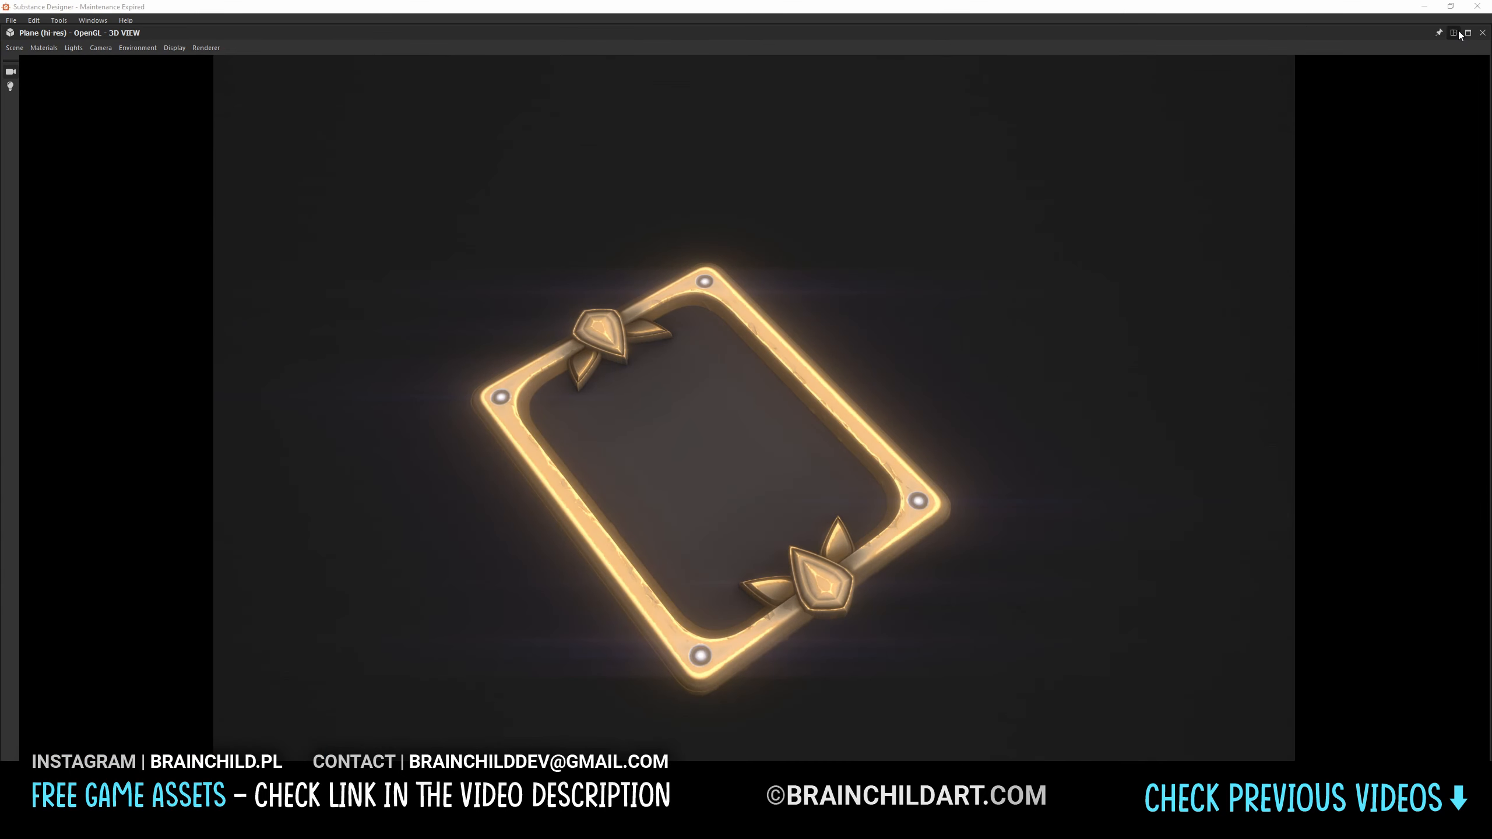
left_click(1457, 33)
Switch the 3D view's lighting to the panorama HDRI environment from the library
scroll(339, 708, "down", 3)
scroll(319, 745, "down", 1)
left_click_drag(316, 739, 284, 366)
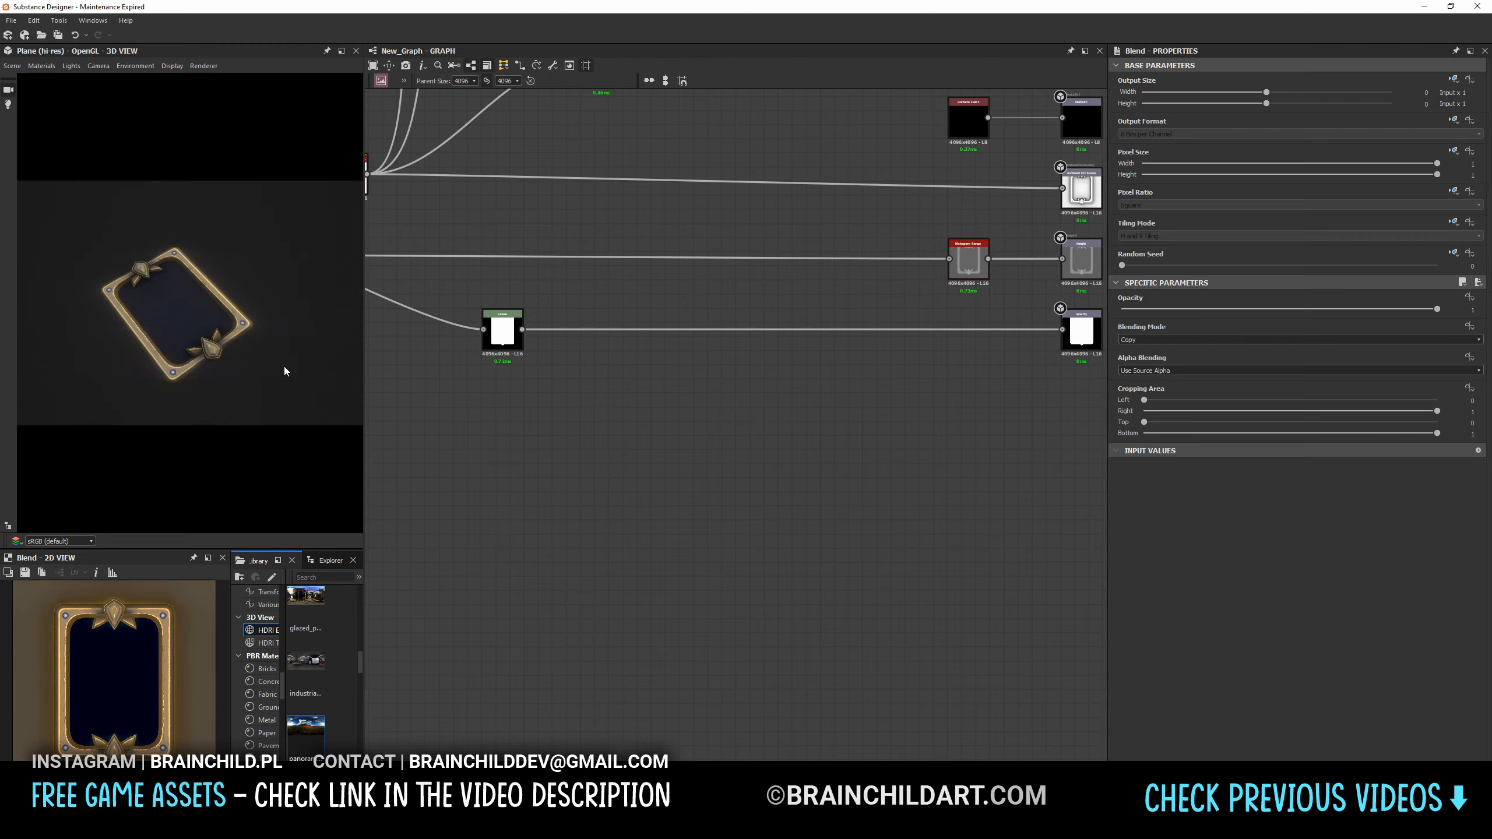
Rotate the environment lighting and orbit the card in the enlarged 3D view to examine the frame
left_click(342, 51)
right_click_drag(959, 495, 835, 501, "ctrl+shift")
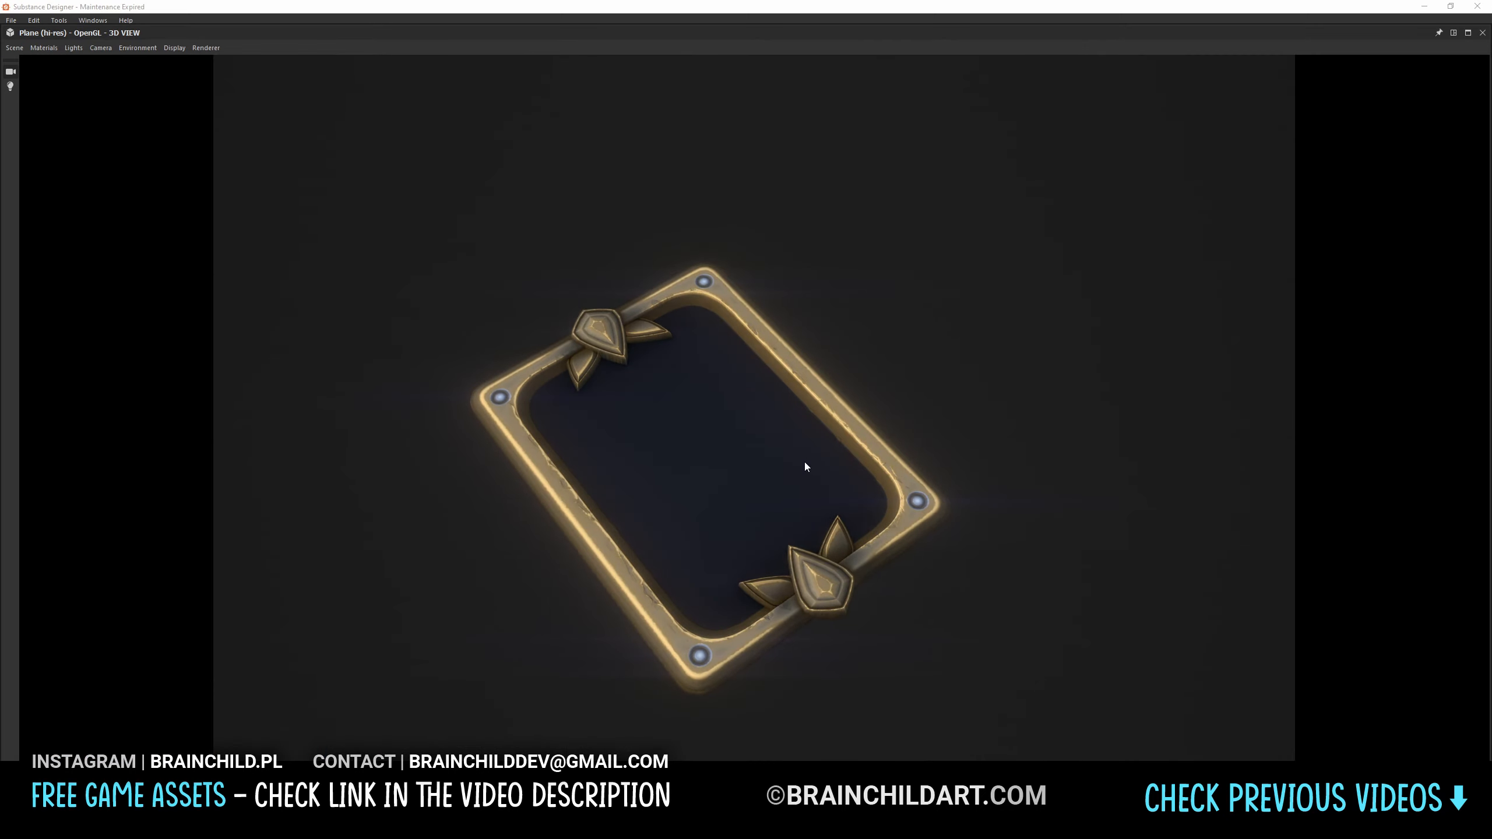
left_click_drag(804, 462, 976, 347)
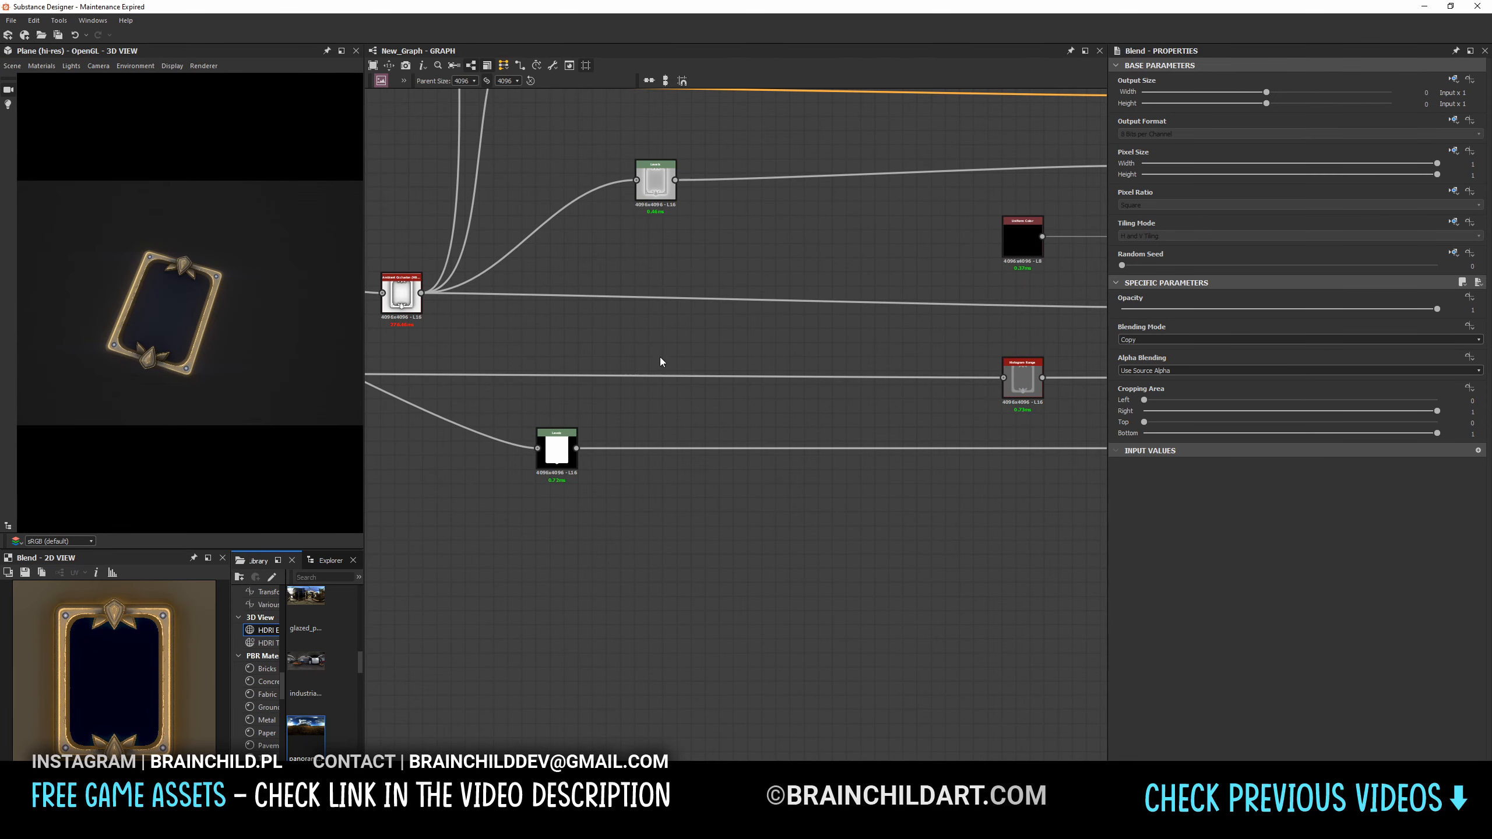
Blend the rivet mask over the Histogram Range feeding the Height output, using Add (Linear Dodge) mode
middle_click_drag(543, 408, 686, 335)
middle_click_drag(1002, 293, 707, 360)
middle_click_drag(271, 357, 300, 339)
scroll(298, 348, "up", 3)
middle_click_drag(883, 329, 609, 416)
scroll(609, 416, "up", 4)
scroll(609, 420, "down", 6)
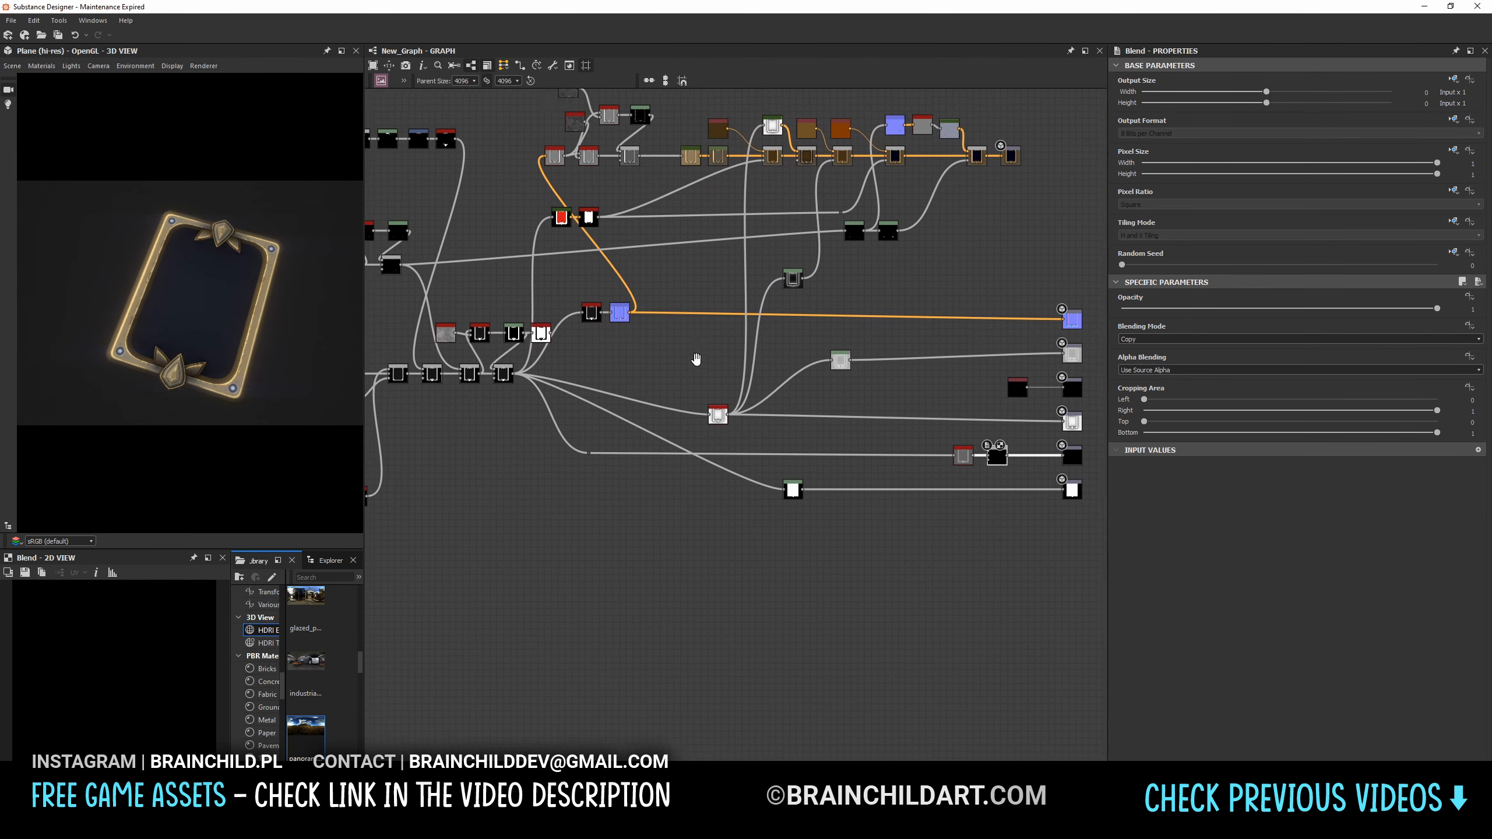
scroll(641, 426, "up", 6)
mouse_move(906, 415)
middle_mouse_down()
mouse_move(611, 422)
mouse_move(849, 434)
middle_mouse_up()
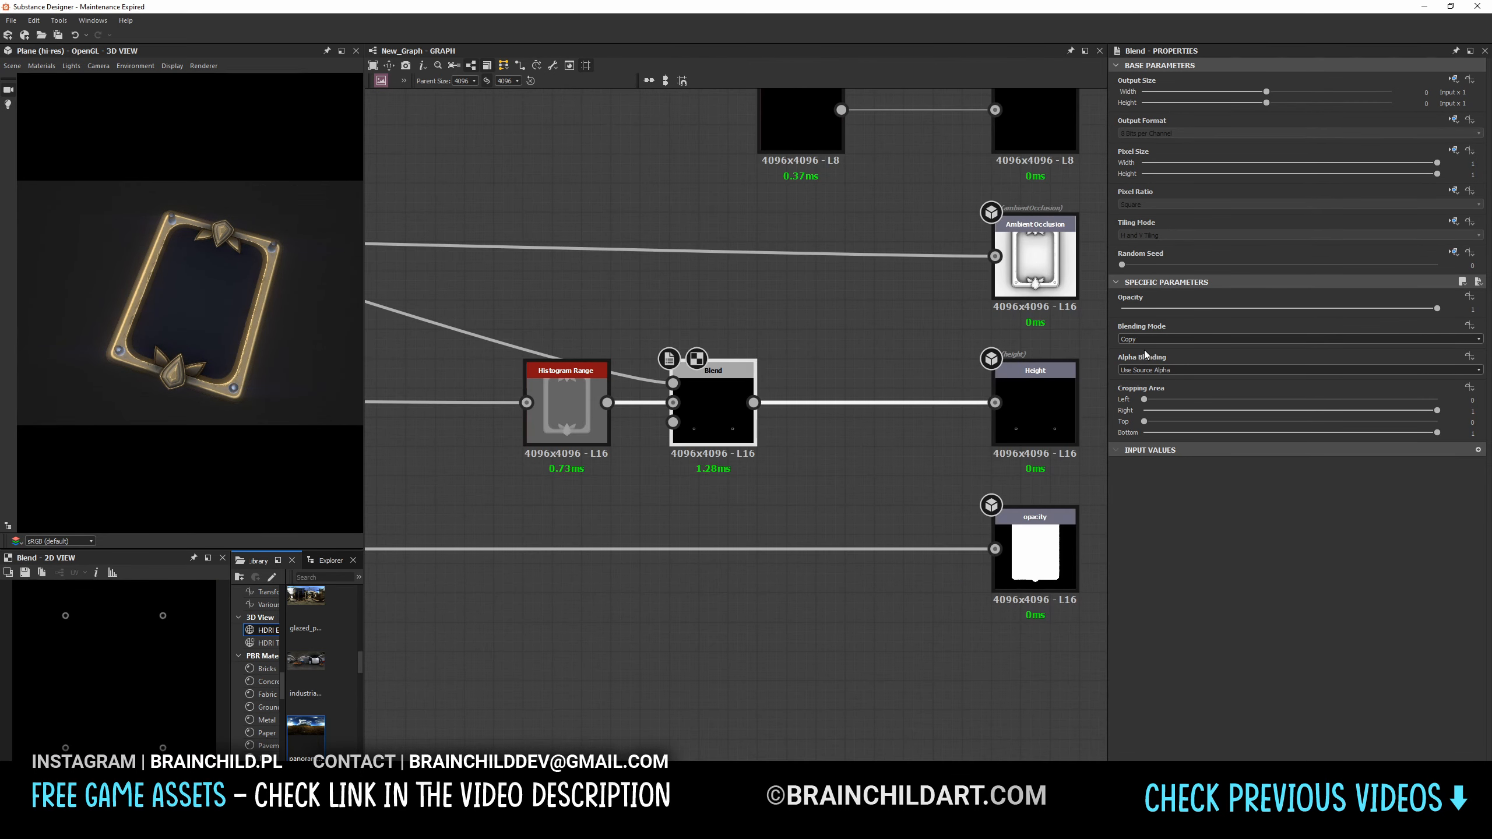
left_click(1144, 340)
left_click(1145, 350)
Insert a Levels node on the rivet mask link above the Histogram Range and adjust it so the dots are solid white
middle_click_drag(478, 336, 683, 344)
left_click(683, 344)
key("l")
scroll(555, 336, "down", 1)
middle_click_drag(555, 336, 900, 382)
scroll(900, 382, "down", 5)
left_click_drag(664, 296, 966, 375)
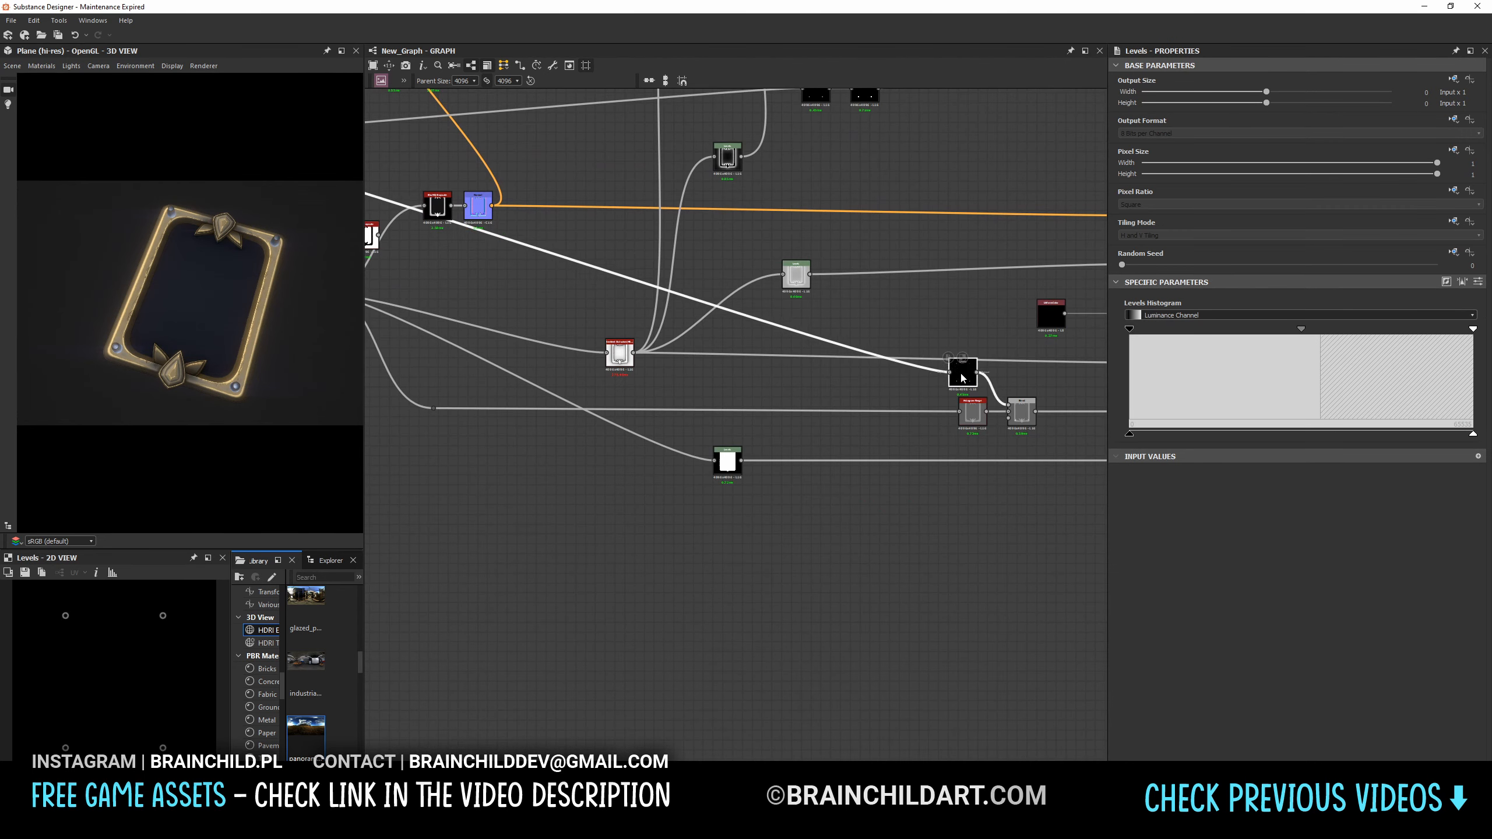
scroll(976, 383, "up", 8)
middle_click_drag(976, 382, 865, 385)
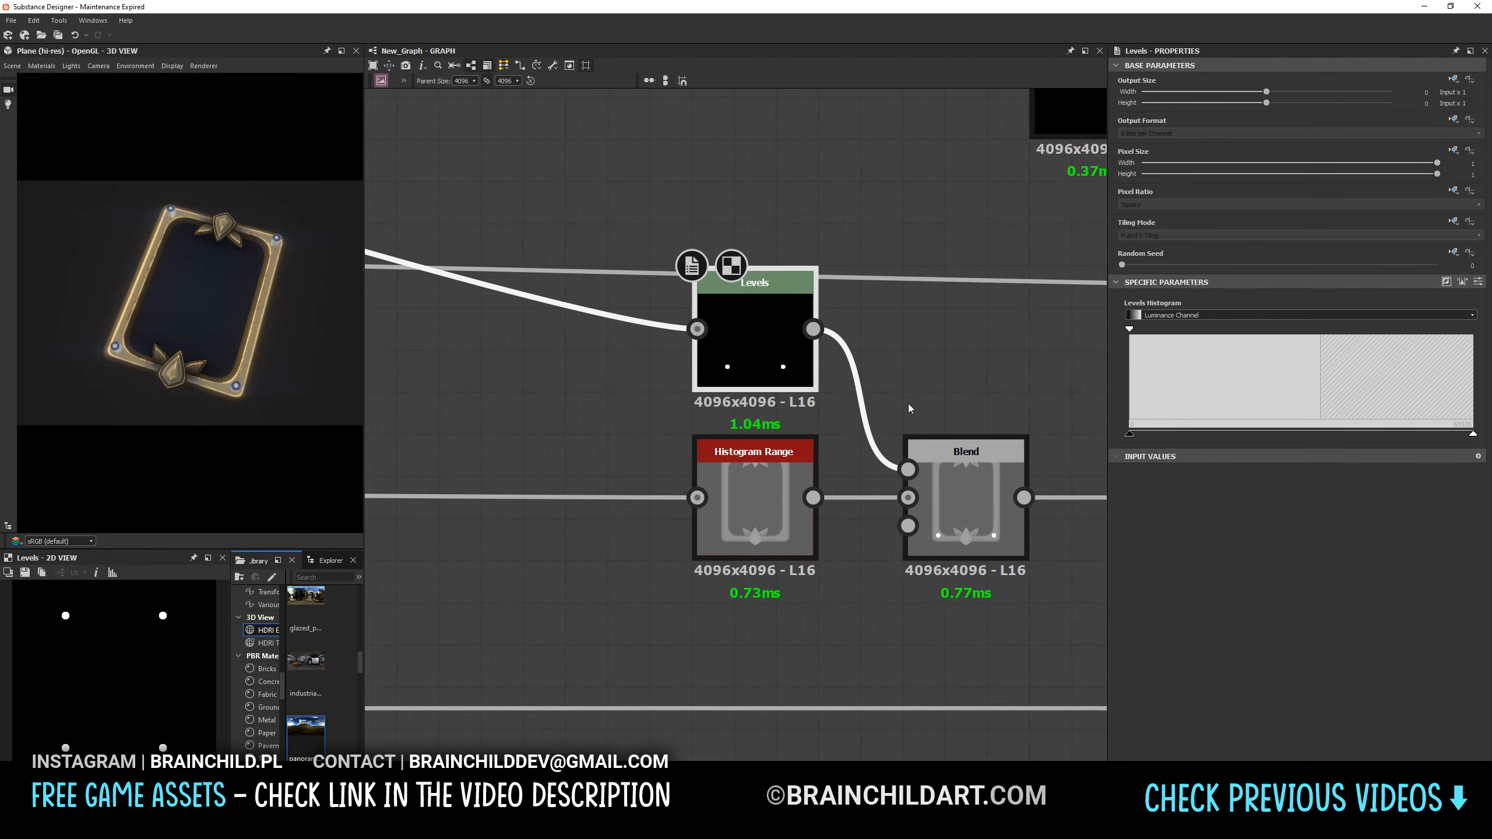
Add a Bevel node fed by the rivet Levels and adjust its distance
key("space")
type("bevel")
key("Return")
left_click(1164, 566)
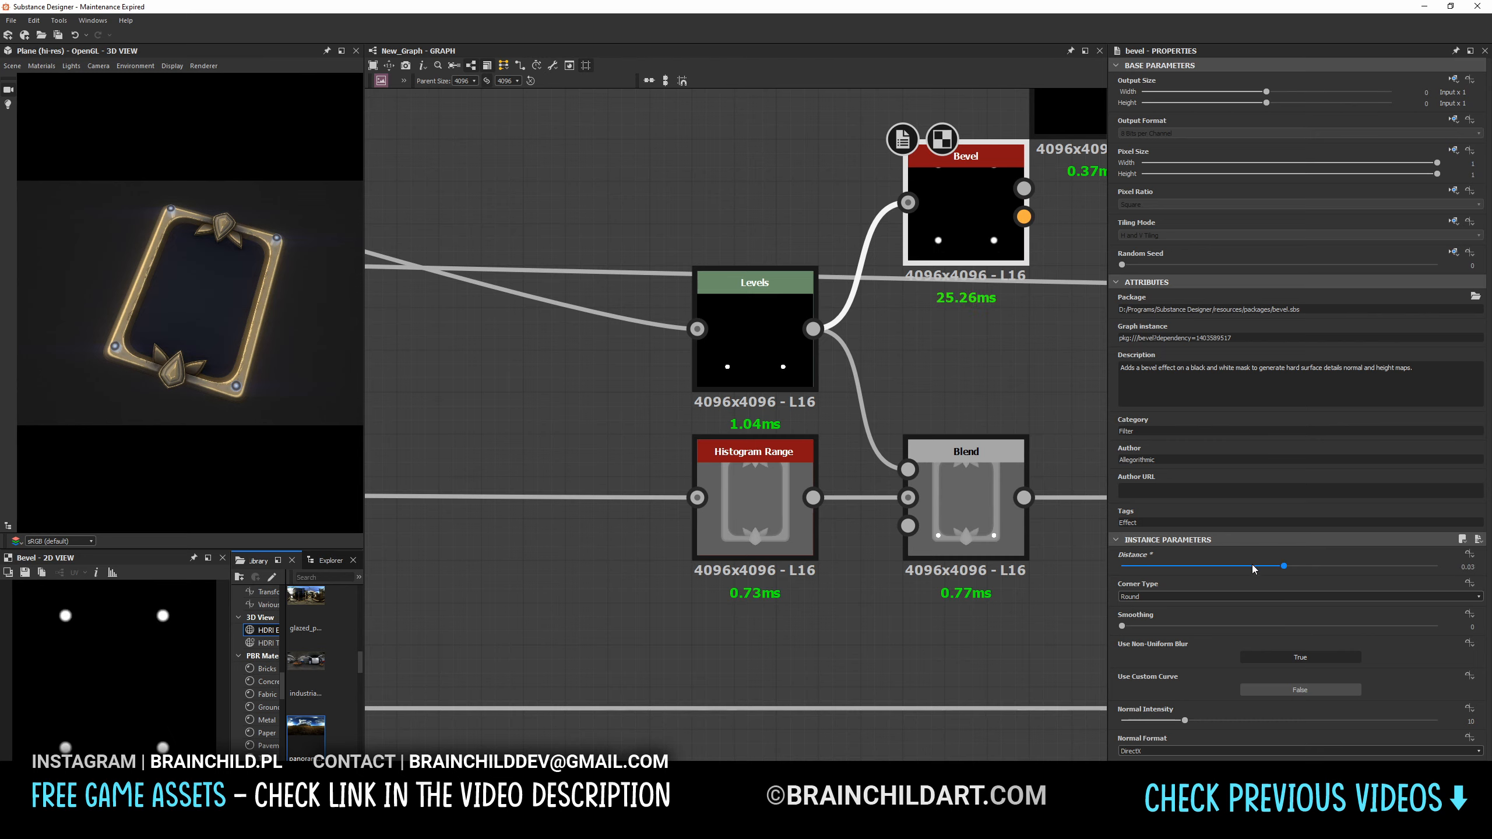
Set the height Blend's opacity to 0.15 and connect the Bevel between the Levels and the Blend
left_click(971, 524)
left_click(1159, 308)
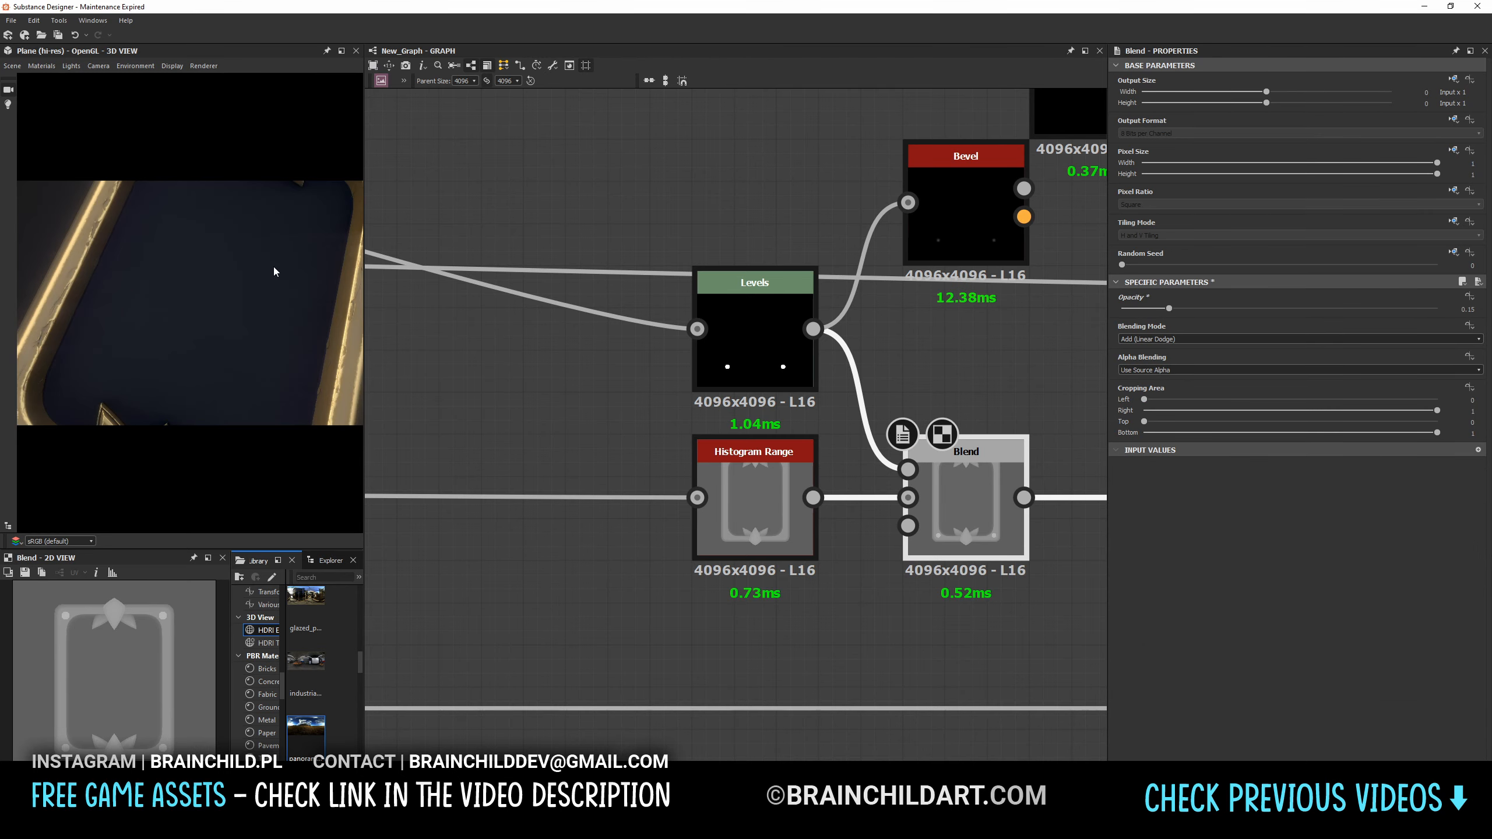
left_click(739, 331)
left_click_drag(706, 352, 580, 352)
left_click_drag(969, 184, 801, 328)
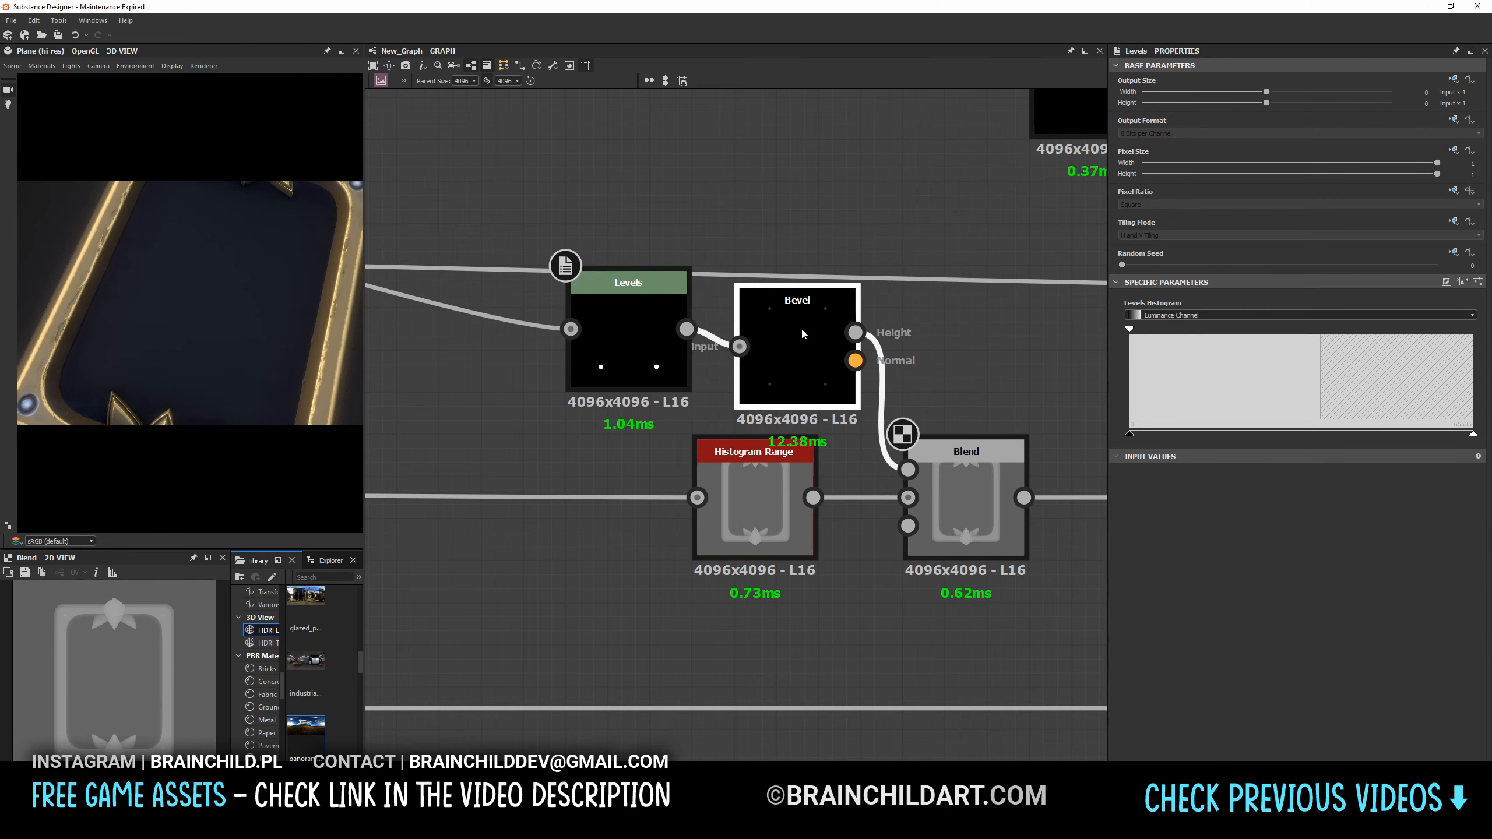
Readjust the Bevel's distance and raise the height Blend's opacity to 0.59
double_click(801, 328)
left_click_drag(1256, 567, 1280, 567)
left_click(941, 498)
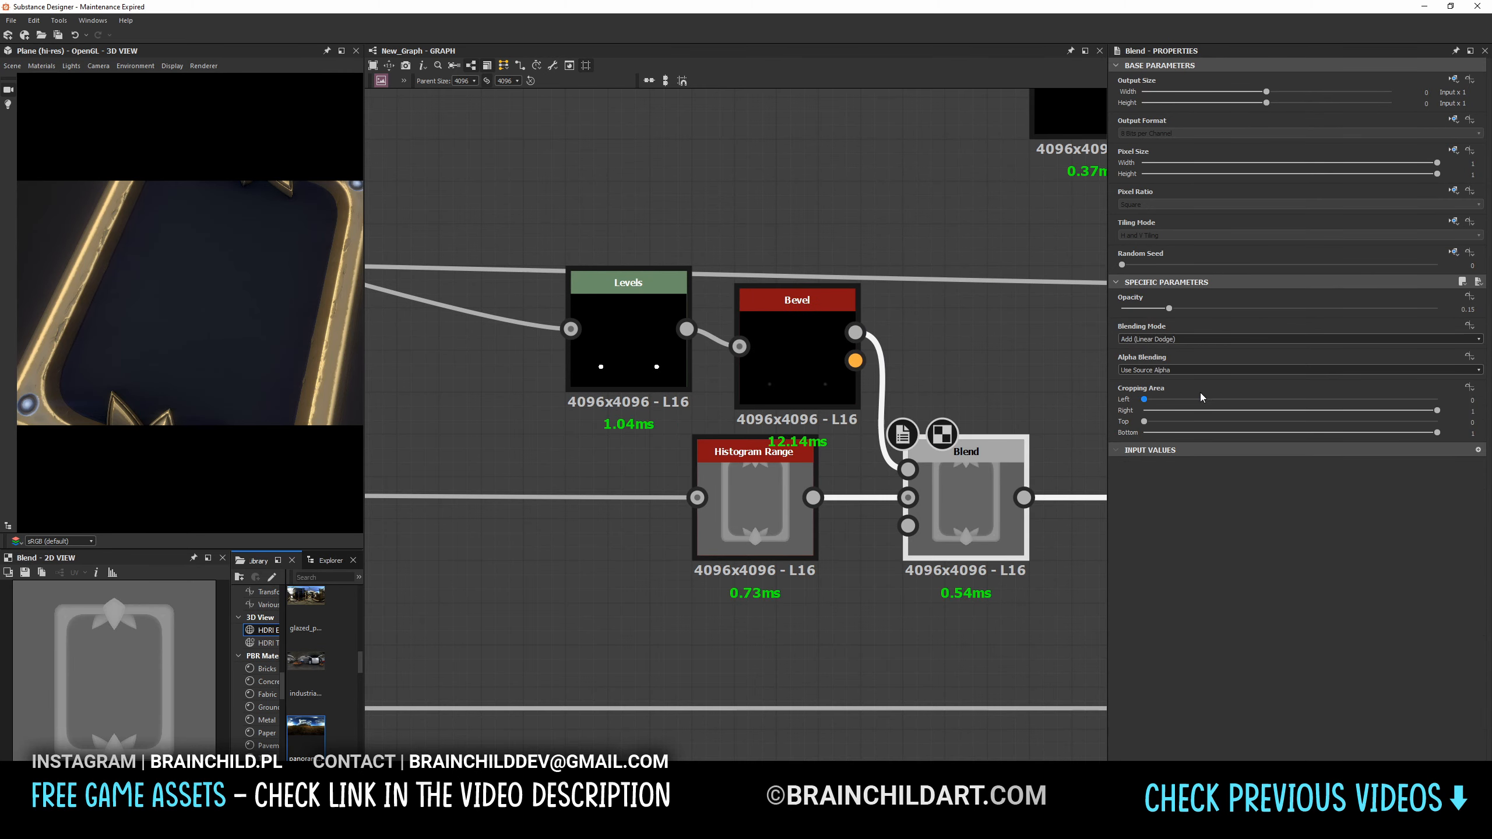
Orbit the card in the enlarged 3D view to examine the raised corner rivets from several angles
left_click(341, 52)
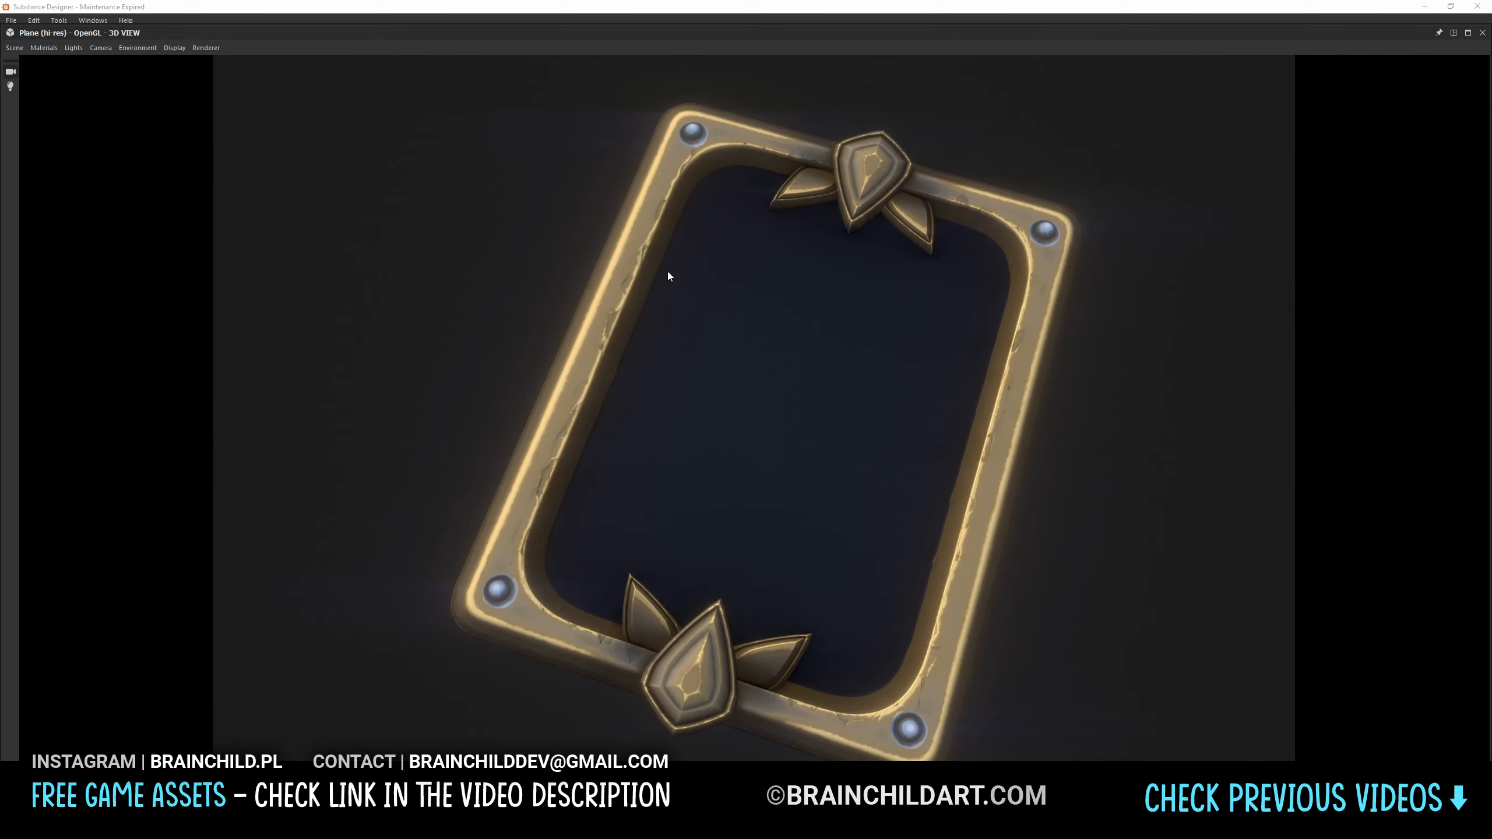
left_click_drag(667, 270, 1010, 211)
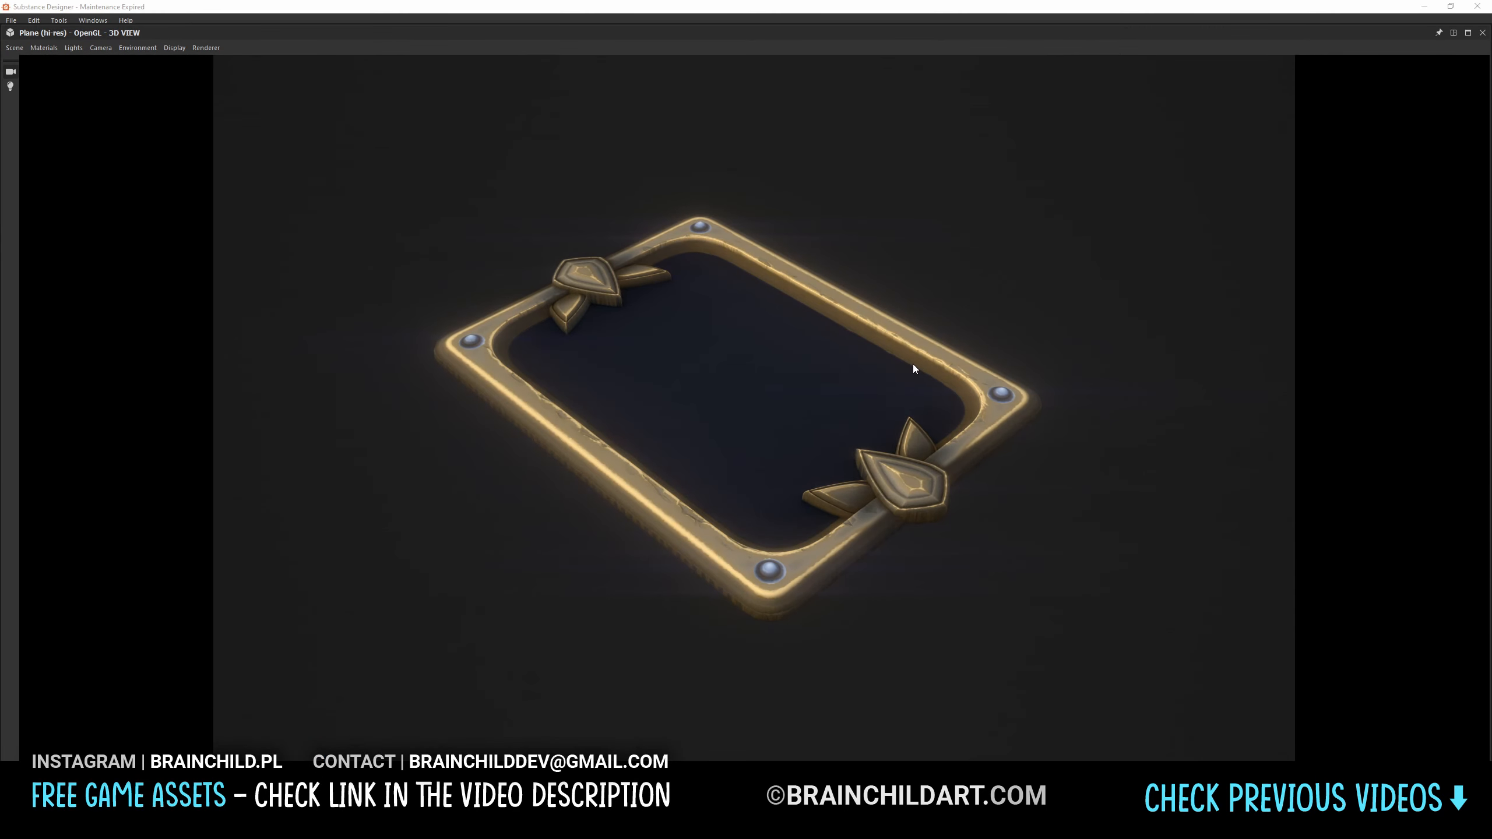
left_click_drag(913, 364, 905, 435)
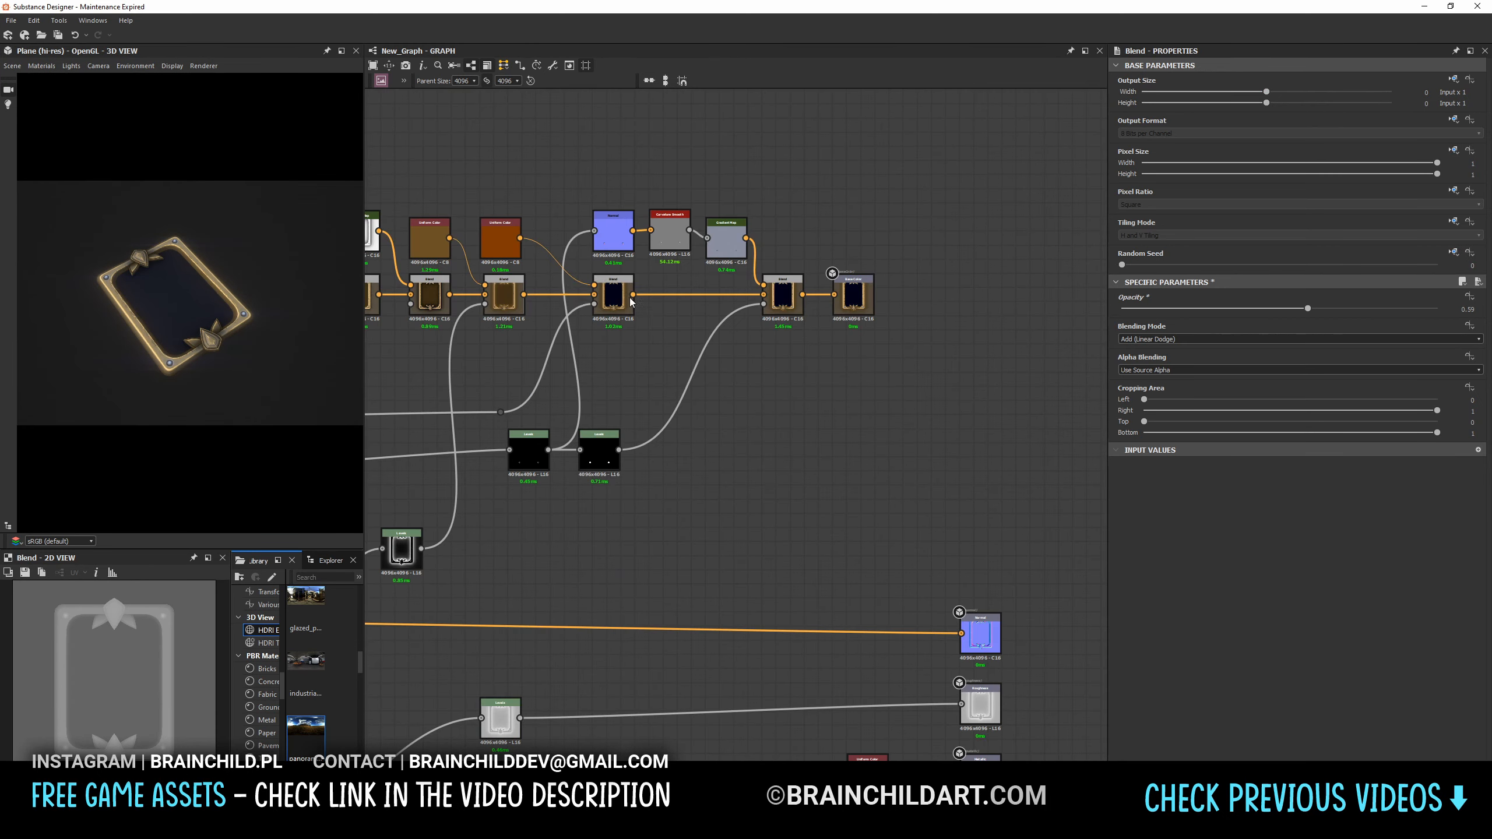
Preview the Slope Blur Grayscale and Blend of the base color branch, and move the Gradient Map closer to the Blend
scroll(880, 500, "up", 3)
middle_click_drag(879, 500, 853, 558)
double_click(704, 451)
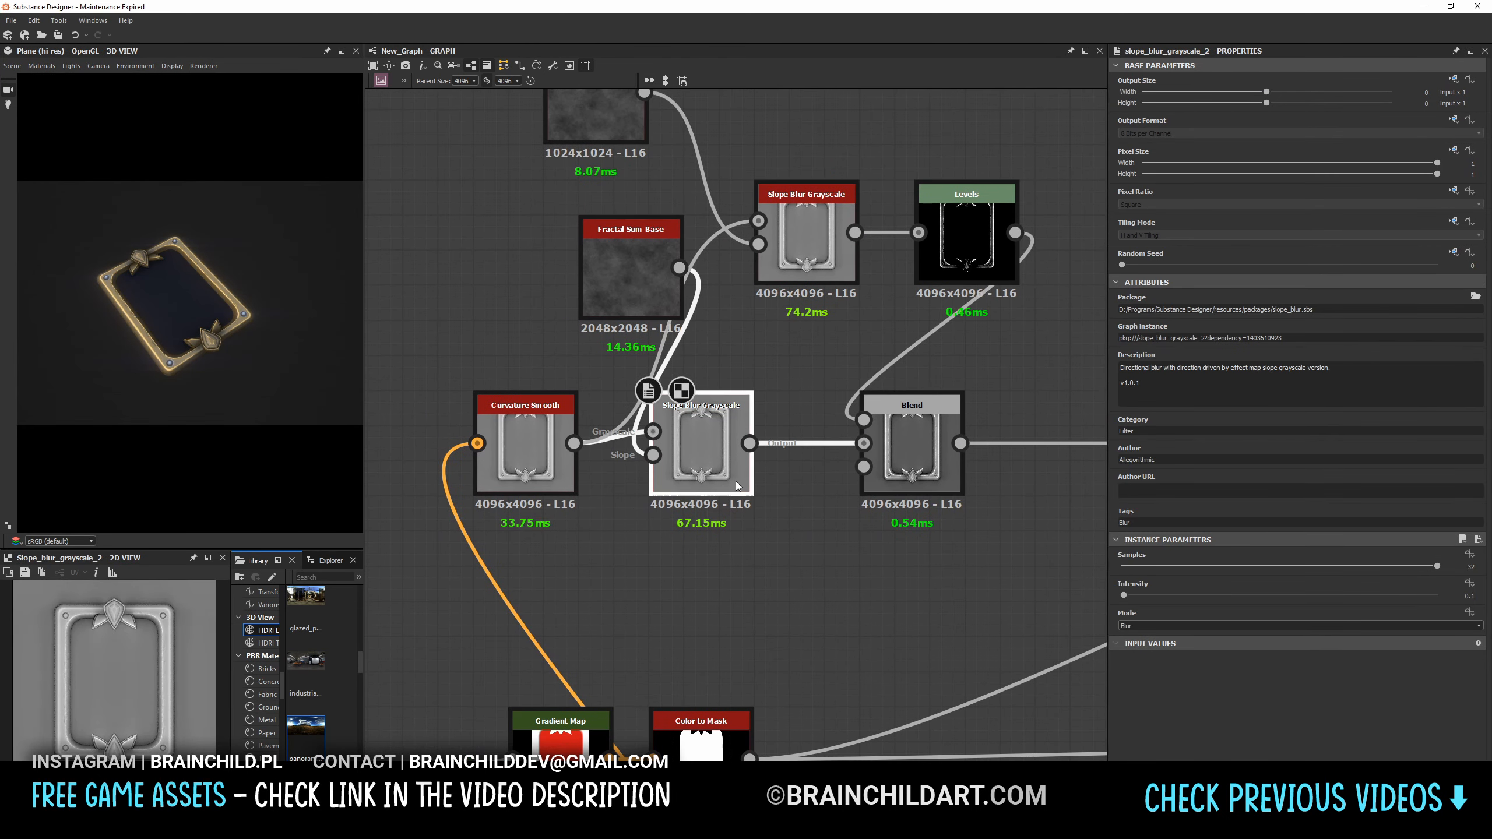
double_click(913, 453)
middle_click_drag(922, 464, 830, 481)
scroll(104, 639, "up", 3)
middle_click_drag(1071, 446, 781, 407)
double_click(846, 425)
left_click_drag(846, 424, 707, 424)
Set the Gradient Map's brightest key to color #F4E5CB at position 0.936, and check the card under rotated lighting
double_click(1417, 387)
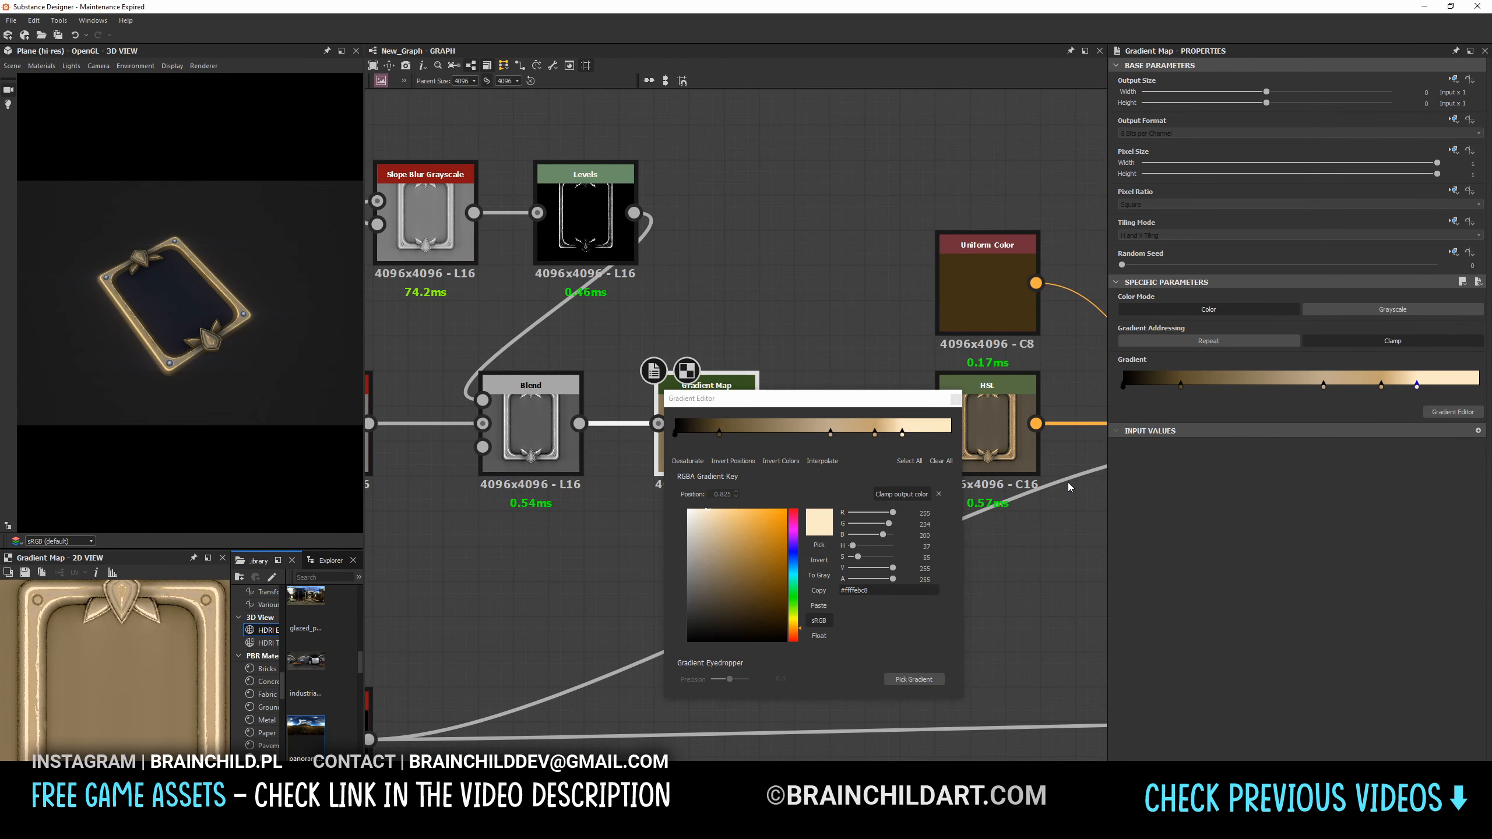
left_click(715, 537)
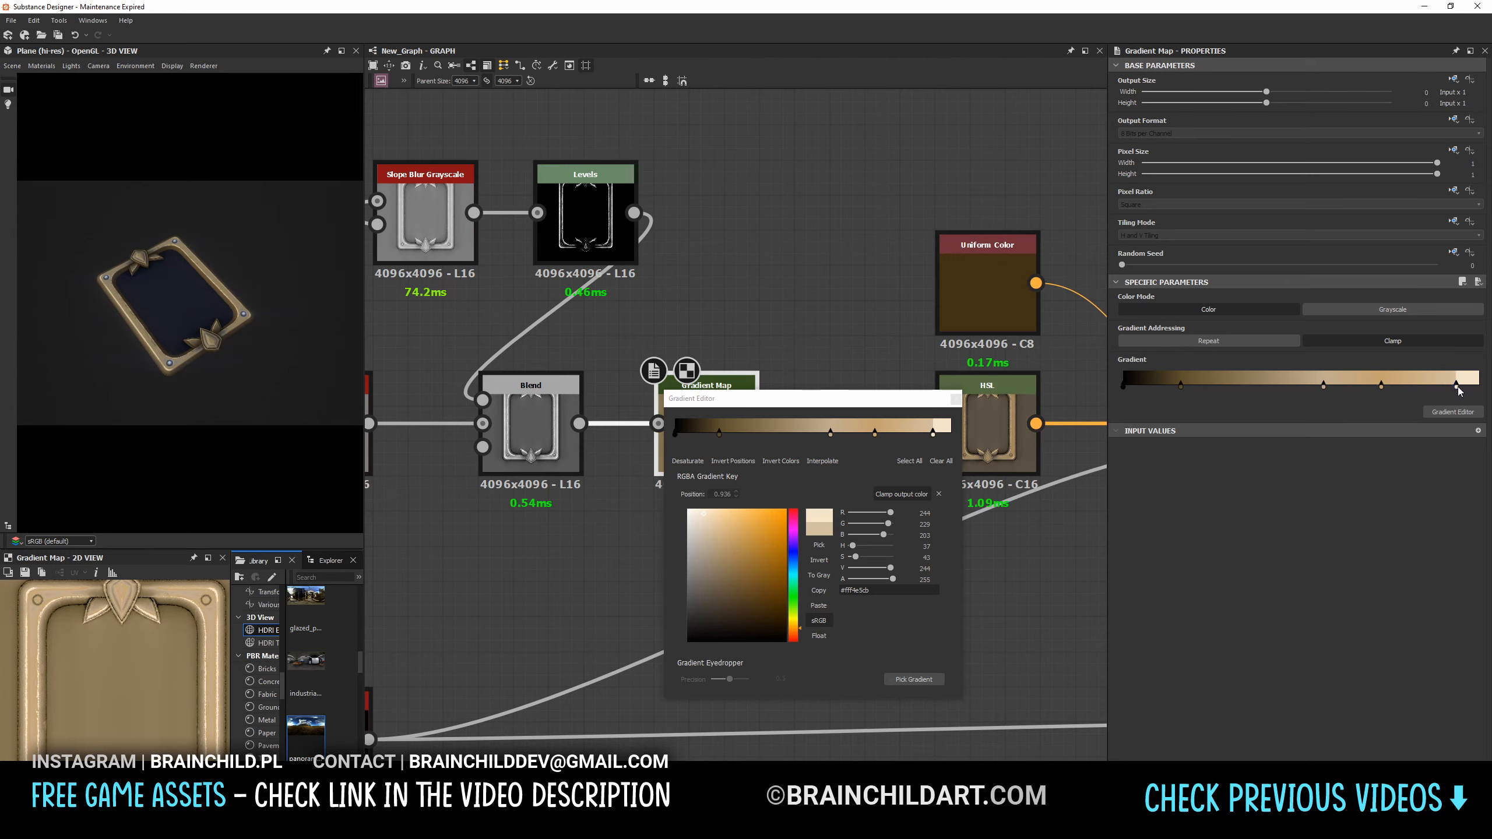
left_click(342, 52)
right_click_drag(696, 393, 757, 417, "ctrl+shift")
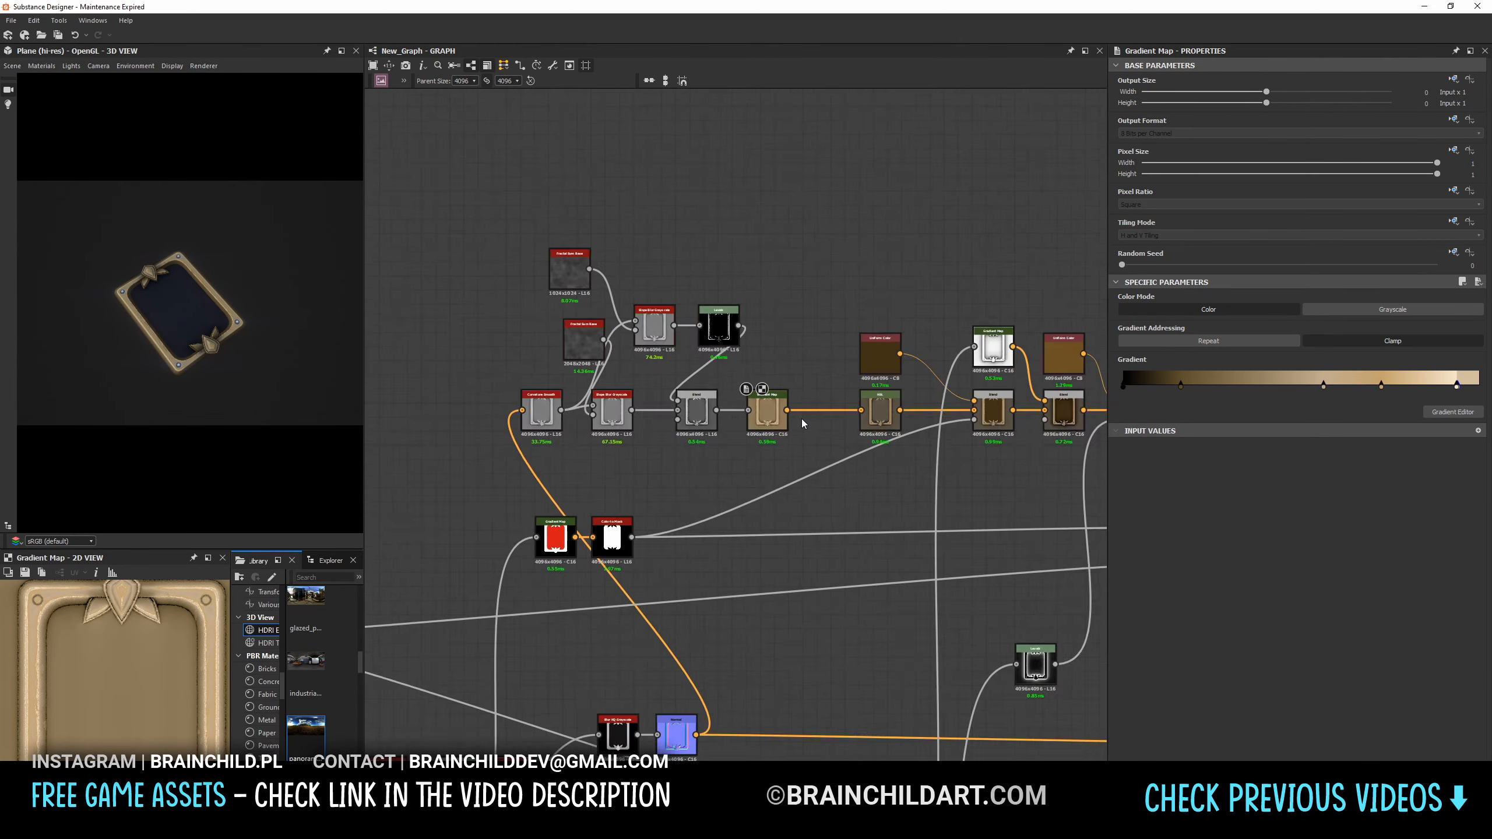
Insert a Dot on the long rivet mask link to the height branch and route it below the frame's Blend row
scroll(804, 423, "down", 5)
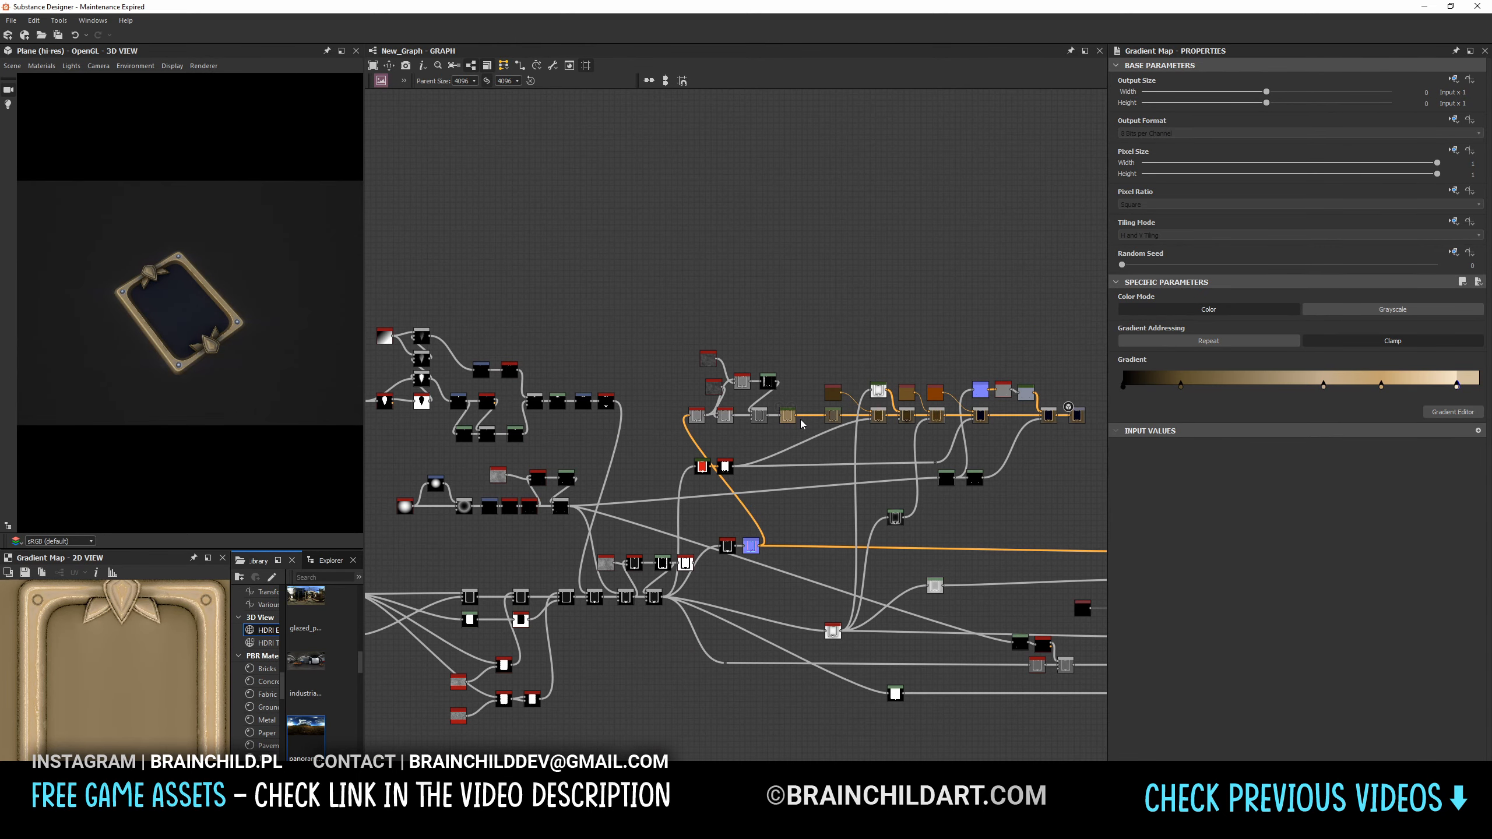
middle_click_drag(847, 499, 871, 300)
left_click(831, 381, "alt")
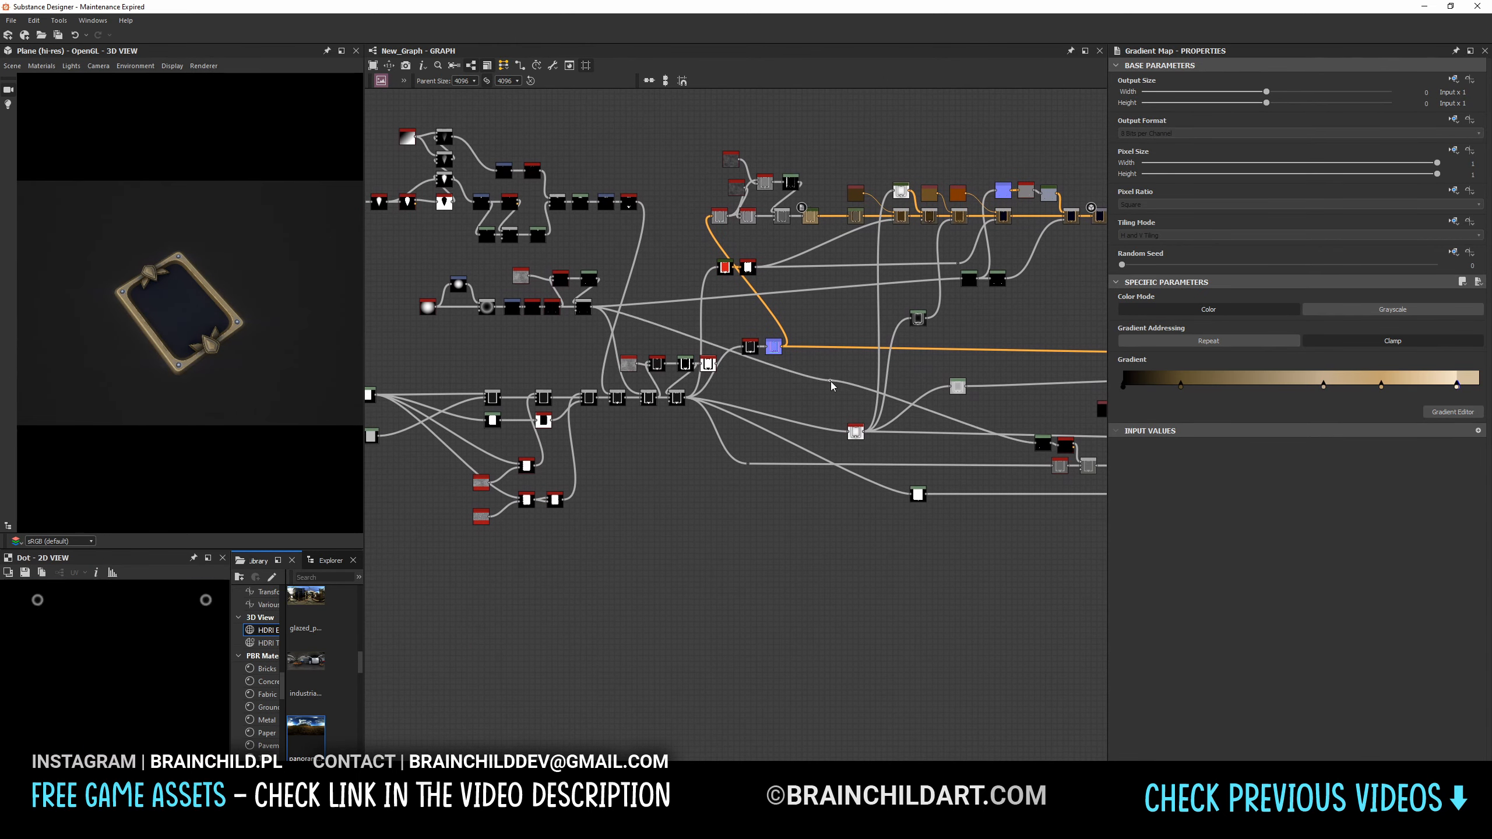
middle_click_drag(832, 389, 758, 454)
Rearrange the noise, Levels and Blend nodes at the end of the rivet branch with wider spacing
middle_click_drag(506, 396, 809, 399)
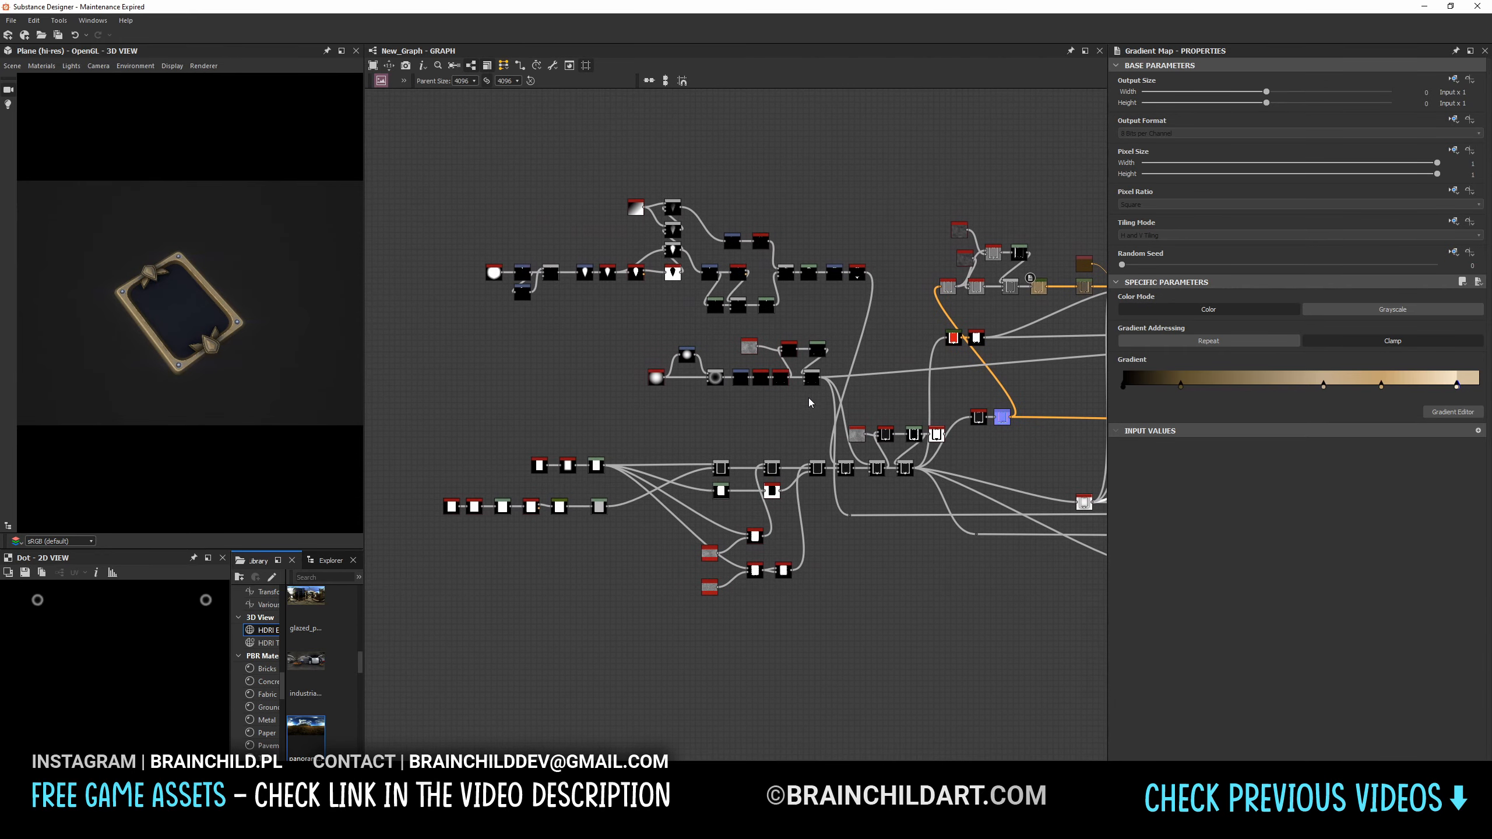
scroll(806, 389, "up", 3)
left_click_drag(517, 296, 755, 401)
left_click_drag(783, 333, 754, 333)
left_click(753, 285)
Look over the graph's branches with the Normal node previewed, and orbit the card in the enlarged 3D view
middle_click_drag(731, 164, 843, 378)
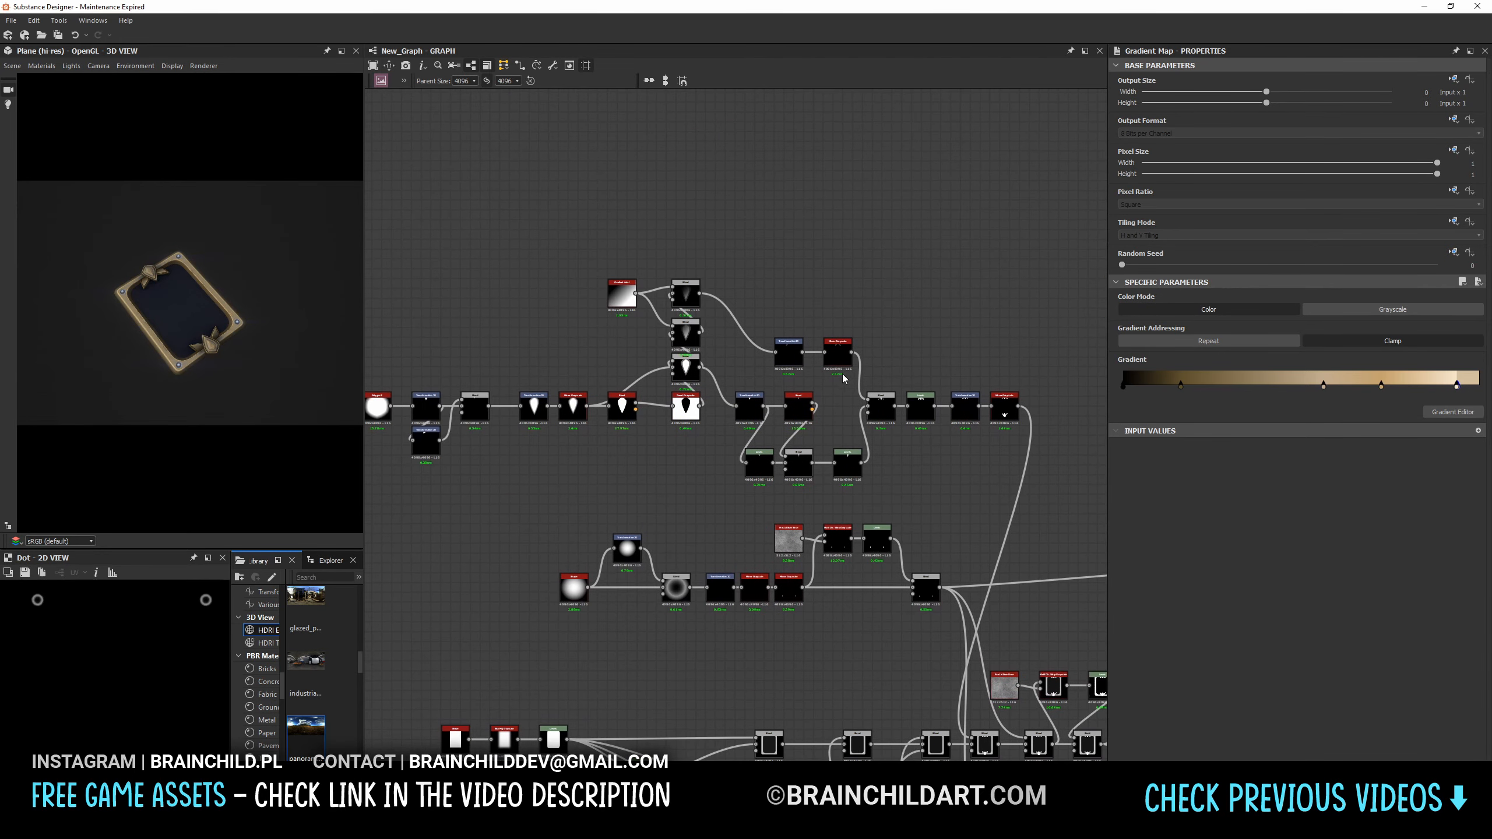
middle_click_drag(999, 559, 605, 381)
middle_click_drag(1097, 741, 926, 337)
double_click(510, 390)
middle_click_drag(673, 422, 588, 352)
middle_click_drag(851, 261, 803, 422)
left_click(342, 51)
left_click_drag(776, 450, 889, 467)
Set the 3D camera's color correction to contrast 1.08 and bias 0.035
left_click(1453, 33)
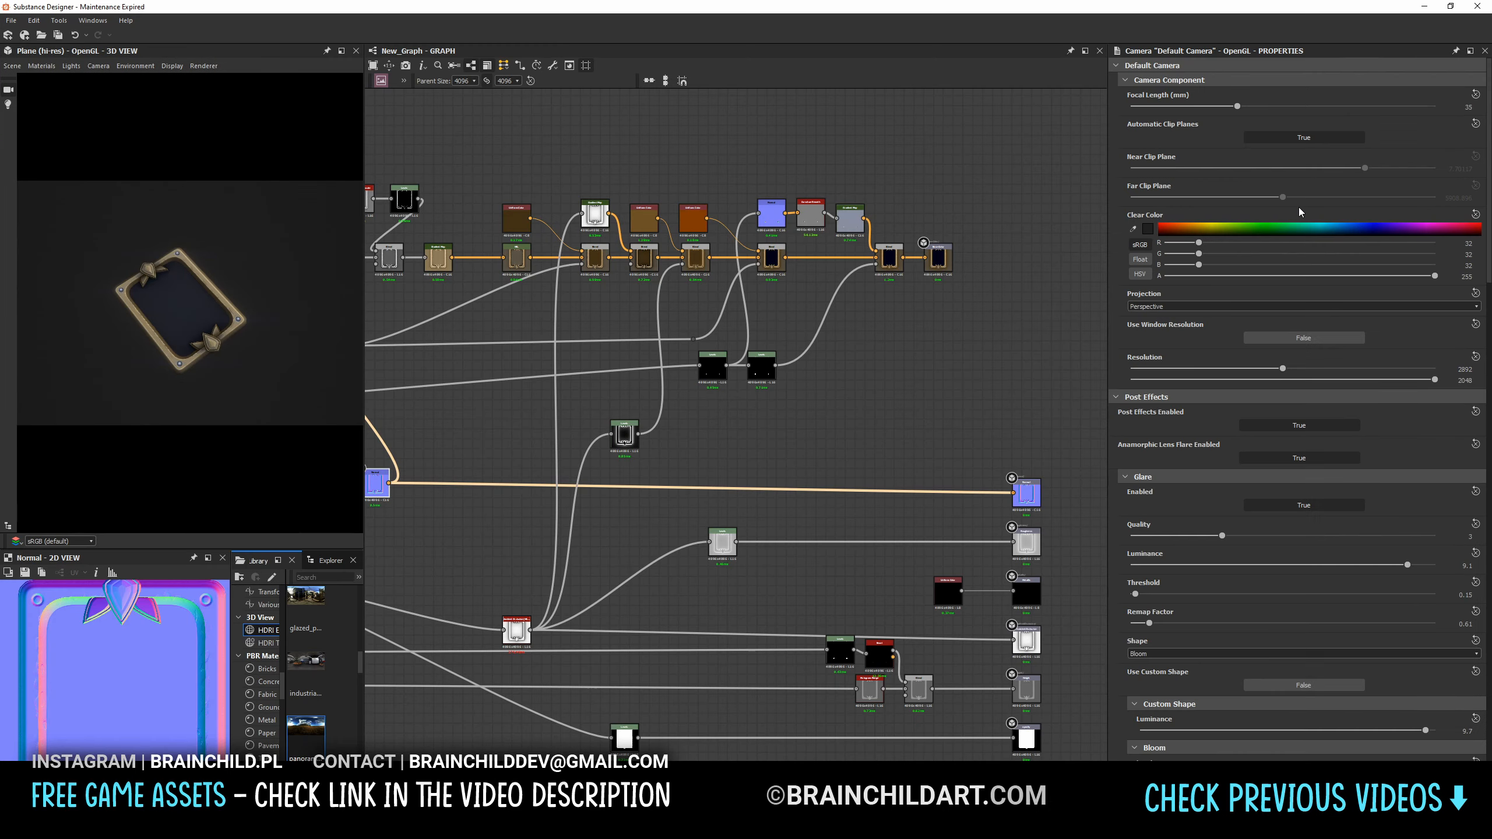
scroll(1272, 506, "down", 15)
left_click_drag(1295, 497, 1294, 495)
left_click_drag(1283, 553, 1290, 557)
type("35")
key("Return")
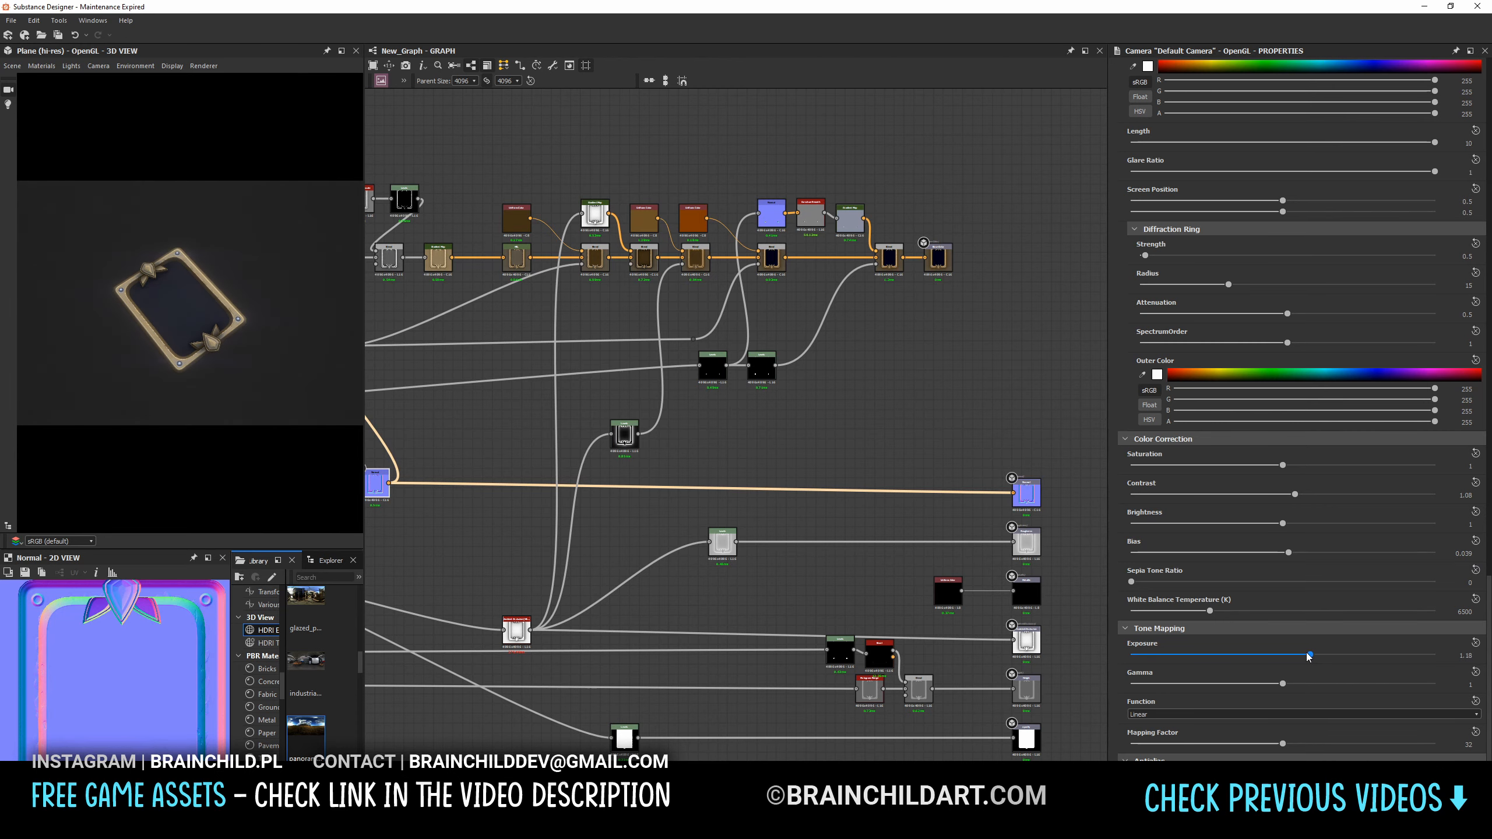
Set the camera's exposure to 1.11 and gamma to 0.87, warm the white balance, and check the card in the enlarged view
left_click_drag(1309, 657, 1299, 656)
left_click_drag(1283, 684, 1264, 686)
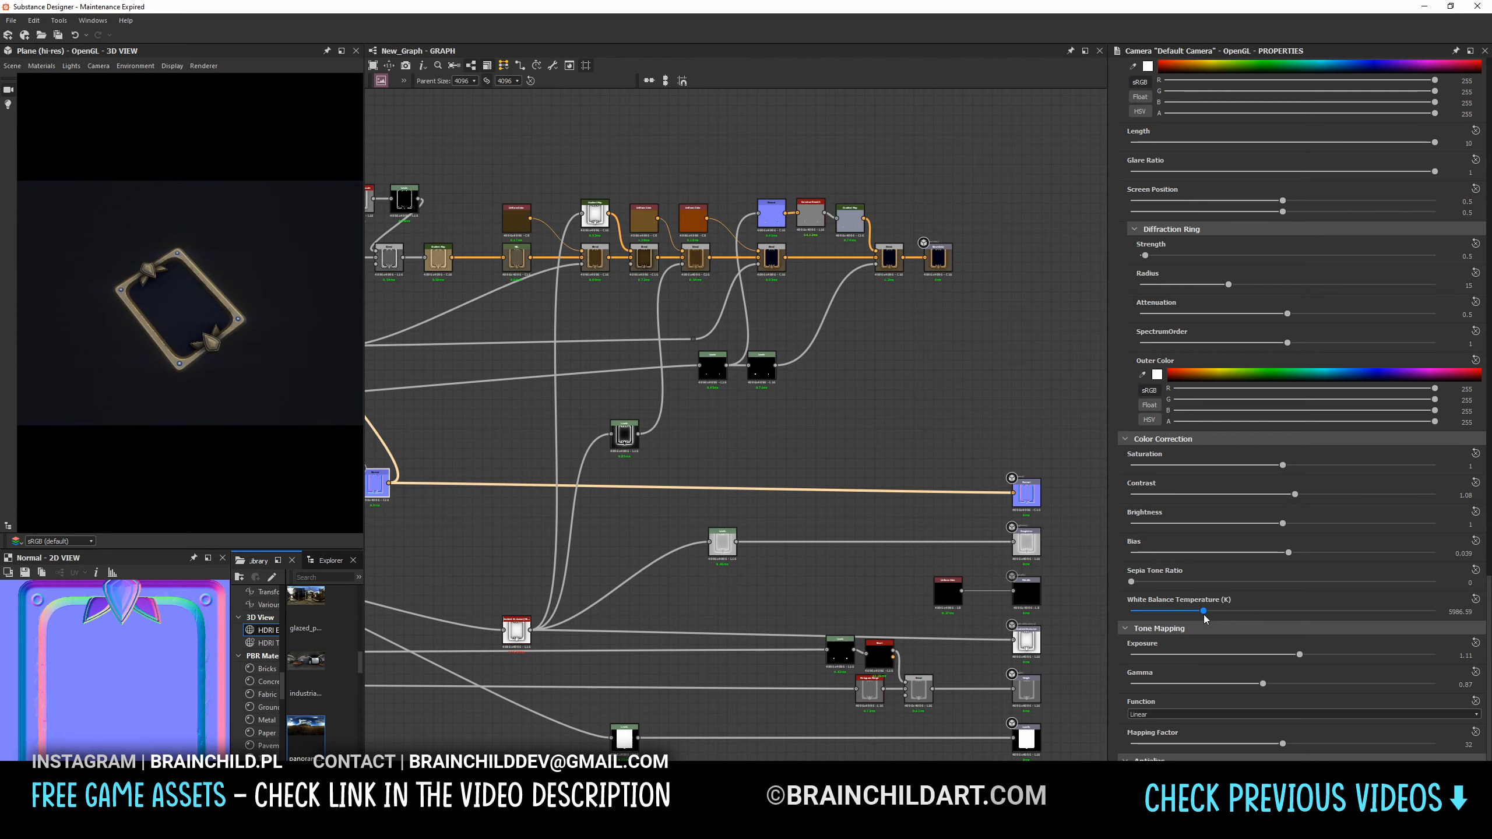
double_click(238, 53)
middle_click_drag(866, 475, 856, 479)
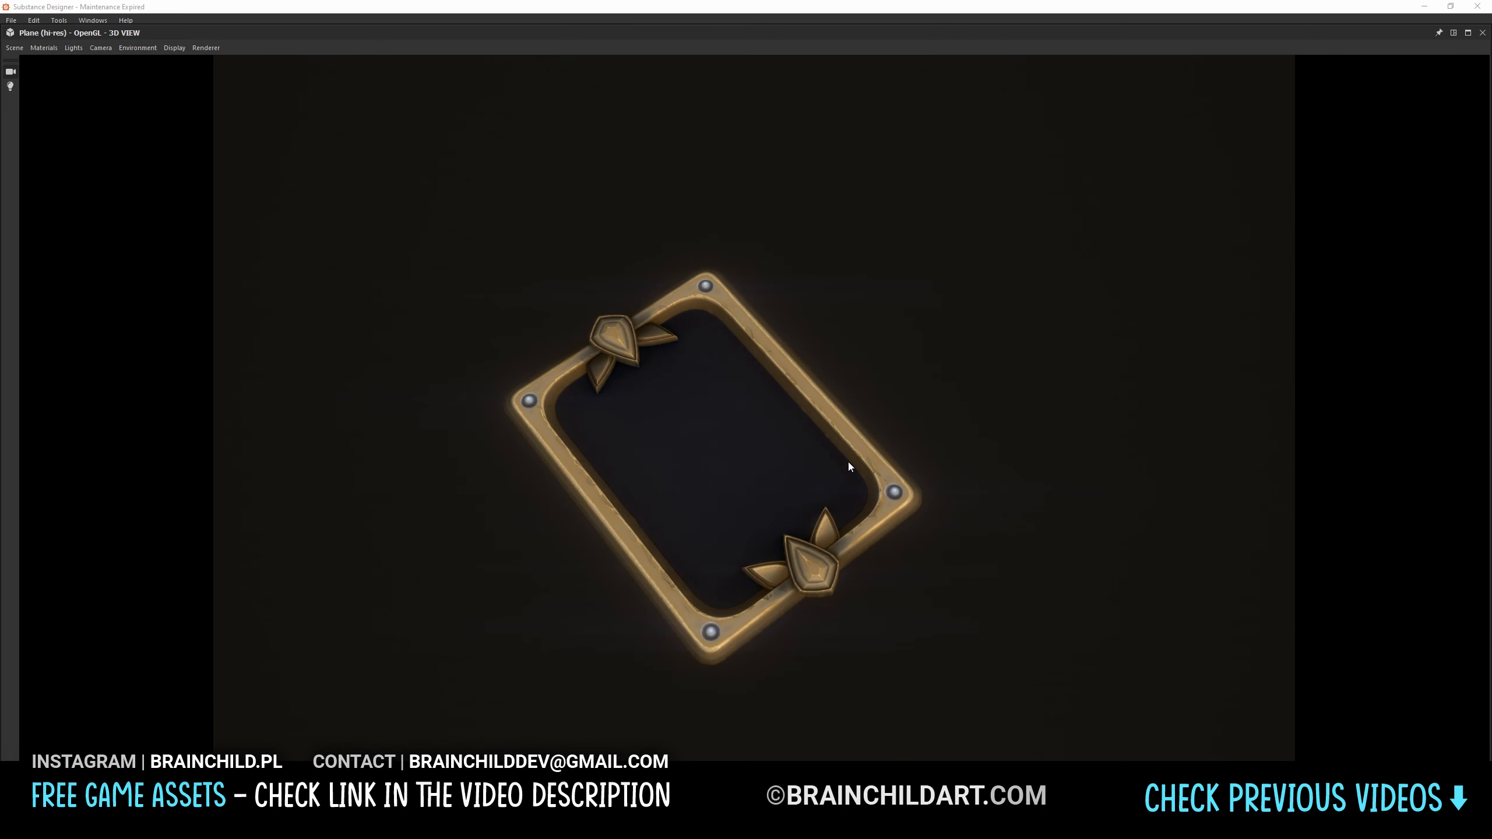
left_click_drag(896, 376, 881, 511)
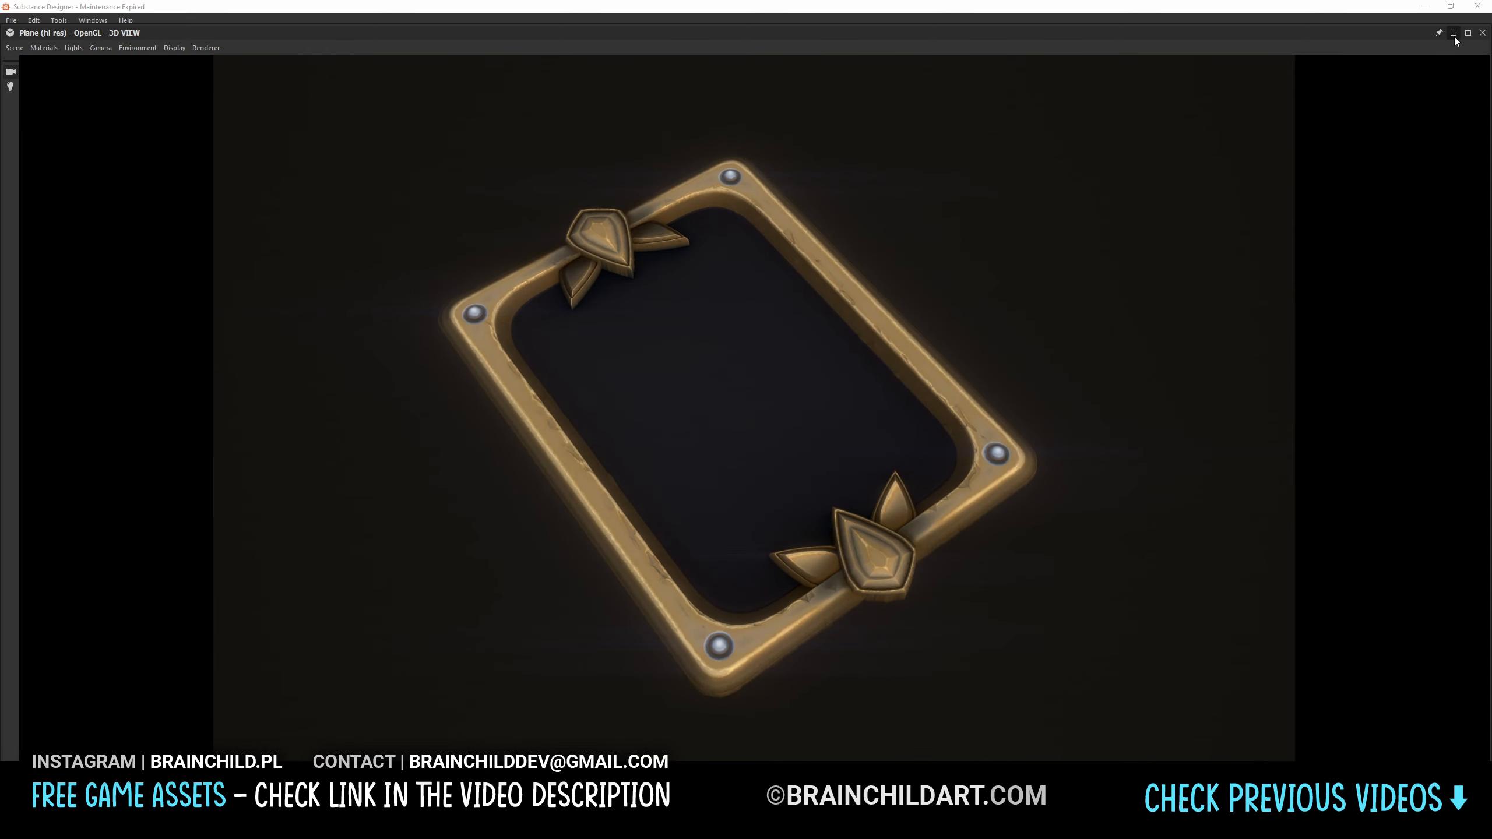